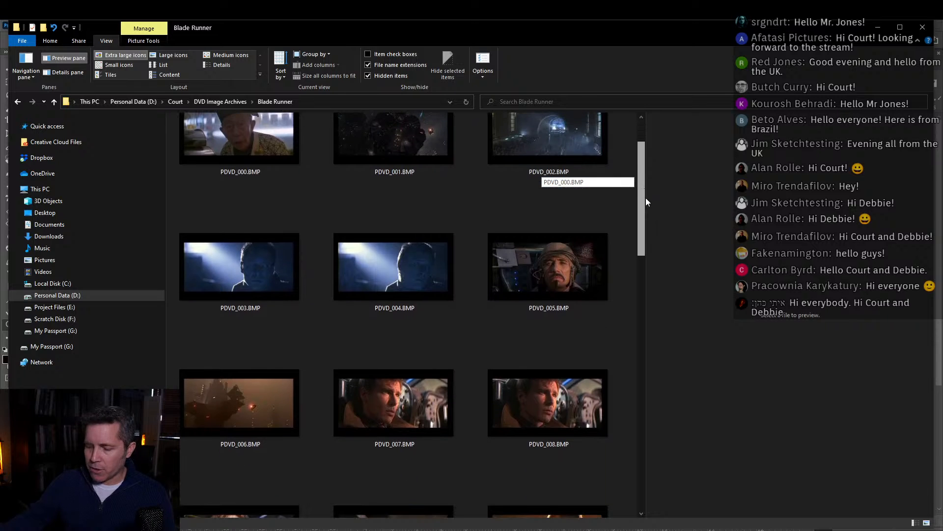
Browse the Blade Runner folder and preview the stills PDVD_008, PDVD_020 and PDVD_022.
scroll(641, 196, down, 1)
scroll(640, 205, down, 1)
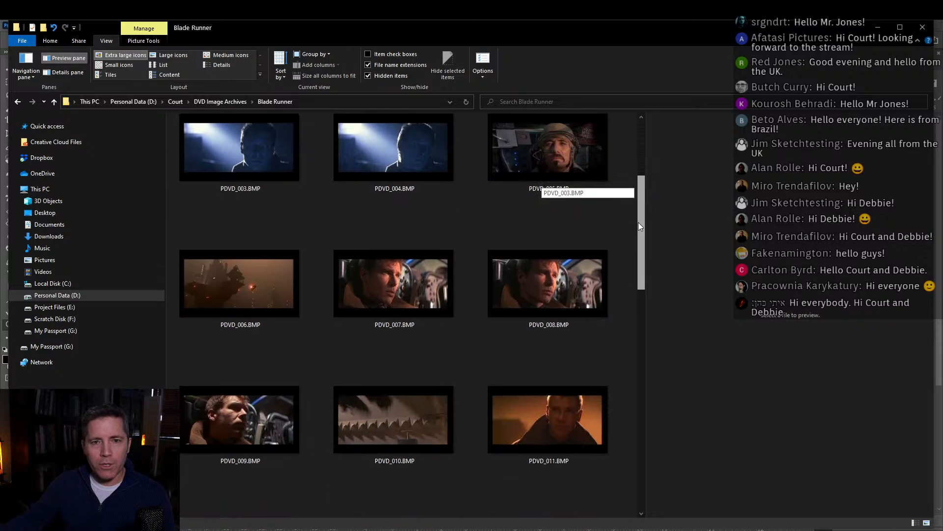
click(559, 266)
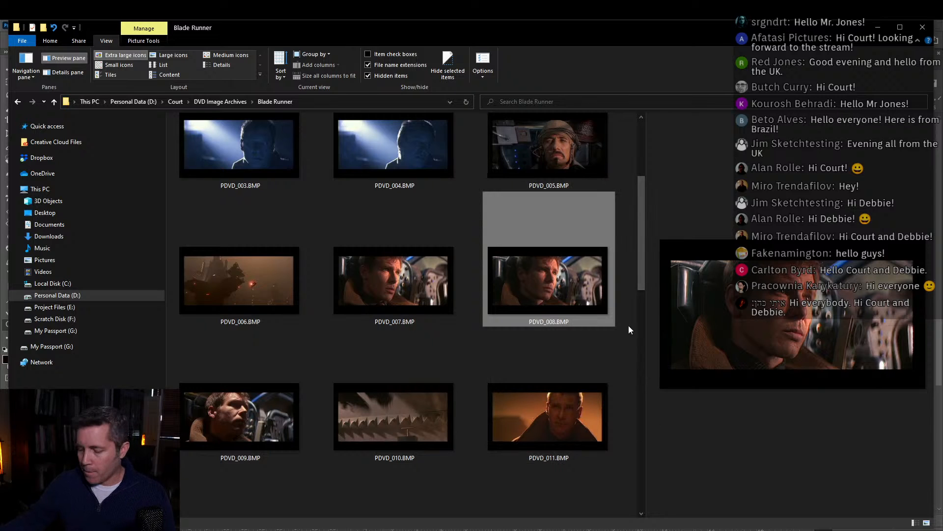
drag(642, 275, 633, 400)
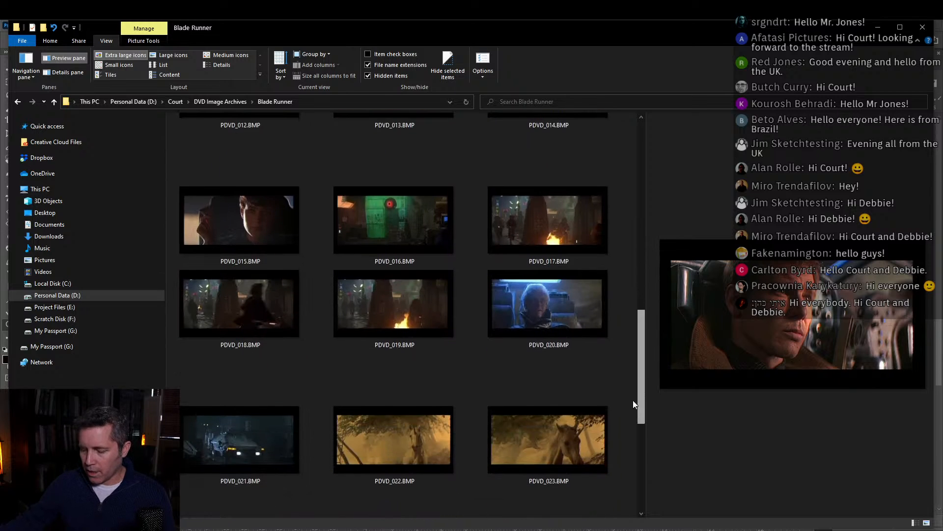
click(549, 305)
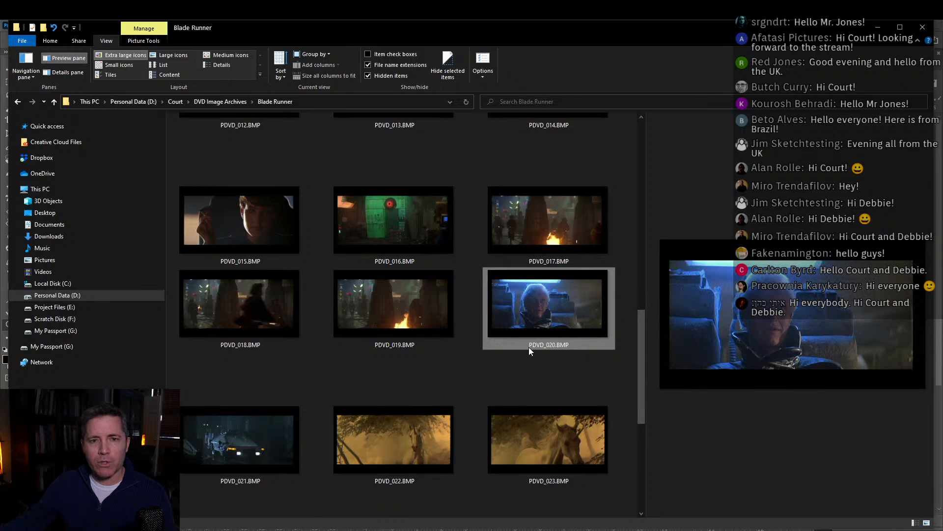
click(438, 429)
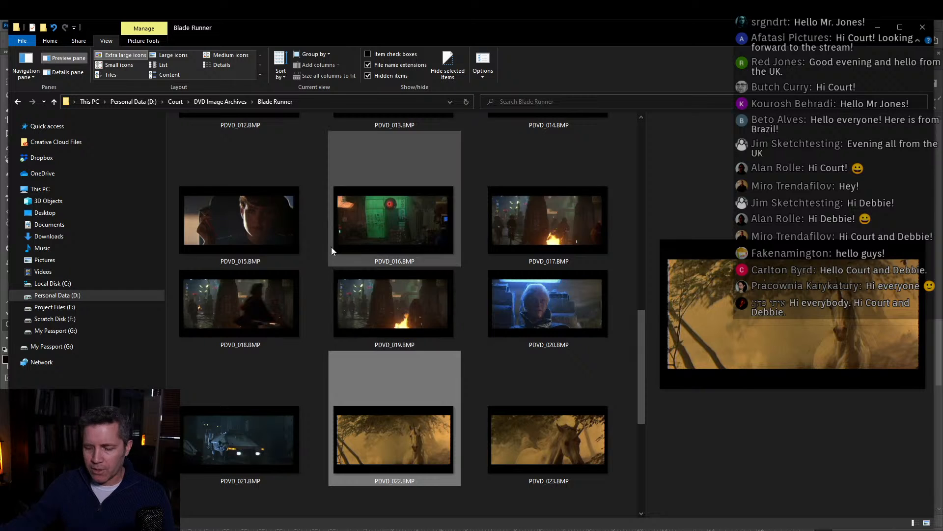
drag(643, 340, 636, 153)
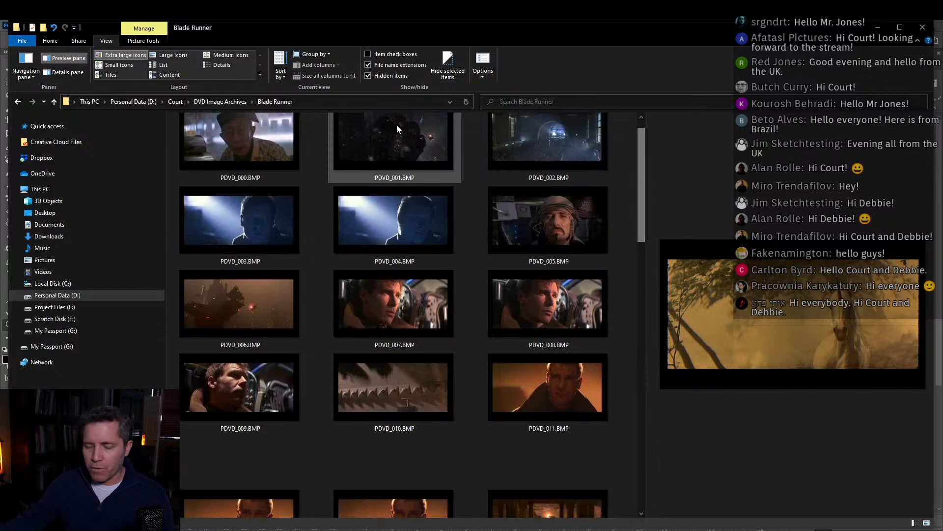
Open the Far and Away folder in DVD Image Archives and preview the stills PDVD_037, PDVD_040 and PDVD_042.
click(229, 102)
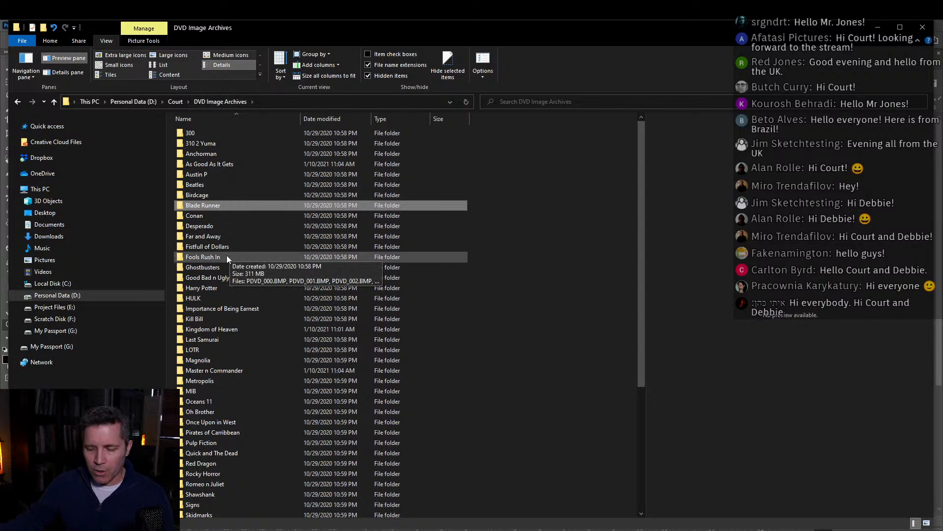
double_click(222, 238)
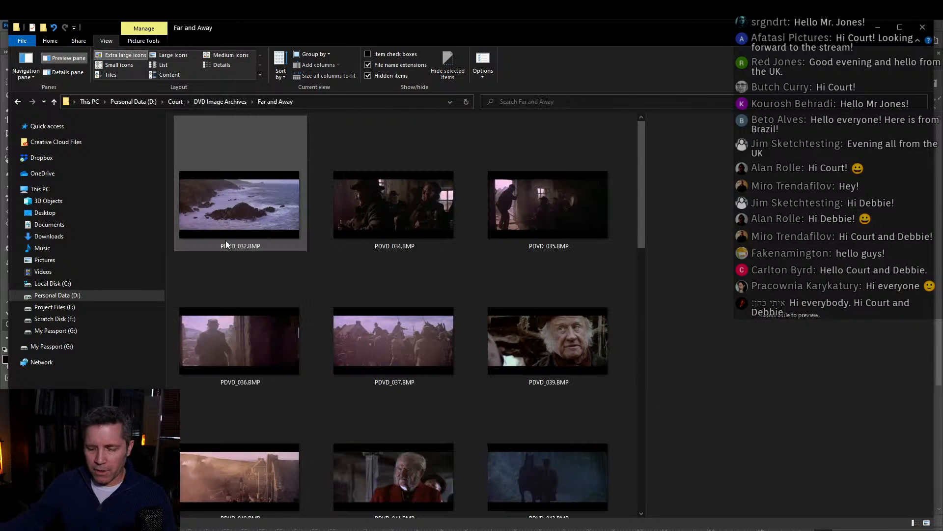
drag(641, 170, 649, 193)
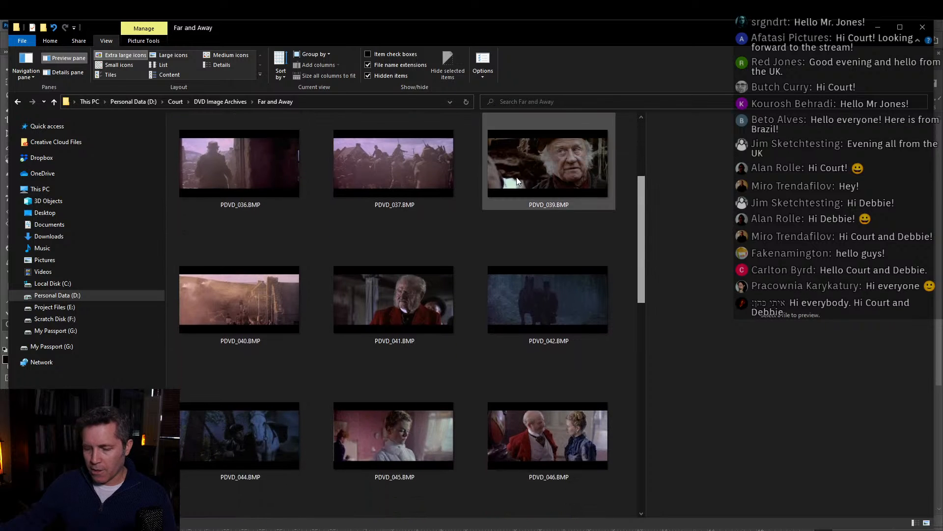
click(414, 154)
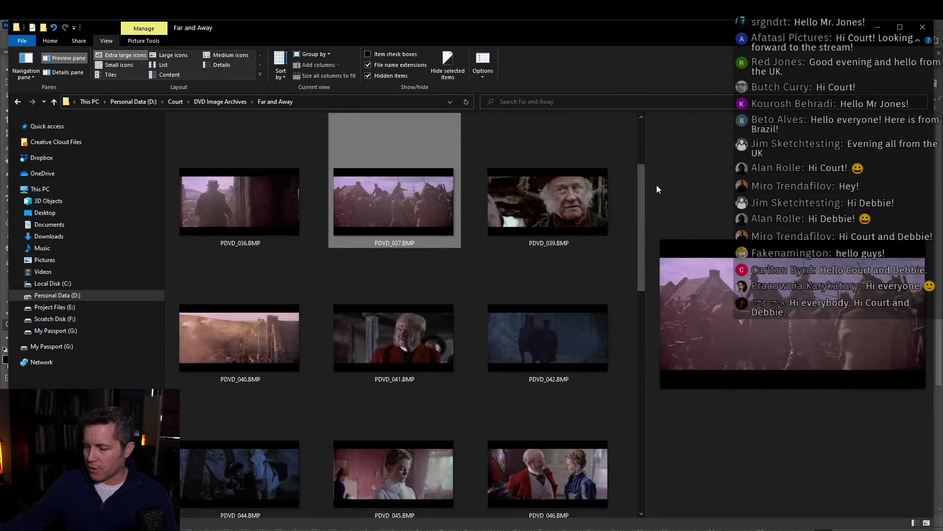
scroll(644, 192, down, 1)
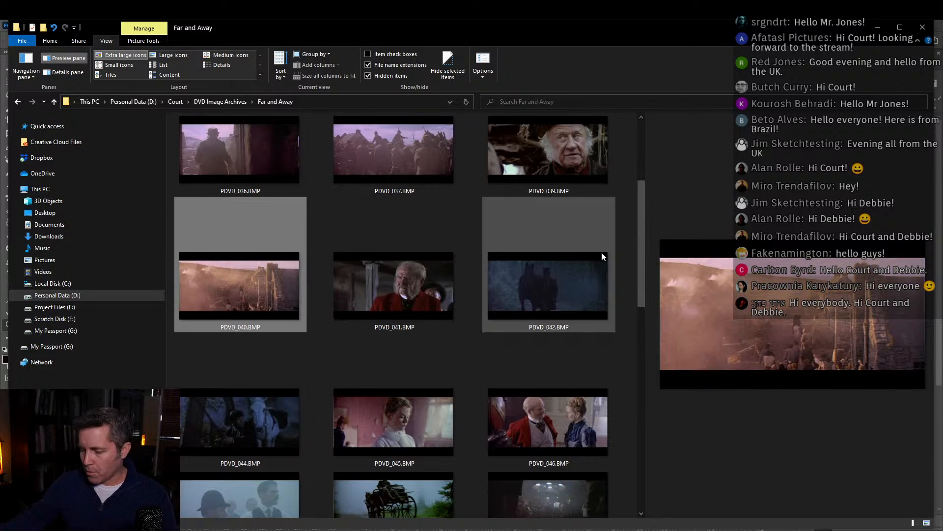
click(571, 284)
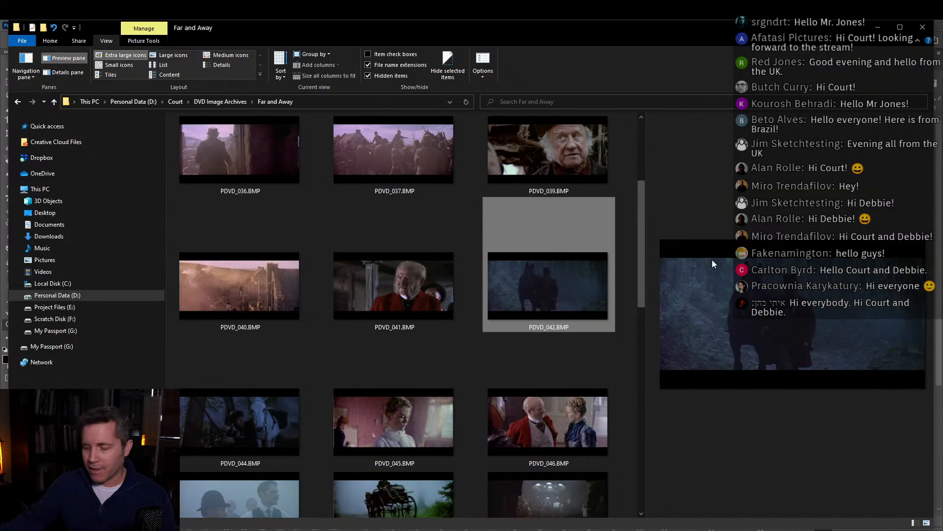
Shift the folder window aside to preview the Far and Away stills PDVD_056 and PDVD_059, then move the window back.
drag(594, 30, 415, 37)
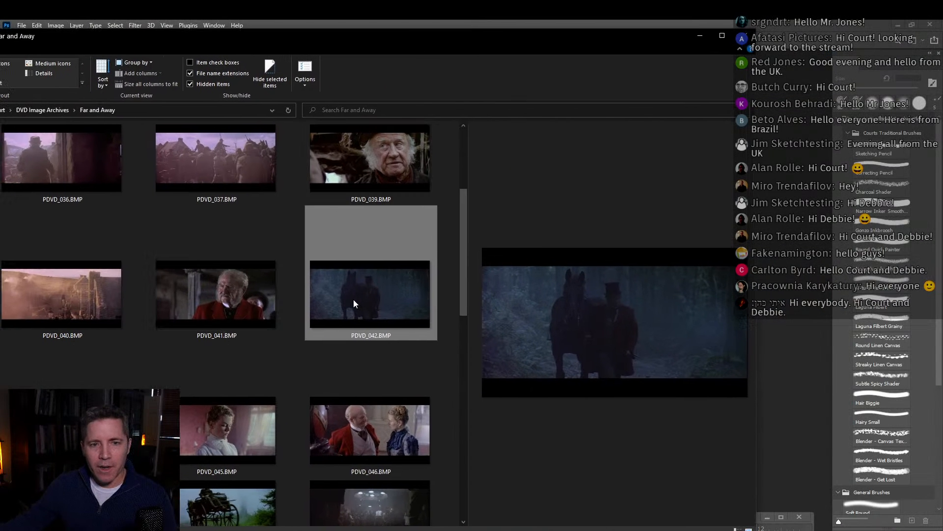
scroll(354, 303, down, 10)
click(358, 347)
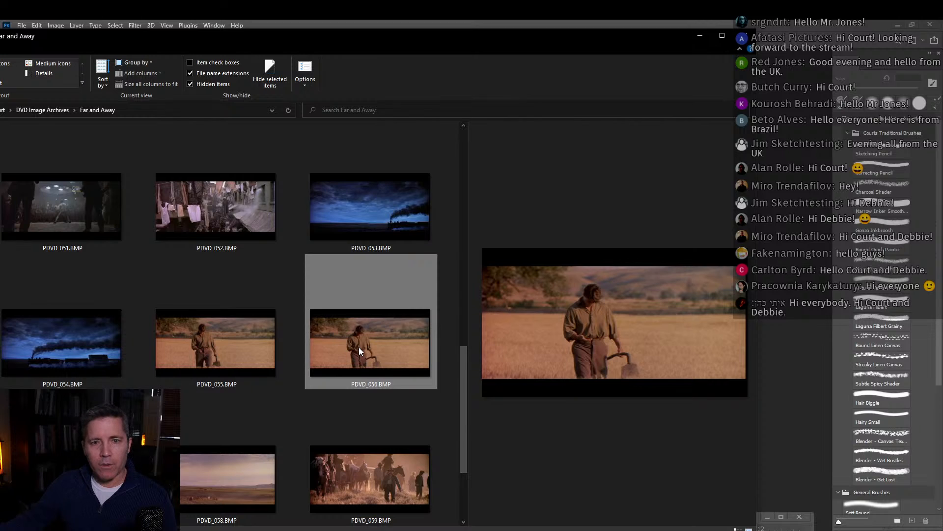
scroll(358, 347, down, 2)
click(355, 337)
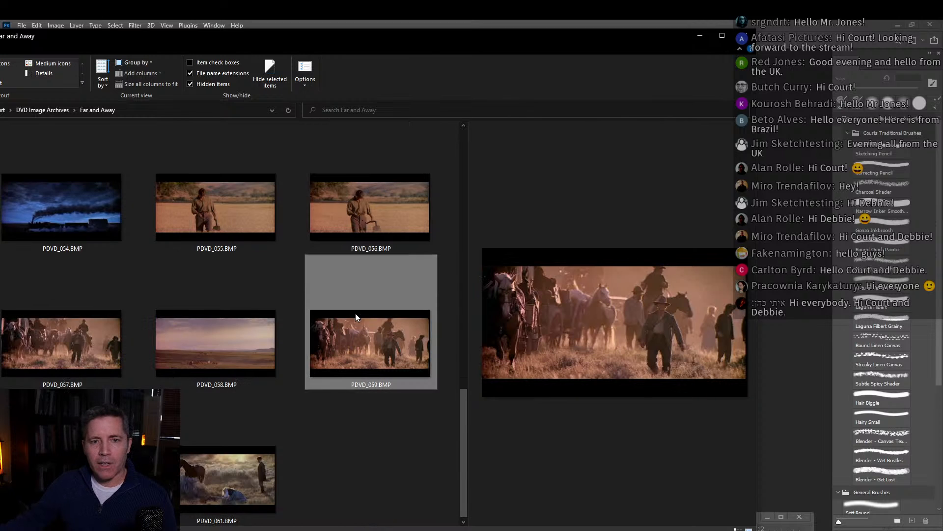
click(361, 223)
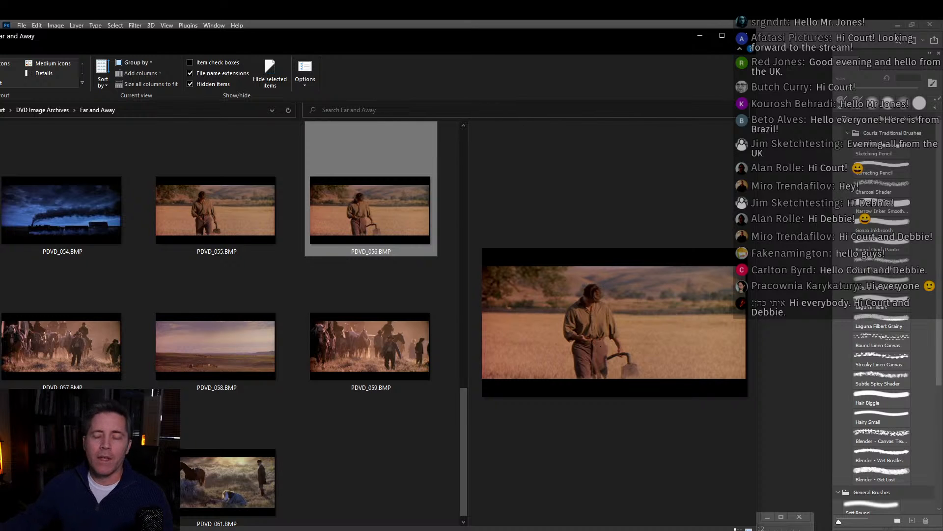
drag(559, 46, 732, 37)
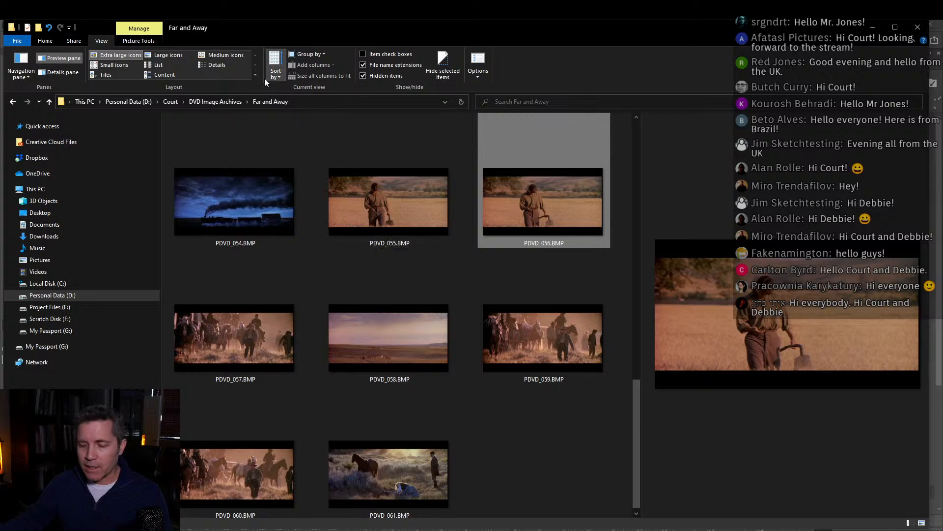
Return to the DVD Image Archives folder, look through its film folders and open Birdcage.
click(226, 101)
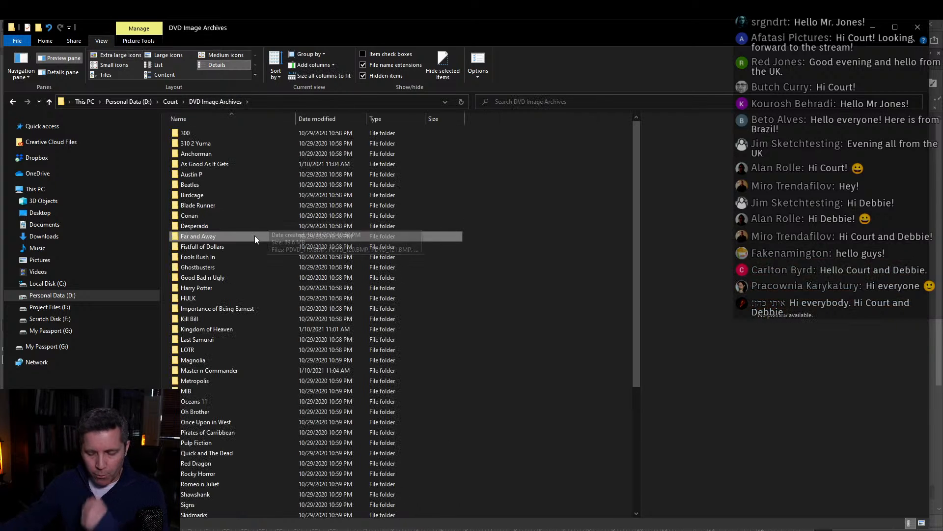
mouse_move(247, 243)
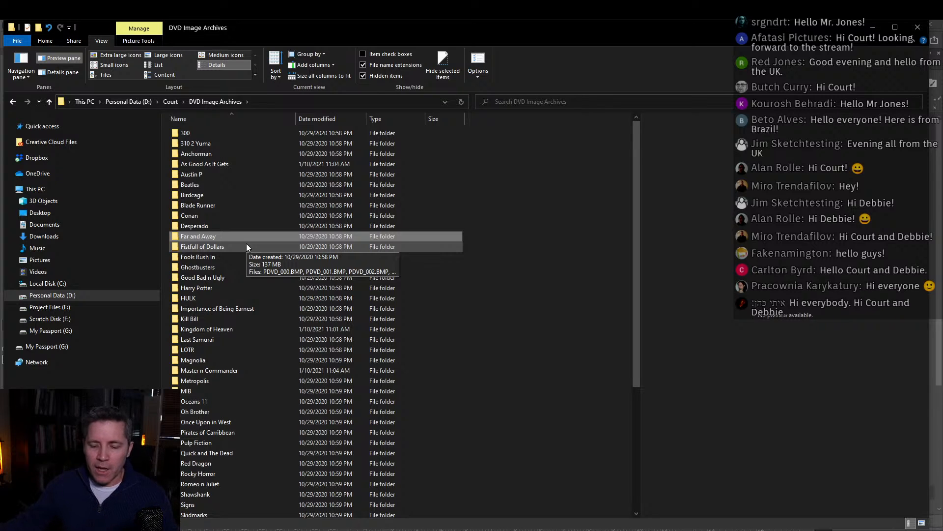
click(246, 245)
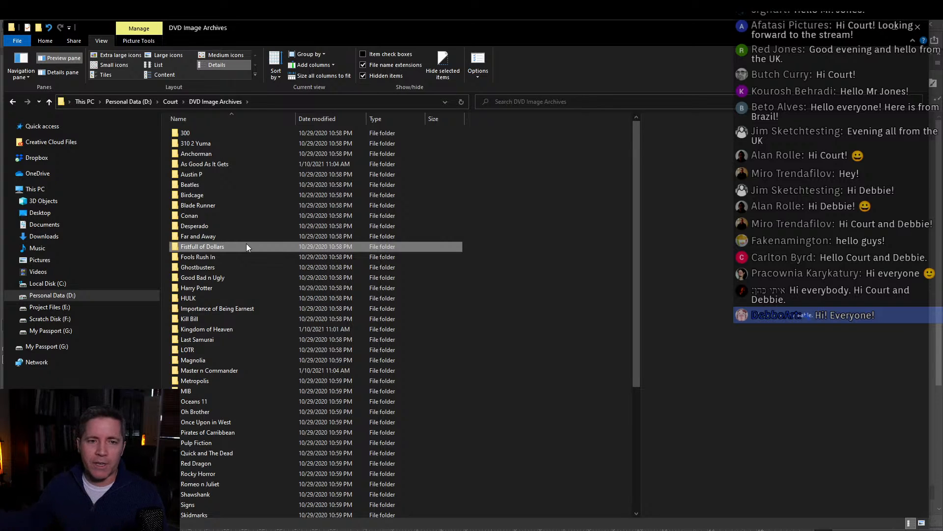
click(218, 279)
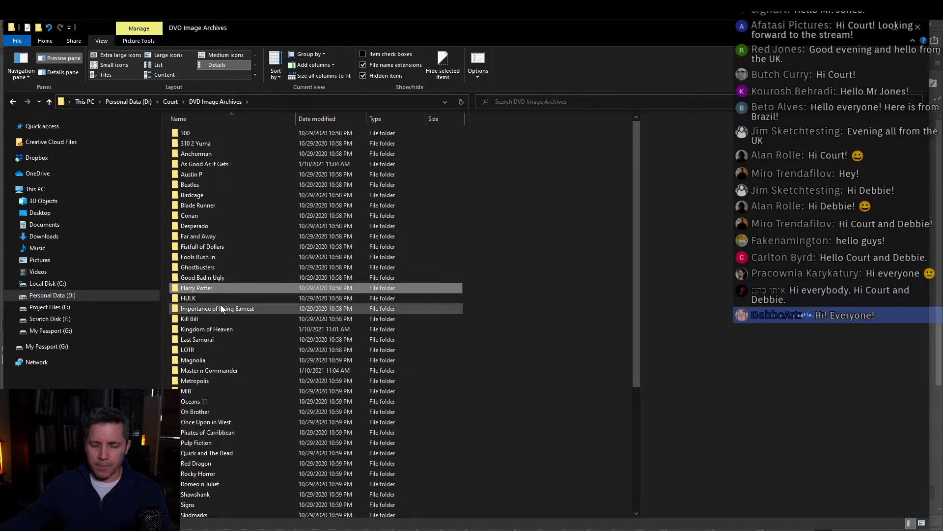
click(222, 307)
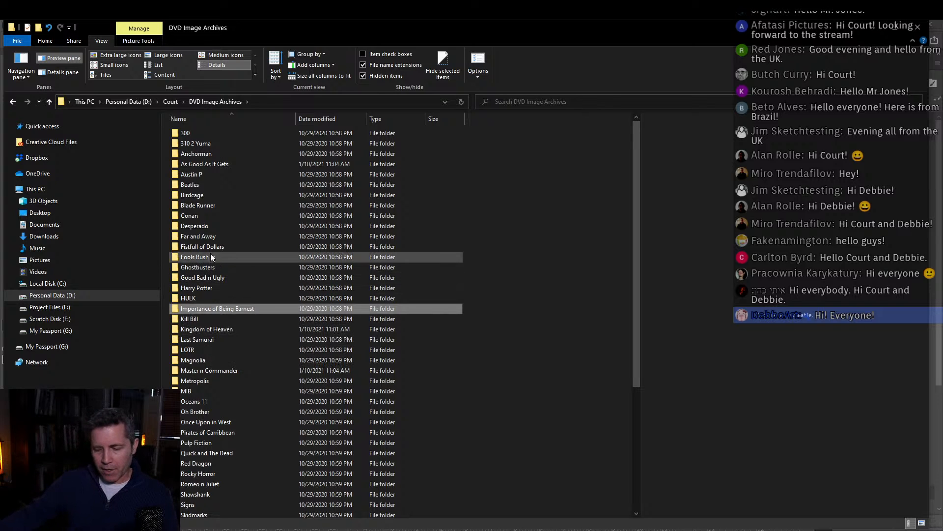
double_click(224, 194)
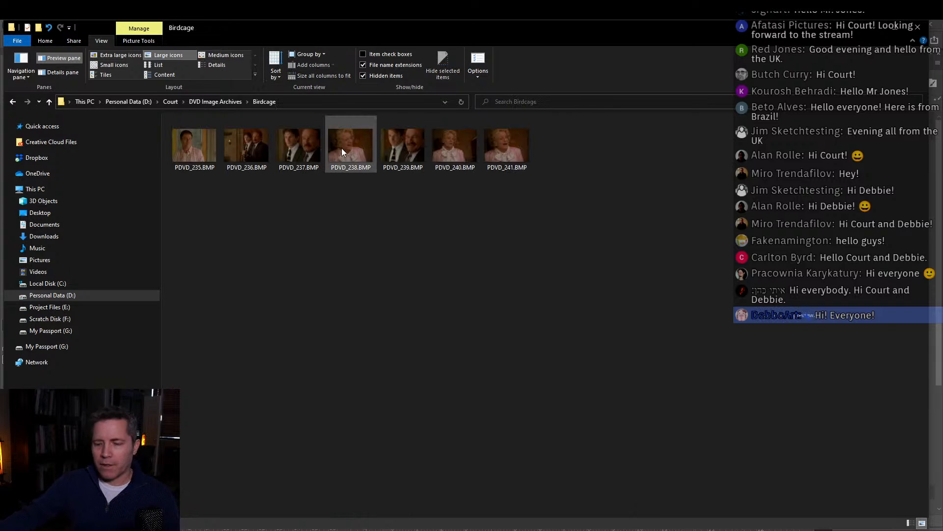
Open the As Good As It Gets folder and preview stills PDVD 2 (21), PDVD_051, PDVD_131 and PDVD_061.
click(219, 102)
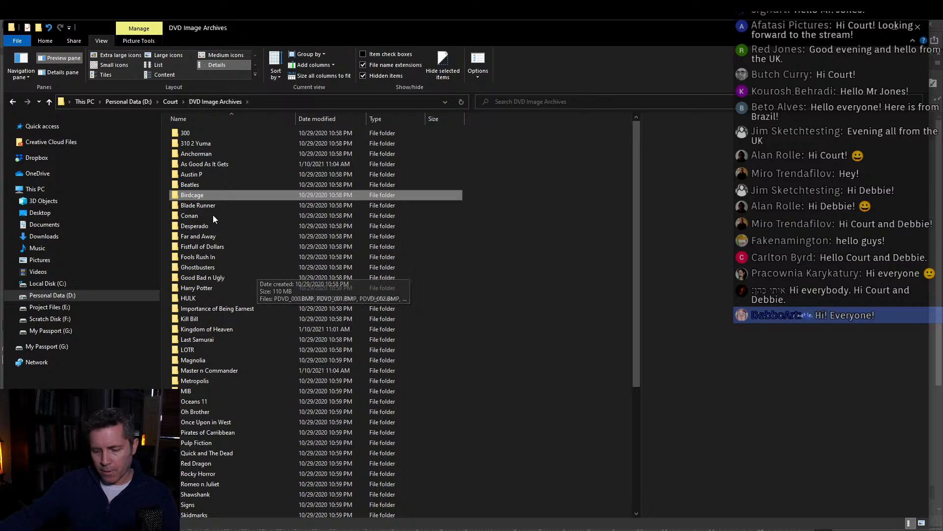
double_click(196, 165)
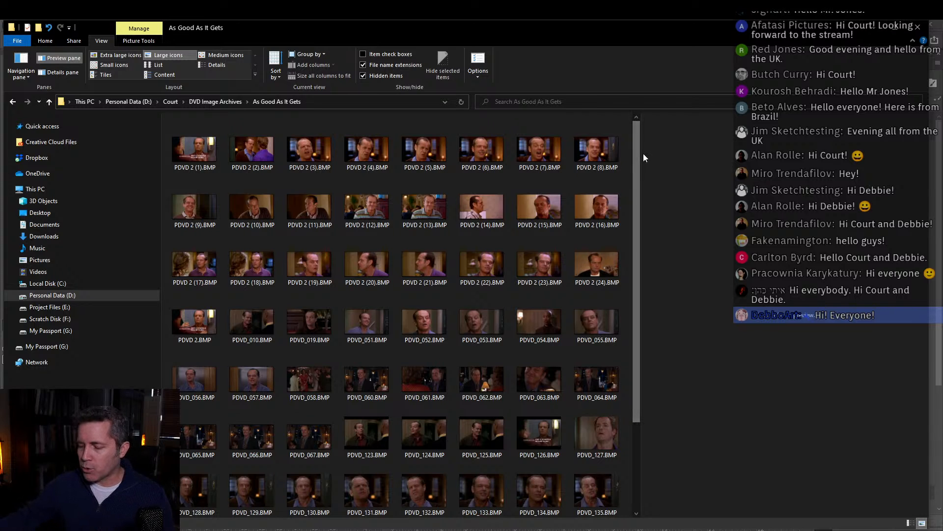
scroll(635, 156, down, 1)
click(442, 240)
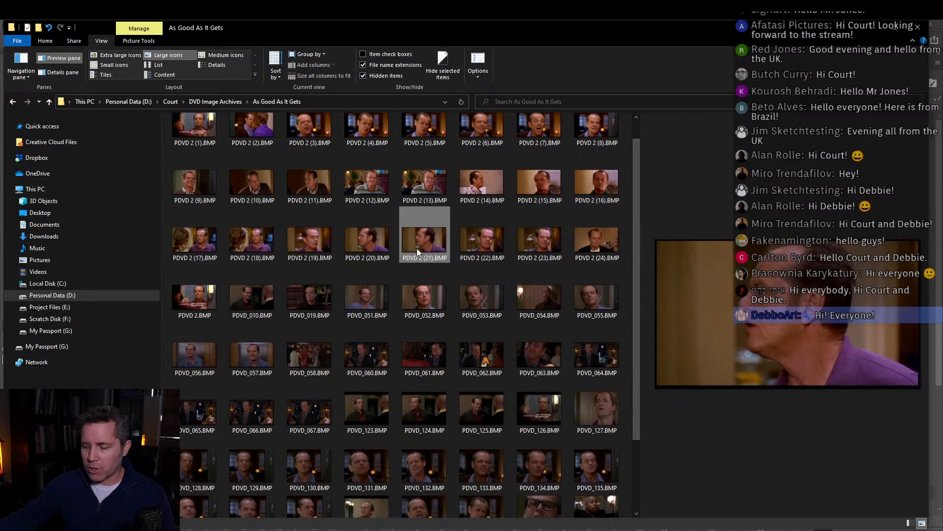
click(366, 299)
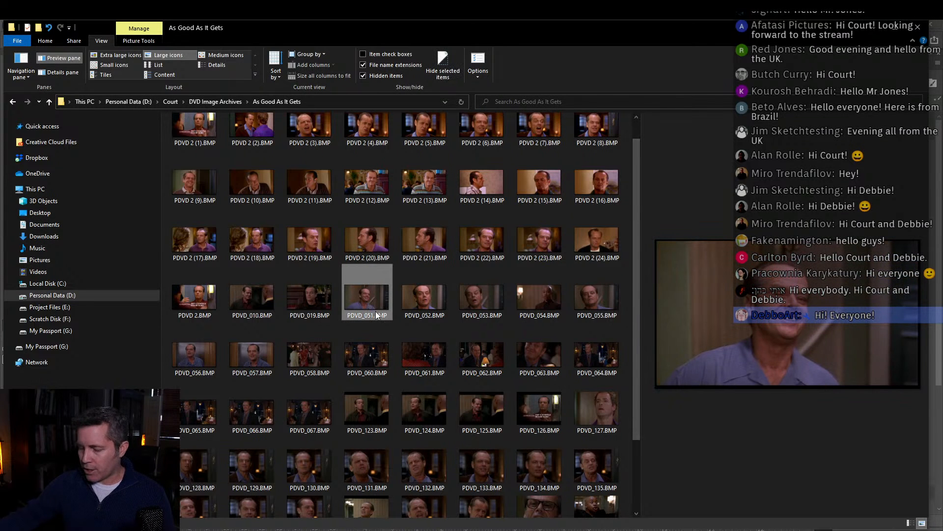
scroll(367, 300, down, 2)
click(370, 387)
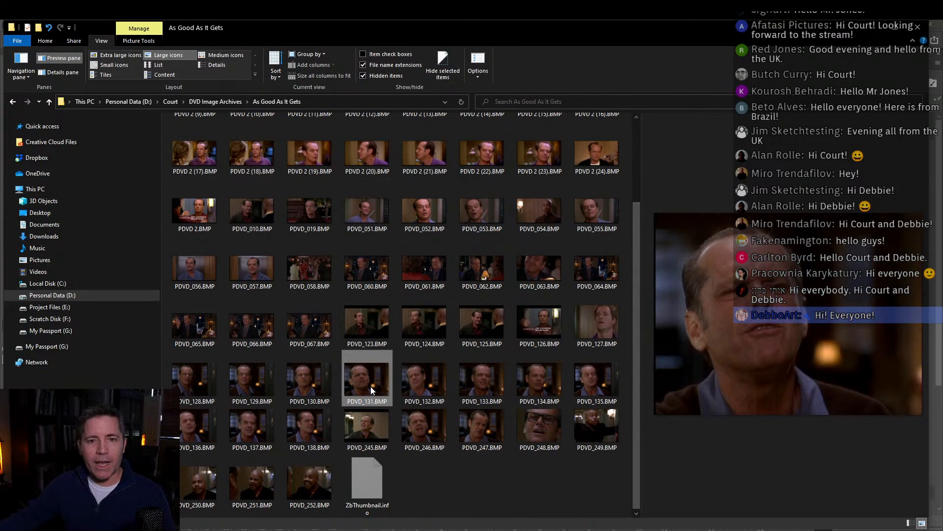
click(415, 273)
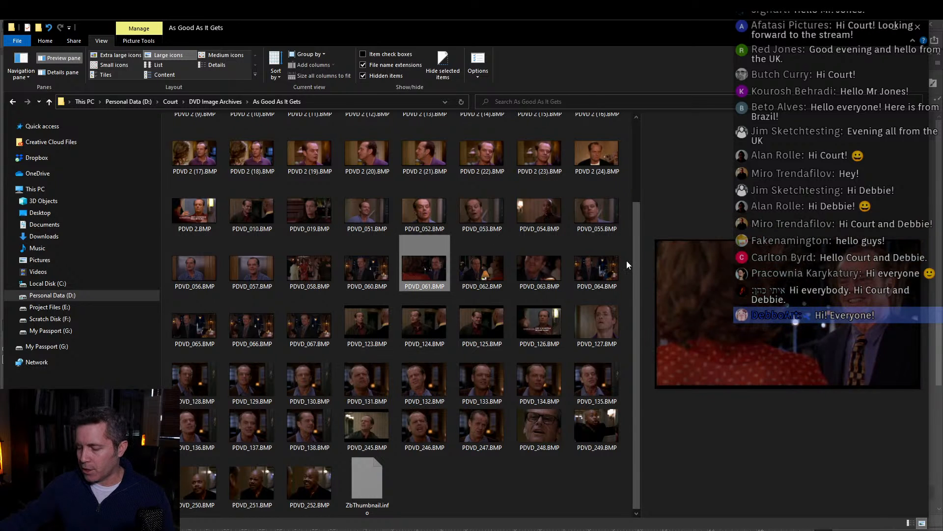
drag(635, 269, 635, 184)
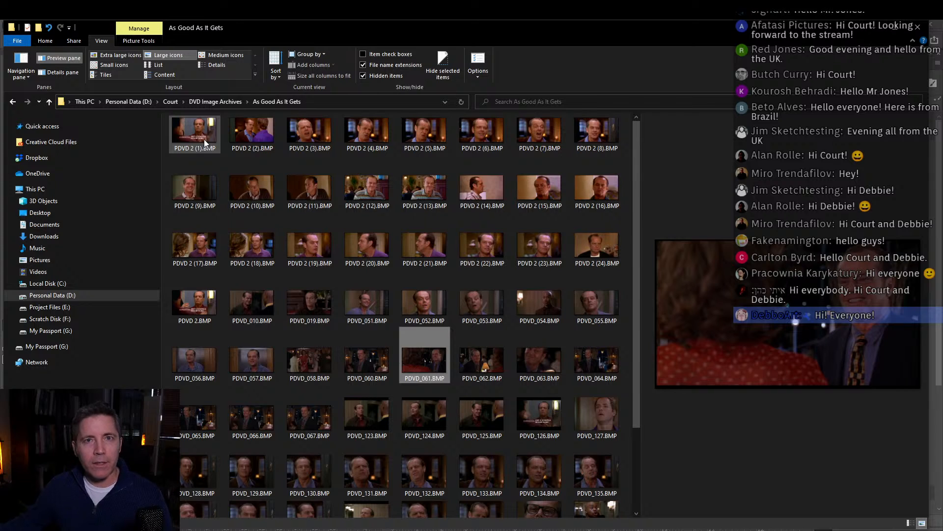
mouse_move(205, 143)
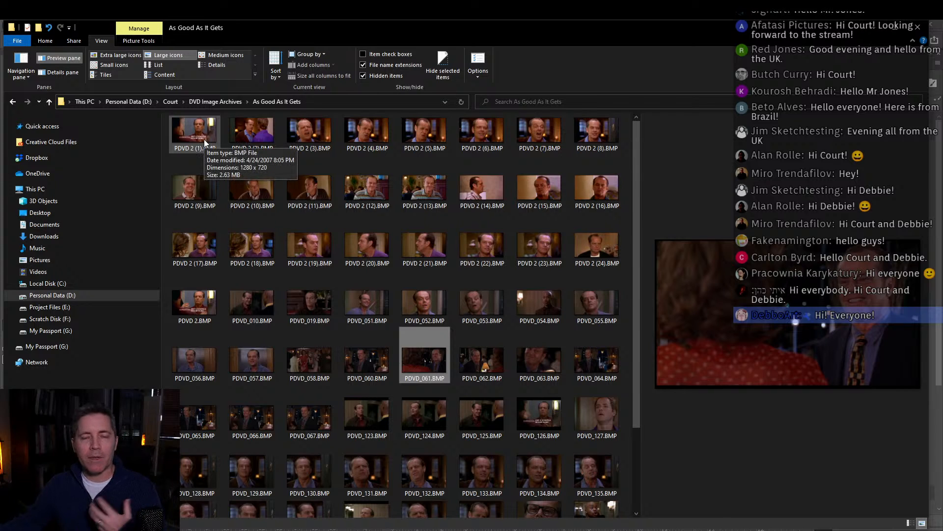
Go back to DVD Image Archives, open the Oh Brother folder and preview the still VImage016.
click(221, 101)
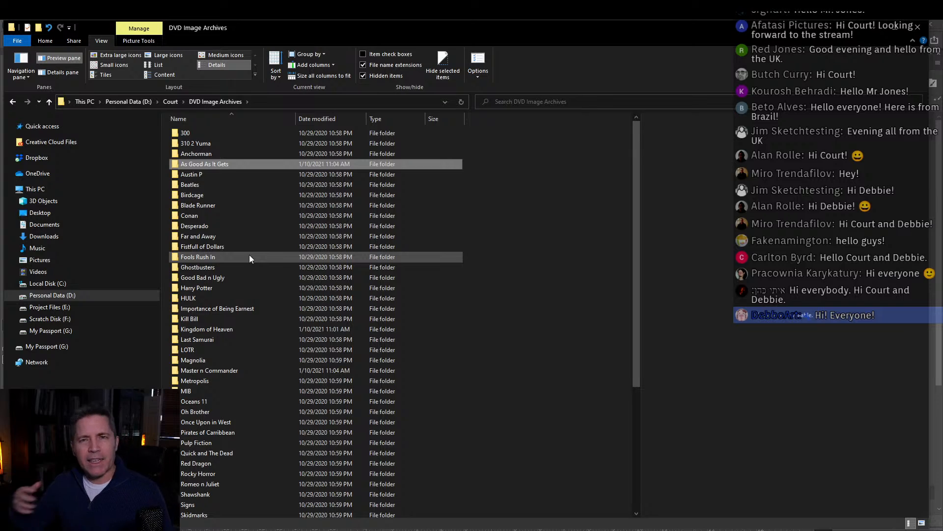
mouse_move(249, 256)
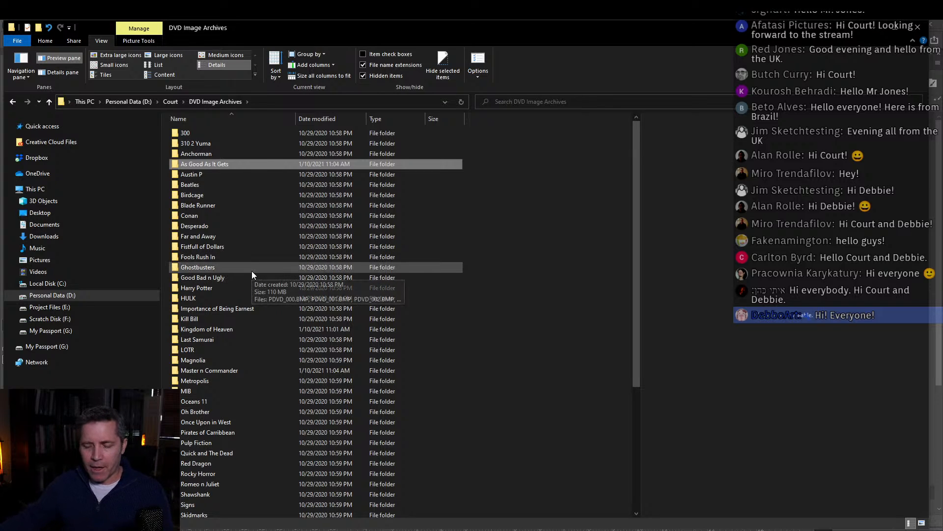
double_click(231, 411)
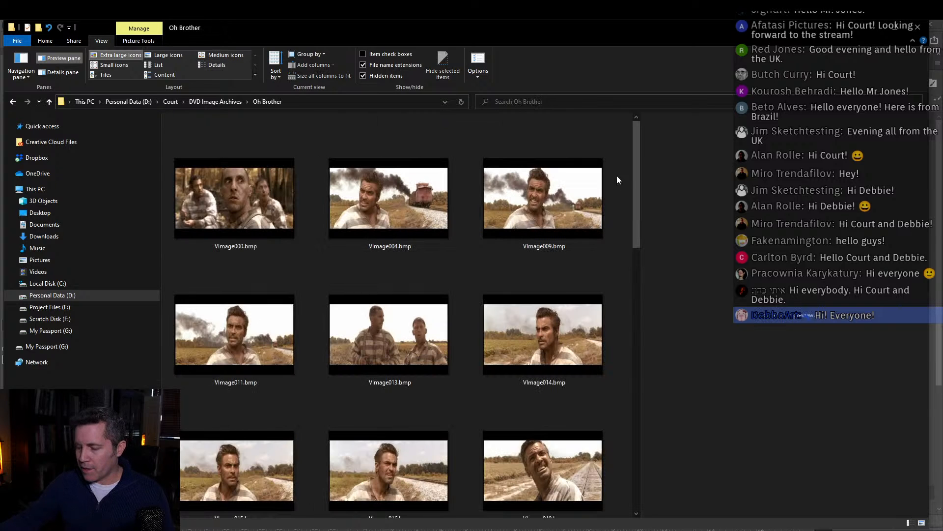
drag(636, 174, 650, 241)
click(373, 250)
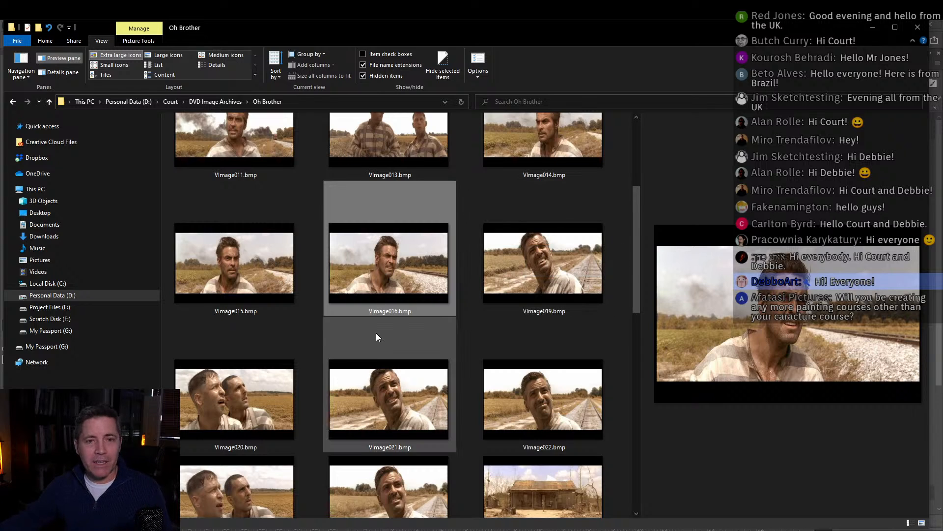
Preview the Oh Brother stills VImage021, VImage022, VImage024 and VImage028.
click(390, 399)
click(553, 403)
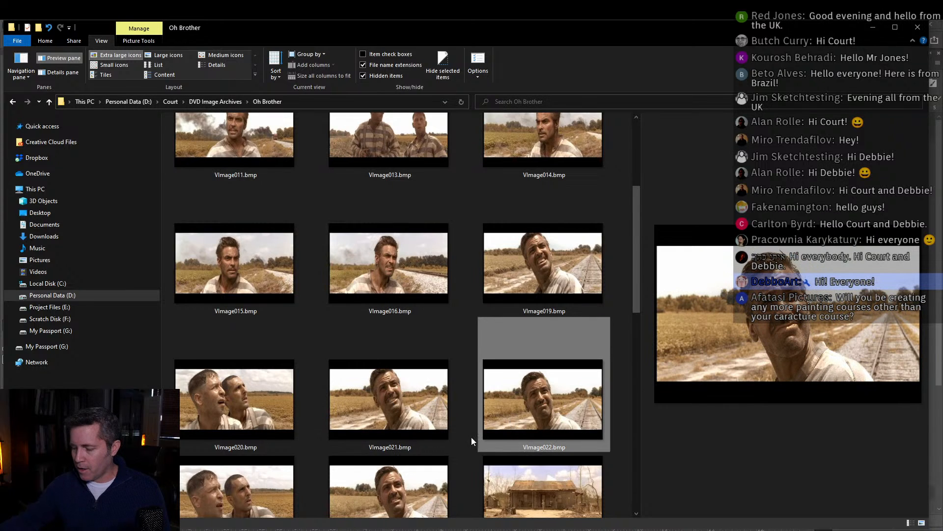
scroll(441, 452, down, 3)
click(409, 337)
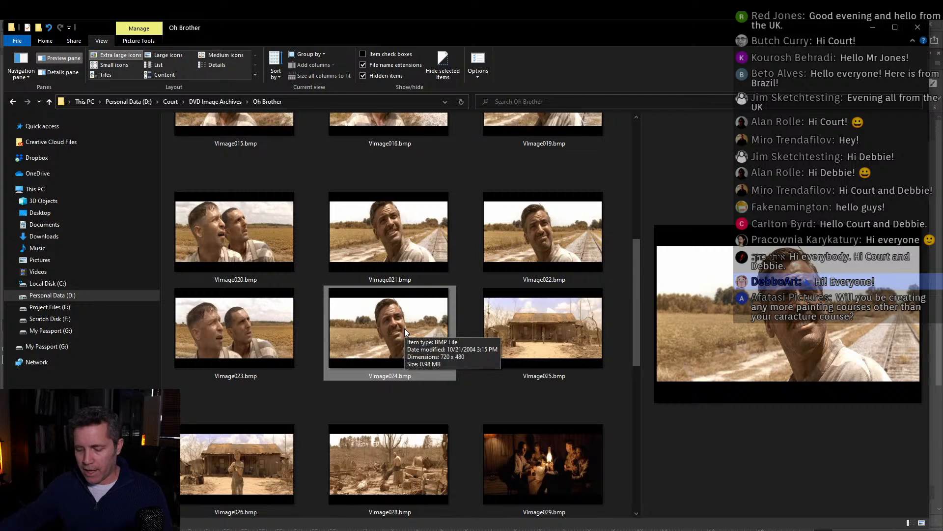
click(399, 470)
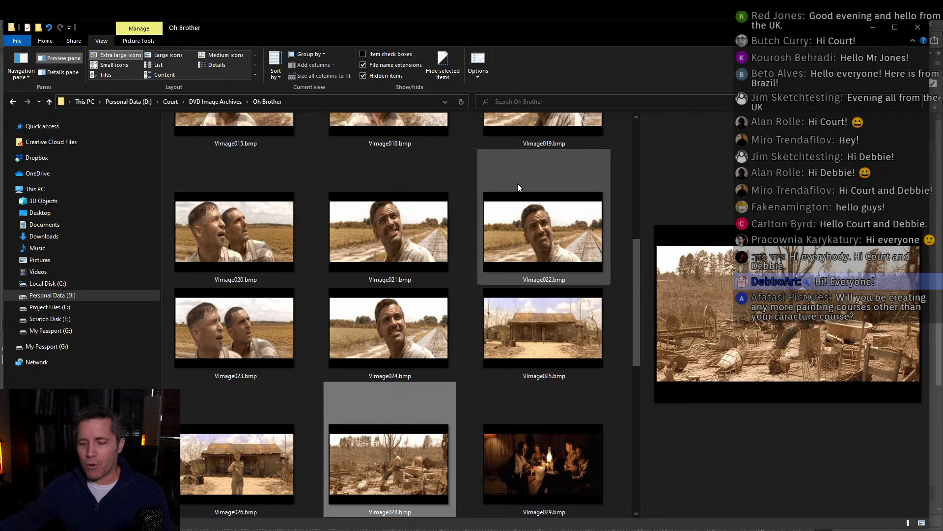
Maximize the folder window, preview VImage029, and shift the window aside to view the whole still before moving it back.
mouse_move(491, 20)
mouse_down()
mouse_move(478, 37)
mouse_move(292, 19)
mouse_up()
double_click(291, 19)
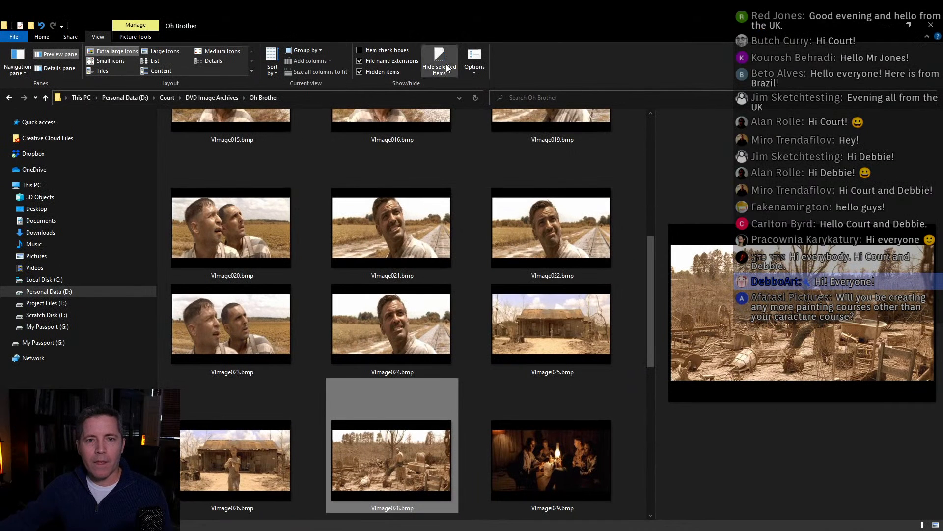
scroll(486, 398, down, 3)
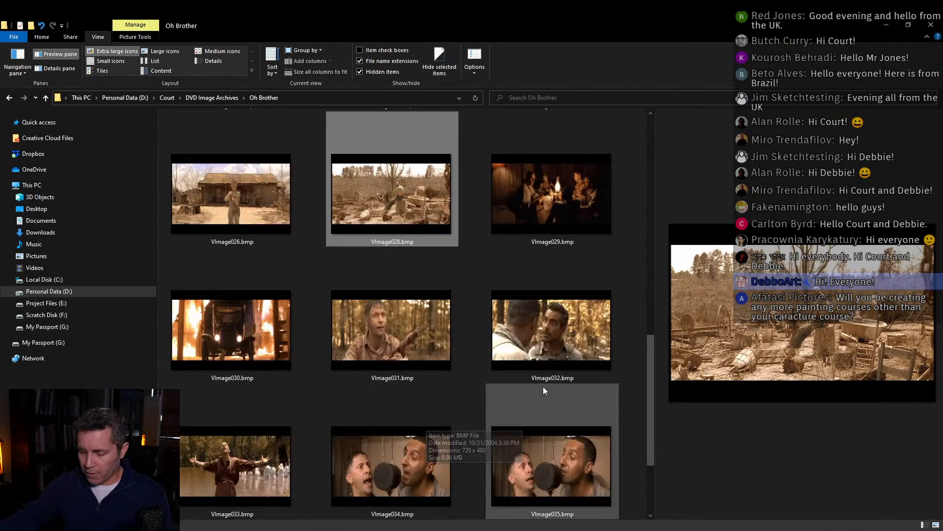
click(562, 221)
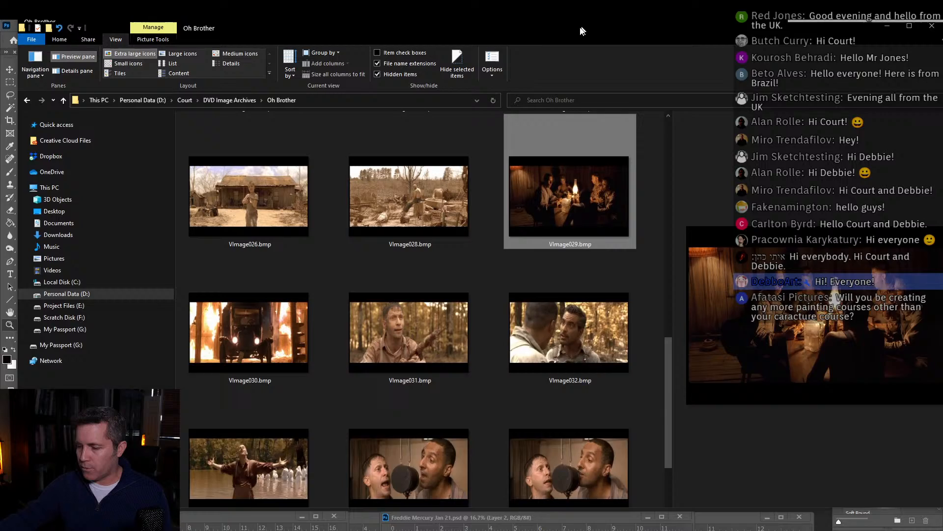
drag(580, 25, 447, 80)
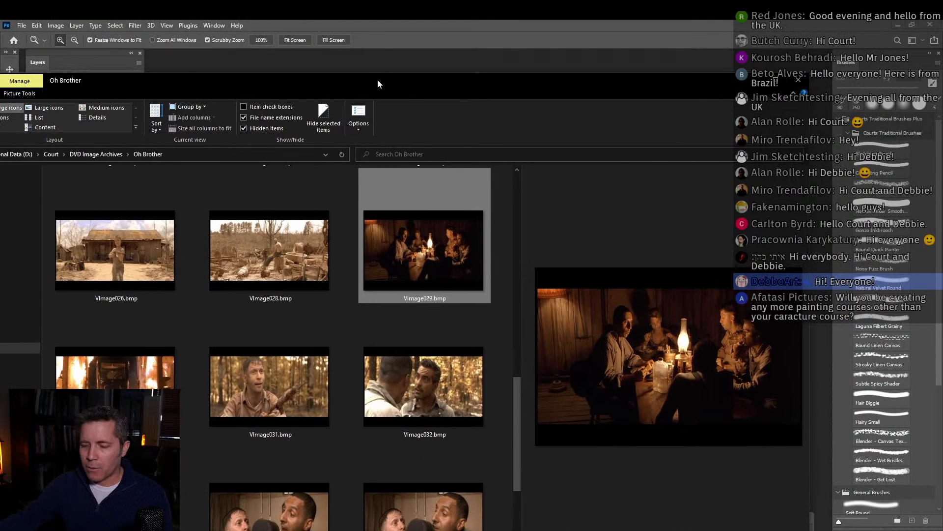
drag(378, 81, 505, 30)
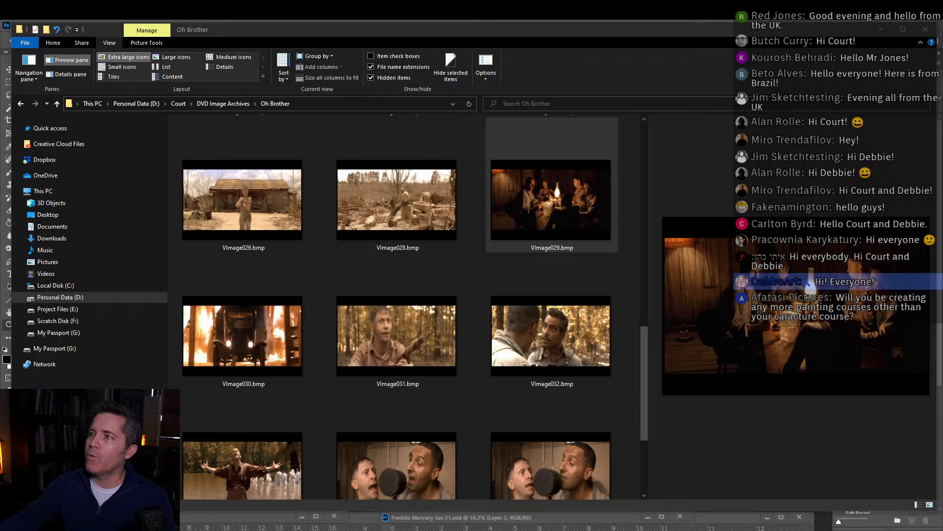
Bring the browser with the Traffic Drug Economics clip into view and skip to 0:29 and a point further ahead.
drag(491, 1, 462, 20)
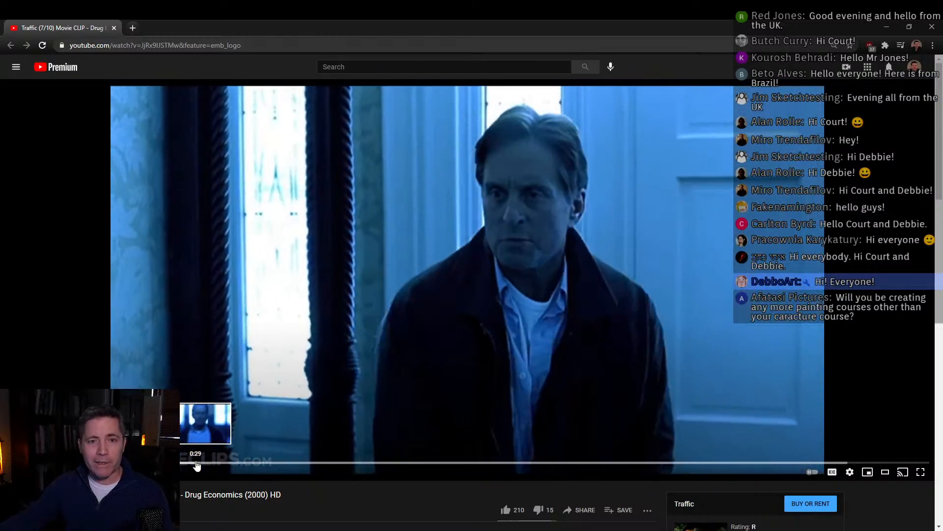
click(197, 464)
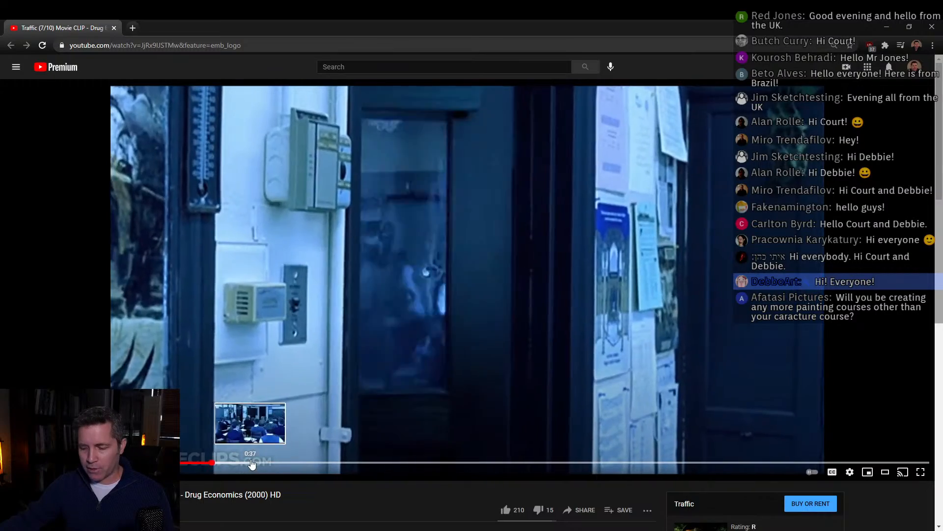
click(275, 464)
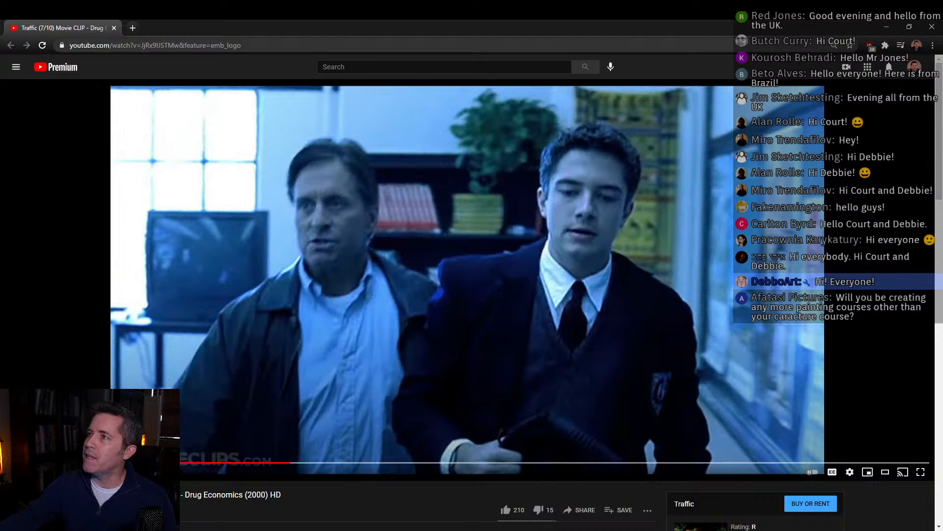
Skip through the Traffic In Vino Veritas clip in the browser to view its warm-toned scenes, and close the video.
mouse_move(634, 21)
mouse_down()
mouse_move(631, 115)
mouse_move(632, 29)
mouse_up()
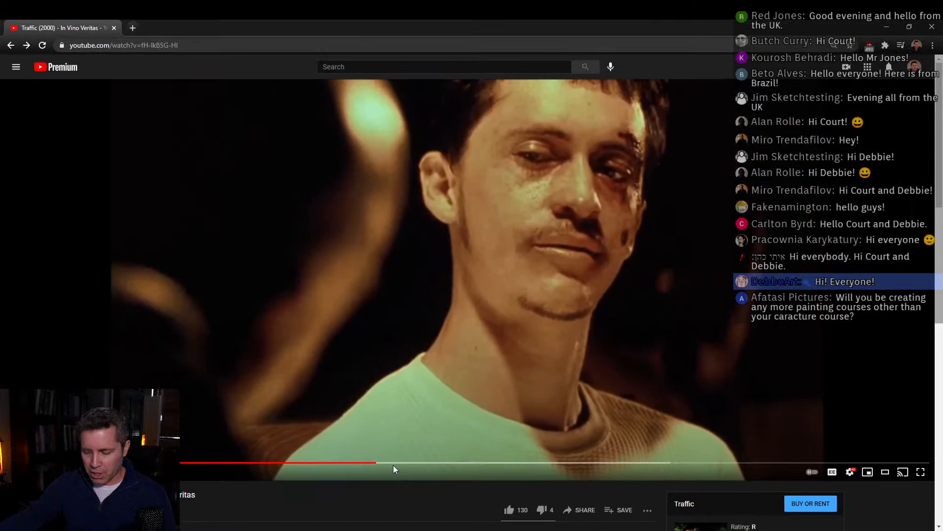
click(393, 463)
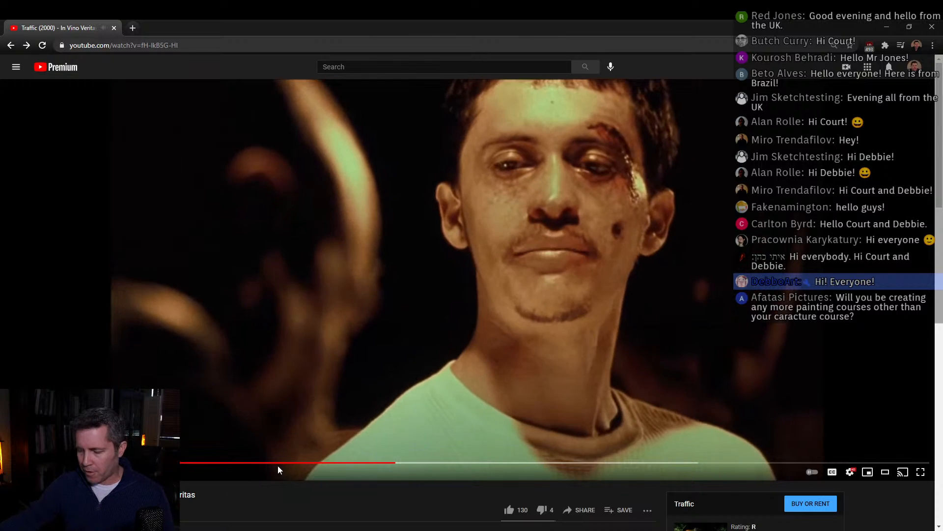
click(491, 464)
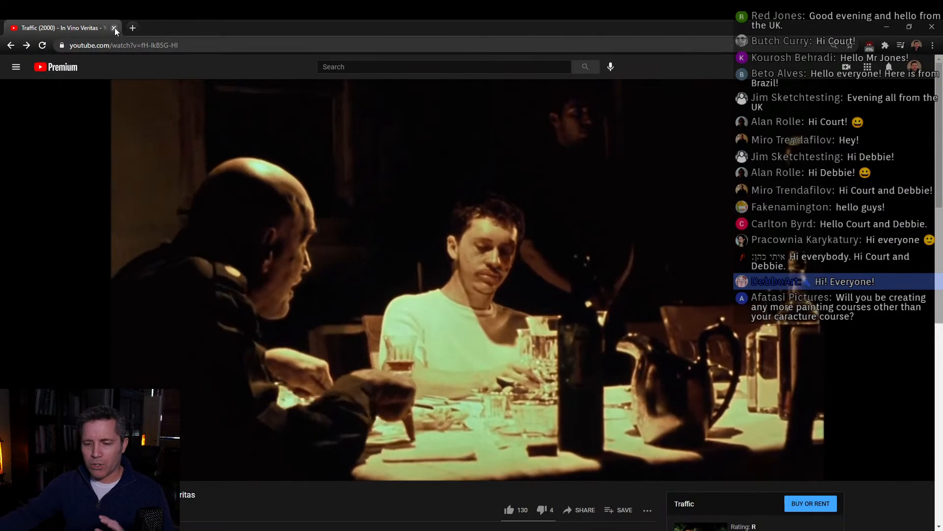
click(114, 28)
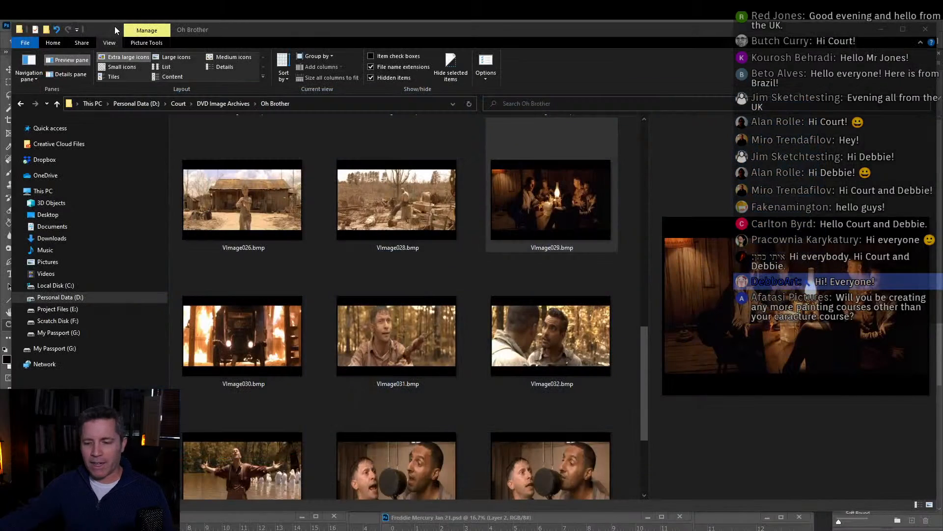
Return to the DVD Image Archives folder and open the Shawshank folder.
drag(497, 33, 499, 33)
click(229, 105)
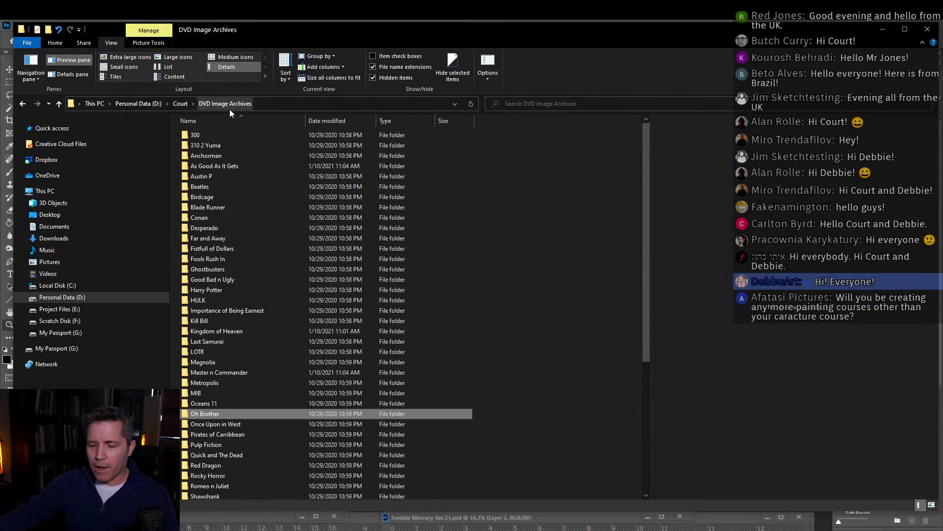
scroll(259, 295, down, 6)
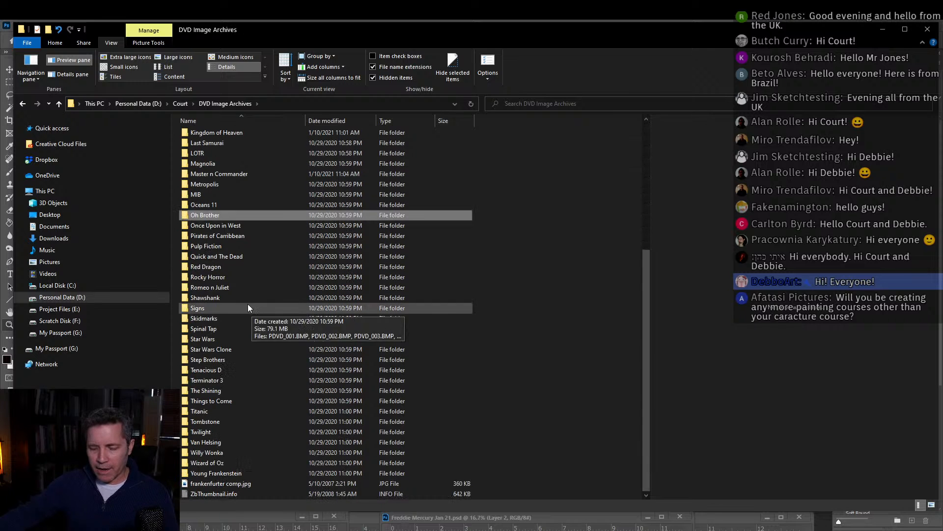
double_click(244, 297)
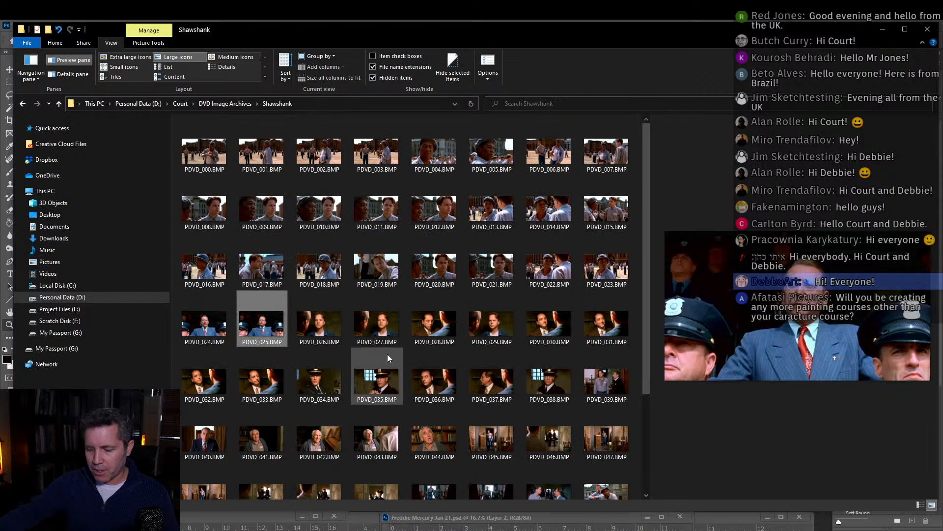
Preview the Shawshank stills PDVD_019, PDVD_036, PDVD_044, PDVD_029, PDVD_021, PDVD_012, PDVD_011, PDVD_009 and PDVD_049.
click(377, 268)
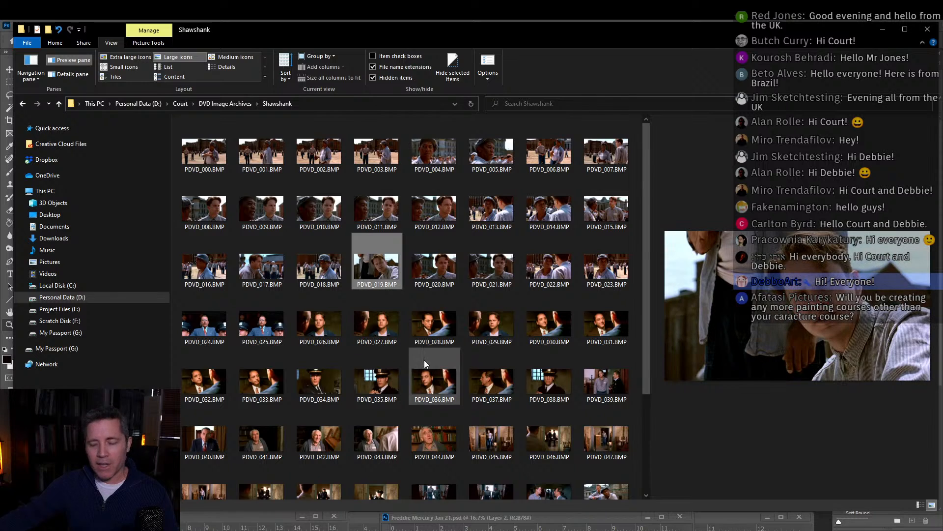
click(432, 385)
click(433, 435)
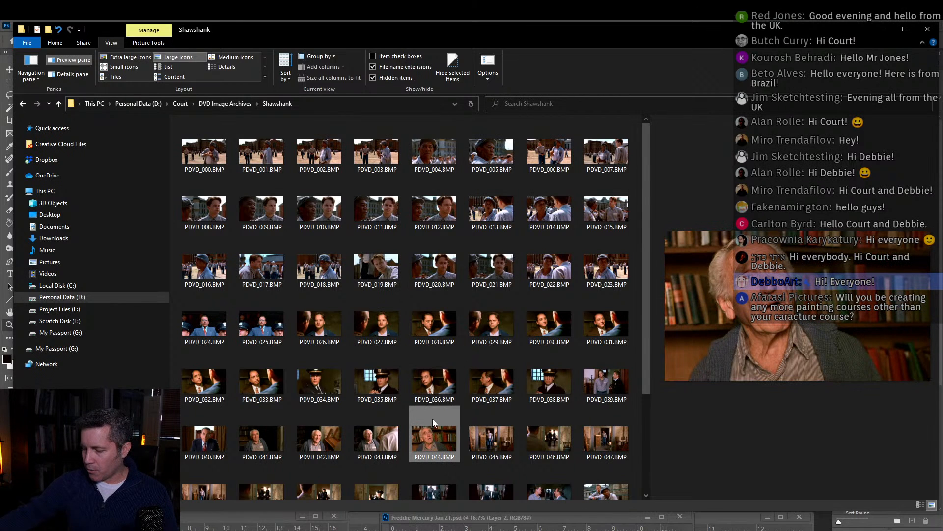
click(506, 318)
click(476, 269)
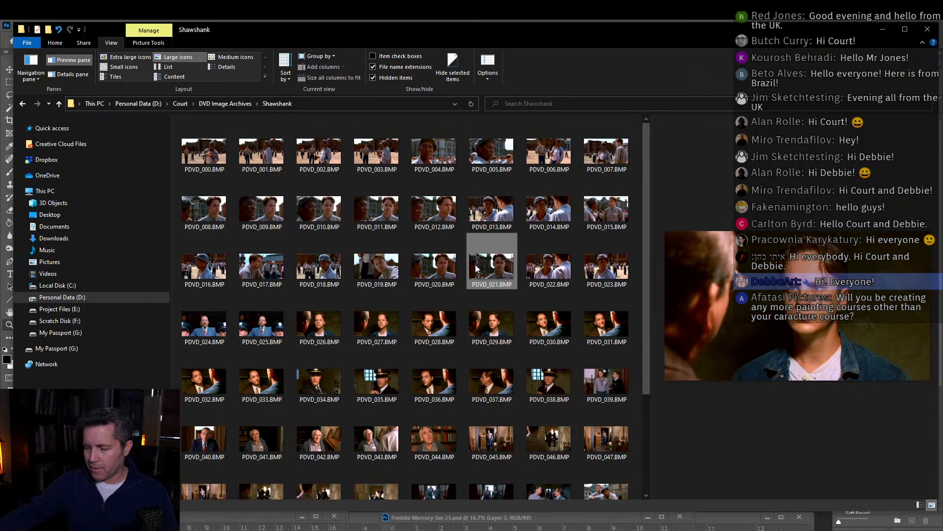
click(433, 215)
click(356, 201)
click(262, 209)
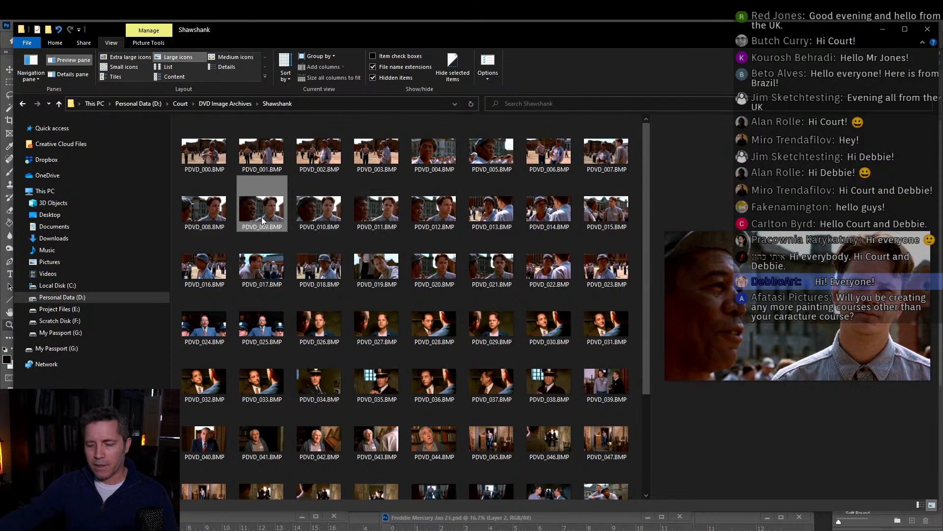
scroll(304, 387, down, 3)
click(277, 359)
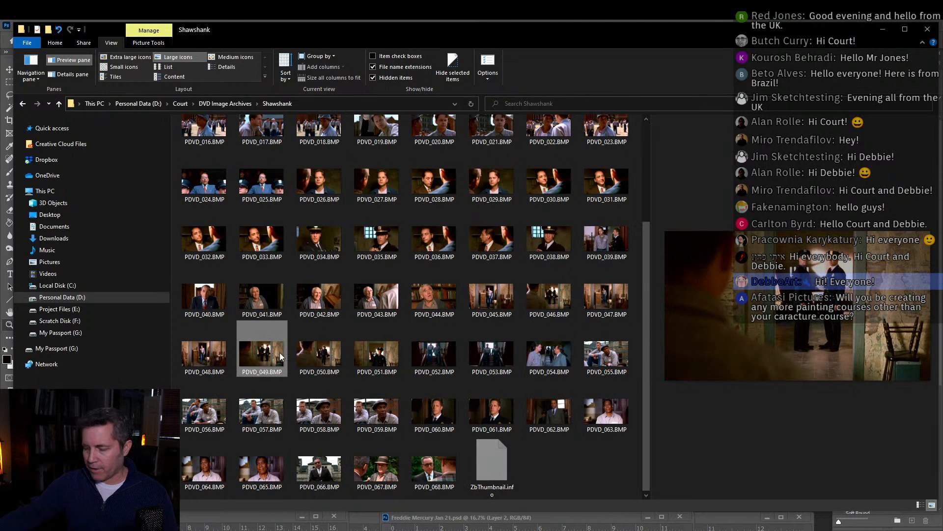
Return to the DVD Image Archives folder and move the folder window off this screen to reveal Photoshop.
click(229, 105)
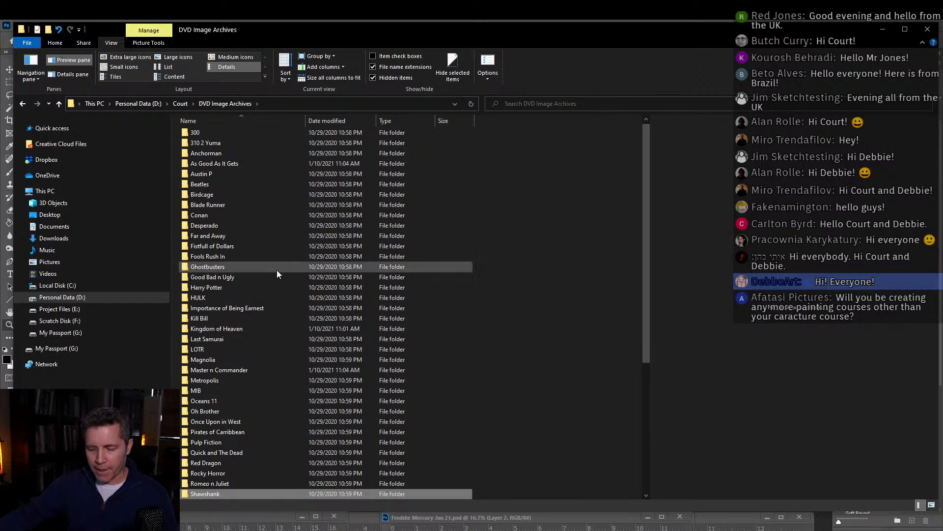
drag(710, 28, 721, 0)
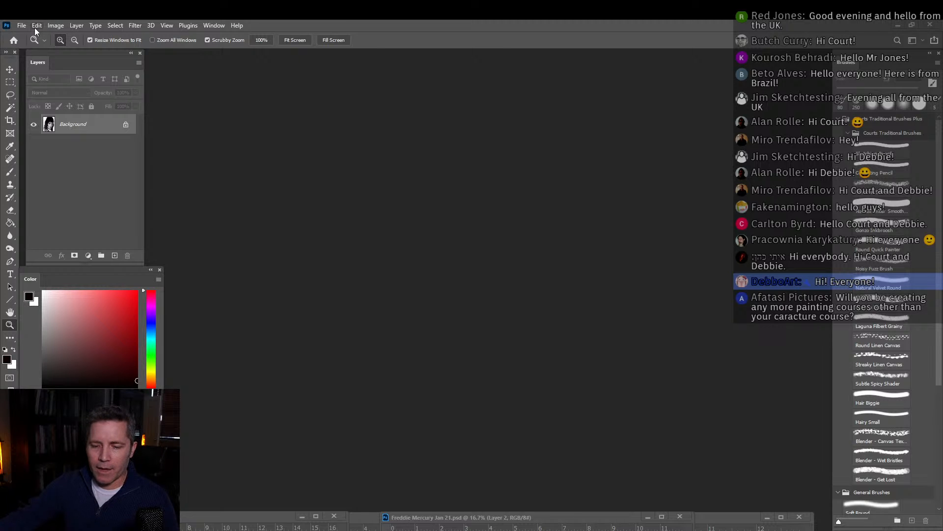
click(22, 25)
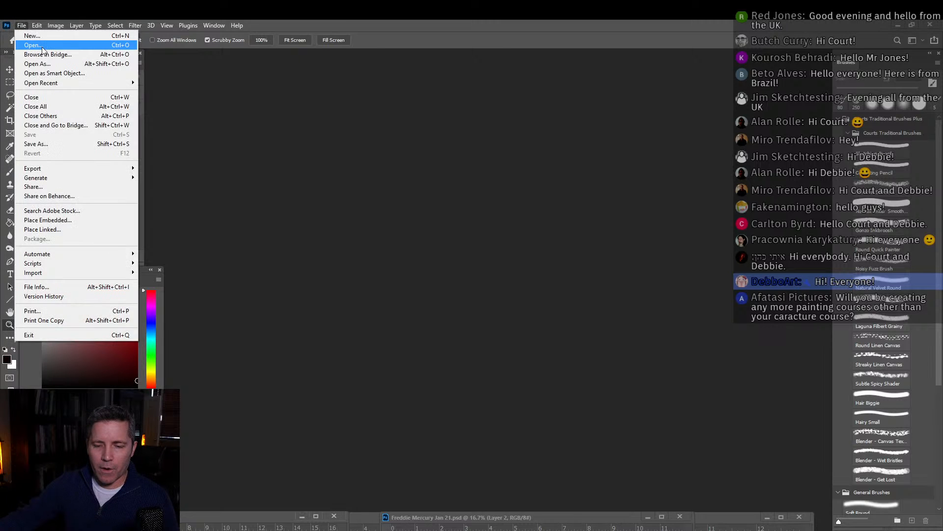
click(40, 47)
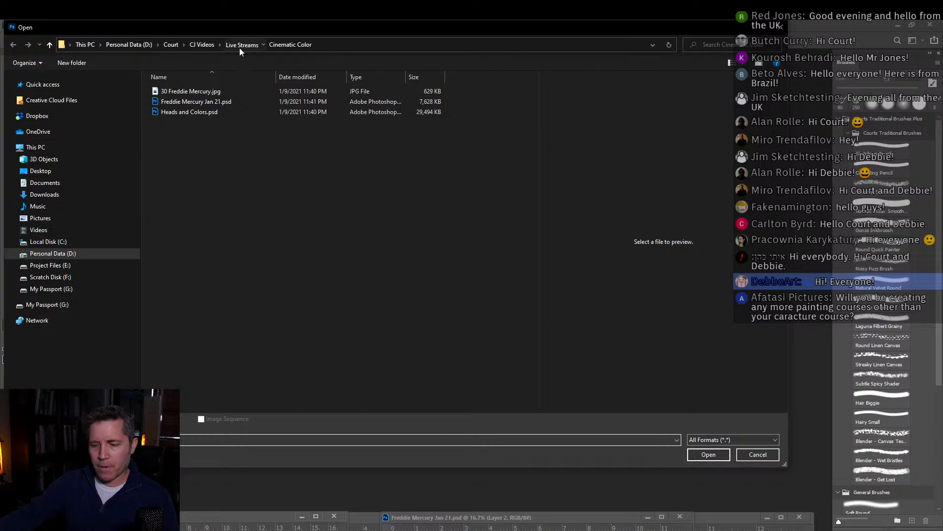
click(240, 46)
scroll(252, 223, down, 7)
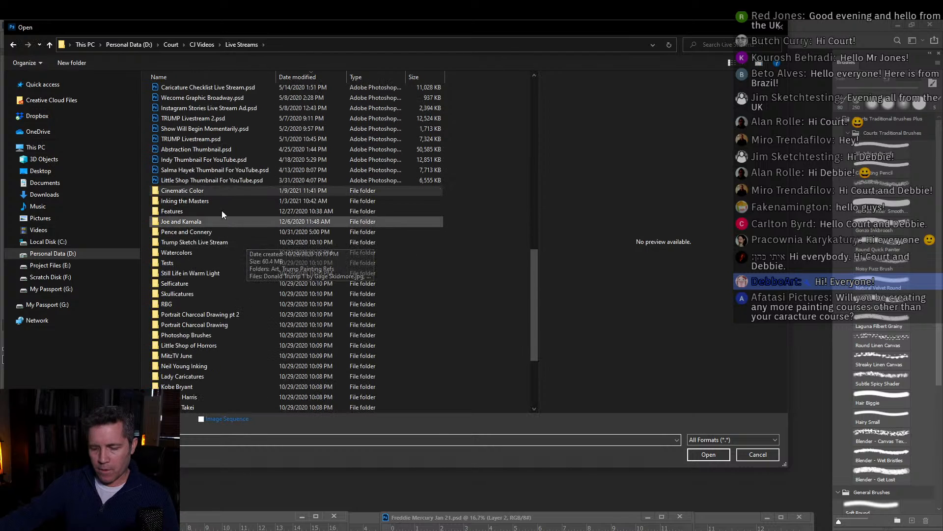
double_click(213, 194)
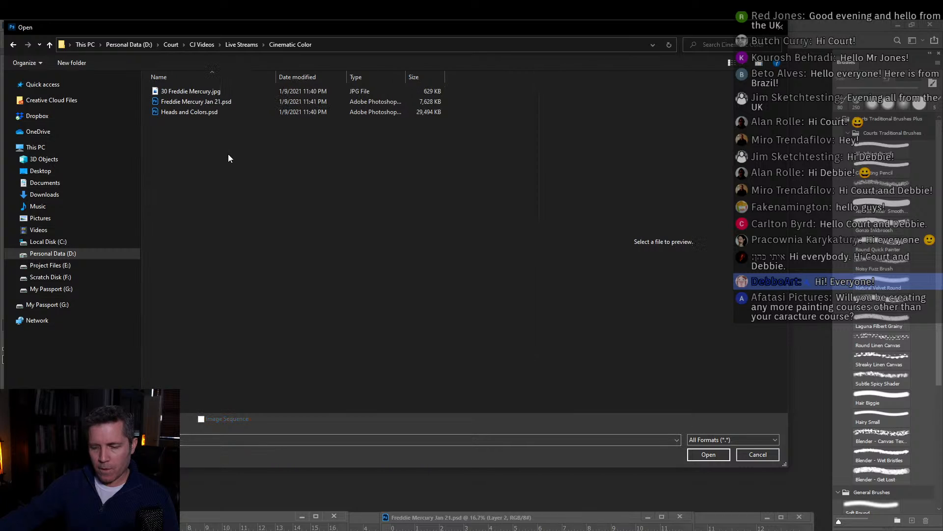
click(747, 455)
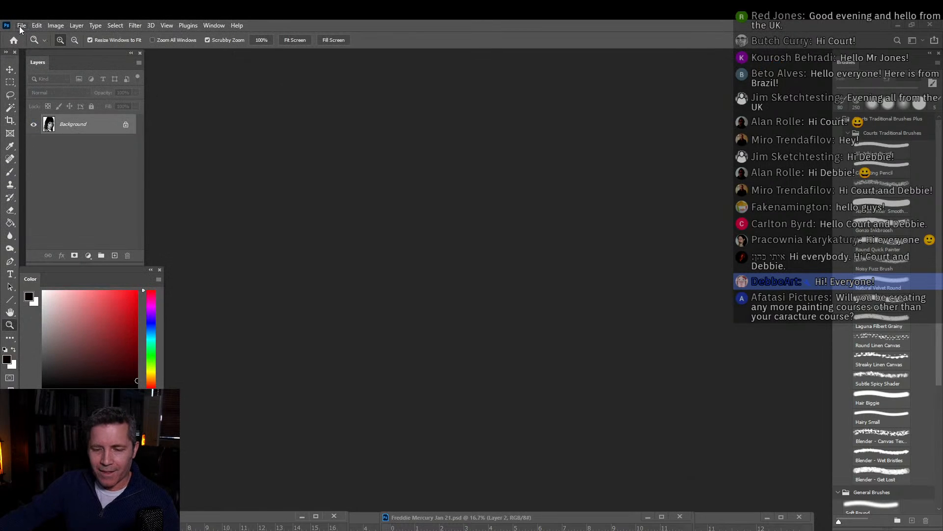
Start opening an image file in Photoshop and browse from the Personal Data (D:) drive to the DVD Image Archives folder.
click(22, 26)
click(34, 45)
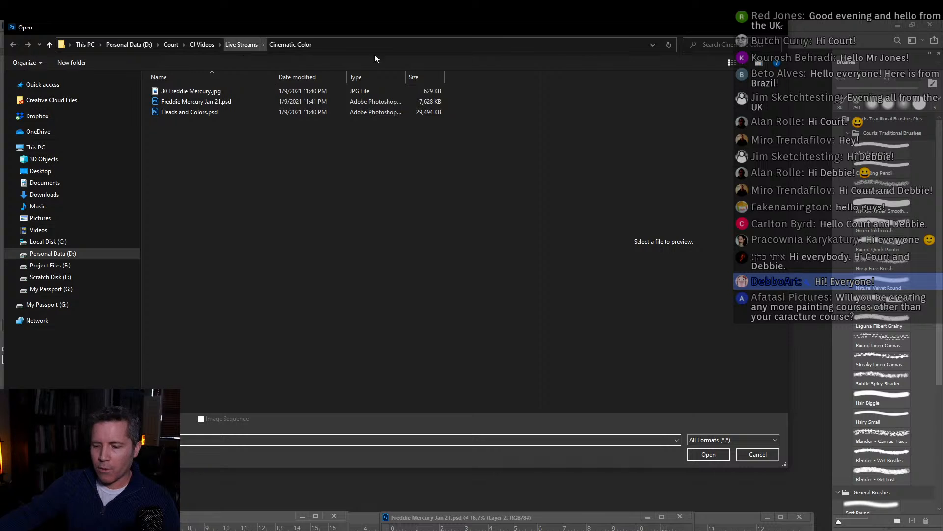
click(194, 45)
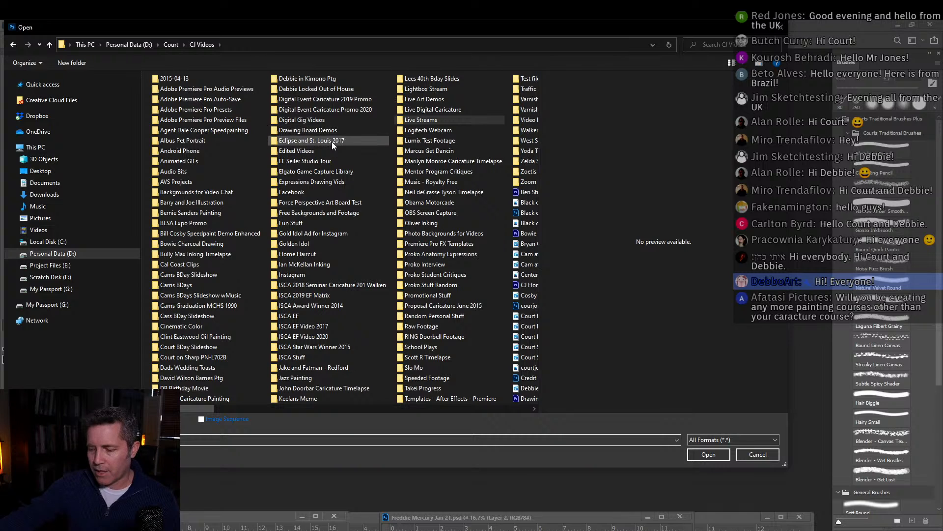
click(133, 46)
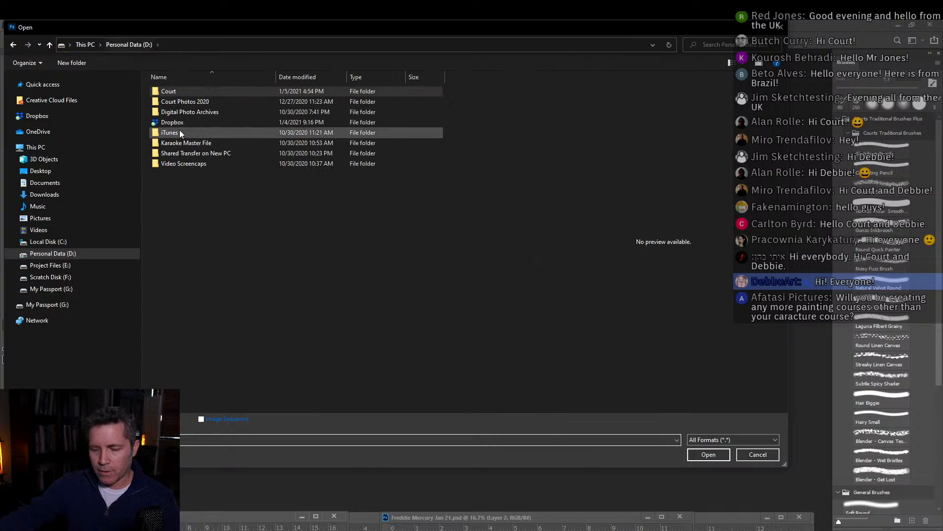
double_click(177, 98)
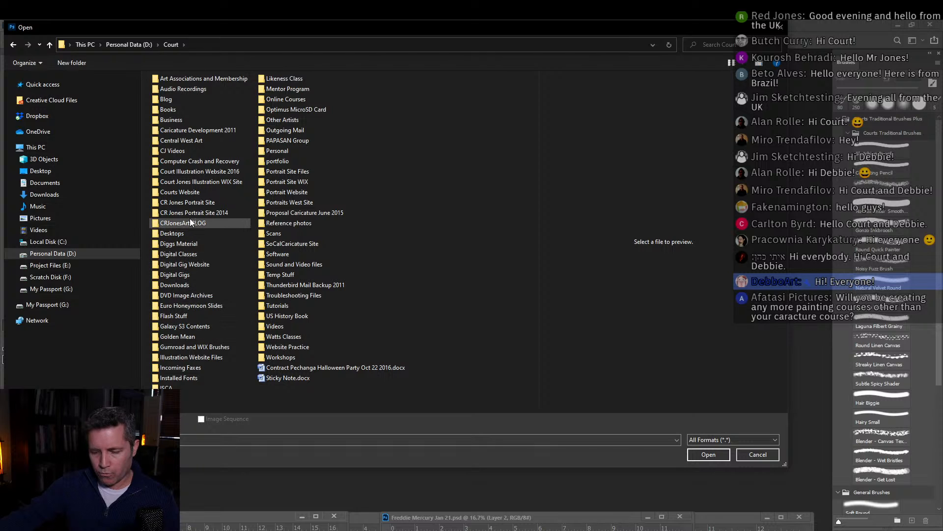
double_click(193, 296)
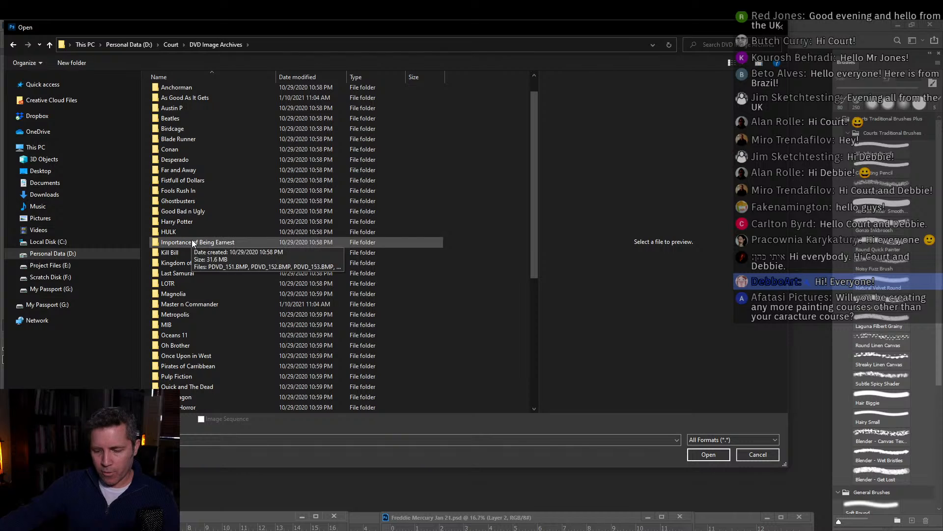
Open the Kingdom of Heaven stills PDVD_048, PDVD_056, PDVD_064 and PDVD_069, and move the PDVD_069 and PDVD_064 windows aside.
double_click(205, 264)
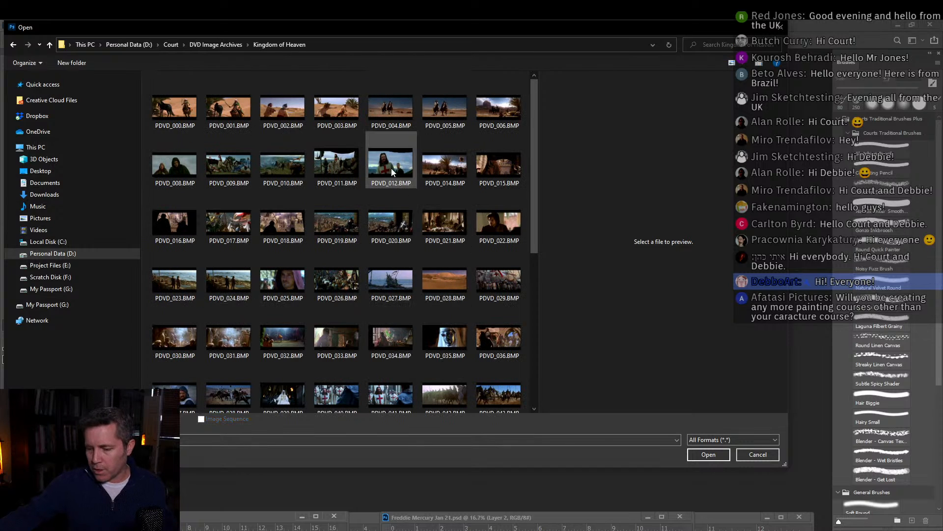
scroll(242, 217, down, 5)
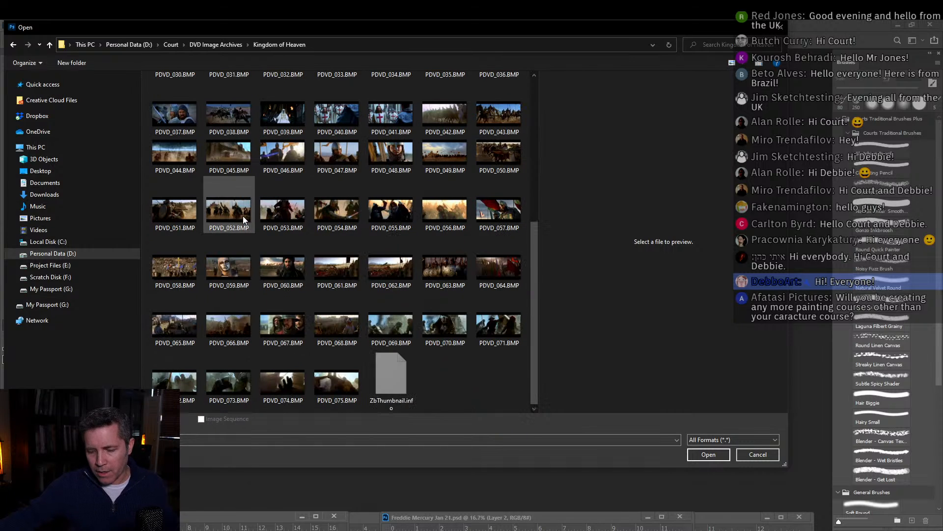
click(387, 330)
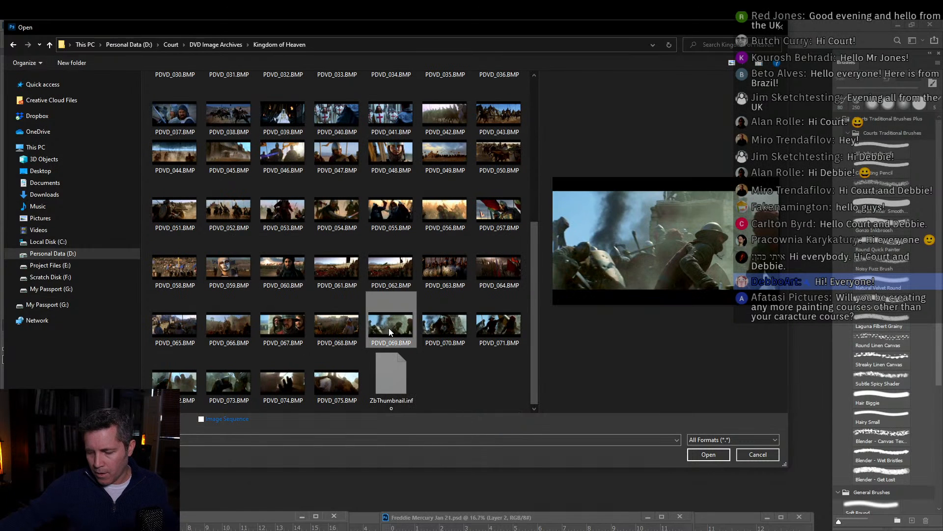
ctrl+click(482, 273)
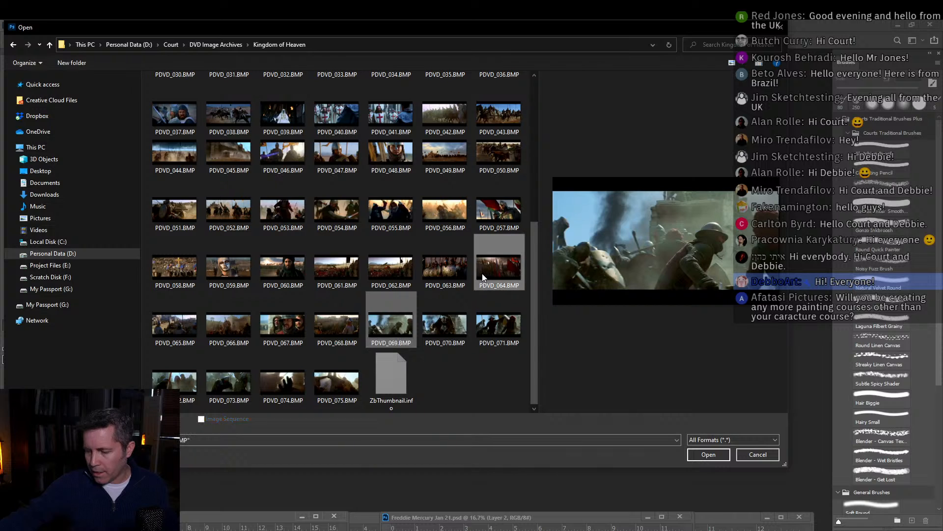
ctrl+click(455, 210)
ctrl+click(392, 157)
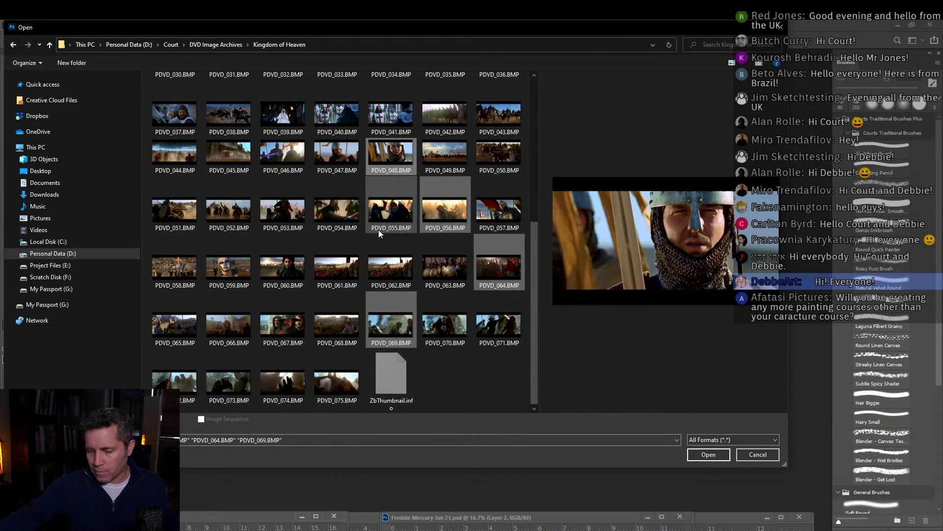
click(695, 455)
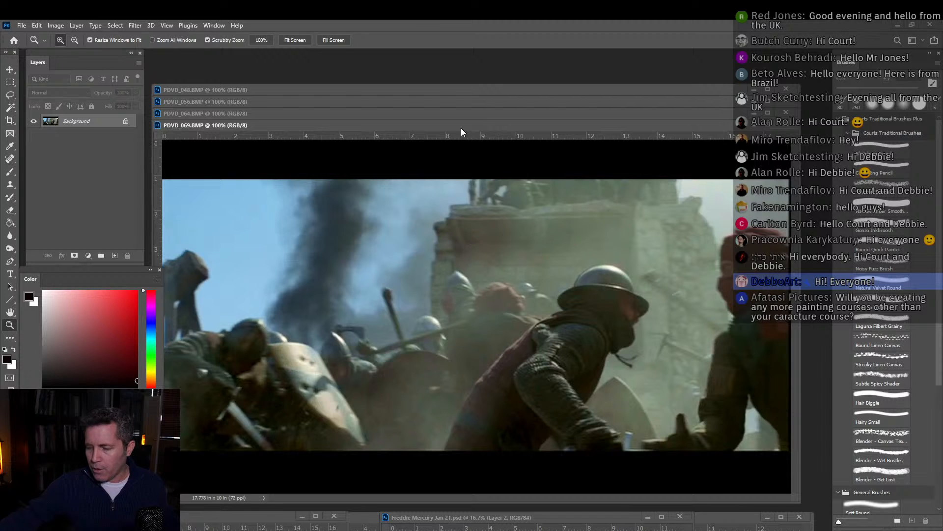
drag(461, 127, 256, 132)
drag(349, 114, 318, 117)
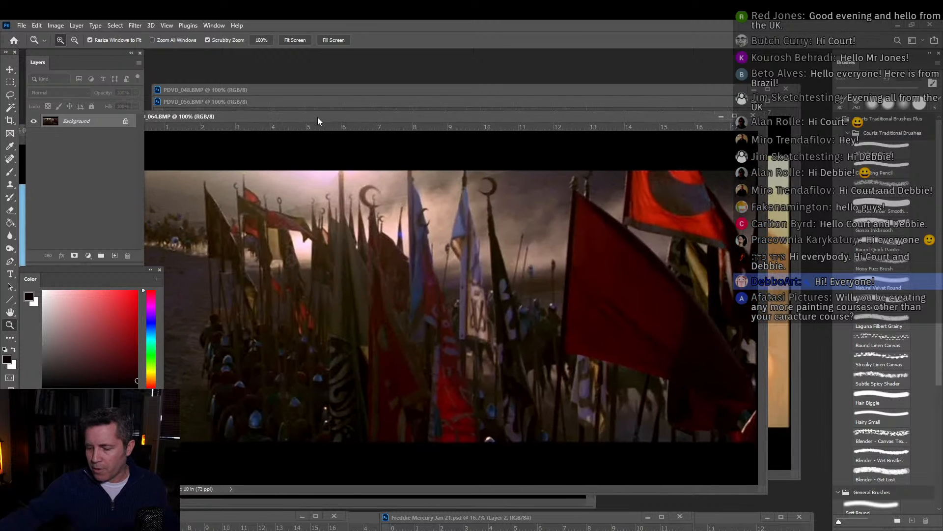
Start opening more images and browse from DVD Image Archives to the Return of King folder inside LOTR.
click(23, 25)
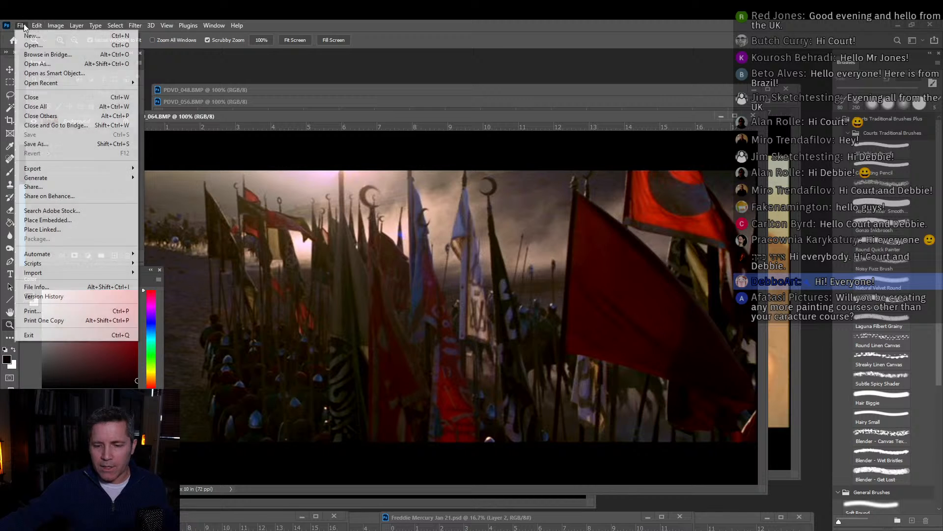
click(30, 43)
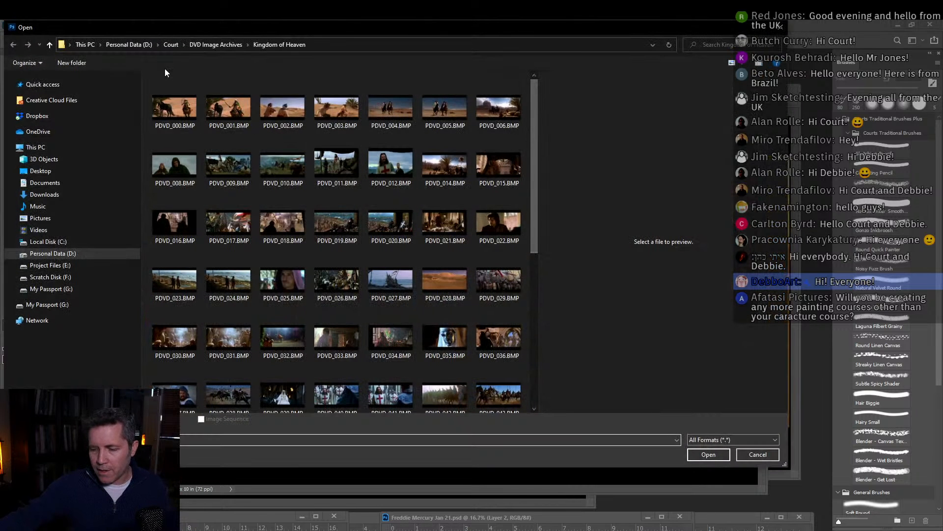
click(243, 44)
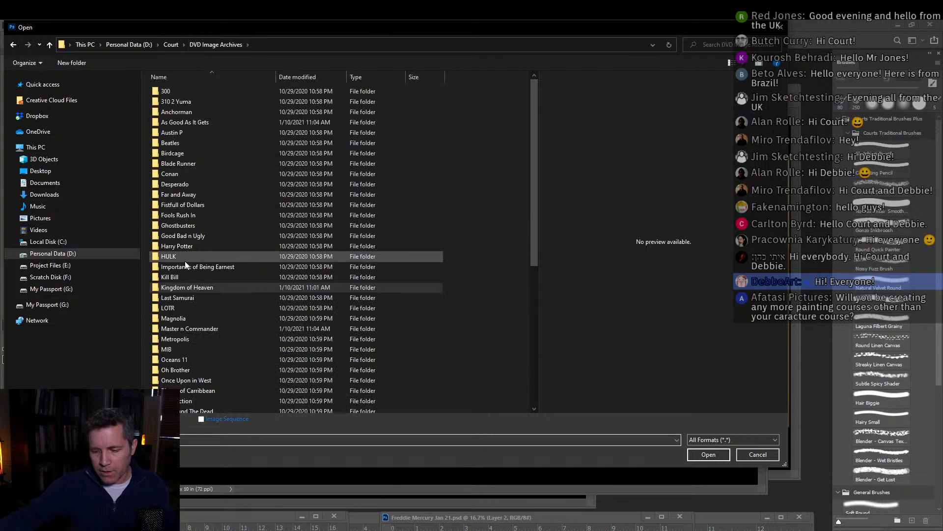
scroll(180, 356, down, 1)
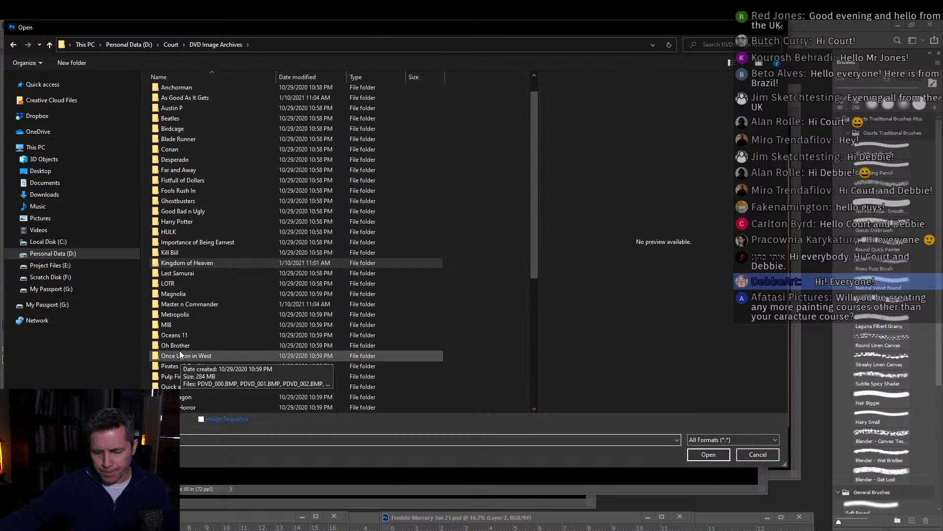
double_click(176, 287)
double_click(179, 101)
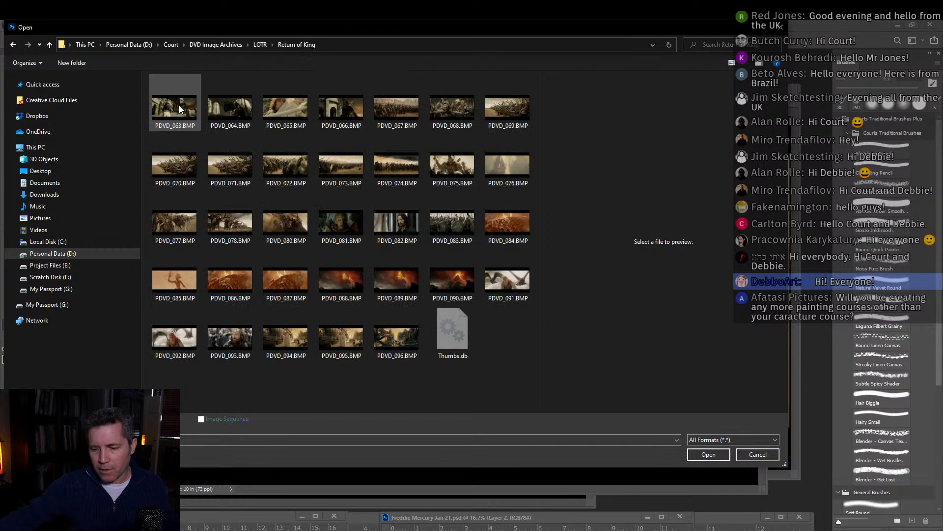
Open the stills PDVD_071, PDVD_085 and PDVD_091 together and move the PDVD_085 window up.
click(508, 281)
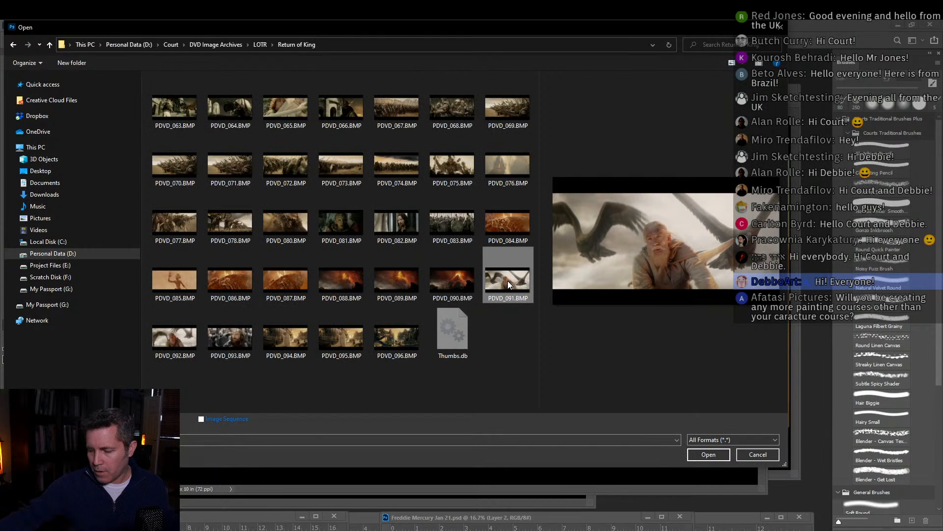
ctrl+click(192, 284)
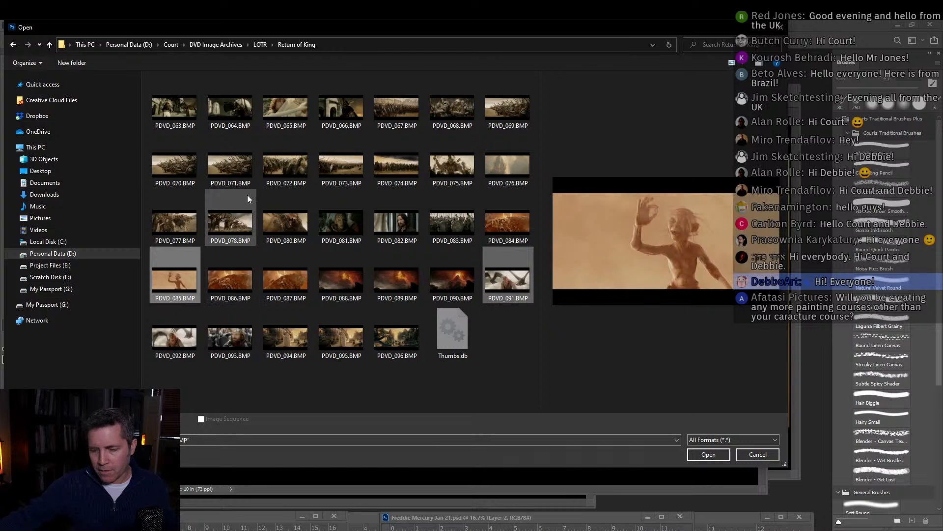
ctrl+click(234, 170)
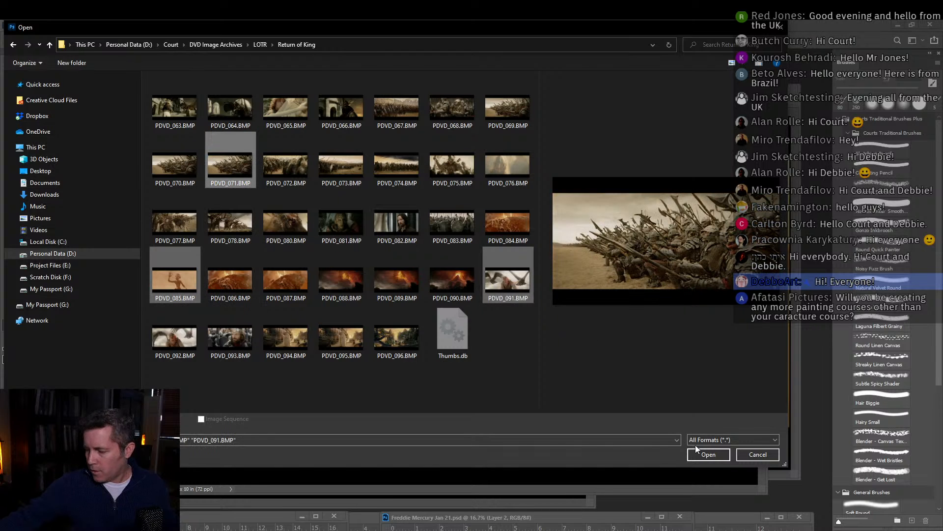
click(703, 456)
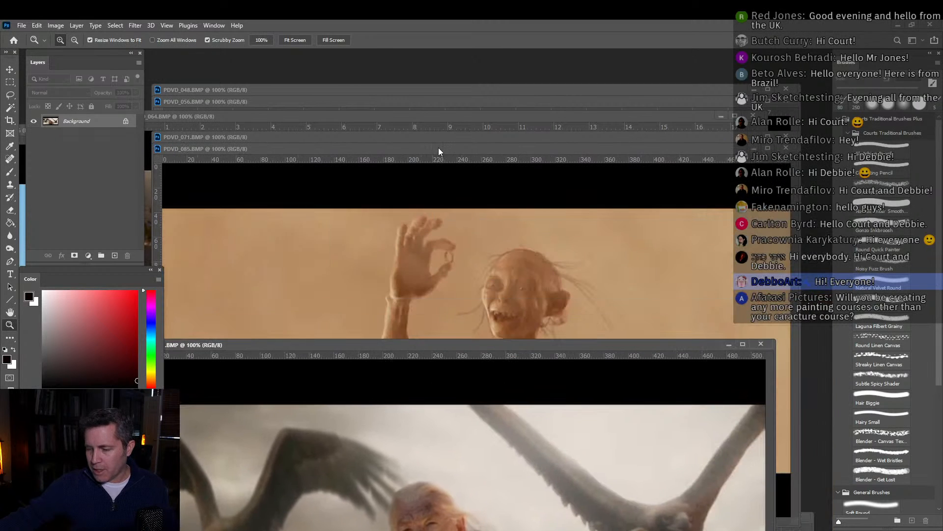
drag(439, 151, 445, 102)
Start opening further images and browse from the Return of King folder back to DVD Image Archives and into Last Samurai.
click(22, 25)
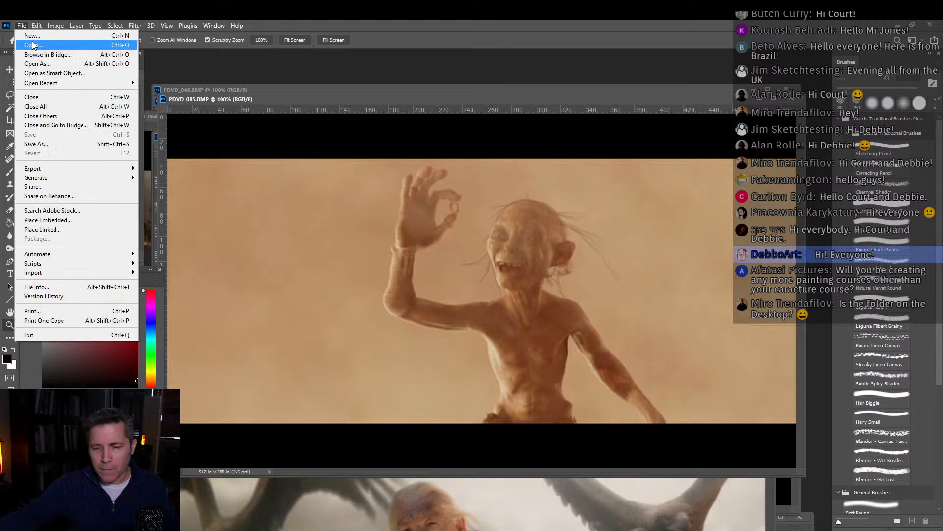
click(31, 46)
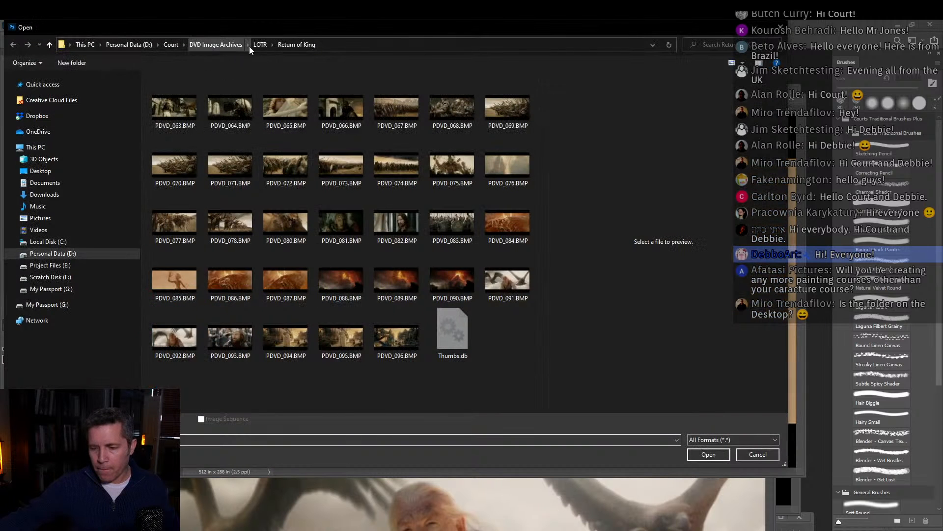
click(256, 45)
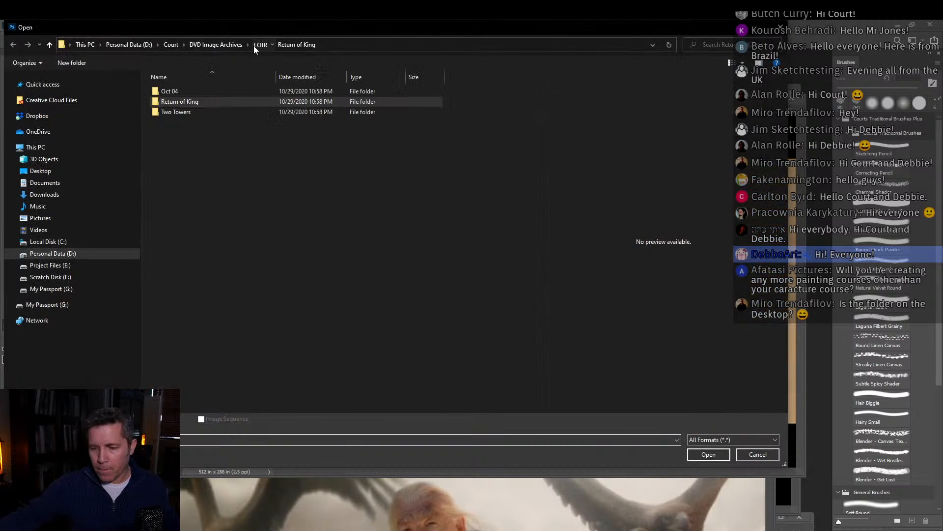
click(220, 45)
scroll(189, 317, down, 2)
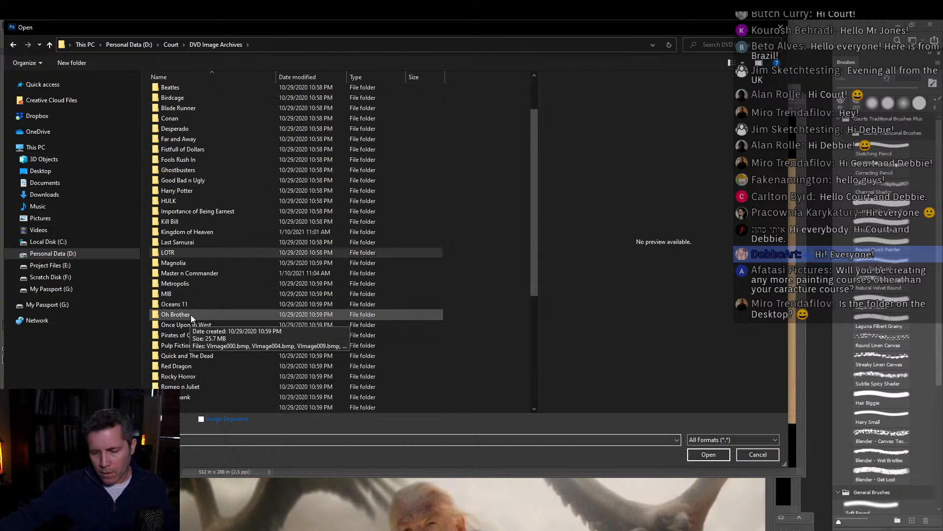
click(190, 242)
double_click(190, 241)
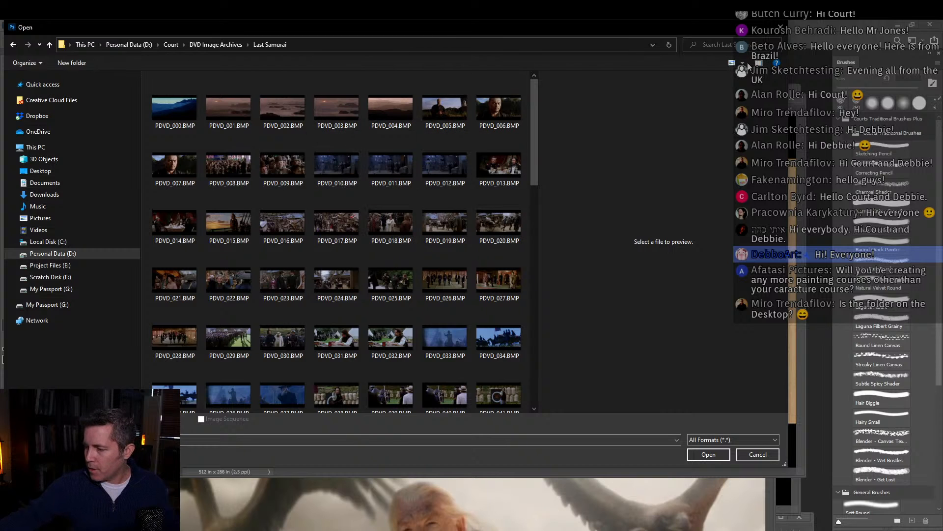
Enlarge the thumbnails of the Last Samurai stills, previewing PDVD_010, and move the Open dialog slightly down.
click(745, 62)
click(751, 64)
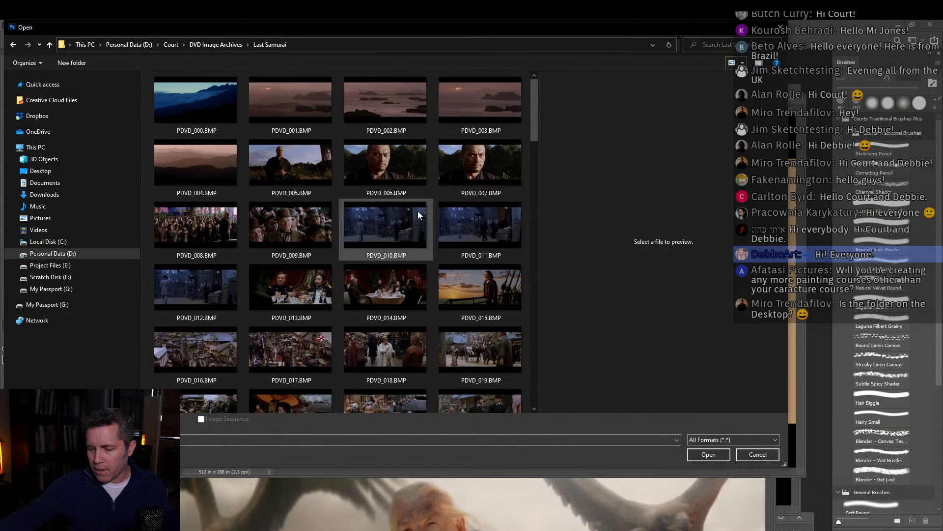
click(389, 231)
drag(499, 29, 495, 61)
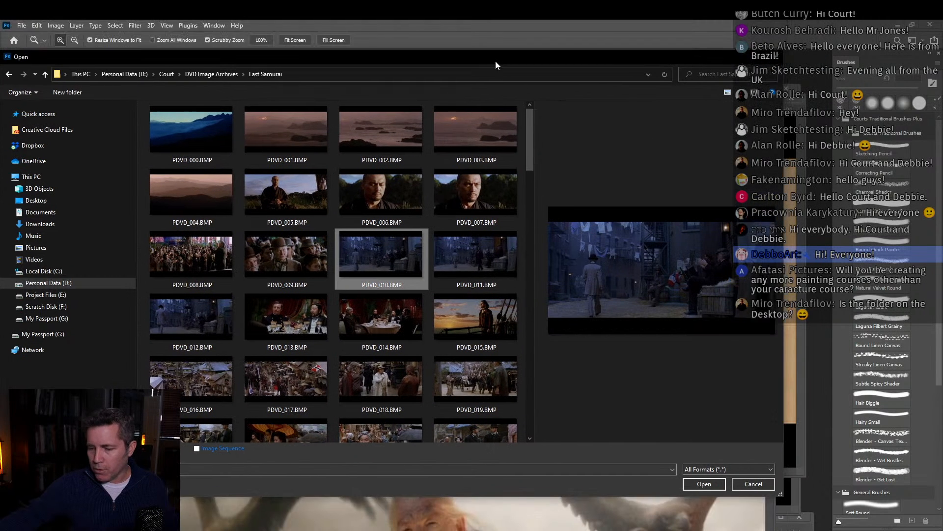
Open the Last Samurai stills PDVD_001, PDVD_018, PDVD_033 and PDVD_043 together.
click(310, 130)
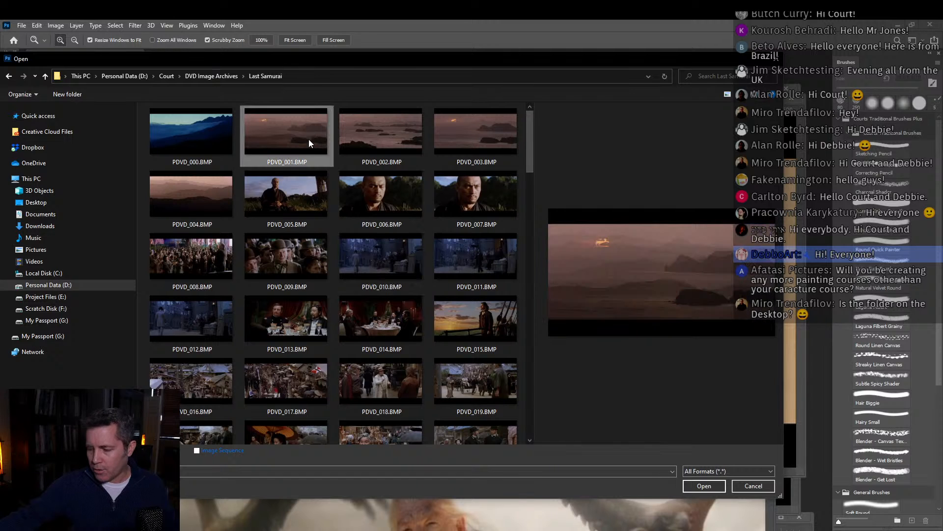
ctrl+click(403, 390)
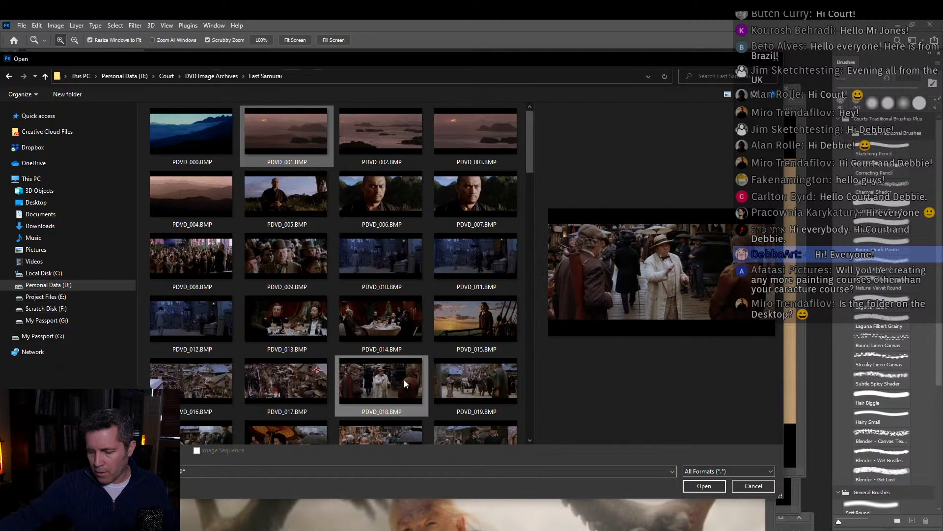
scroll(418, 353, down, 5)
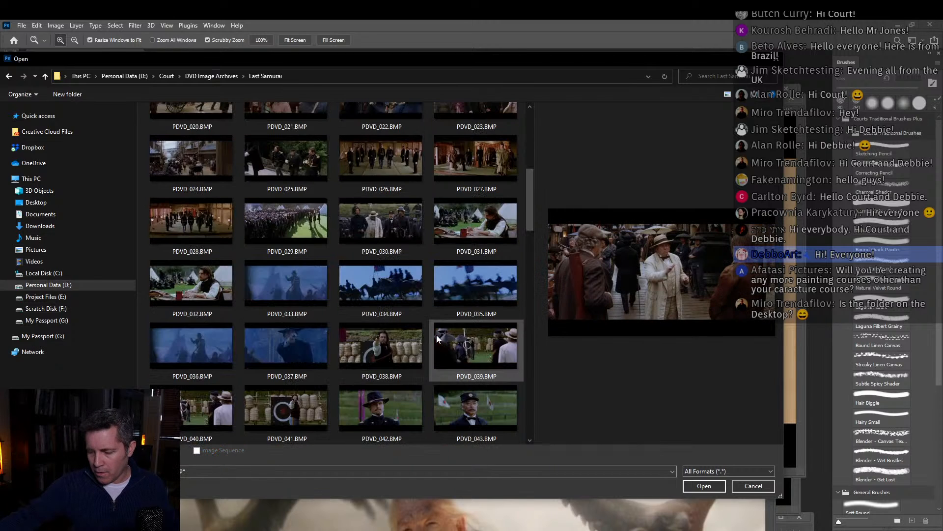
ctrl+click(463, 406)
ctrl+click(318, 283)
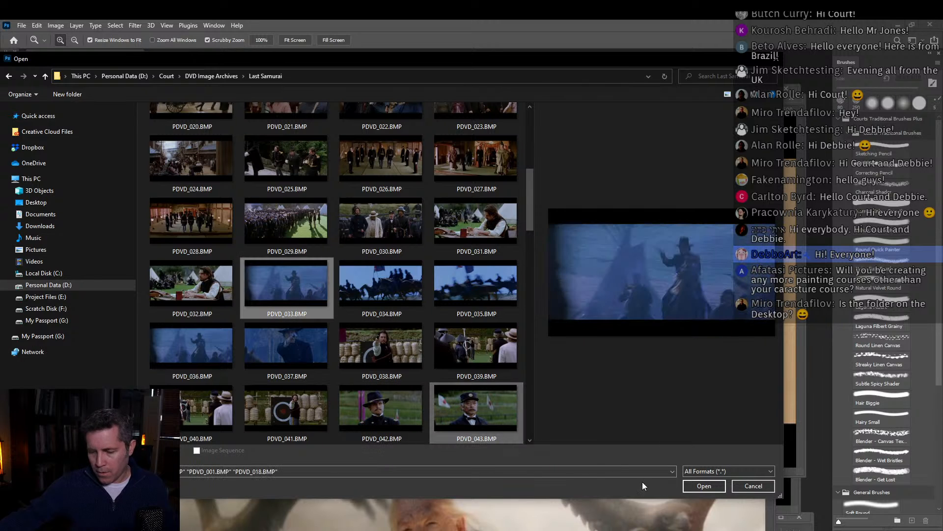
click(704, 485)
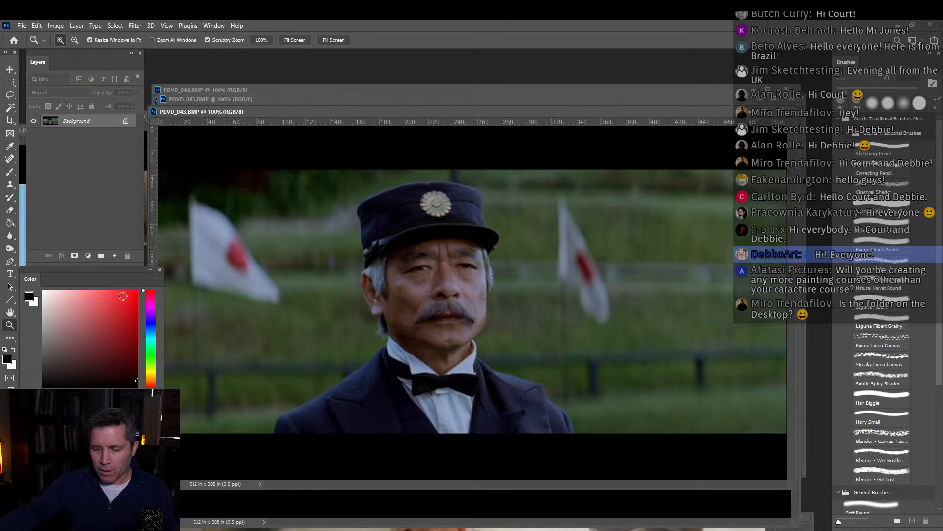
Zoom the PDVD_043 still out to 50% so its window shrinks.
click(328, 300)
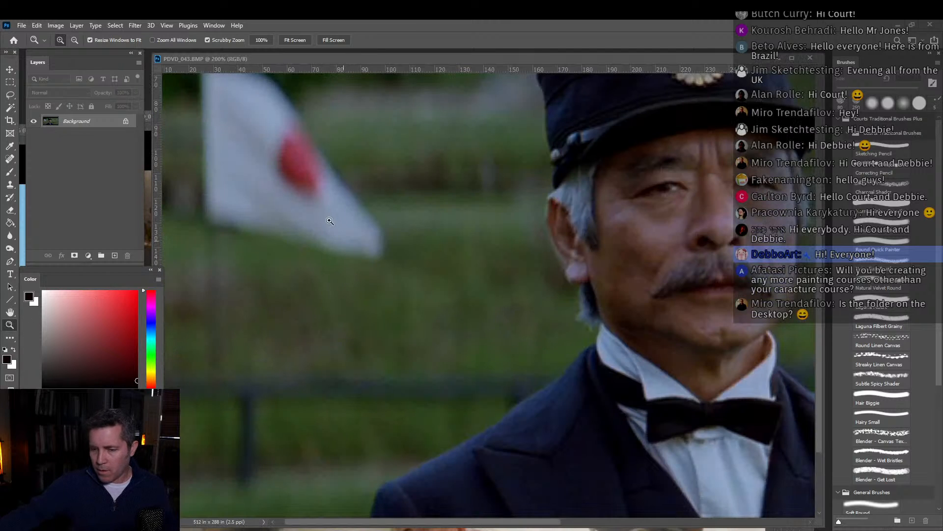
alt+click(382, 256)
alt+click(382, 256)
alt+click(382, 256)
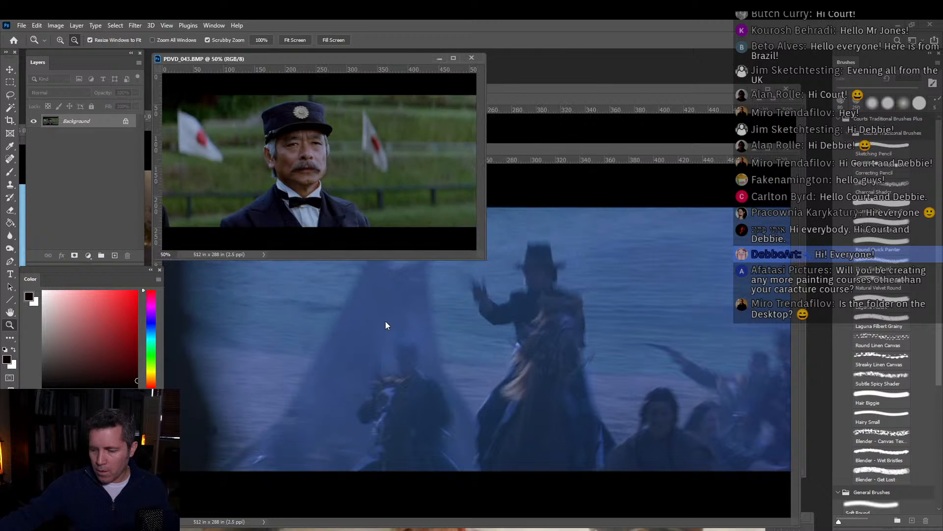
Zoom out the PDVD_033, PDVD_018 and PDVD_001 stills to shrink their windows.
alt+click(385, 323)
alt+click(389, 298)
alt+click(390, 278)
alt+click(390, 277)
alt+click(396, 313)
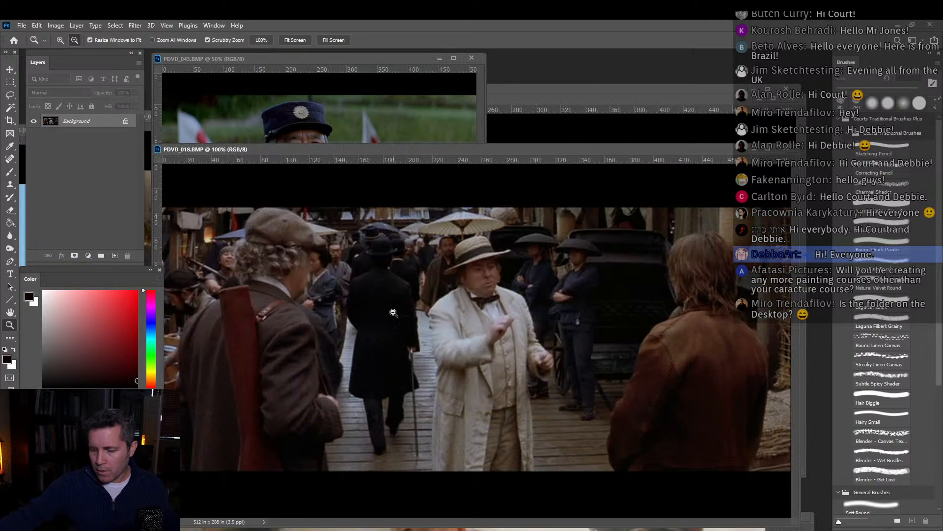
alt+click(395, 303)
alt+click(394, 297)
alt+click(479, 371)
alt+click(433, 316)
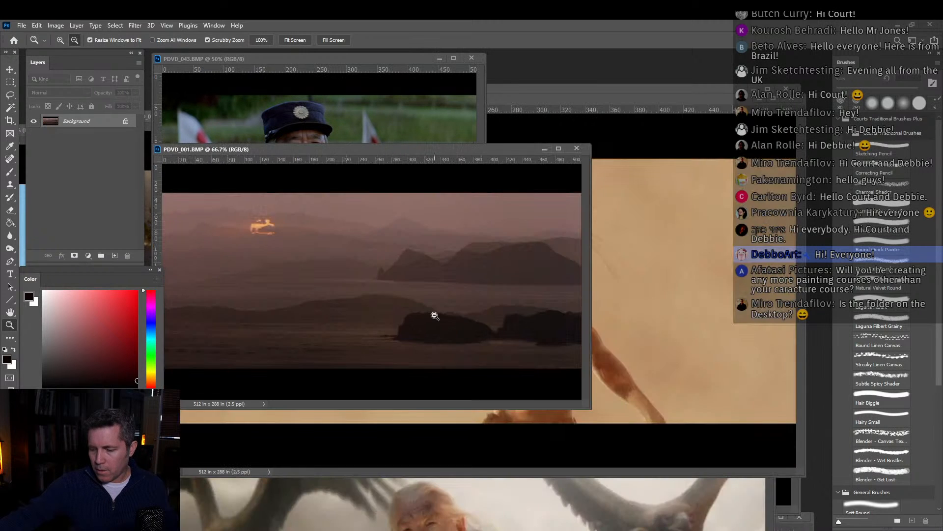
alt+click(435, 315)
Zoom the PDVD_085 and PDVD_091 stills out to 50%.
alt+click(502, 346)
alt+click(519, 302)
alt+click(472, 424)
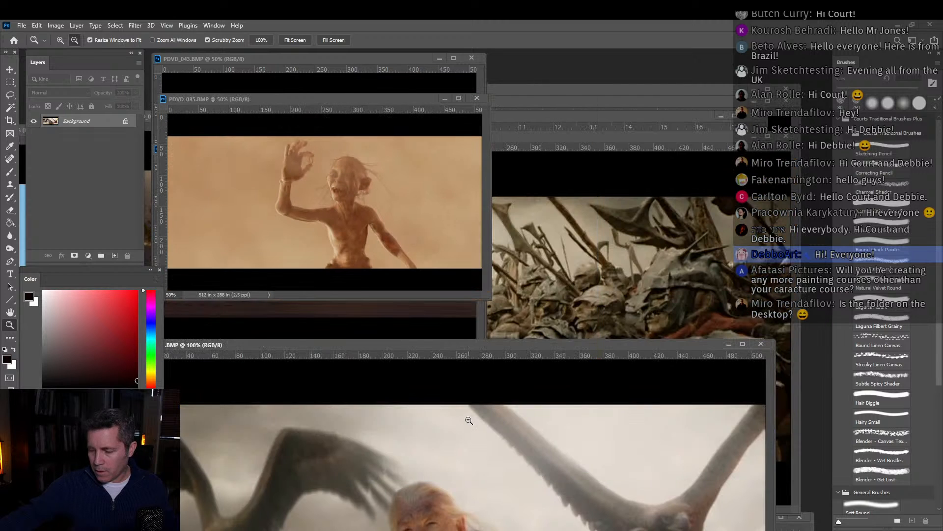
alt+click(460, 413)
alt+click(431, 300)
Move the PDVD_091 window up beside the other stills and pull the 30 Freddie Mercury.jpg window up into full view.
drag(409, 266, 599, 151)
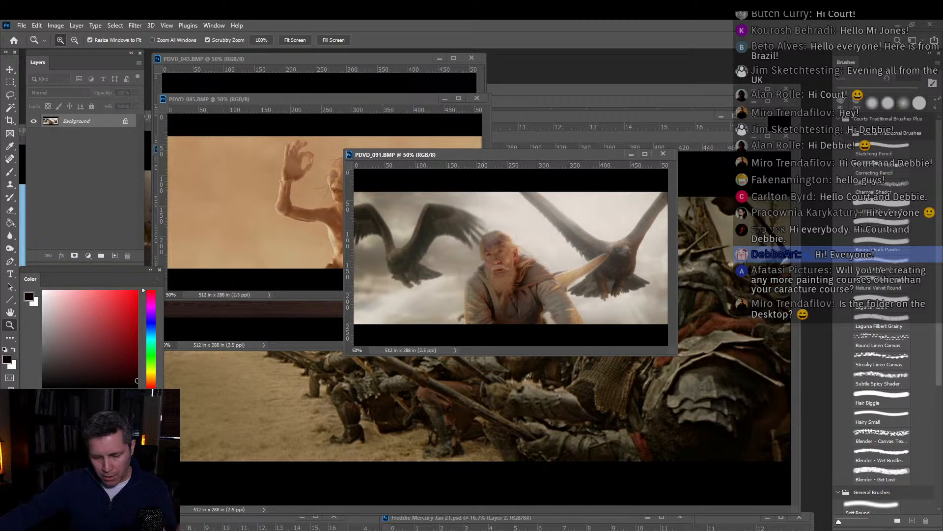
drag(172, 520, 268, 67)
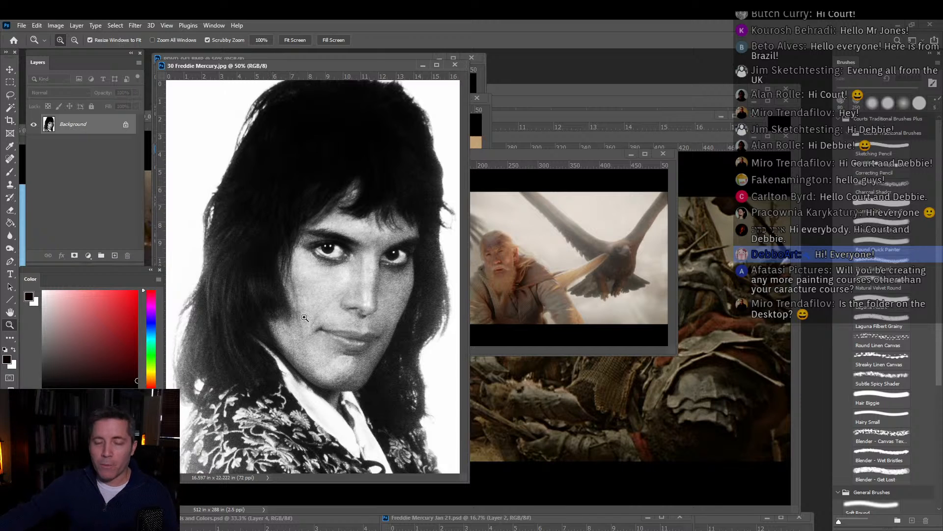
Pull the Freddie Mercury Jan 21.psd window partly into view and raise the Heads and Colors.psd window over the photo.
mouse_move(407, 523)
mouse_down()
mouse_move(462, 300)
mouse_move(446, 49)
mouse_move(444, 71)
mouse_move(487, 94)
mouse_move(501, 494)
mouse_up()
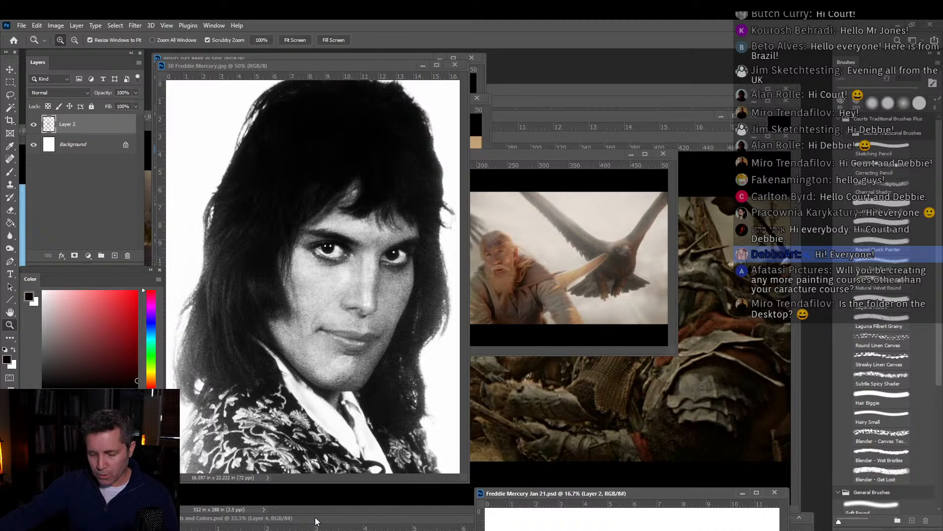
drag(316, 520, 277, 62)
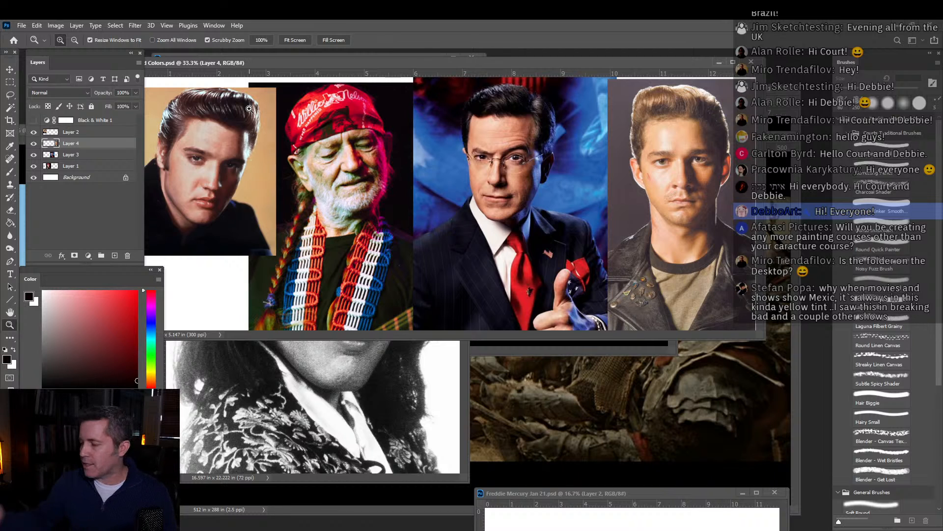
drag(441, 65, 451, 86)
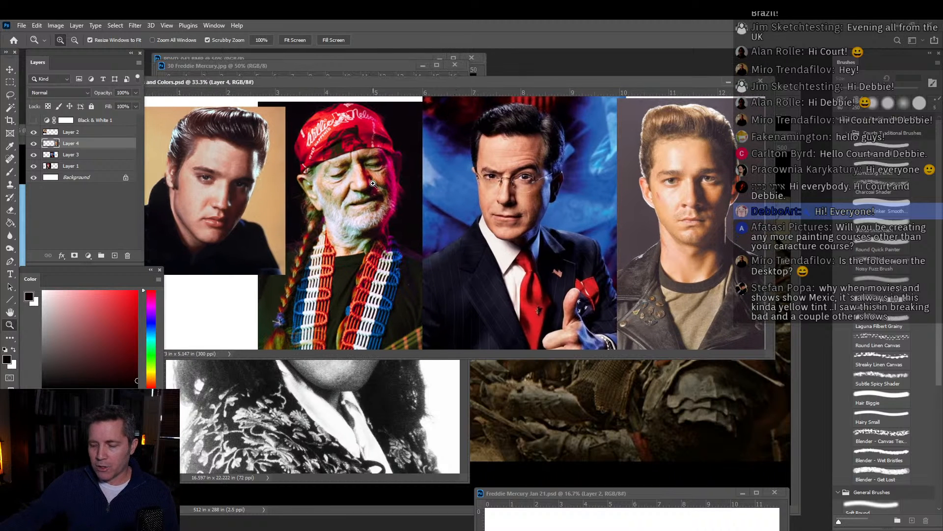
Reposition the Heads and Colors.psd window over the Freddie Mercury photo so the full row of four portraits is in view.
drag(677, 83, 689, 147)
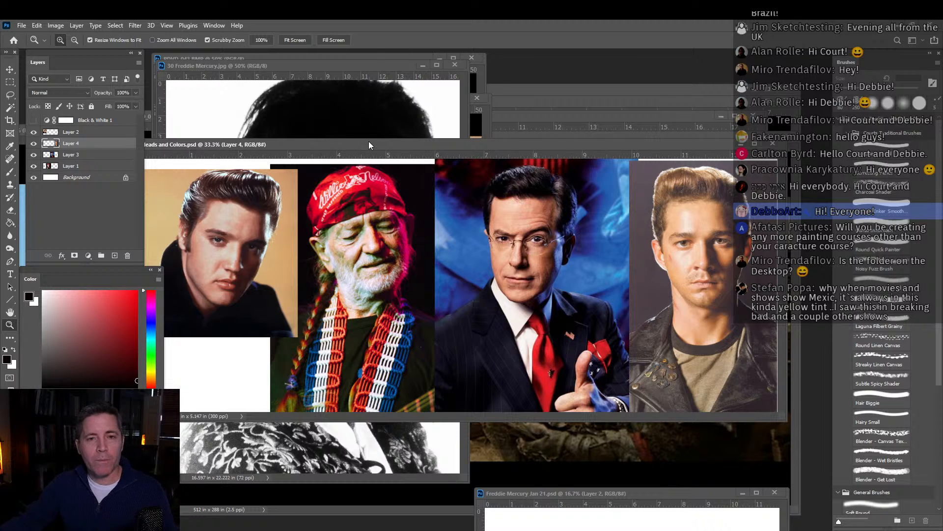
drag(376, 149, 361, 122)
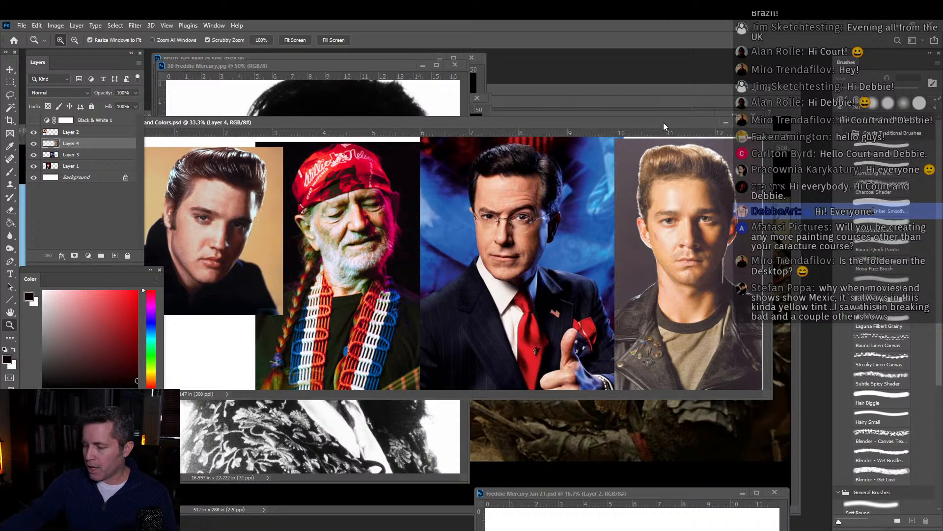
drag(663, 127, 627, 125)
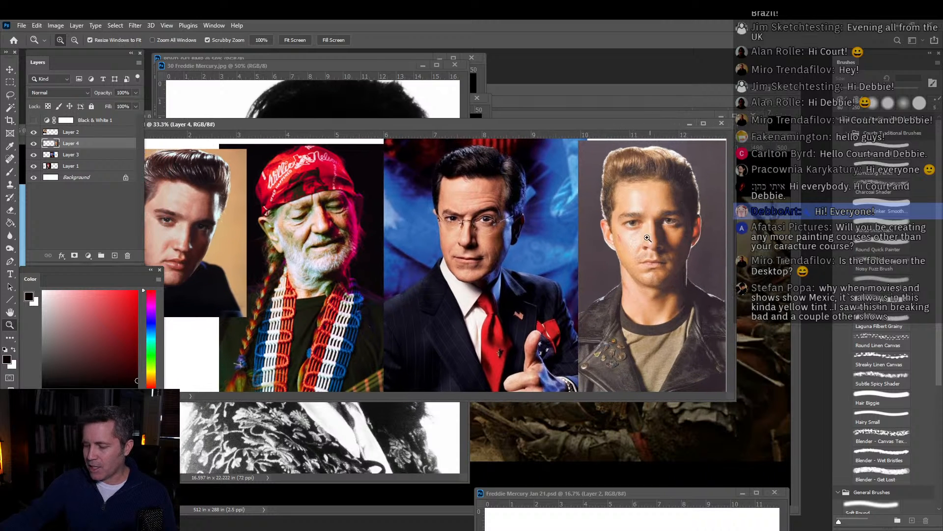
drag(598, 128, 679, 132)
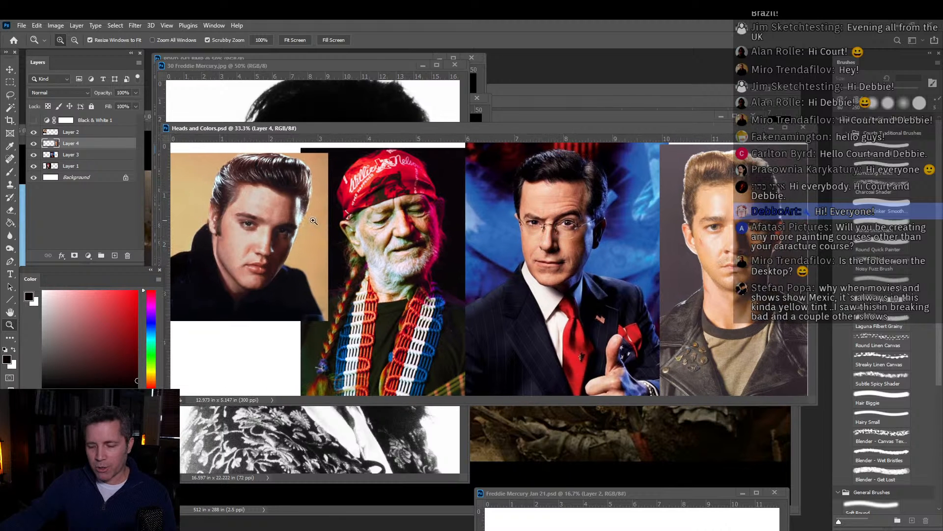
drag(260, 127, 254, 131)
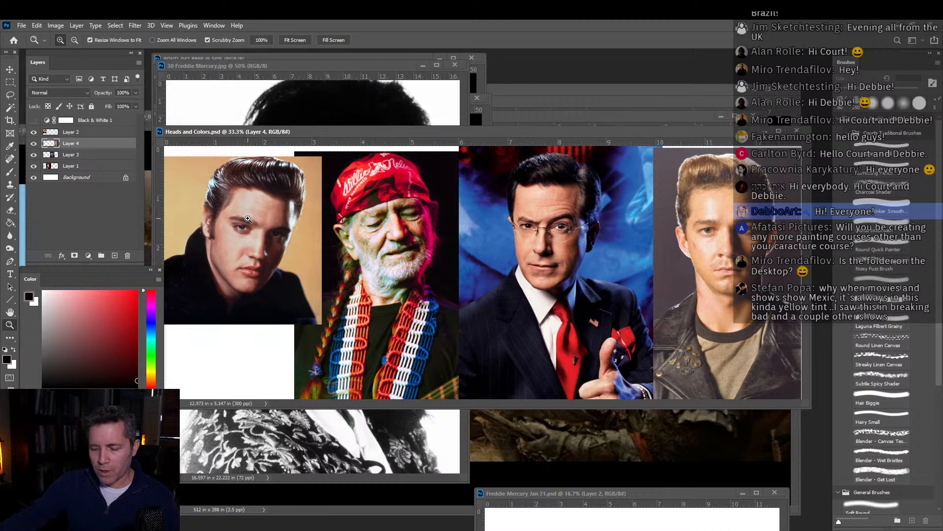
drag(302, 130, 302, 113)
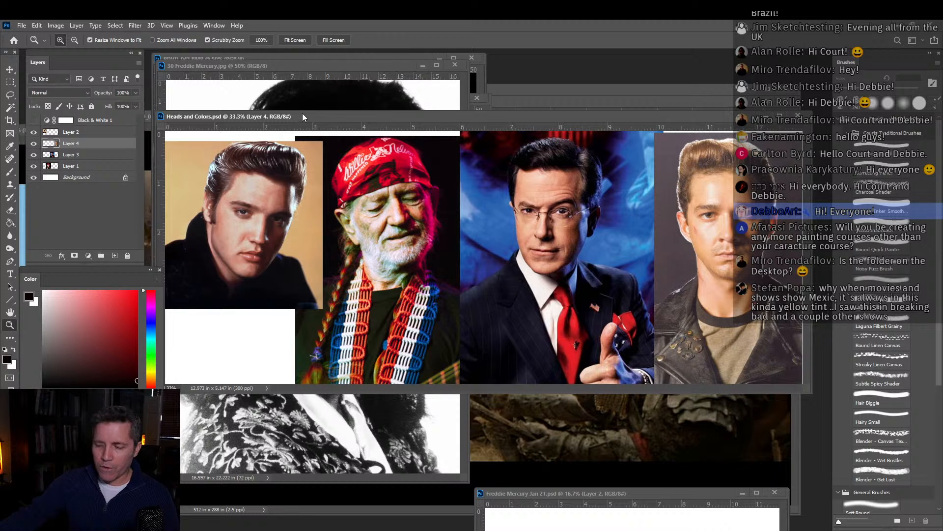
Show the Black & White 1 adjustment layer over the four portraits and lower the Heads and Colors.psd window.
click(34, 120)
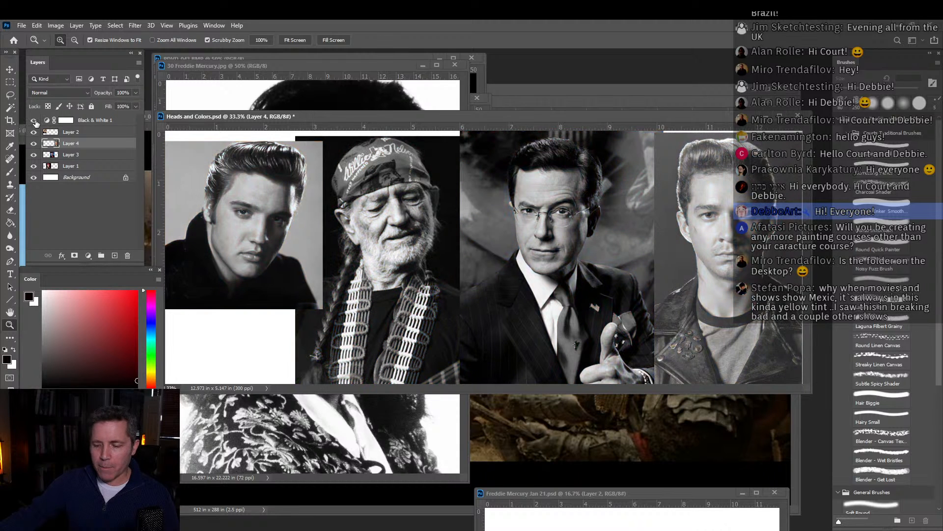
drag(306, 117, 314, 184)
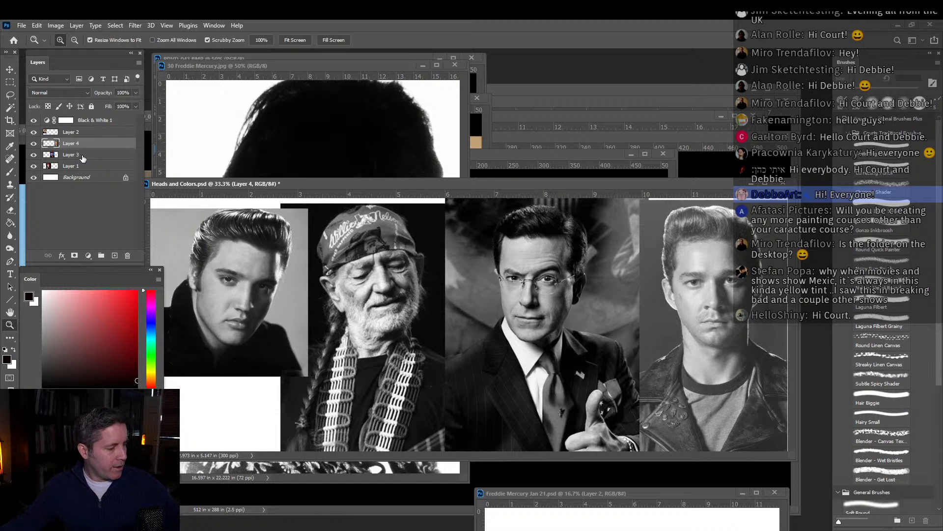
Darken Layer 4 with Levels, setting the input black point to 44 and the midtones to 0.94.
key(ctrl+l)
drag(337, 317, 75, 193)
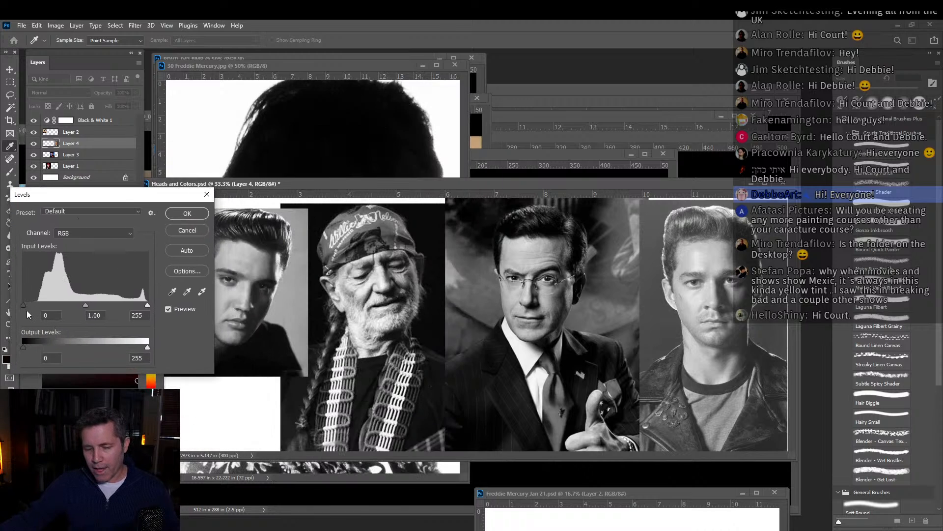
drag(26, 306, 48, 304)
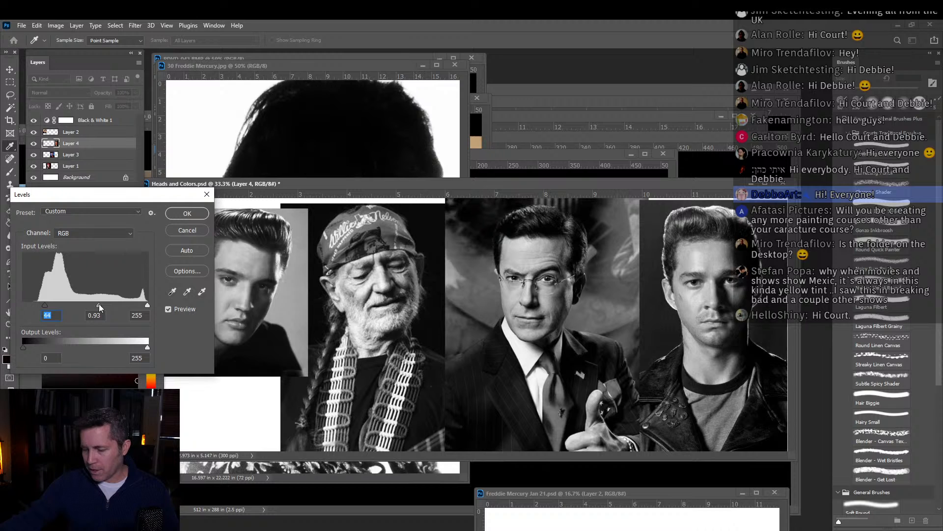
key(Tab)
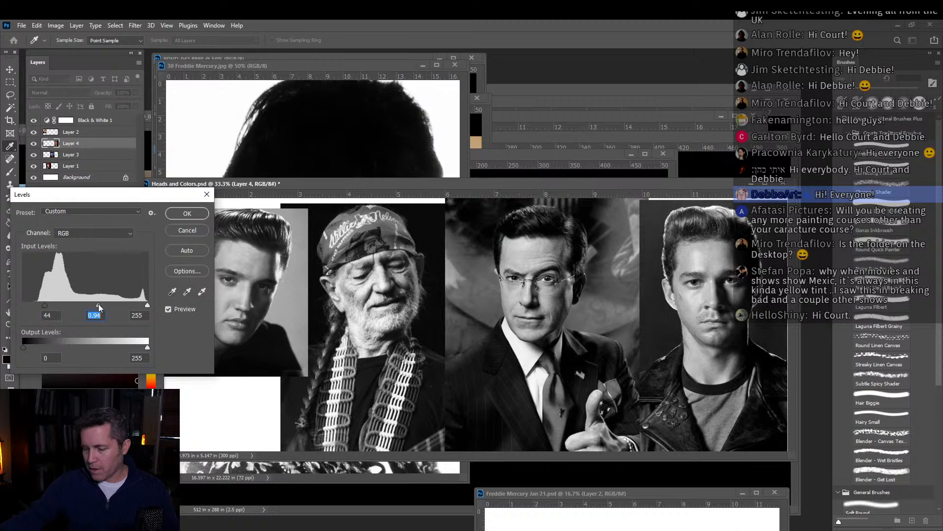
click(190, 211)
drag(279, 181, 267, 214)
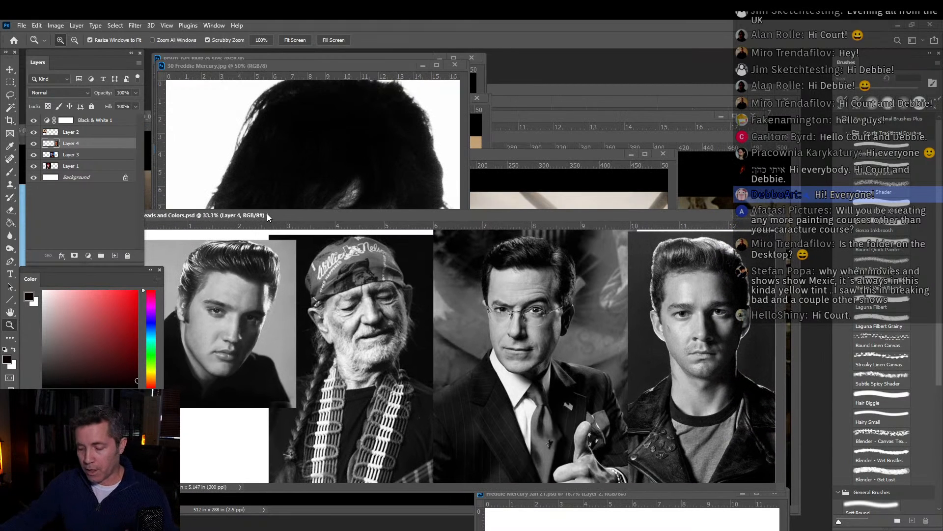
drag(267, 213, 269, 216)
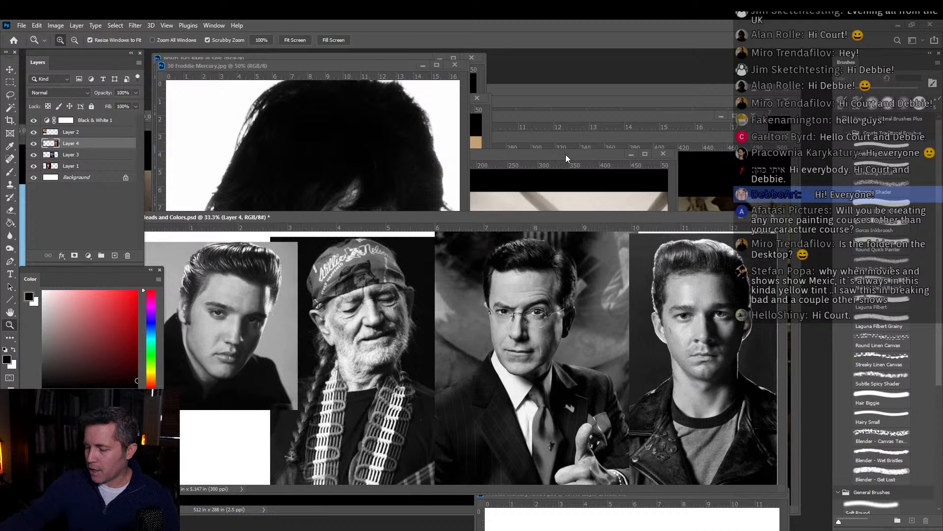
Bring the PDVD_071 still forward and slide its window down to uncover the images behind it.
click(475, 140)
click(661, 148)
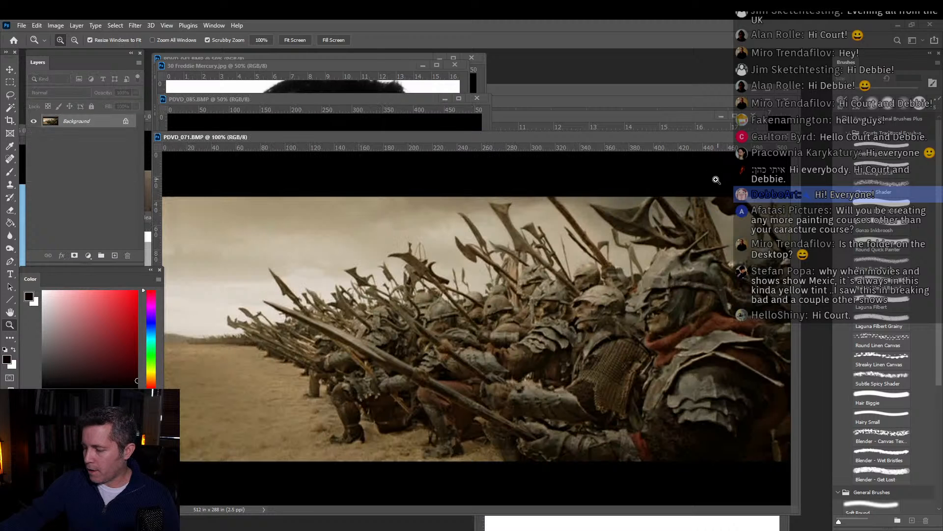
drag(586, 136, 572, 445)
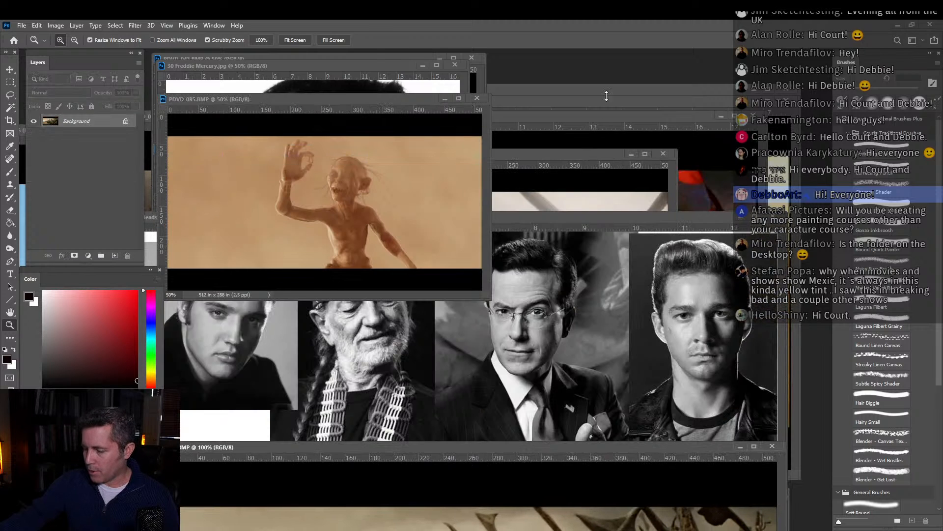
Close the PDVD_064 still and restore the maximized PDVD_048 still to a floating window over the other images.
drag(594, 118, 606, 93)
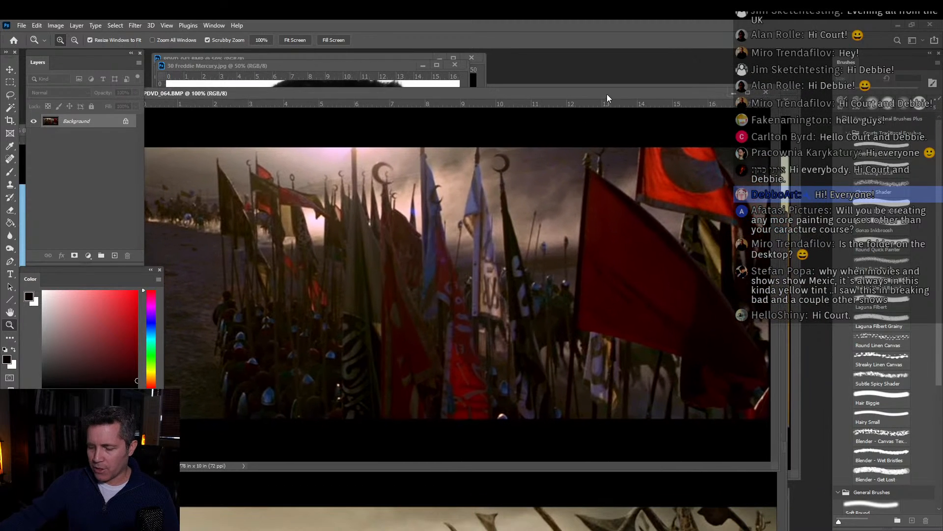
click(762, 92)
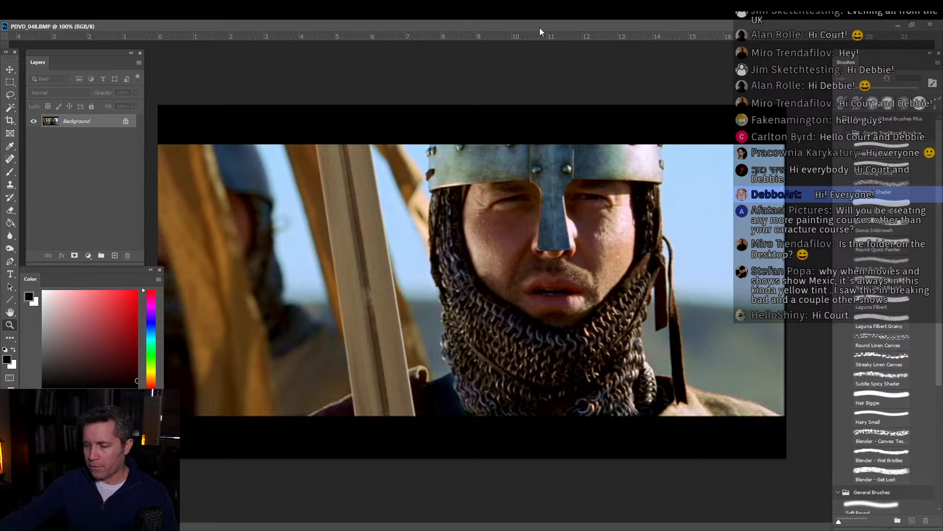
click(908, 23)
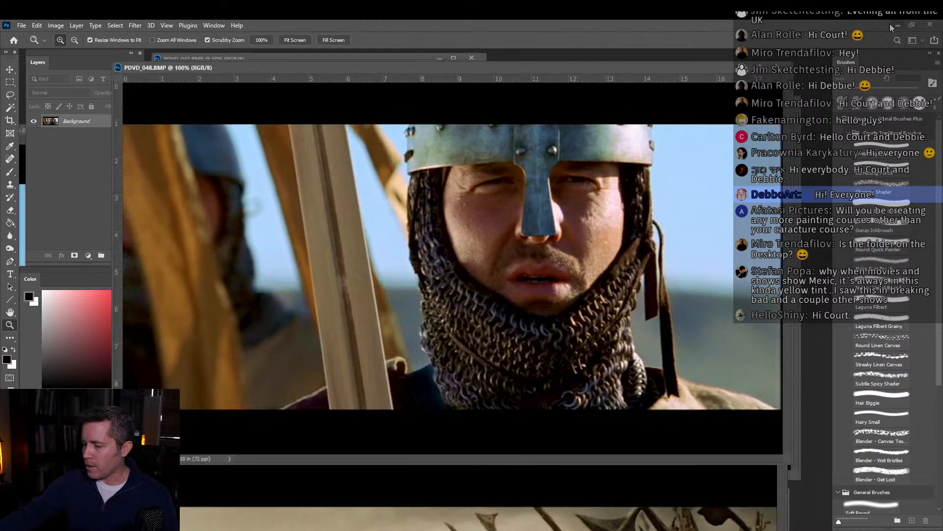
drag(617, 90, 618, 73)
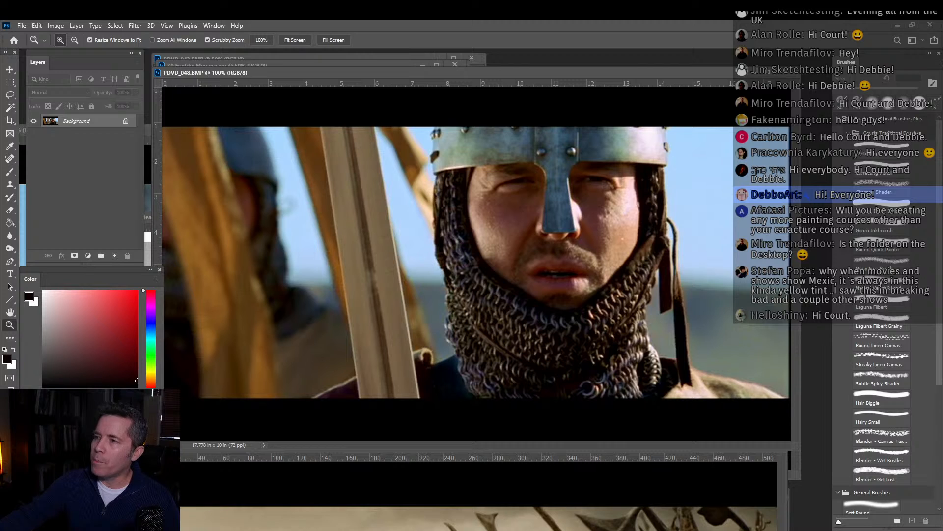
Bring the Swatches panel into the workspace over the stills and adjust the PDVD_048 window's position.
drag(735, 21, 734, 305)
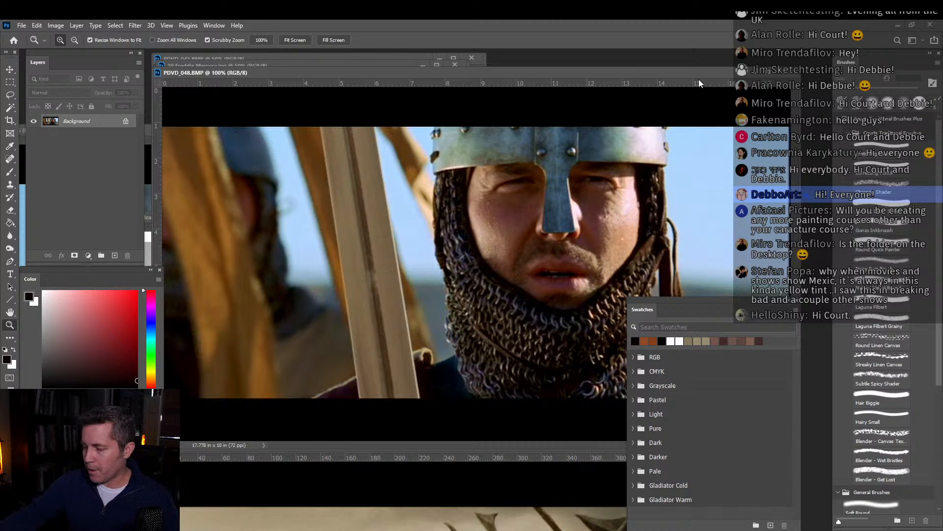
drag(697, 73, 688, 65)
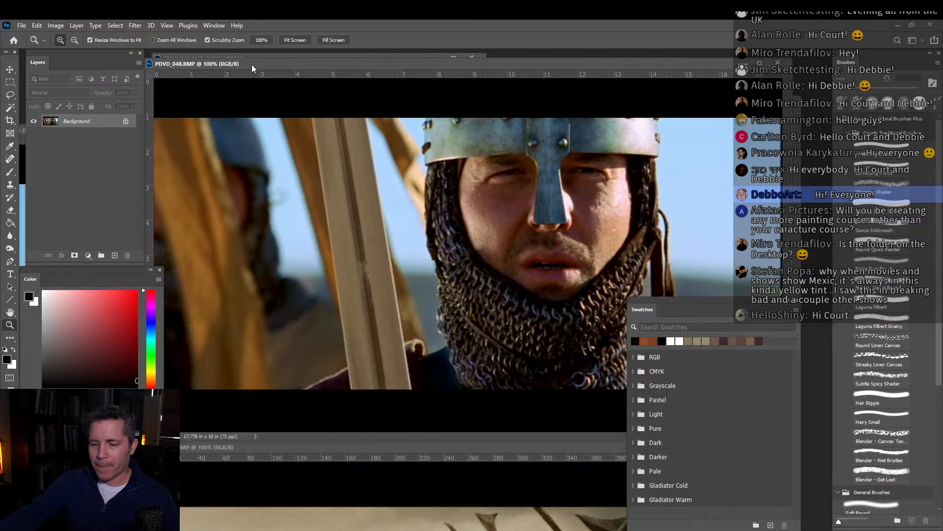
mouse_move(252, 63)
mouse_down()
mouse_move(262, 66)
mouse_move(254, 72)
mouse_up()
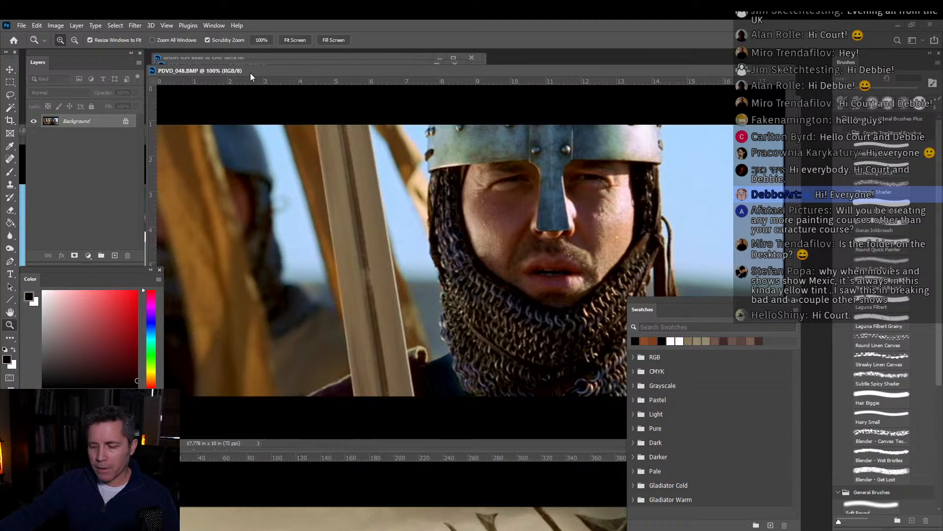
Start an Indexed Color conversion of the PDVD_048 still, moving its dialog off the face and choosing the Local (Perceptual) palette.
click(56, 25)
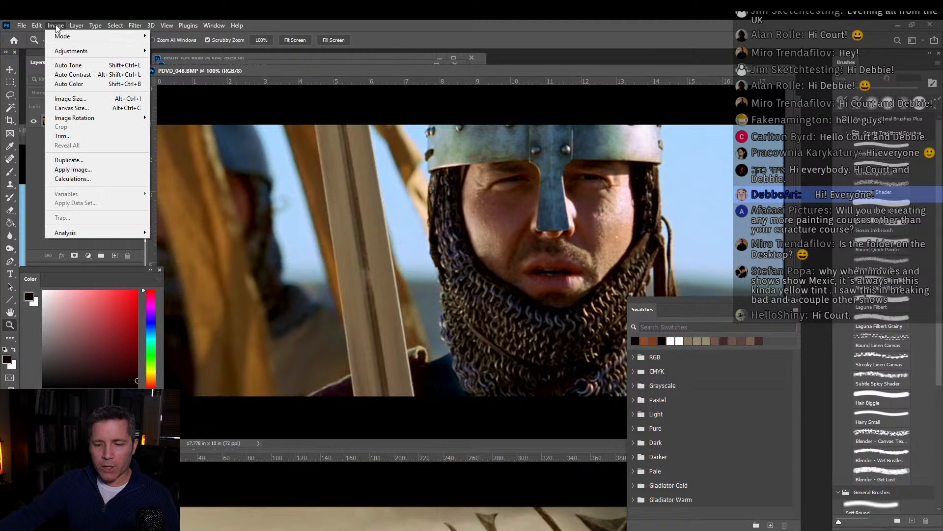
mouse_move(61, 40)
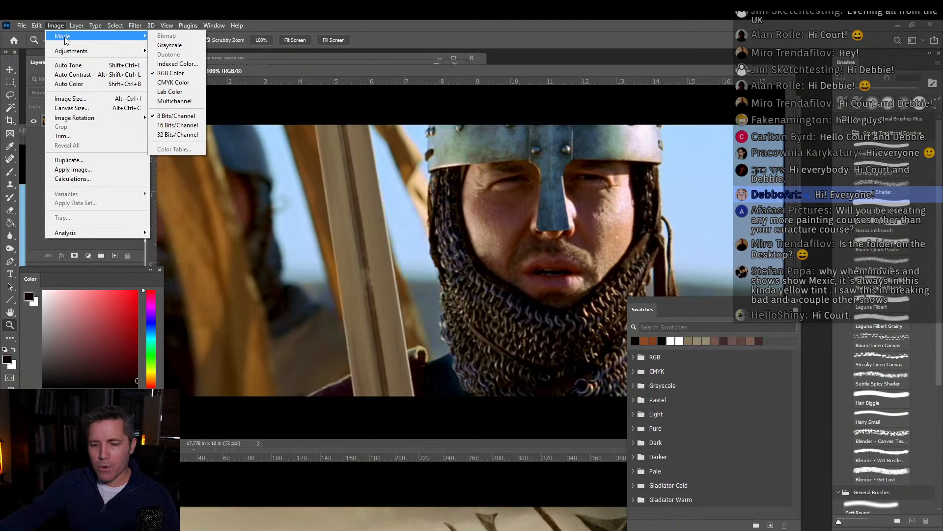
click(189, 63)
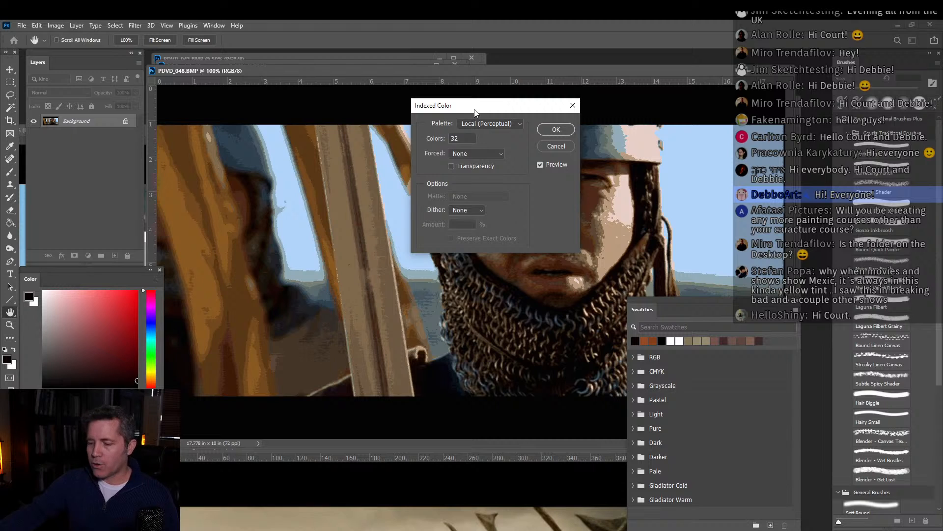
drag(475, 109, 323, 105)
click(362, 119)
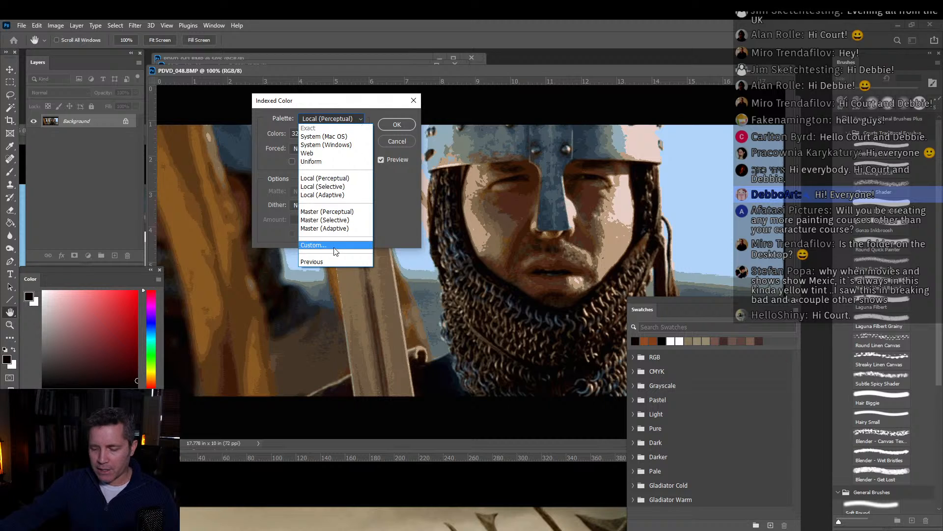
click(354, 182)
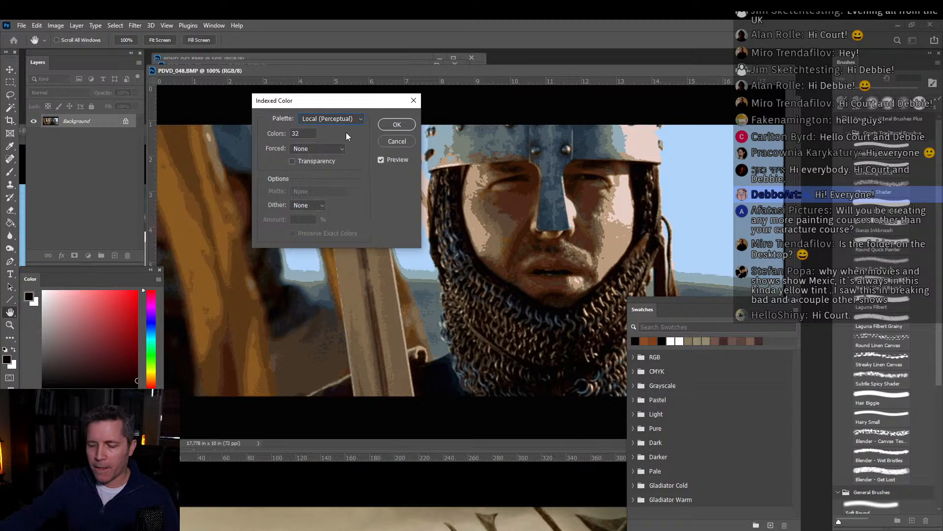
Convert the PDVD_048 still to Indexed Color with 32 colors and Forced set to None.
double_click(296, 134)
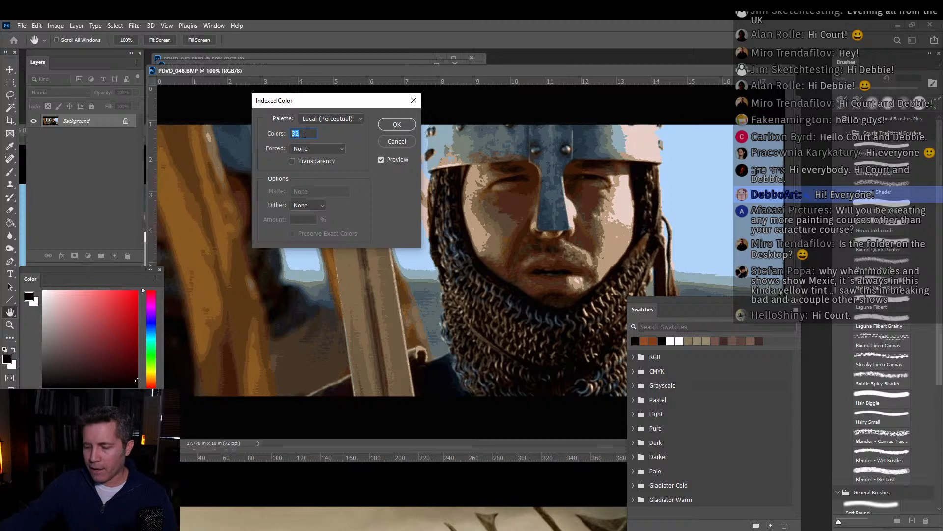
click(388, 125)
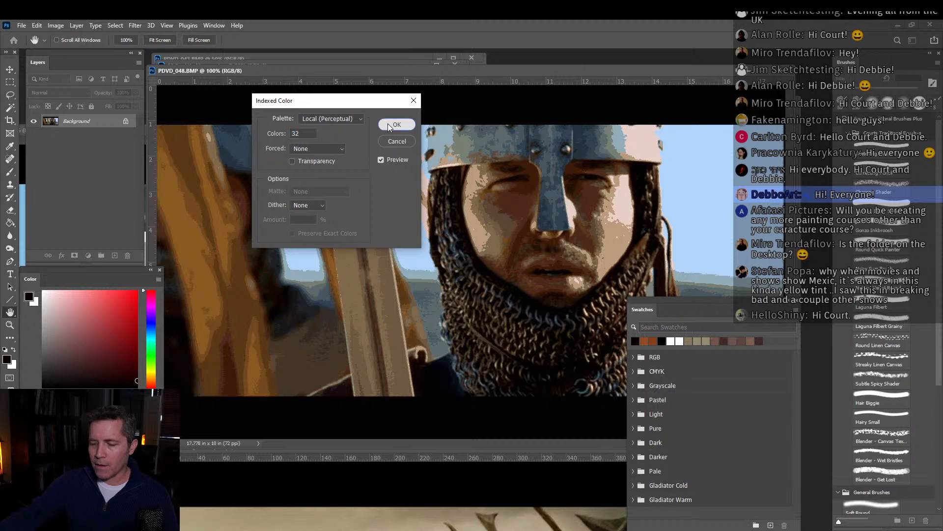
click(340, 149)
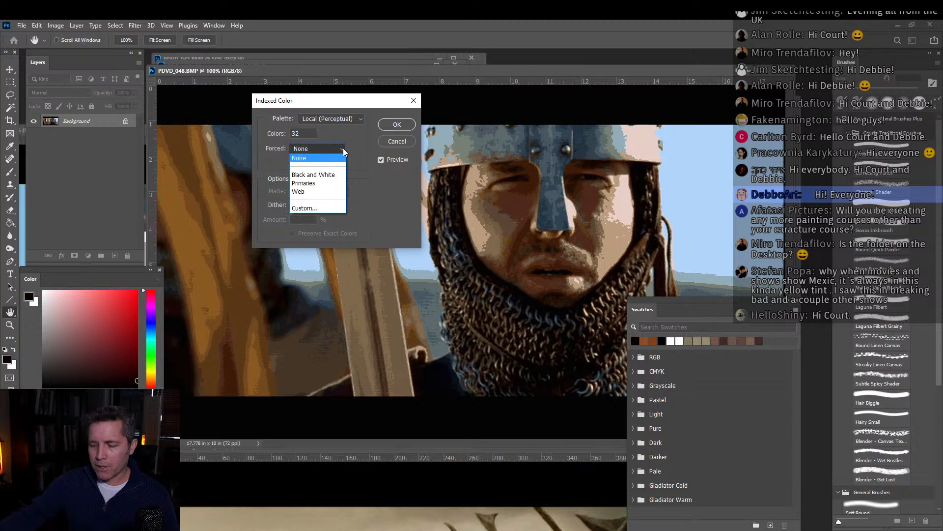
click(354, 140)
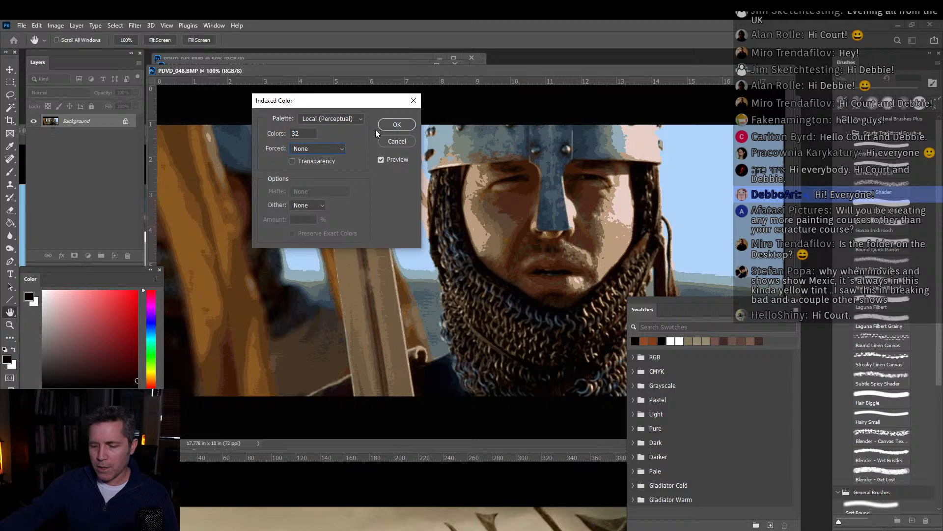
click(391, 124)
key(z)
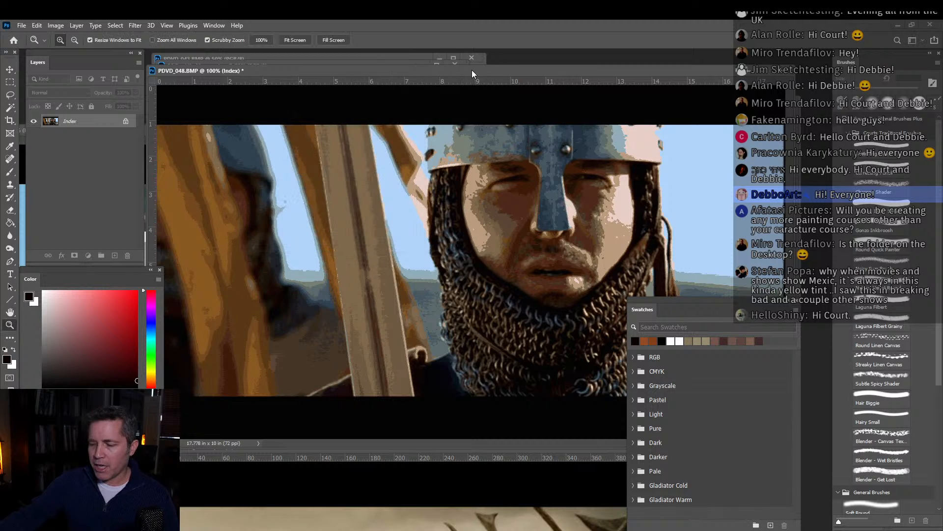
Reposition the indexed PDVD_048 still's window and open its color table, moving the dialog clear of the soldier's mouth and chin.
mouse_move(472, 70)
mouse_down()
mouse_move(438, 73)
mouse_move(458, 78)
mouse_up()
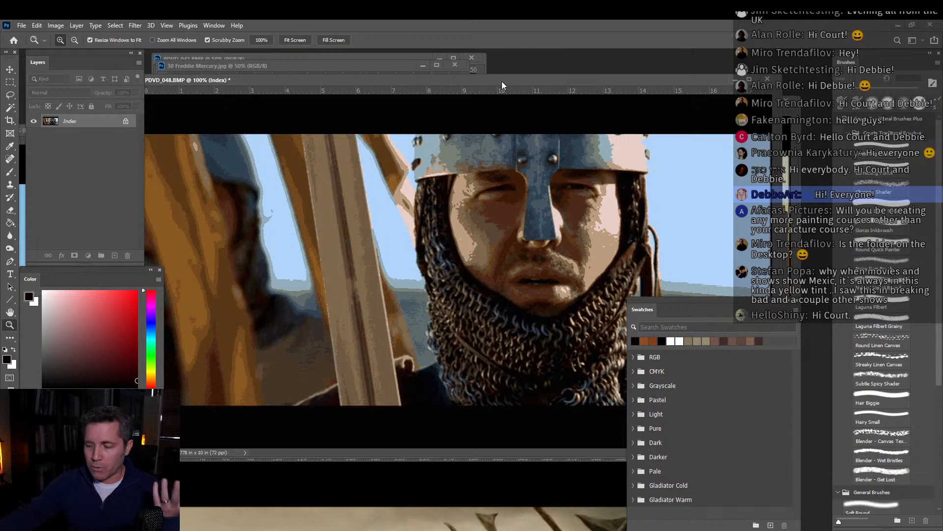
drag(502, 81, 485, 66)
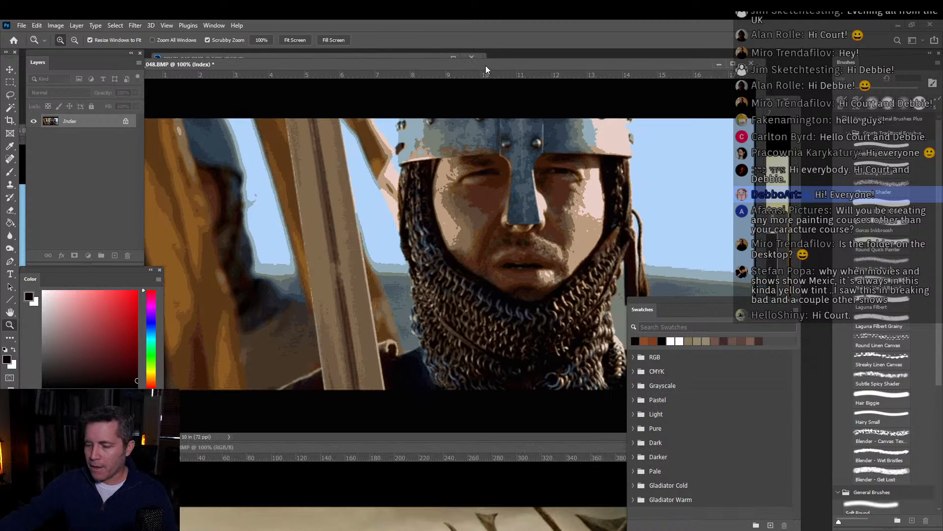
drag(266, 56, 300, 71)
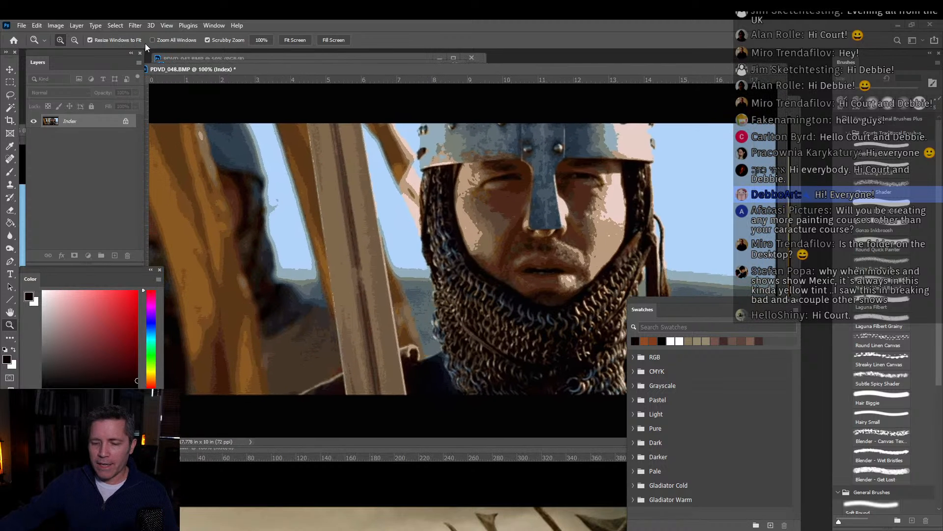
click(55, 26)
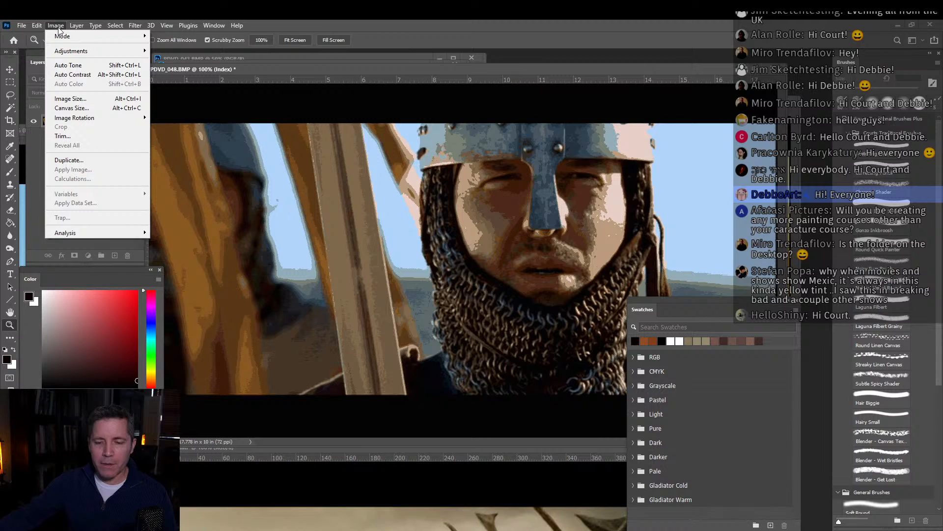
mouse_move(63, 36)
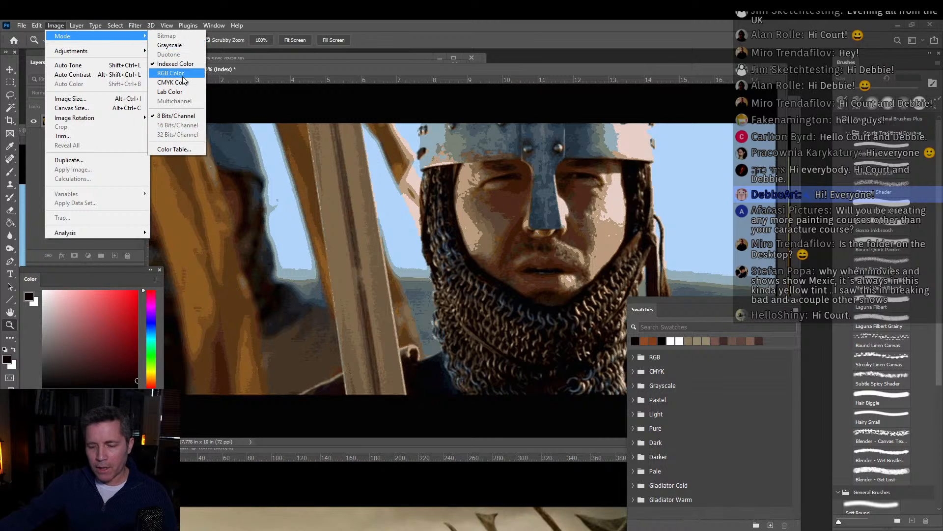
click(173, 150)
drag(238, 202, 417, 80)
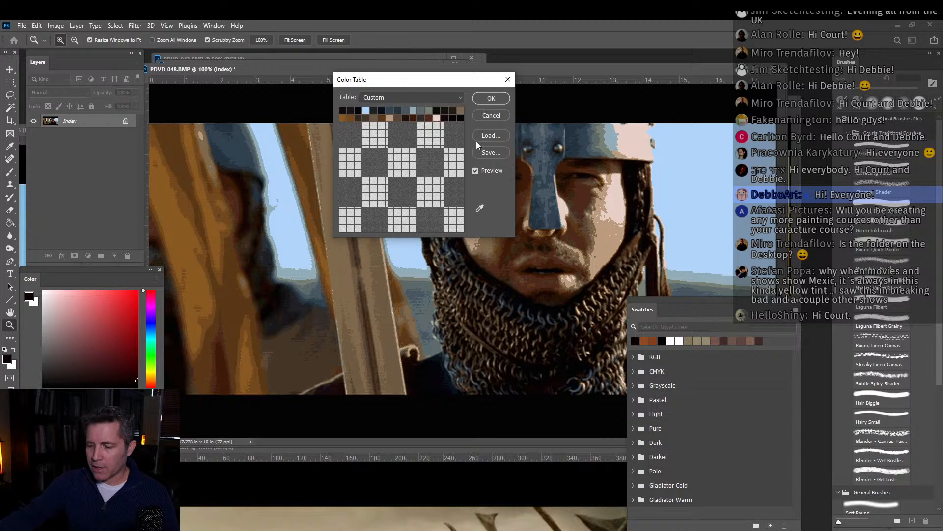
Save the color table as Kingdom Soldier in the Live Streams > Cinematic Color folder and close the color table.
click(482, 152)
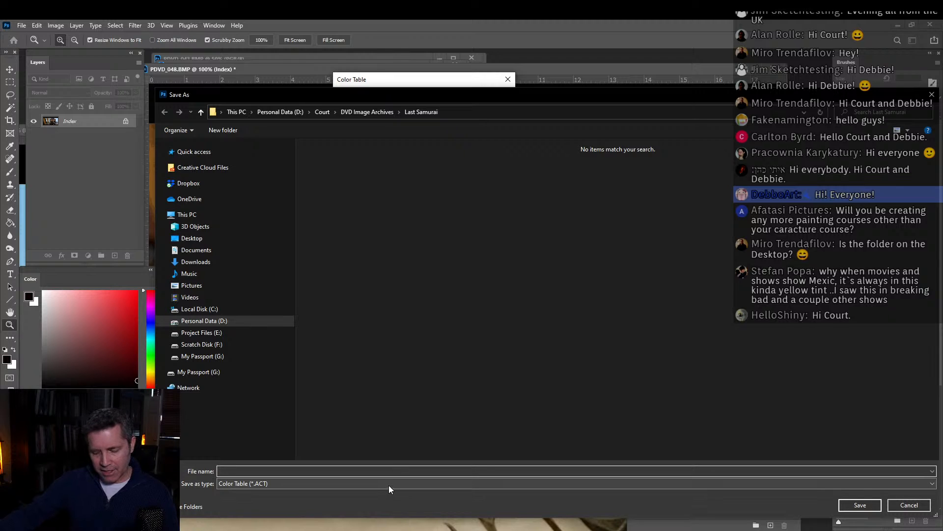
click(322, 112)
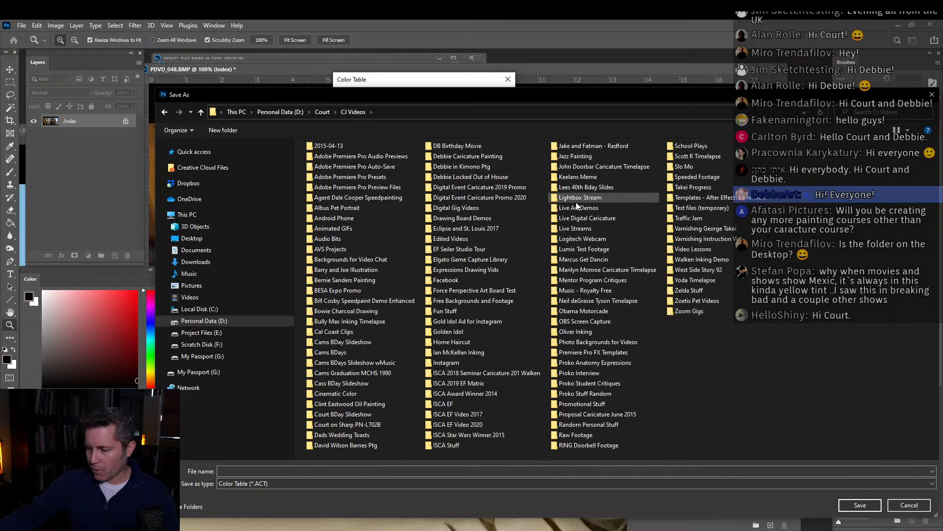
double_click(572, 228)
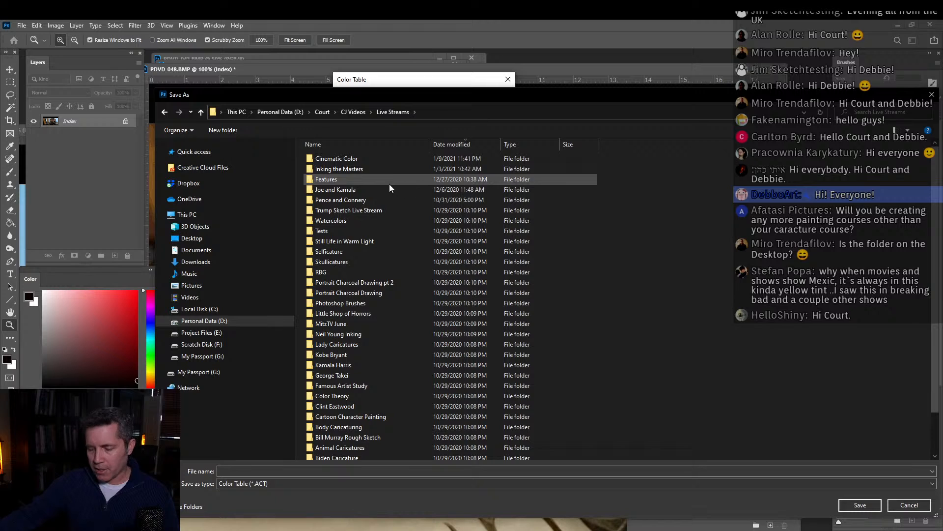
double_click(348, 162)
click(248, 471)
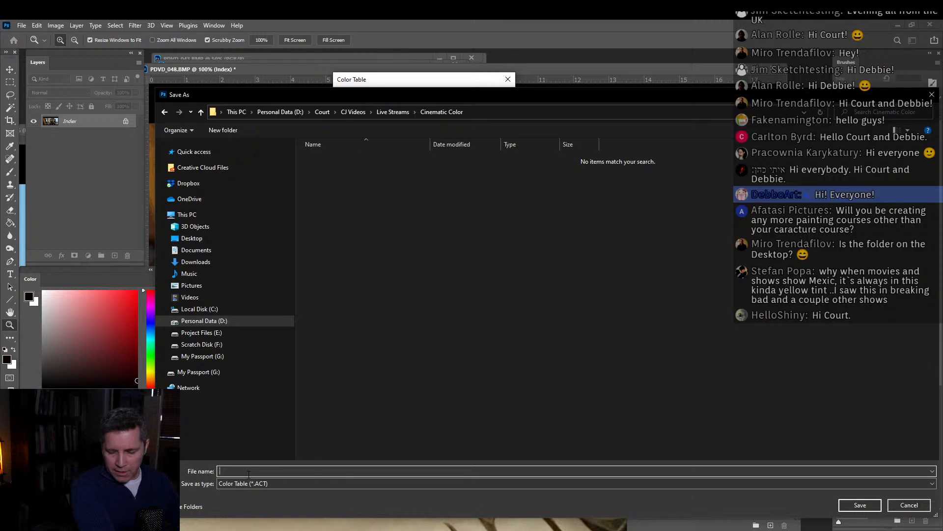
text(Kin)
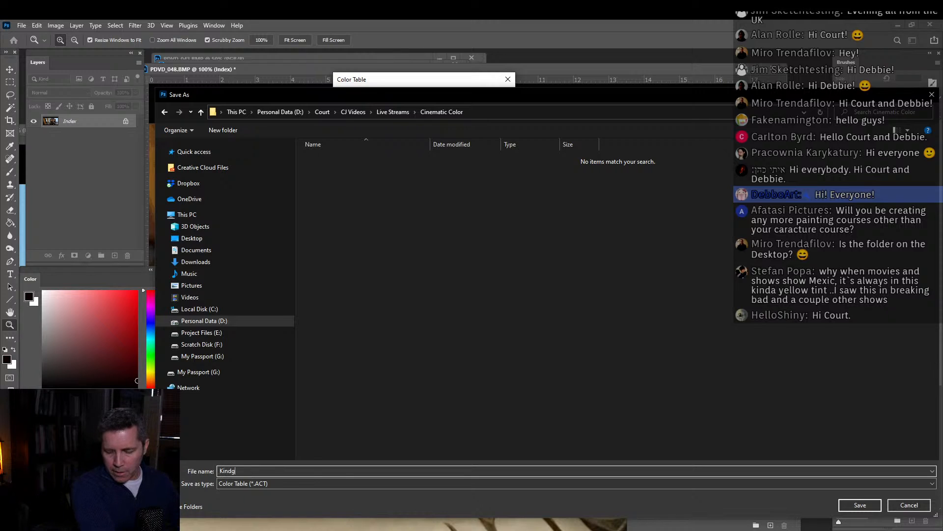
text(gdom Soldier)
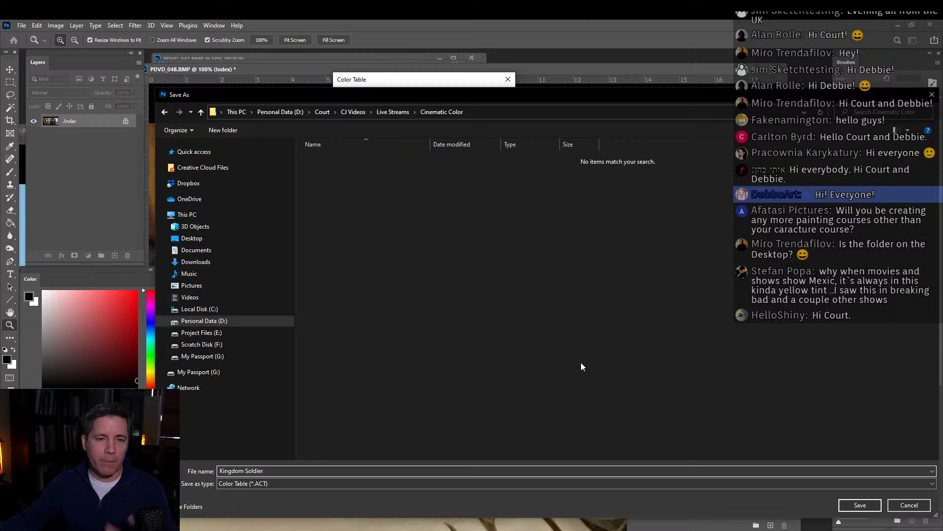
click(850, 506)
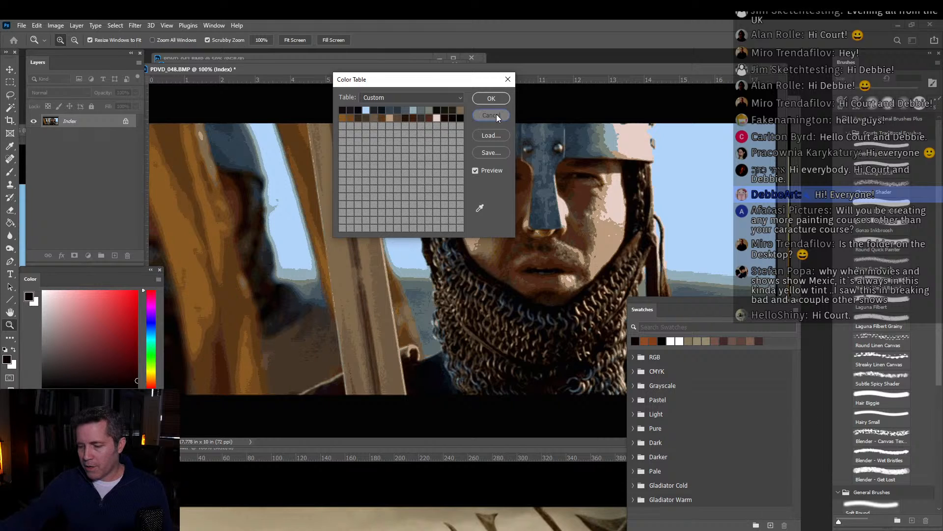
click(501, 102)
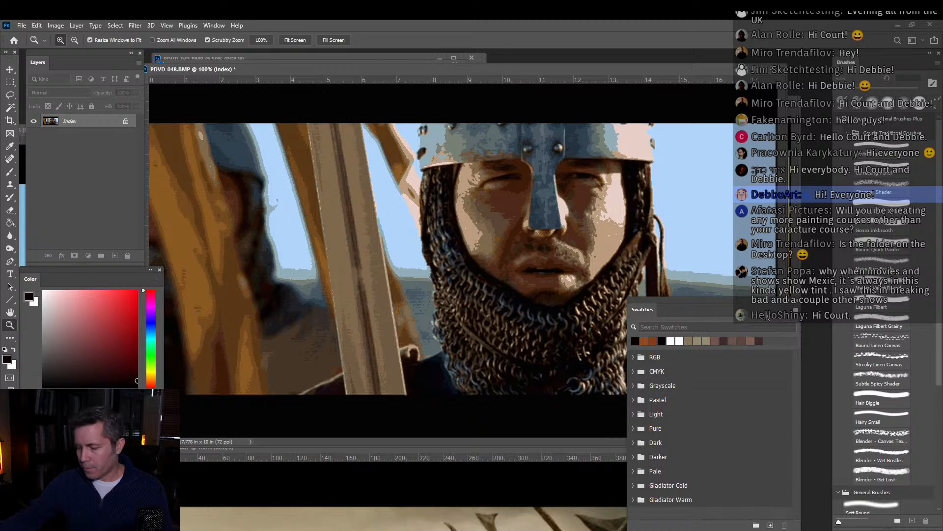
Place the Swatches panel over the still, make it taller, and start a swatch import from the Live Streams > Cinematic Color folder.
drag(761, 299, 446, 151)
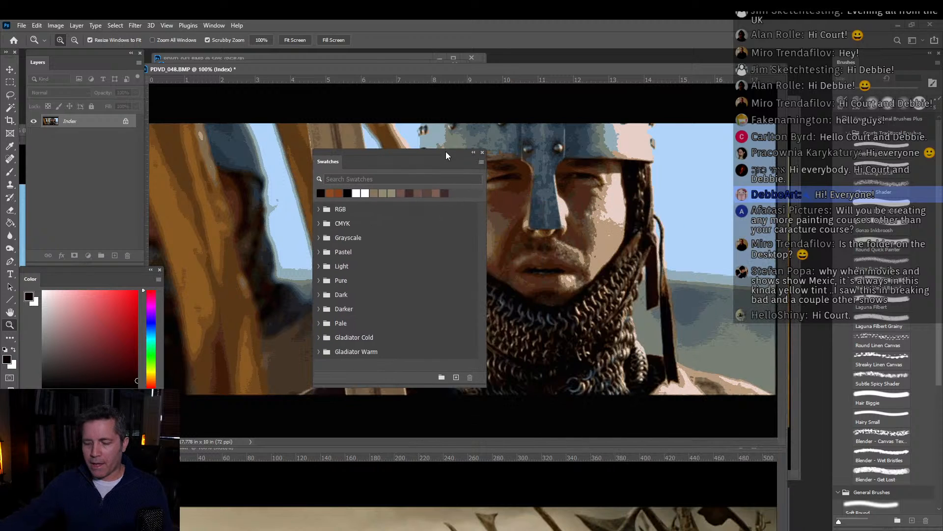
drag(450, 388, 441, 413)
click(482, 163)
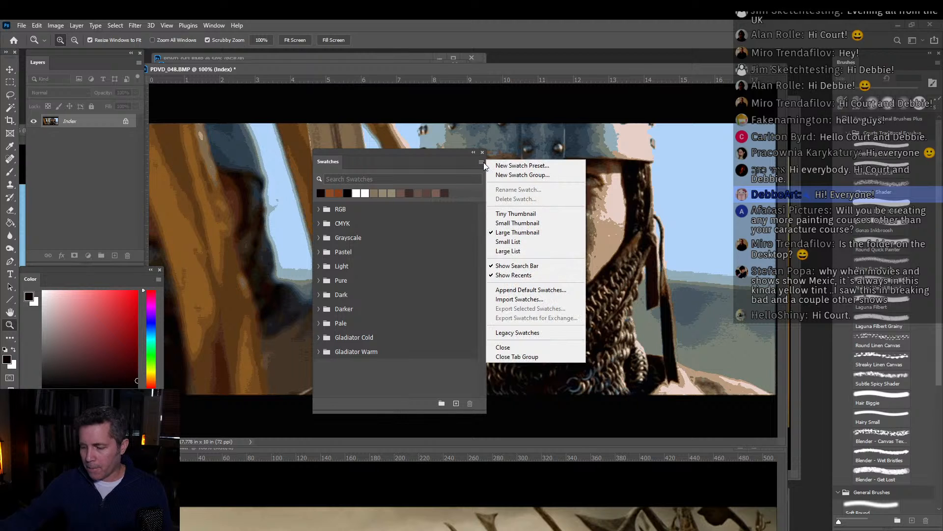
click(515, 299)
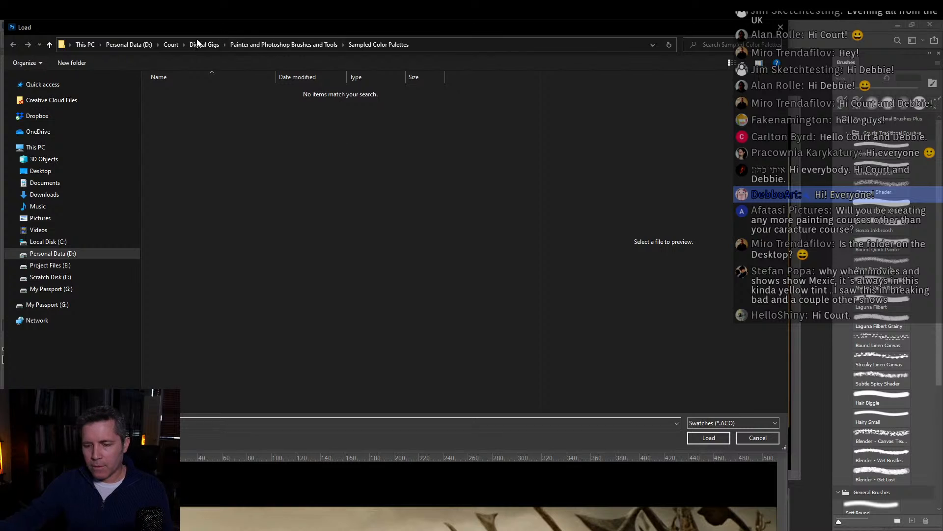
click(171, 45)
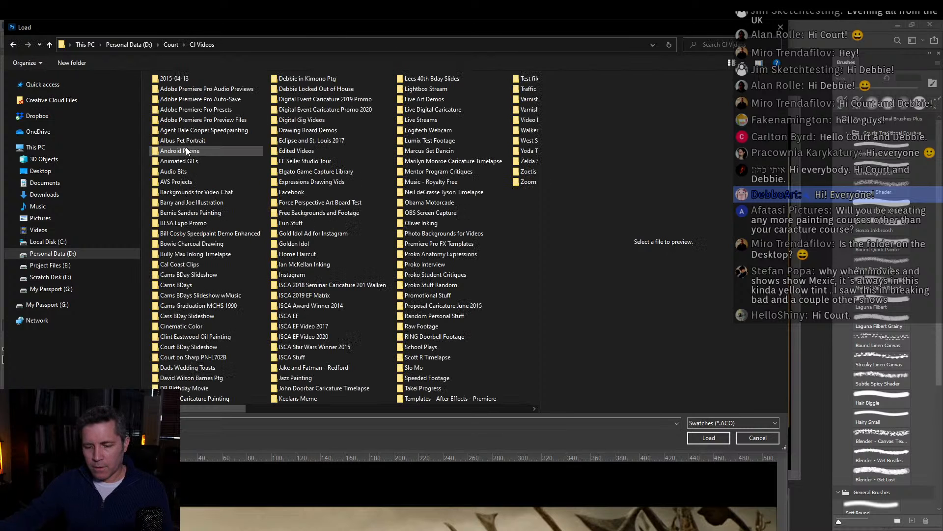
double_click(419, 119)
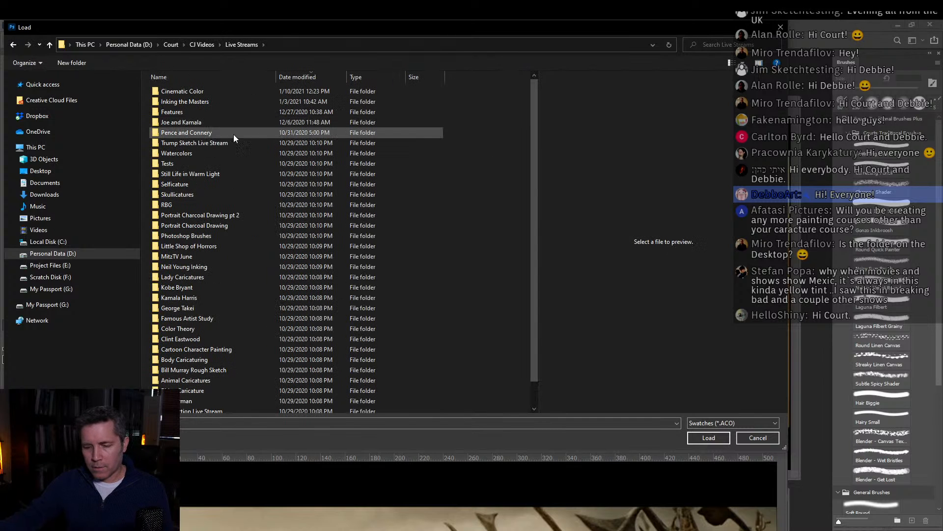
double_click(200, 94)
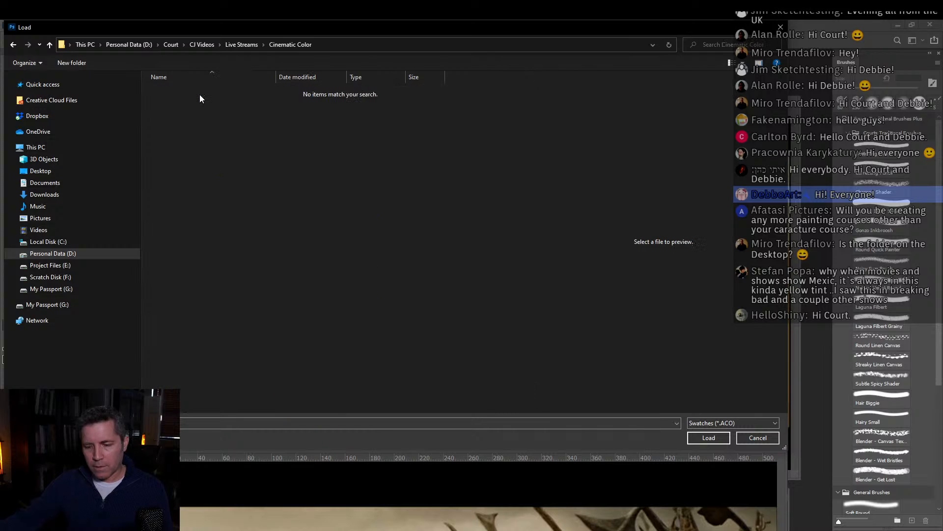
Set the import file type to Color Table (*.ACT) and load Kingdom Soldier.act into the swatches.
click(735, 423)
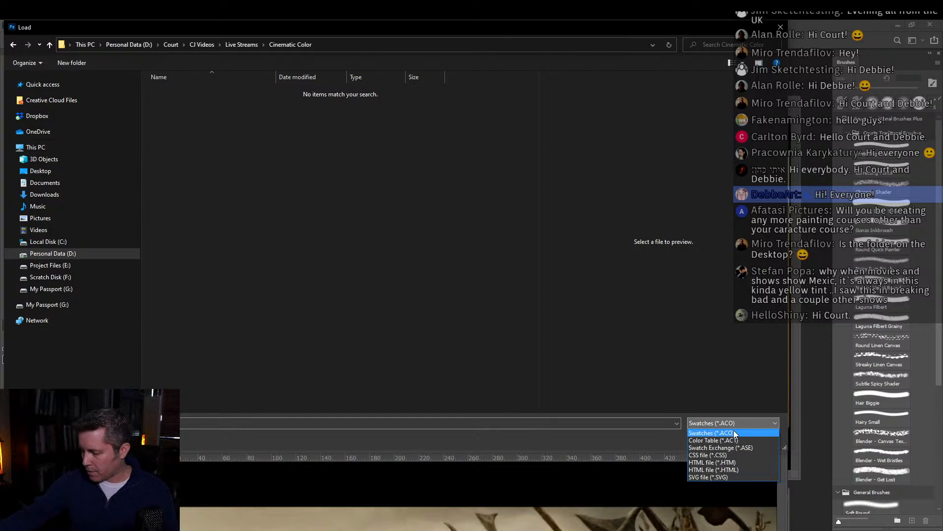
click(731, 441)
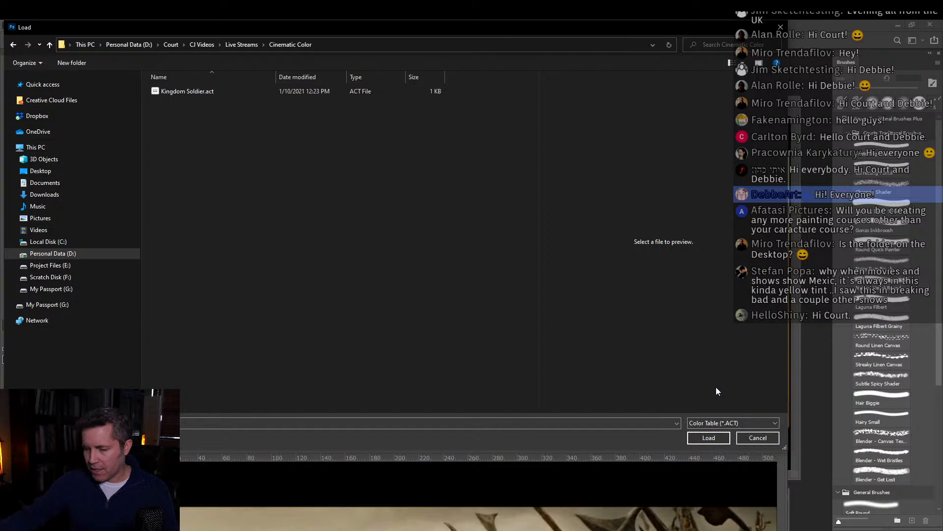
click(202, 93)
click(708, 438)
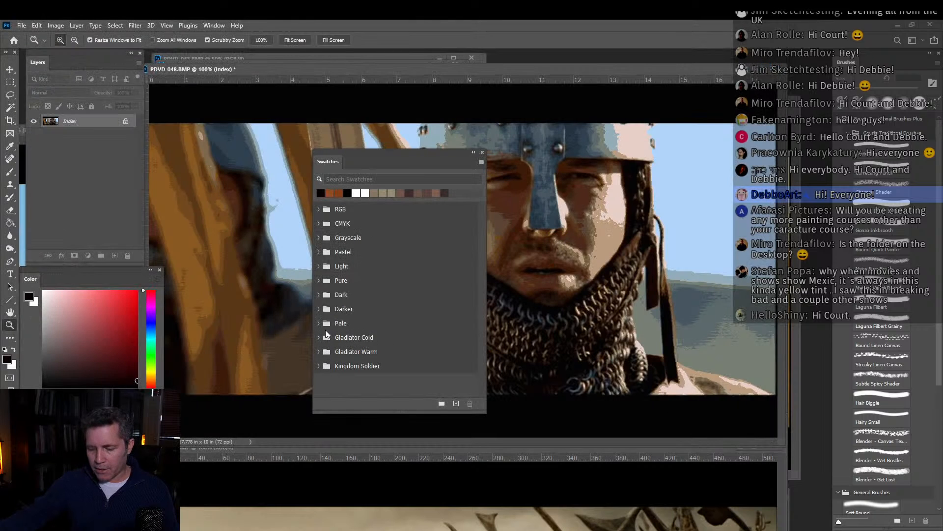
Expand the Kingdom Soldier swatch group to show its colors and move the Swatches panel off the soldier's face.
click(320, 366)
scroll(347, 341, down, 2)
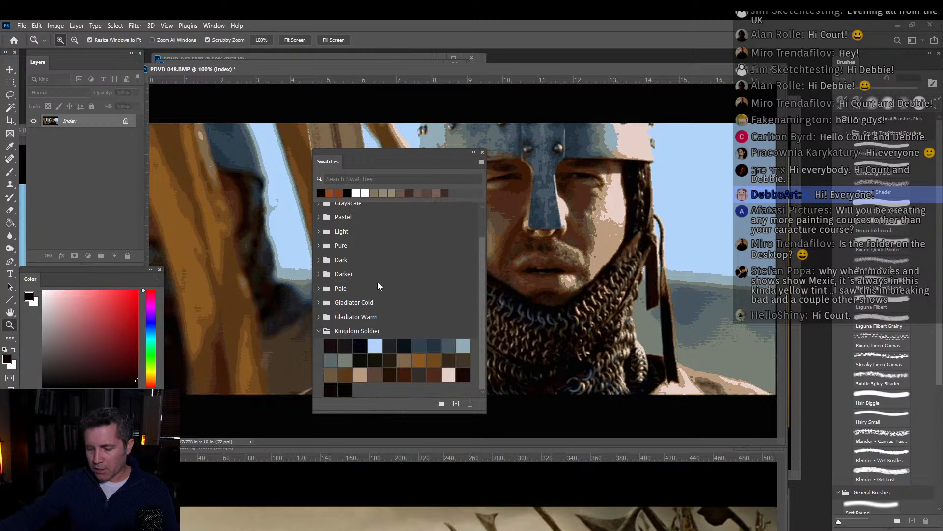
drag(395, 151, 718, 211)
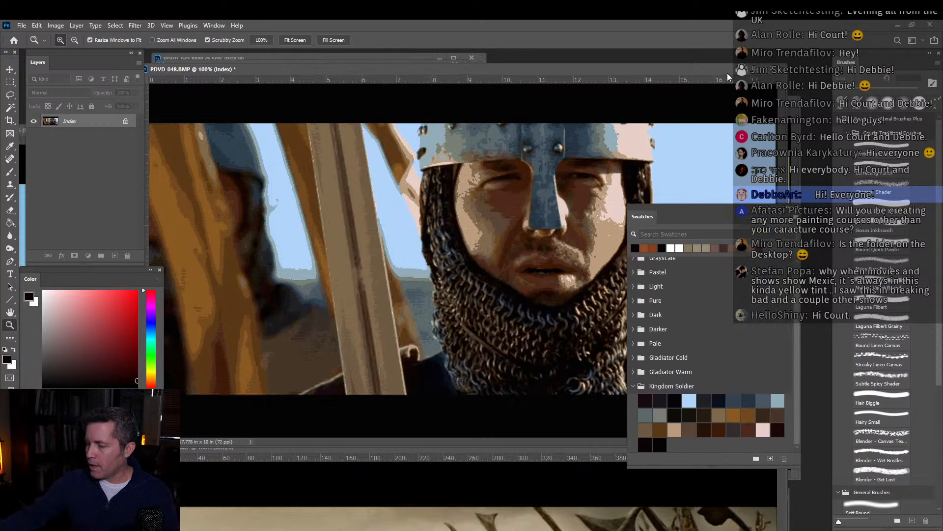
Close the indexed PDVD_048 still and the film still of crouching armored soldiers with spears.
click(773, 71)
click(475, 210)
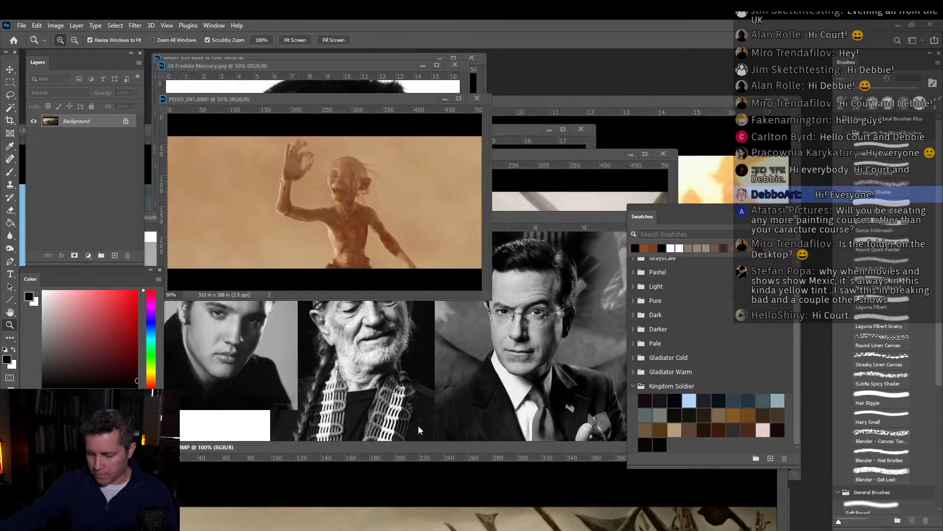
drag(349, 451, 290, 113)
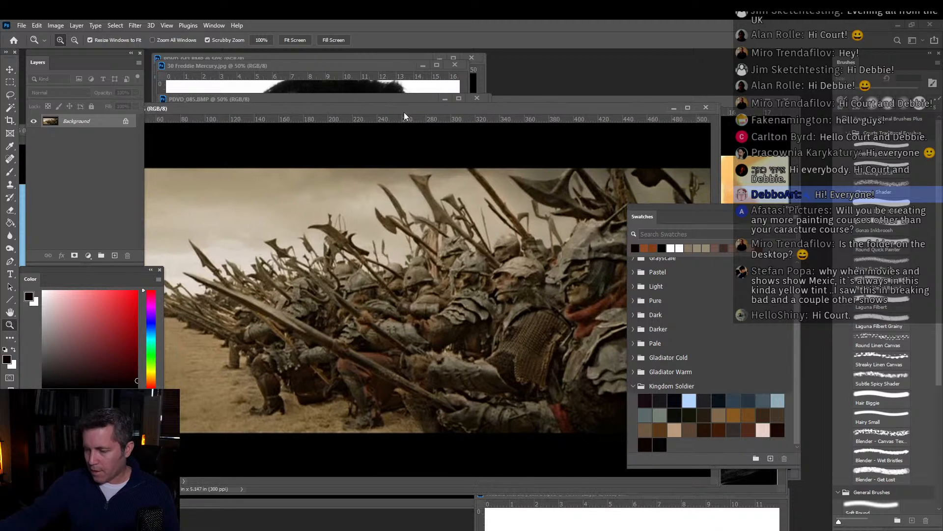
click(705, 108)
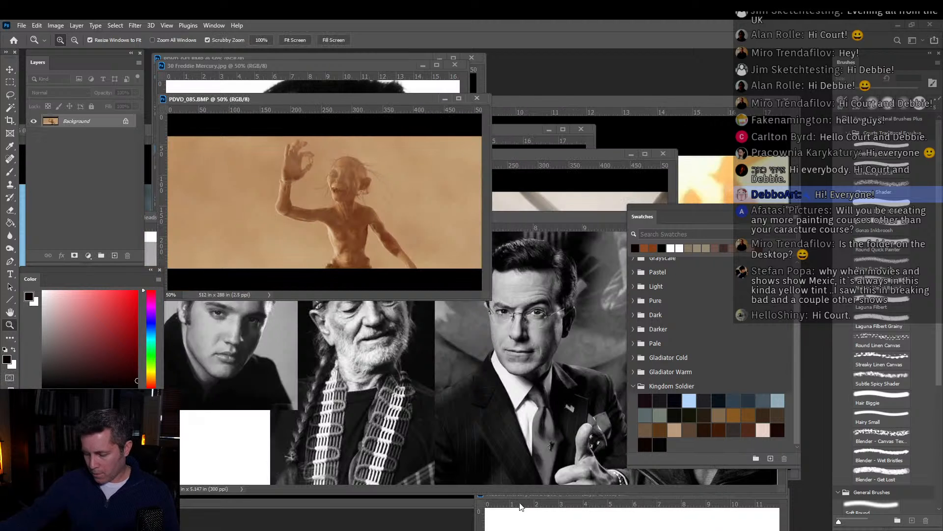
Bring the Freddie Mercury Jan 21.psd sketch up into view and minimize the document of black-and-white portraits.
mouse_move(521, 497)
mouse_down()
mouse_move(528, 491)
mouse_move(408, 101)
mouse_up()
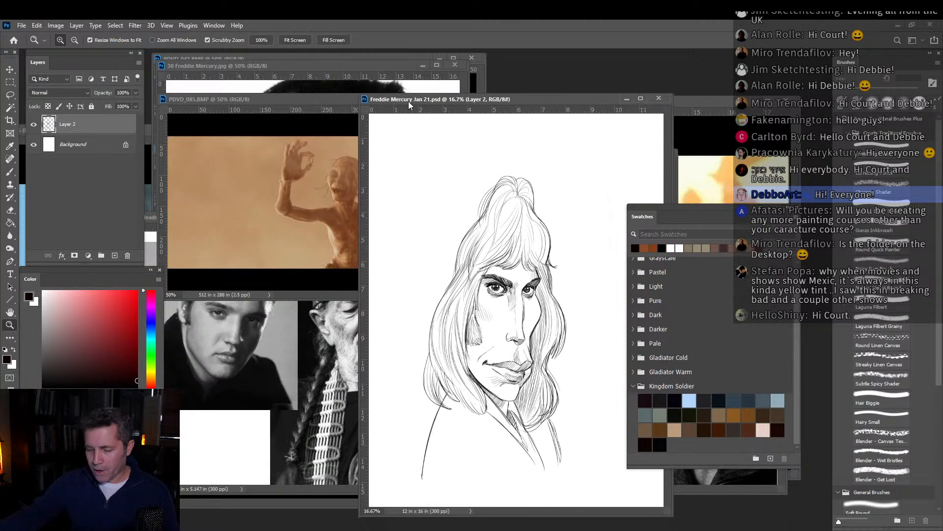
click(192, 485)
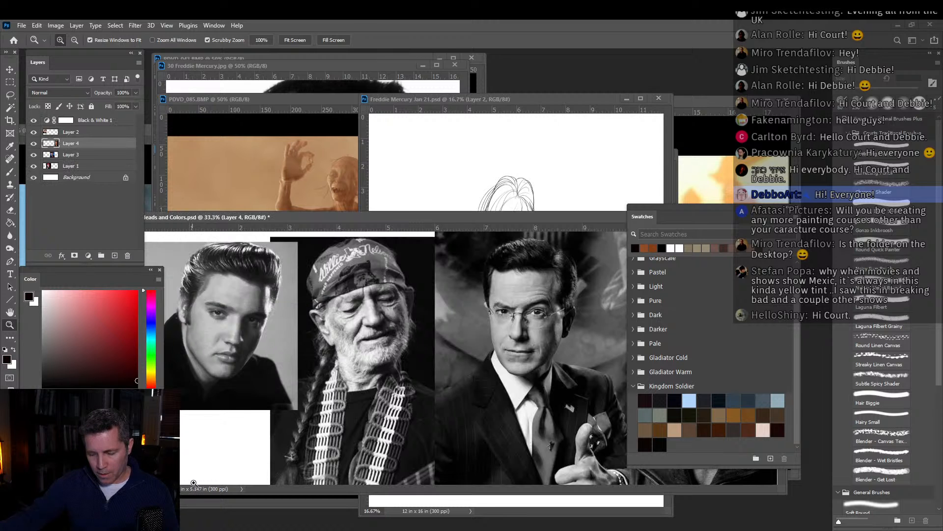
mouse_move(481, 216)
mouse_down()
mouse_move(492, 218)
mouse_move(329, 199)
mouse_up()
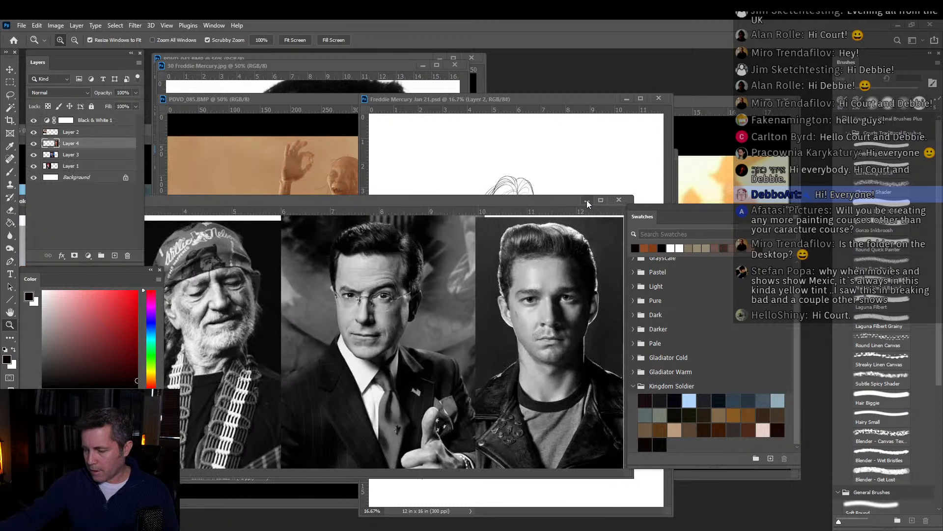
click(588, 199)
Bring the Freddie Mercury photo forward, zoom it out to 33.3%, and align it side by side with the sketch.
click(304, 329)
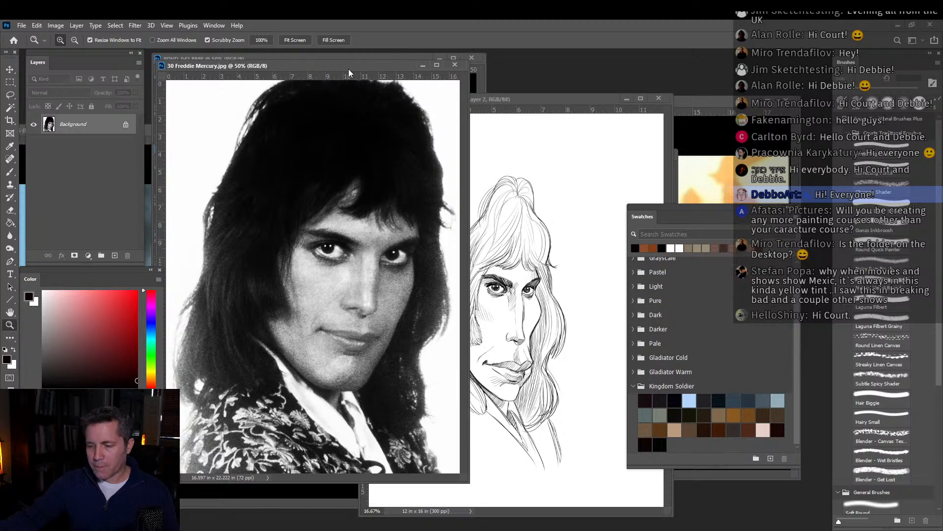
drag(348, 73, 326, 72)
alt+click(288, 253)
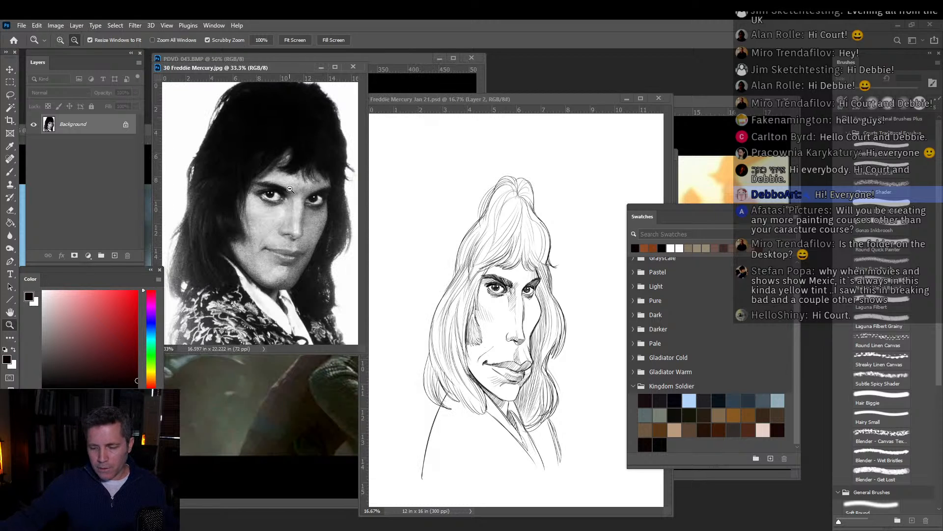
drag(278, 67, 275, 63)
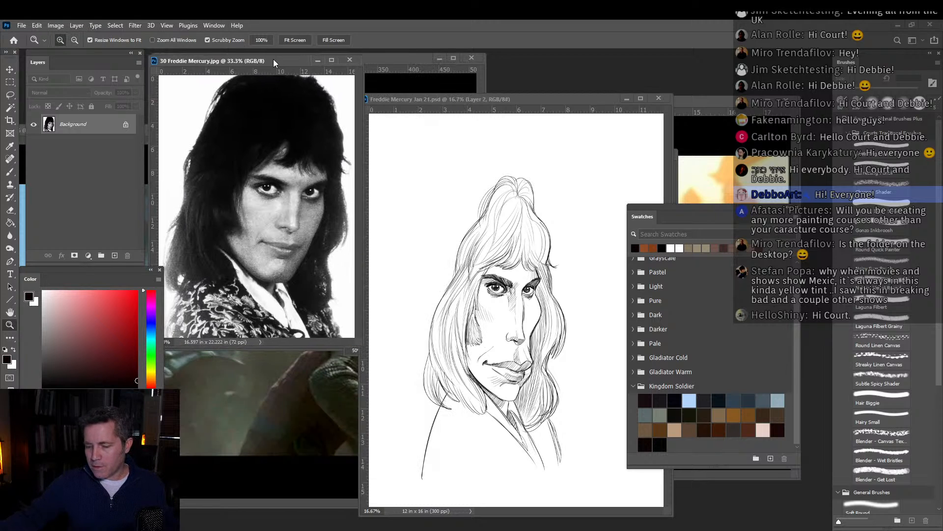
drag(397, 101, 392, 55)
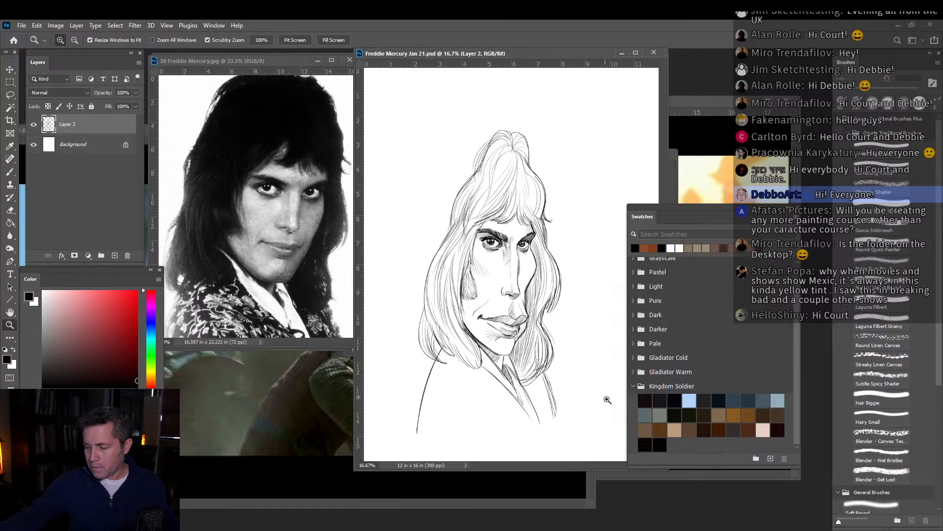
Shrink the Swatches panel to show just the Kingdom Soldier colors and place it beneath the Layers panel, clear of the photo's face.
drag(685, 206, 224, 160)
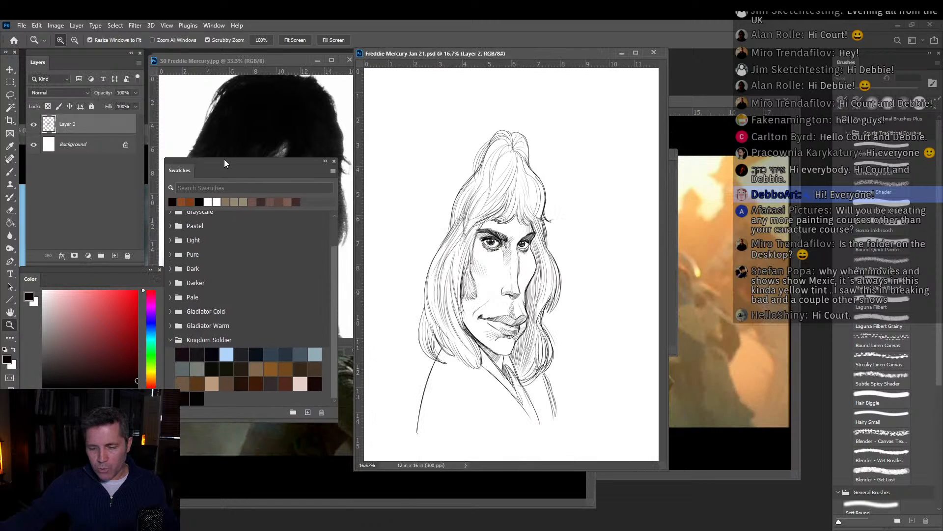
drag(327, 423, 339, 309)
drag(337, 228, 335, 276)
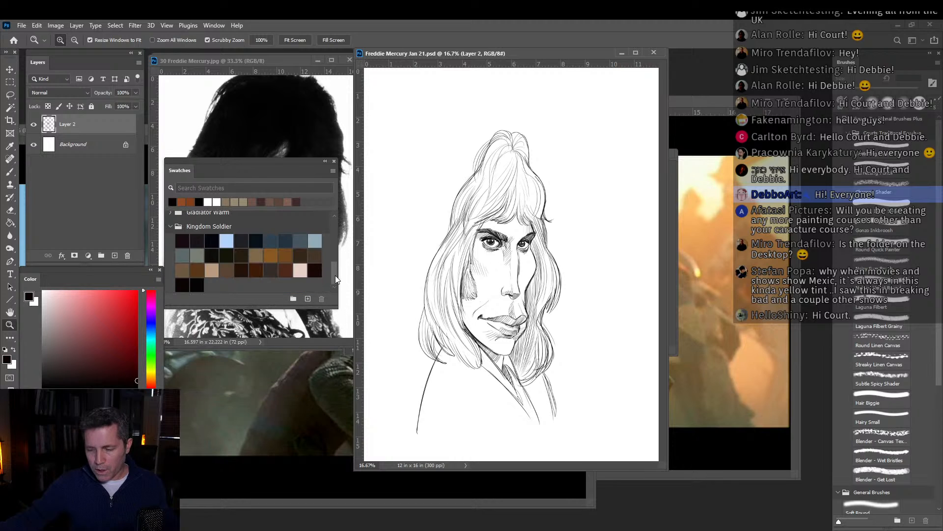
drag(278, 306, 278, 297)
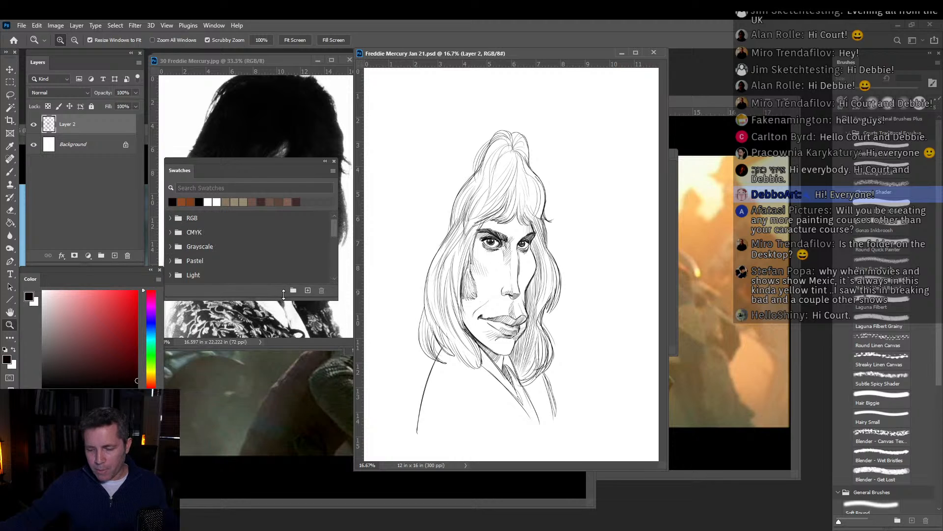
drag(336, 229, 333, 279)
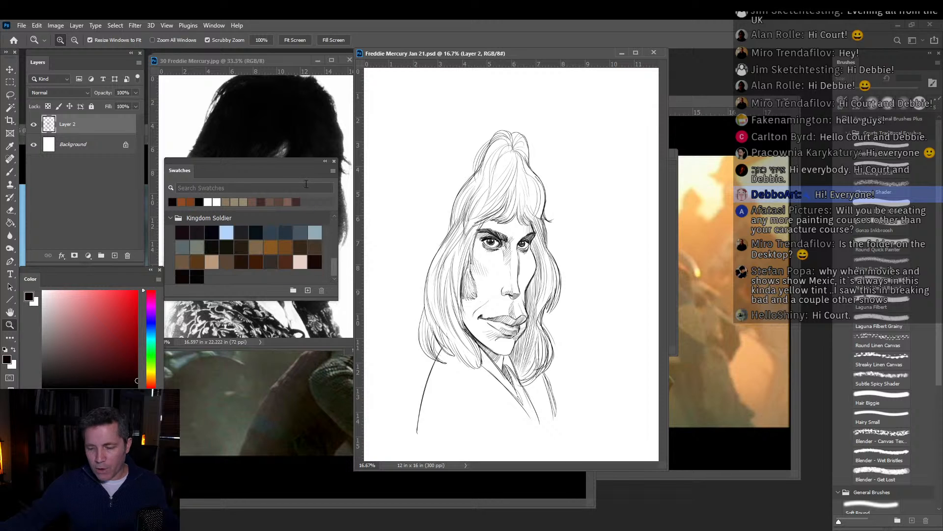
drag(303, 162, 156, 265)
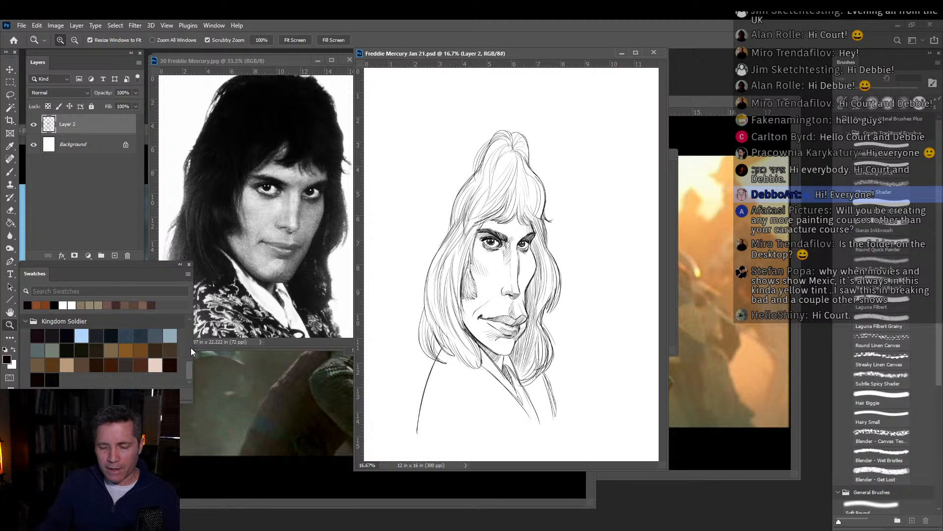
Choose the Brush tool and add a new empty layer between the Background and the Layer 2 sketch.
click(13, 173)
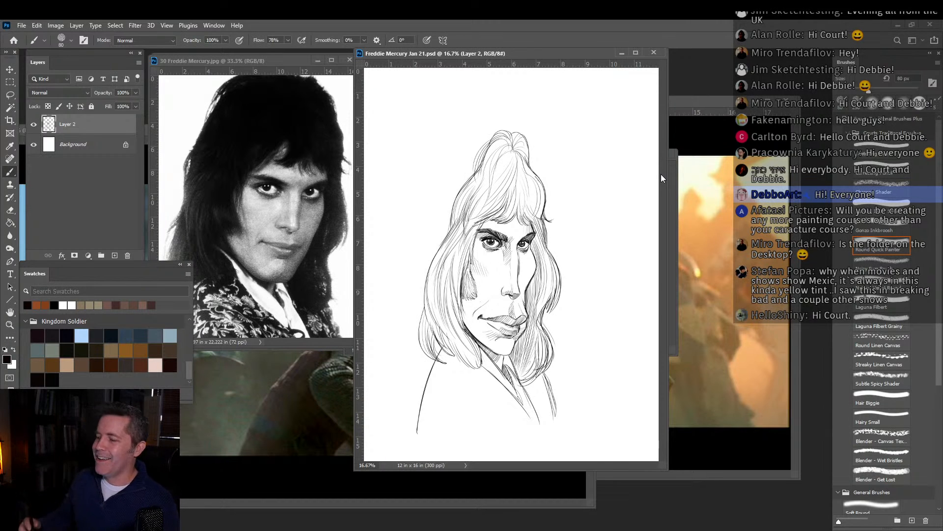
click(94, 144)
click(115, 256)
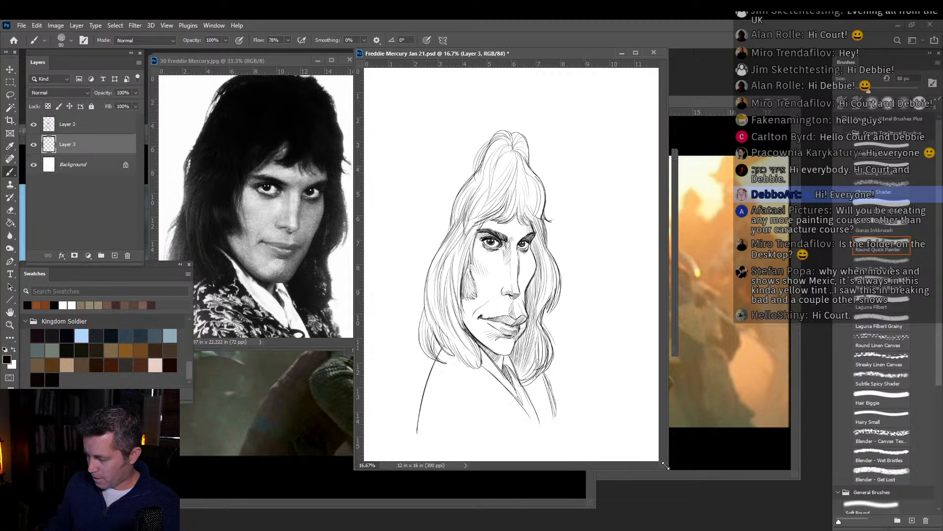
Enlarge the Freddie Mercury Jan 21.psd window and zoom the sketch in to 25%.
drag(667, 469, 797, 529)
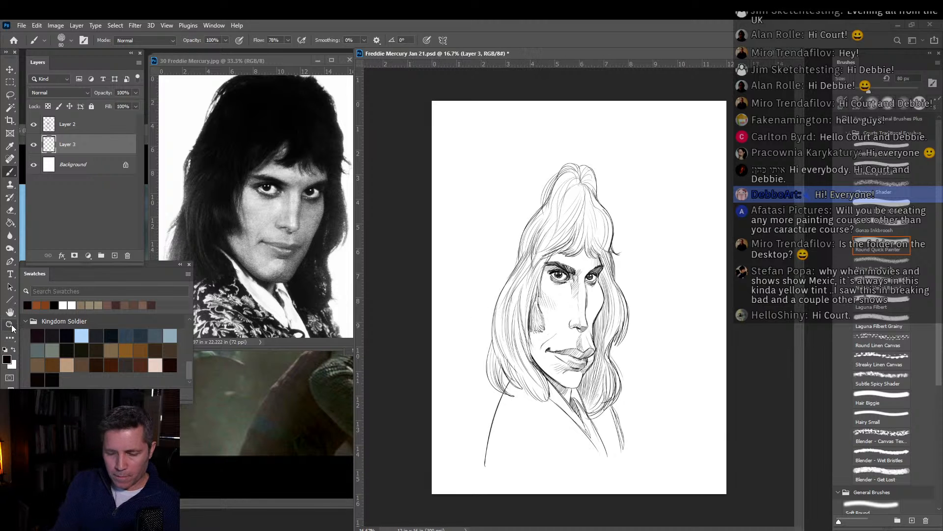
click(10, 325)
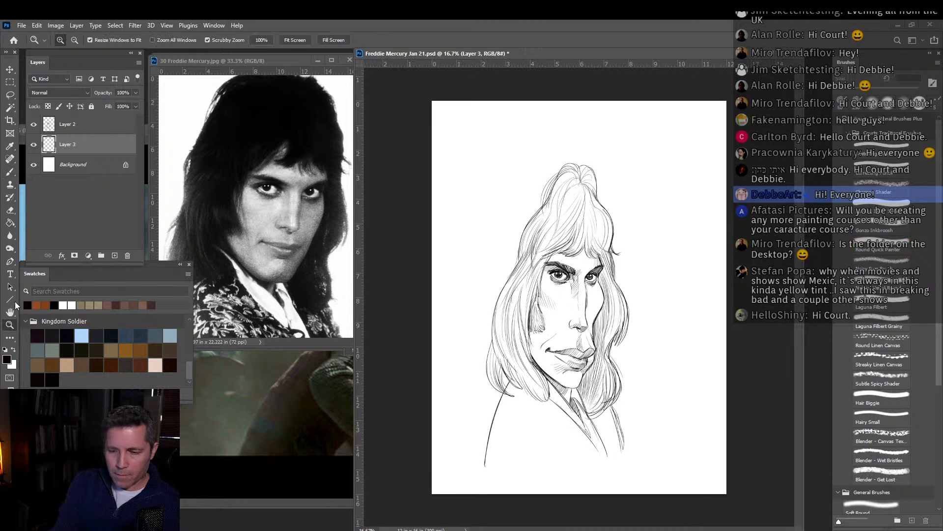
click(561, 329)
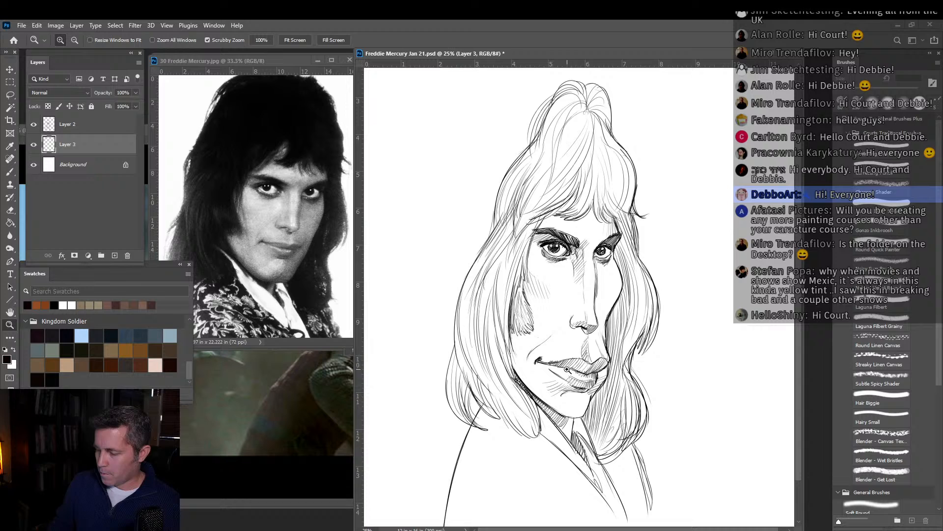
Cover the canvas beneath the sketch with the orange-brown Kingdom Soldier swatch, using the Round Quick Painter brush at 400 px.
click(11, 172)
click(124, 348)
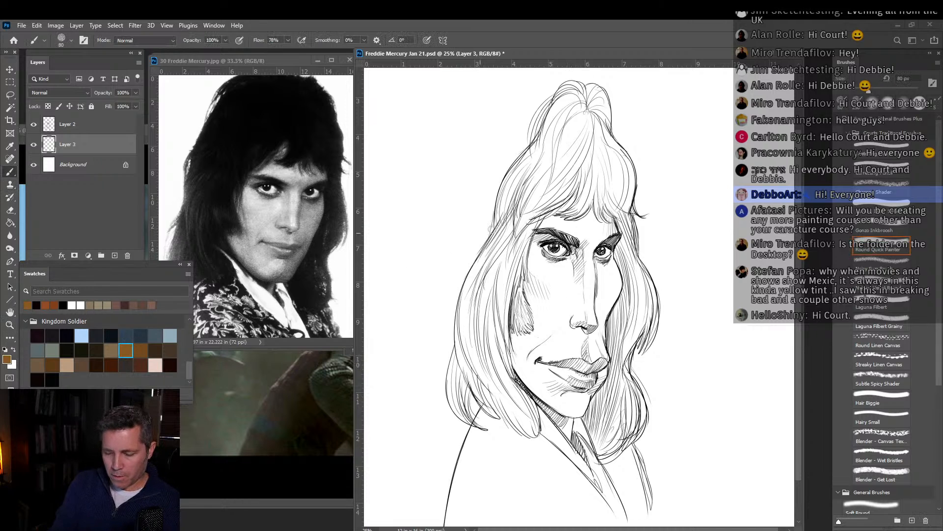
key(])
key(])
key(])
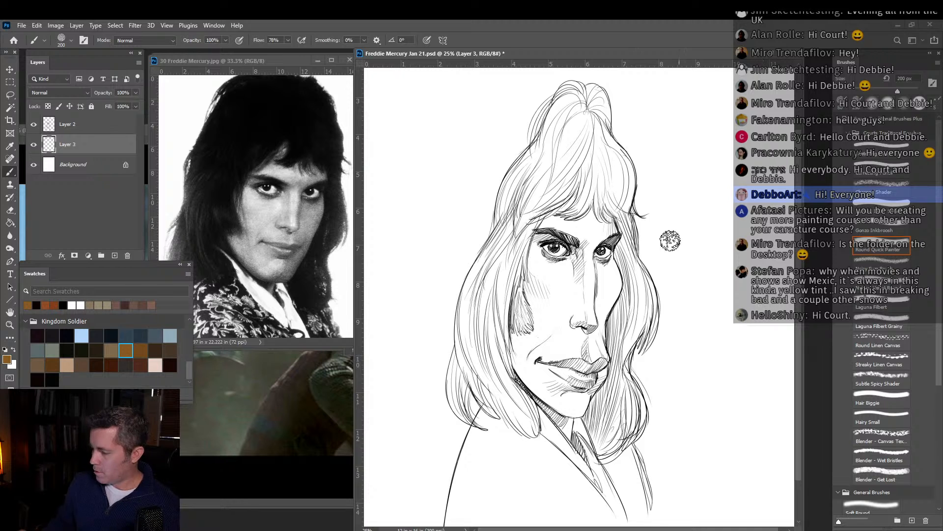
key(])
key(])
key(])
key(])
key(])
key(])
mouse_move(481, 207)
mouse_down()
mouse_move(511, 99)
mouse_move(428, 84)
mouse_move(634, 83)
mouse_move(689, 119)
mouse_move(678, 122)
mouse_move(611, 88)
mouse_move(500, 193)
mouse_move(426, 134)
mouse_move(439, 106)
mouse_move(414, 209)
mouse_move(382, 493)
mouse_move(447, 482)
mouse_move(615, 344)
mouse_move(727, 275)
mouse_move(614, 222)
mouse_move(476, 289)
mouse_move(688, 204)
mouse_move(742, 207)
mouse_move(717, 290)
mouse_move(740, 388)
mouse_move(765, 427)
mouse_move(781, 513)
mouse_move(421, 506)
mouse_move(632, 481)
mouse_move(727, 511)
mouse_move(737, 501)
mouse_up()
mouse_move(475, 502)
mouse_down()
mouse_move(403, 487)
mouse_move(394, 474)
mouse_move(448, 369)
mouse_move(448, 435)
mouse_move(629, 406)
mouse_move(761, 415)
mouse_move(788, 442)
mouse_up()
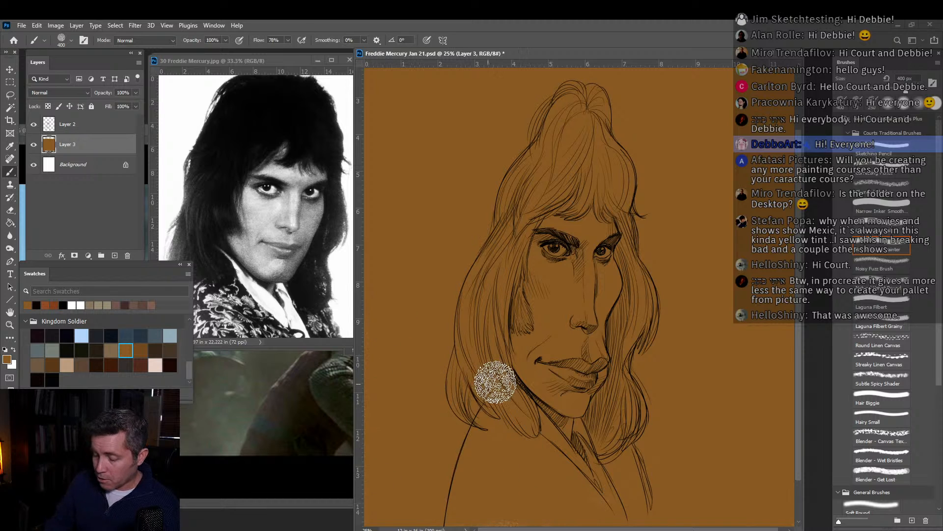
Block in the face with the light tan Kingdom Soldier swatch, using a 200 px brush.
key(bracketleft)
key(bracketleft)
key(bracketleft)
key(bracketleft)
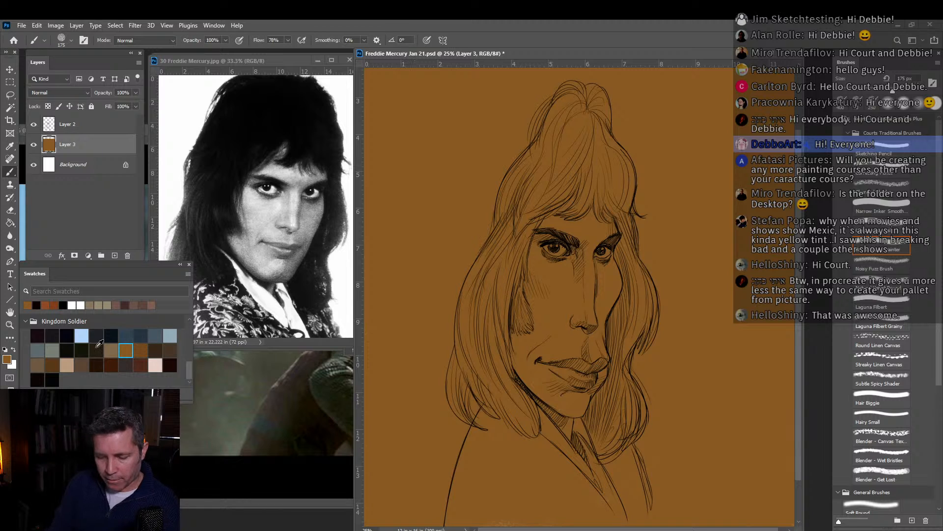
click(68, 365)
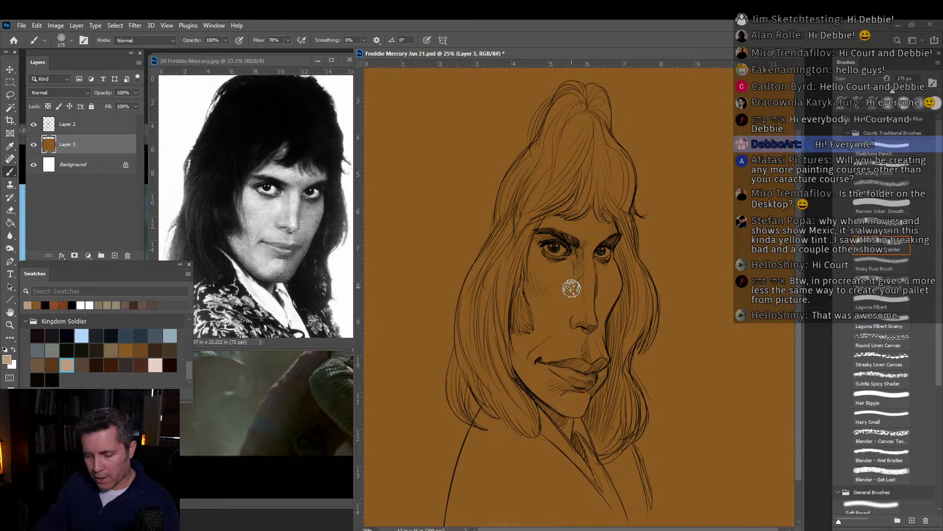
key(bracketright)
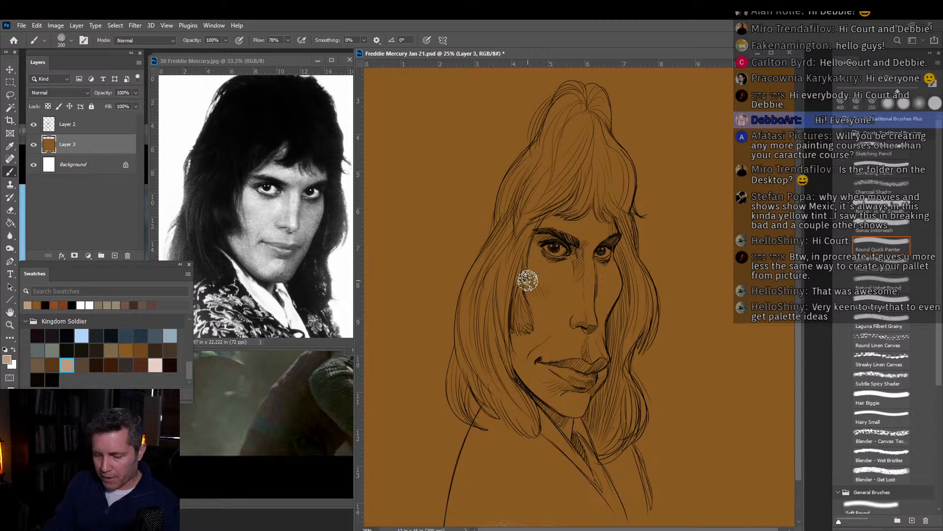
mouse_move(551, 261)
mouse_down()
mouse_move(531, 267)
mouse_move(538, 252)
mouse_move(539, 274)
mouse_move(561, 282)
mouse_move(569, 273)
mouse_move(556, 297)
mouse_move(578, 246)
mouse_move(575, 228)
mouse_move(555, 222)
mouse_move(598, 236)
mouse_move(589, 264)
mouse_move(608, 286)
mouse_move(596, 296)
mouse_move(577, 285)
mouse_move(551, 295)
mouse_move(527, 335)
mouse_move(570, 311)
mouse_move(527, 344)
mouse_move(525, 365)
mouse_move(575, 405)
mouse_move(542, 354)
mouse_move(576, 332)
mouse_move(592, 350)
mouse_move(571, 314)
mouse_move(600, 303)
mouse_move(558, 314)
mouse_move(547, 305)
mouse_move(531, 279)
mouse_move(535, 293)
mouse_move(533, 241)
mouse_move(539, 230)
mouse_move(525, 372)
mouse_move(556, 393)
mouse_move(570, 423)
mouse_move(565, 356)
mouse_up()
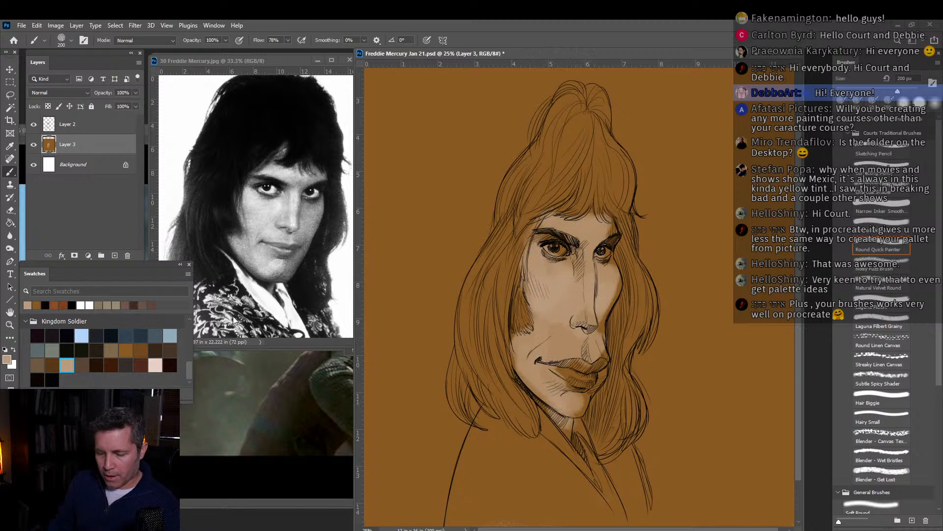
Paint the background around the head and hair with the light gray-blue swatch, enlarging the brush to 400 px.
mouse_move(487, 199)
mouse_down()
mouse_move(439, 221)
mouse_move(440, 191)
mouse_move(490, 179)
mouse_move(518, 124)
mouse_move(429, 124)
mouse_move(541, 88)
mouse_move(494, 104)
mouse_move(495, 80)
mouse_move(582, 72)
mouse_move(611, 85)
mouse_move(654, 168)
mouse_move(674, 104)
mouse_move(634, 94)
mouse_move(637, 81)
mouse_move(669, 159)
mouse_move(658, 172)
mouse_move(659, 239)
mouse_move(687, 258)
mouse_move(682, 301)
mouse_move(708, 336)
mouse_move(730, 217)
mouse_move(726, 121)
mouse_move(696, 75)
mouse_move(476, 193)
mouse_move(468, 226)
mouse_move(429, 230)
mouse_move(436, 140)
mouse_move(349, 144)
mouse_move(437, 91)
mouse_move(414, 366)
mouse_move(431, 395)
mouse_move(374, 374)
mouse_up()
key(bracketright)
key(bracketright)
key(bracketright)
mouse_move(651, 314)
mouse_down()
mouse_move(679, 353)
mouse_move(663, 383)
mouse_move(658, 443)
mouse_move(758, 330)
mouse_move(731, 381)
mouse_up()
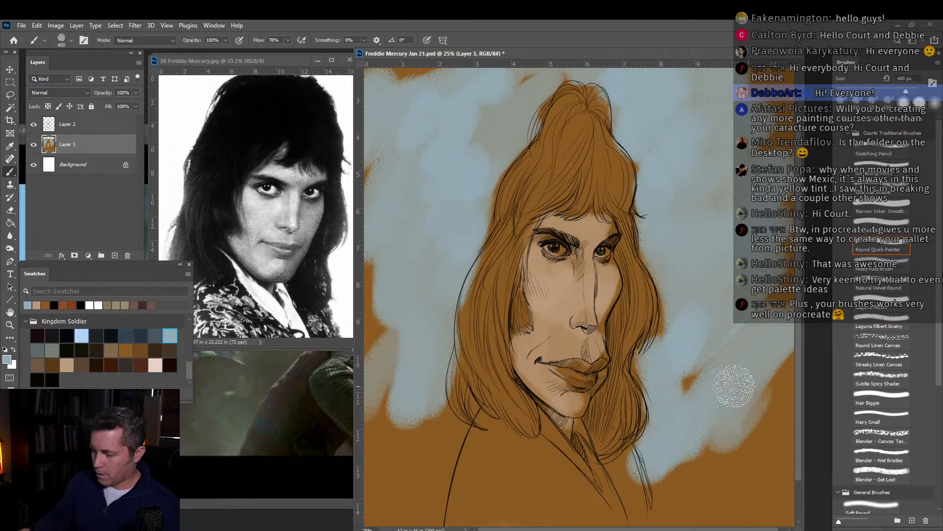
Shade the cheeks, jaw, chin, mouth area and eye sockets with the muted brown swatch, using a 125 px brush.
click(43, 362)
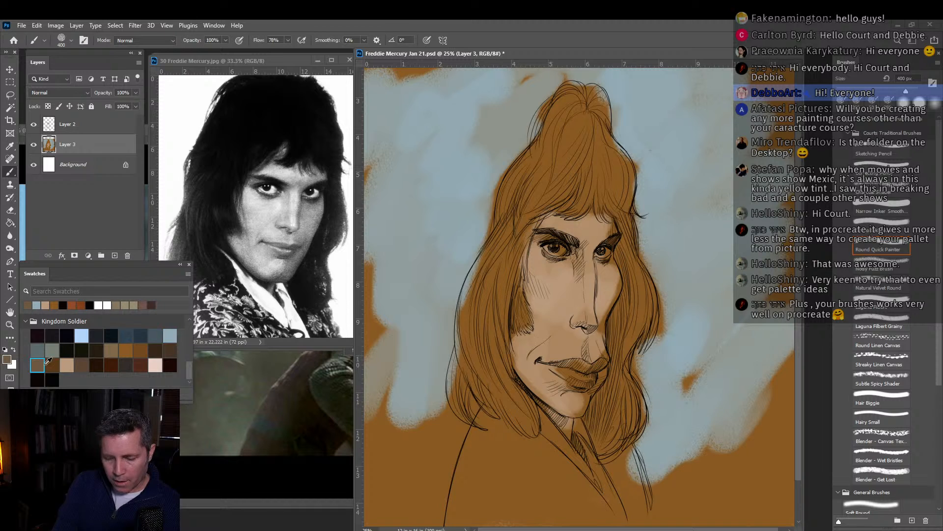
key(bracketleft)
key(bracketleft)
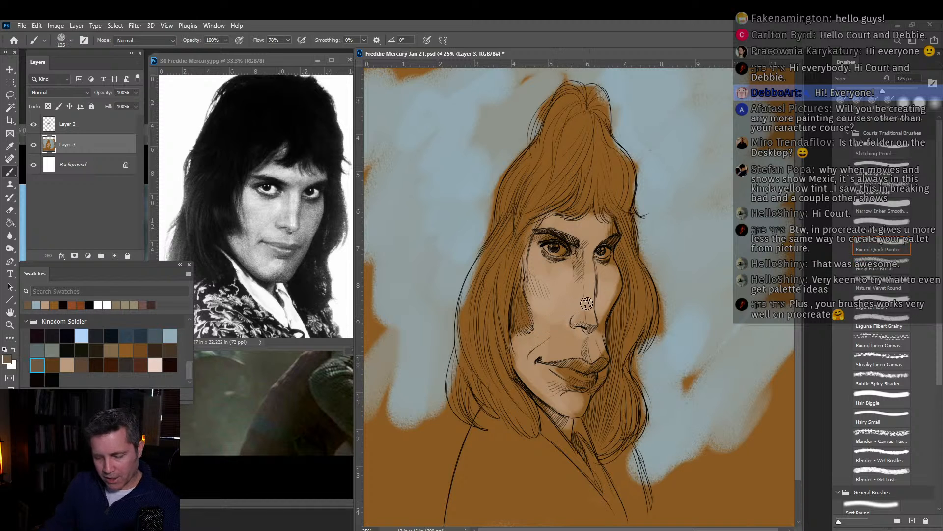
drag(615, 287, 601, 318)
mouse_move(537, 292)
mouse_down()
mouse_move(535, 309)
mouse_move(552, 322)
mouse_up()
drag(526, 276, 539, 238)
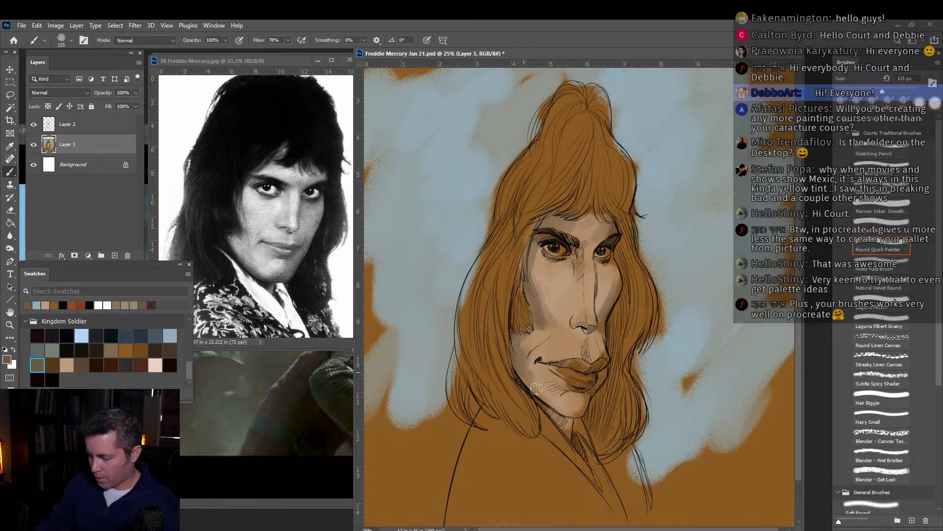
mouse_move(536, 388)
mouse_down()
mouse_move(532, 332)
mouse_move(528, 369)
mouse_move(554, 373)
mouse_move(576, 404)
mouse_up()
drag(603, 355, 602, 322)
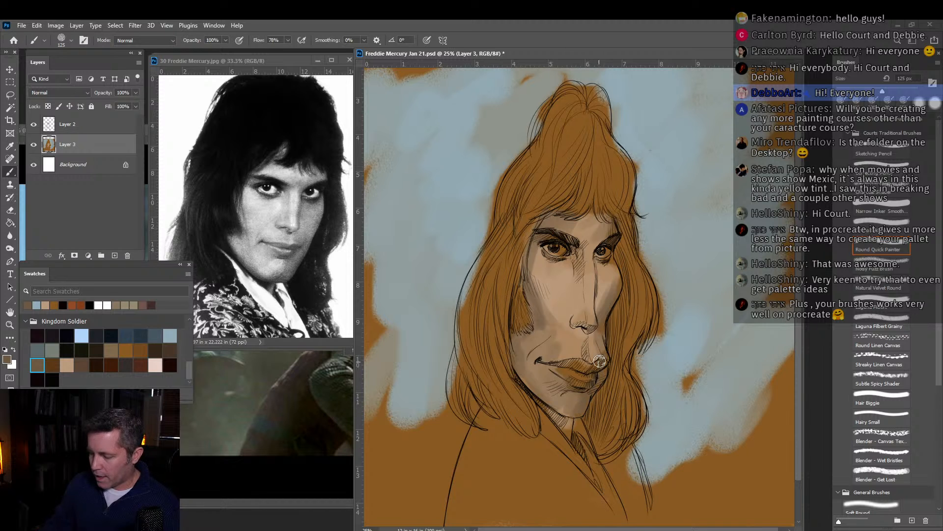
drag(599, 355, 599, 313)
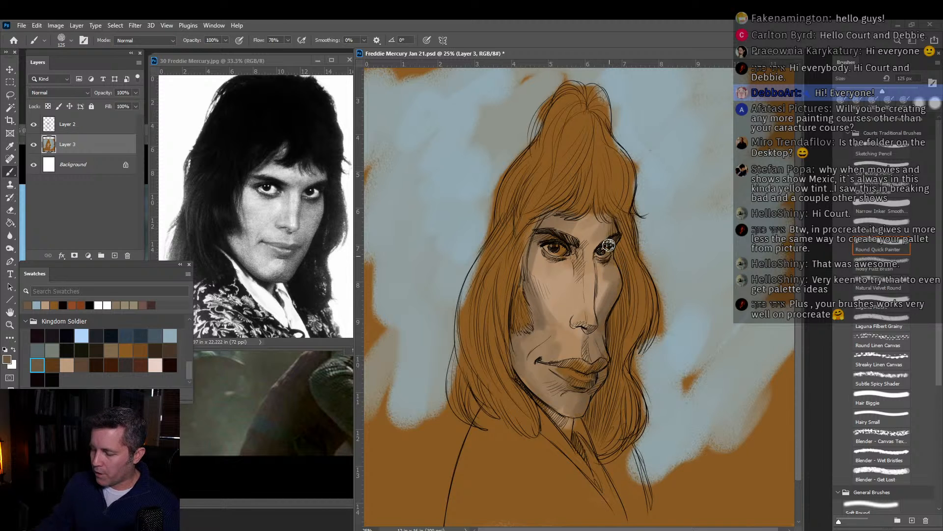
mouse_move(601, 248)
mouse_down()
mouse_move(600, 295)
mouse_move(612, 225)
mouse_up()
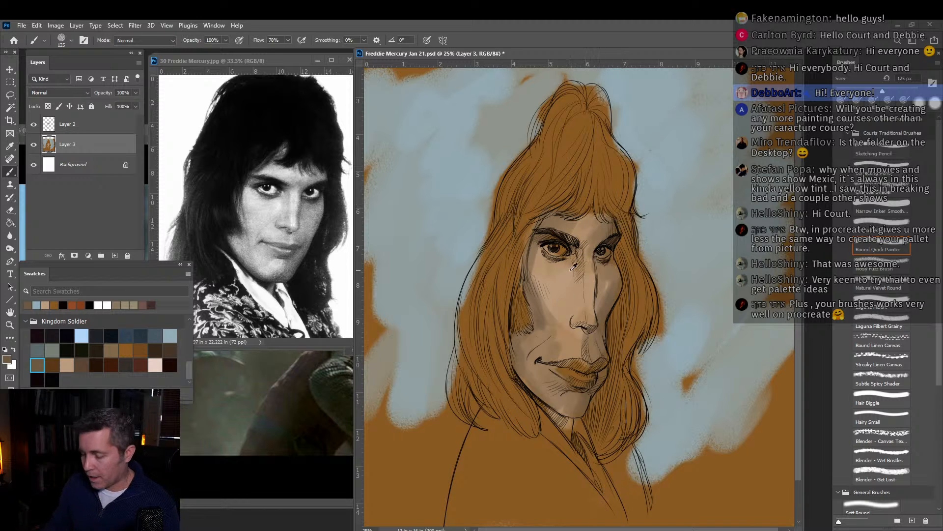
Sample the light skin tone from the forehead and soften the shading on the cheek, jaw and chin with it.
alt+click(577, 228)
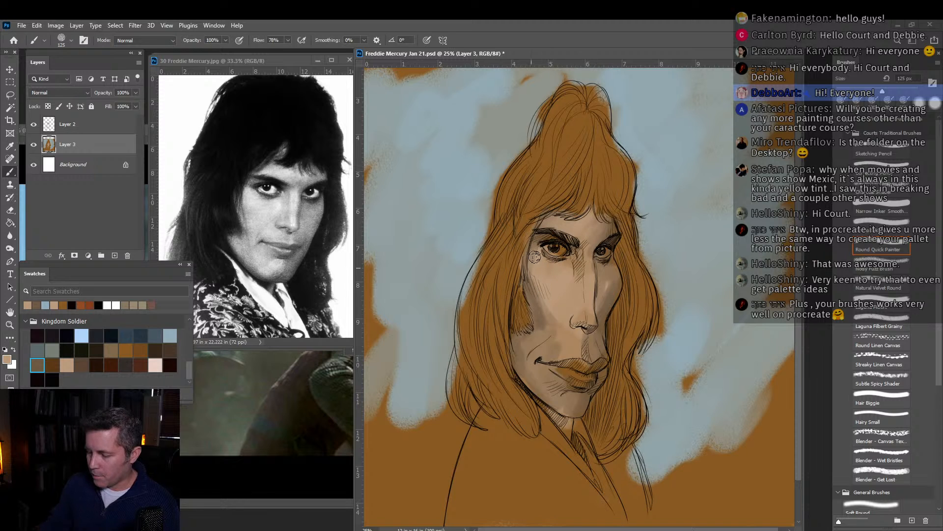
drag(530, 351, 519, 351)
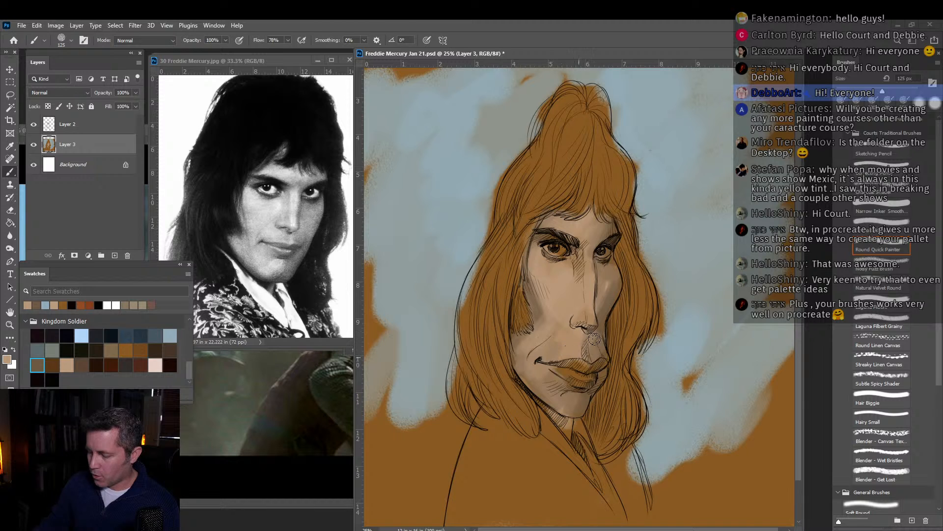
drag(570, 402, 525, 370)
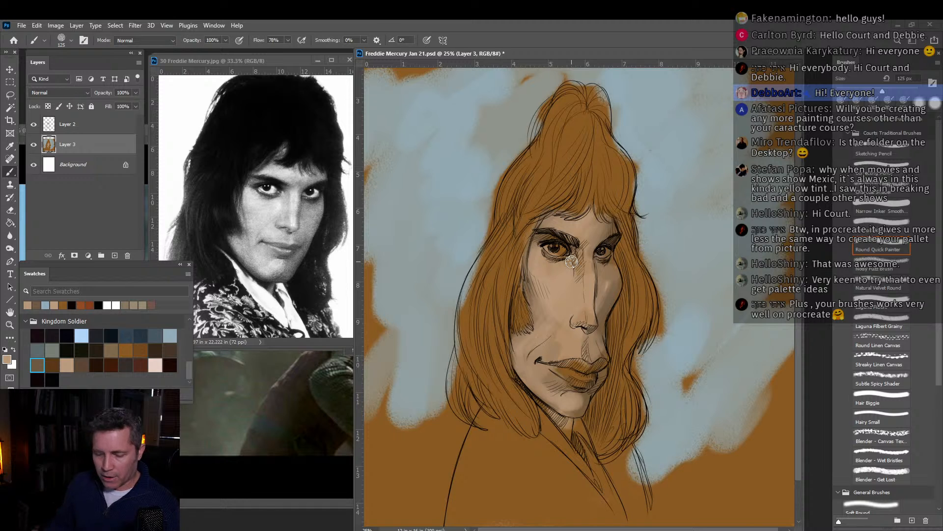
Paint highlights on the cheek, forehead, nose and chin with the pale pink Kingdom Soldier swatch.
click(126, 349)
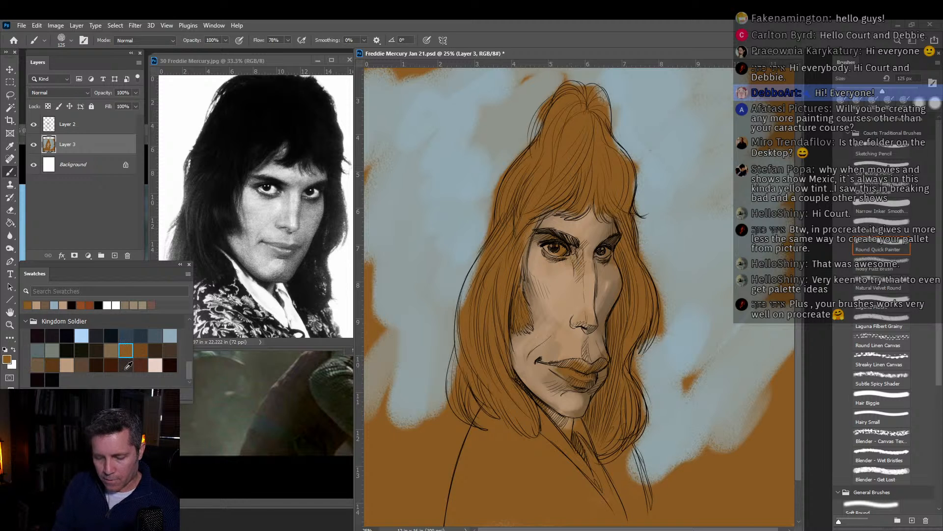
click(155, 364)
mouse_move(537, 312)
mouse_down()
mouse_move(540, 257)
mouse_move(550, 259)
mouse_move(540, 297)
mouse_move(566, 275)
mouse_move(561, 286)
mouse_move(557, 276)
mouse_move(567, 279)
mouse_move(557, 325)
mouse_up()
mouse_move(554, 217)
mouse_down()
mouse_move(576, 229)
mouse_move(594, 224)
mouse_up()
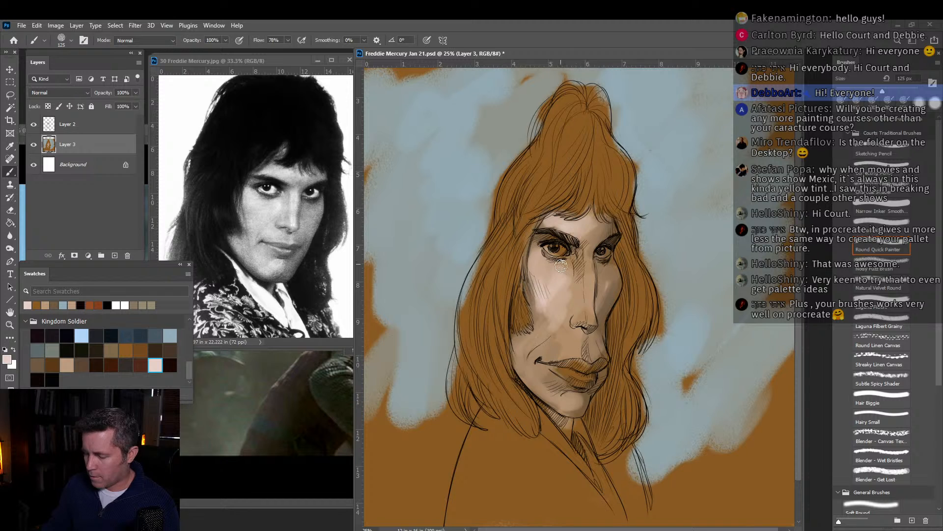
mouse_move(587, 265)
mouse_down()
mouse_move(590, 320)
mouse_move(568, 303)
mouse_move(575, 314)
mouse_move(550, 347)
mouse_move(578, 338)
mouse_move(536, 362)
mouse_move(559, 359)
mouse_move(573, 399)
mouse_move(563, 402)
mouse_move(535, 358)
mouse_move(544, 329)
mouse_move(517, 340)
mouse_move(538, 376)
mouse_up()
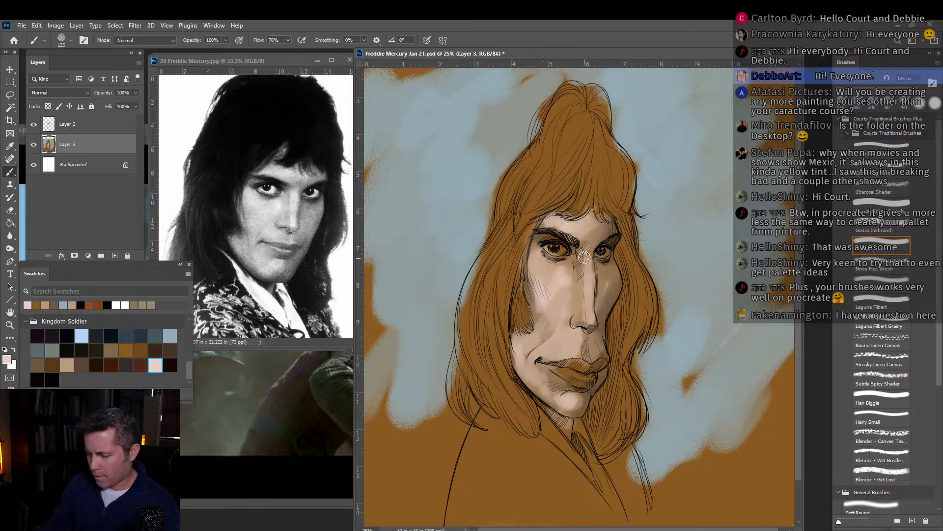
mouse_move(588, 274)
mouse_down()
mouse_move(596, 228)
mouse_move(588, 237)
mouse_move(614, 211)
mouse_up()
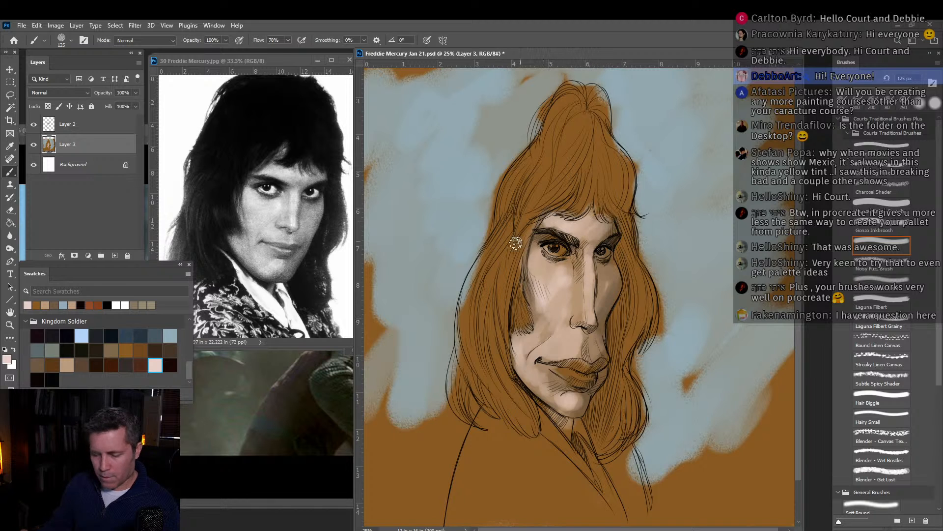
Add cool gray-blue tones to the far cheek and around the mouth, blending them with skin tones sampled from the face.
click(171, 336)
mouse_move(600, 290)
mouse_down()
mouse_move(608, 302)
mouse_move(605, 294)
mouse_up()
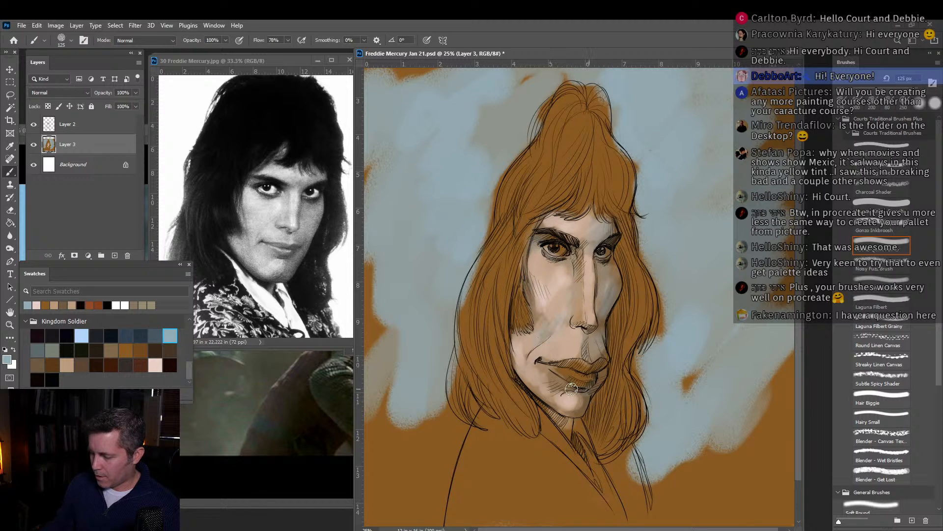
alt+click(543, 391)
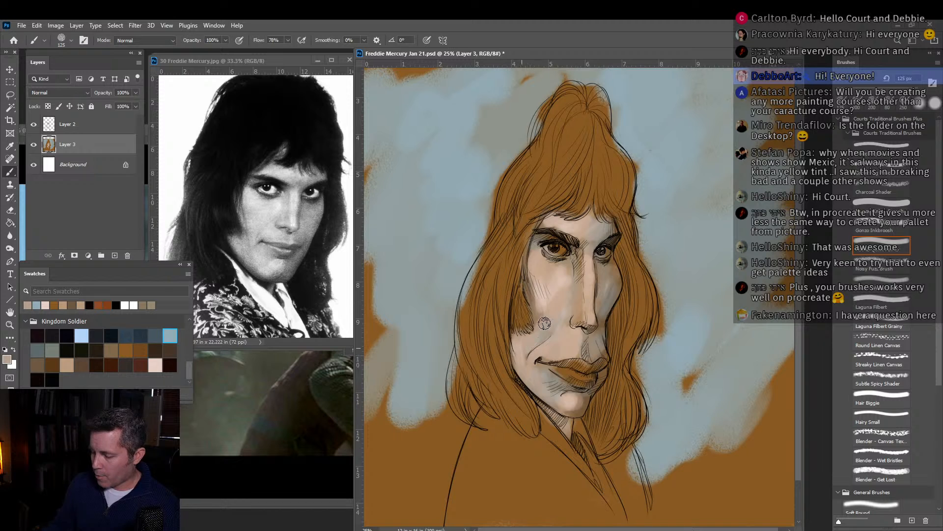
alt+click(556, 291)
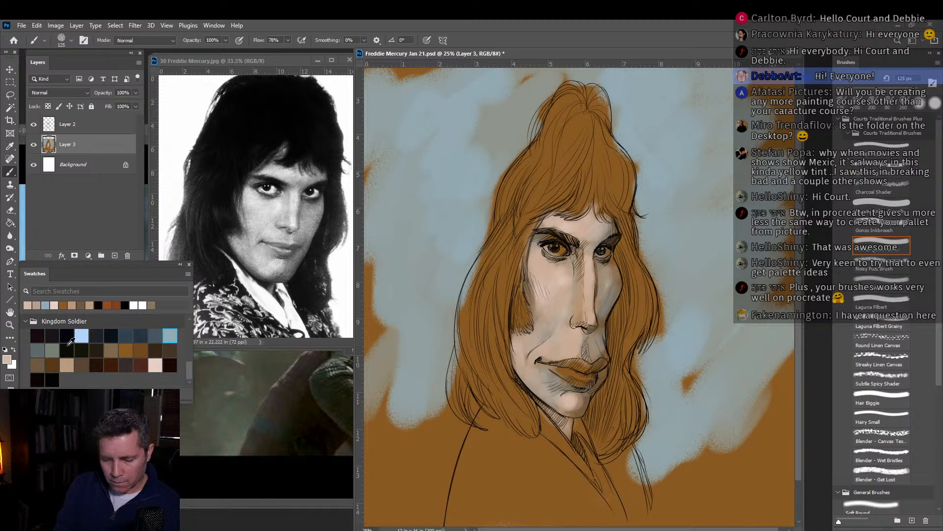
Blend the near cheek, chin, upper lip and nose with the gray-green Kingdom Soldier swatch and skin tones sampled from the face.
click(53, 350)
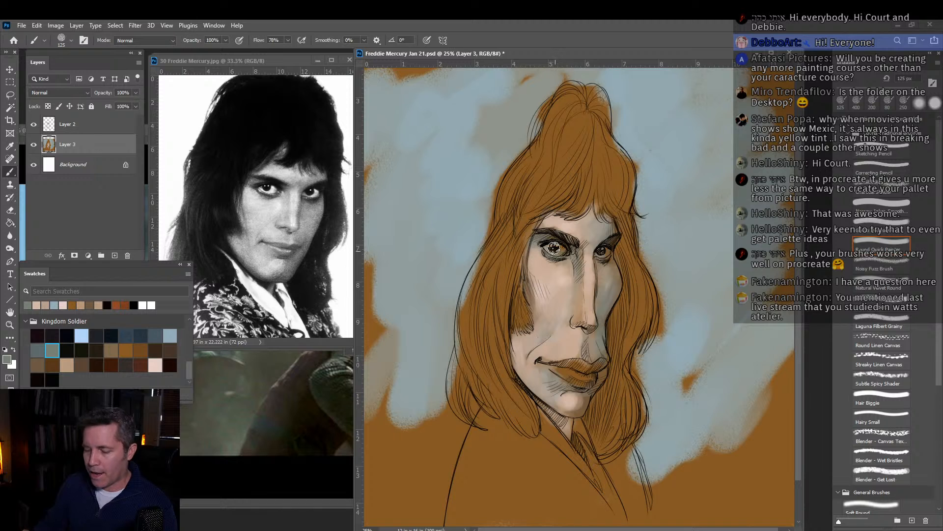
alt+click(543, 299)
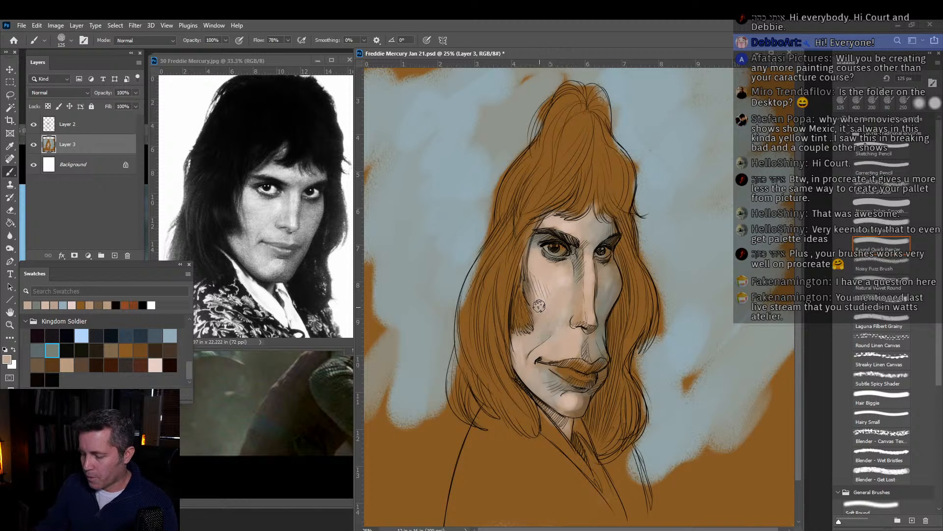
alt+click(563, 277)
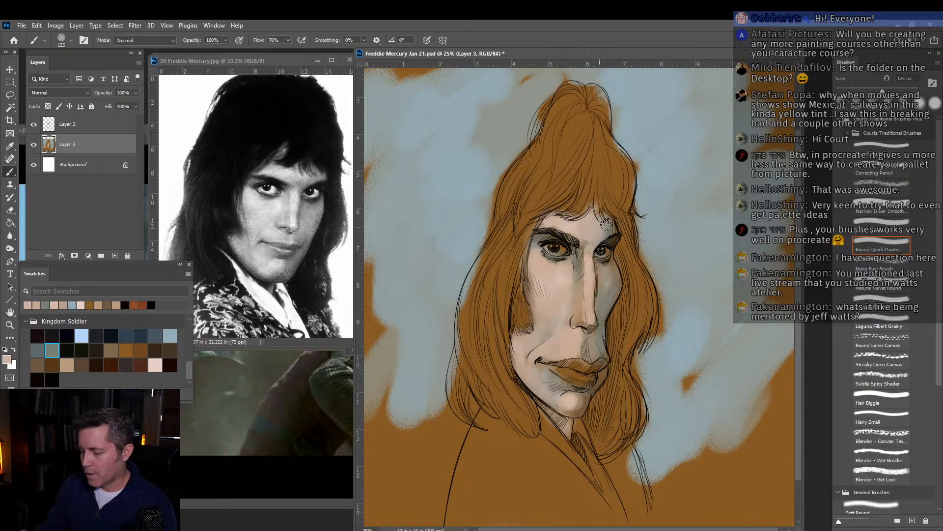
drag(537, 282, 541, 315)
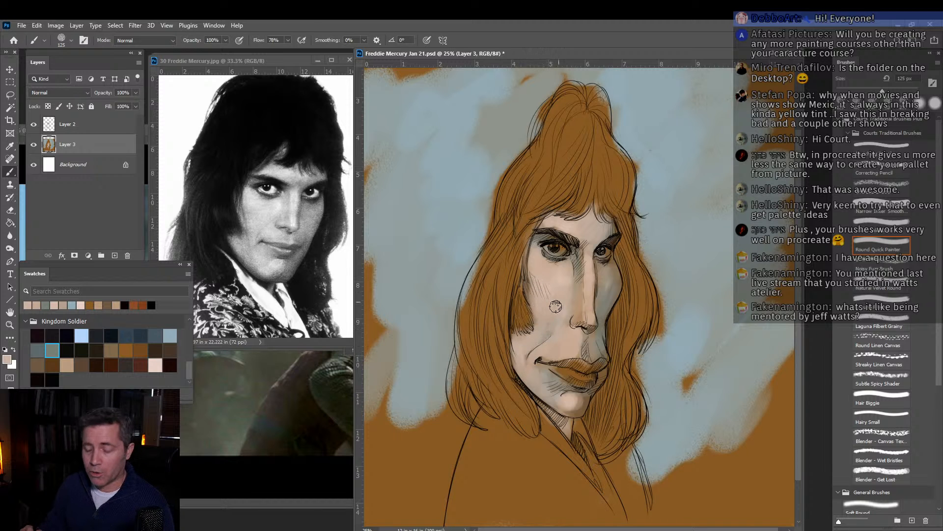
drag(563, 409, 580, 398)
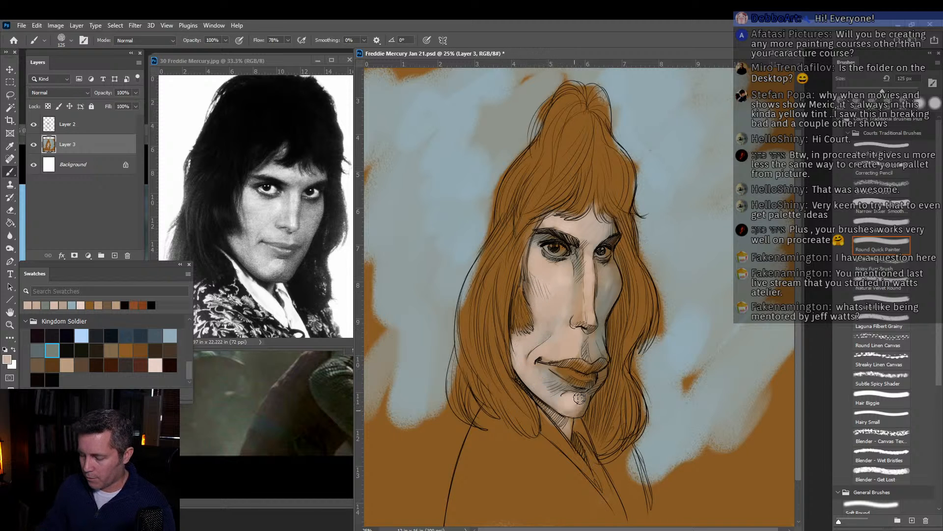
drag(592, 338, 597, 353)
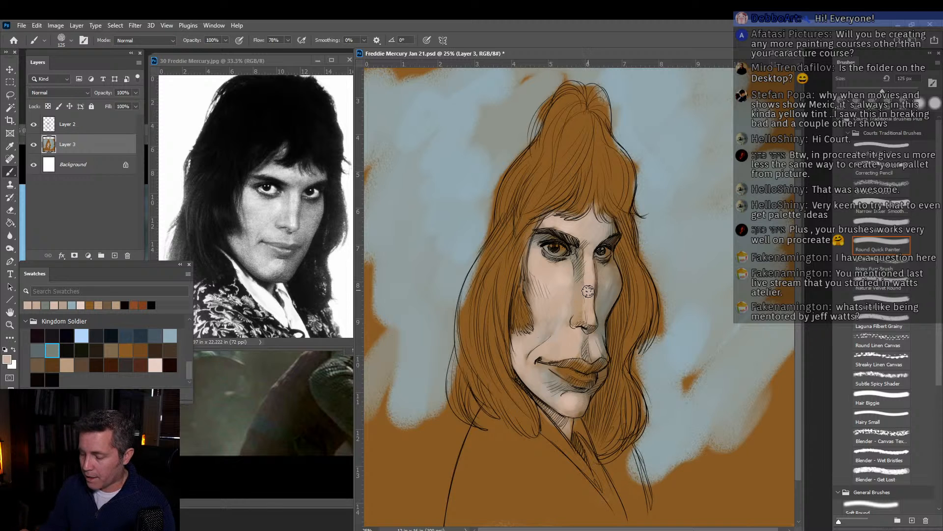
alt+click(607, 331)
drag(578, 321, 574, 310)
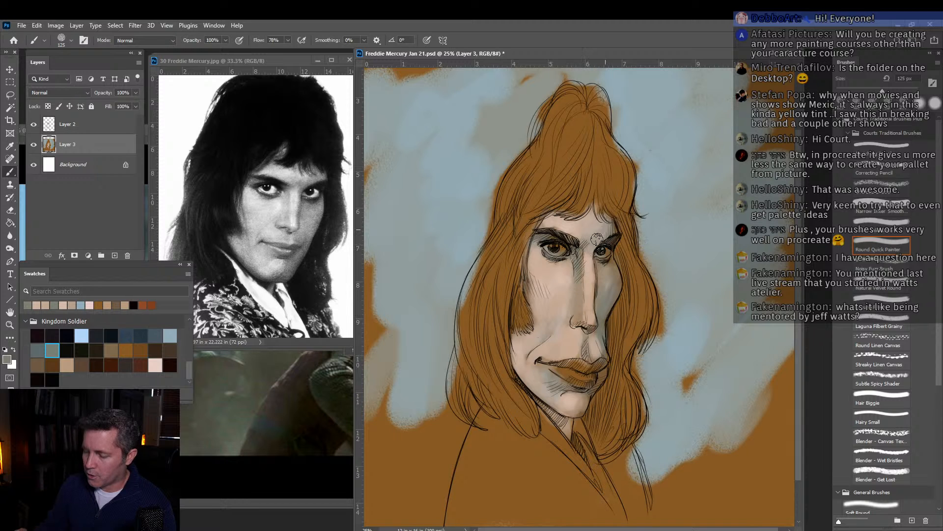
alt+click(557, 221)
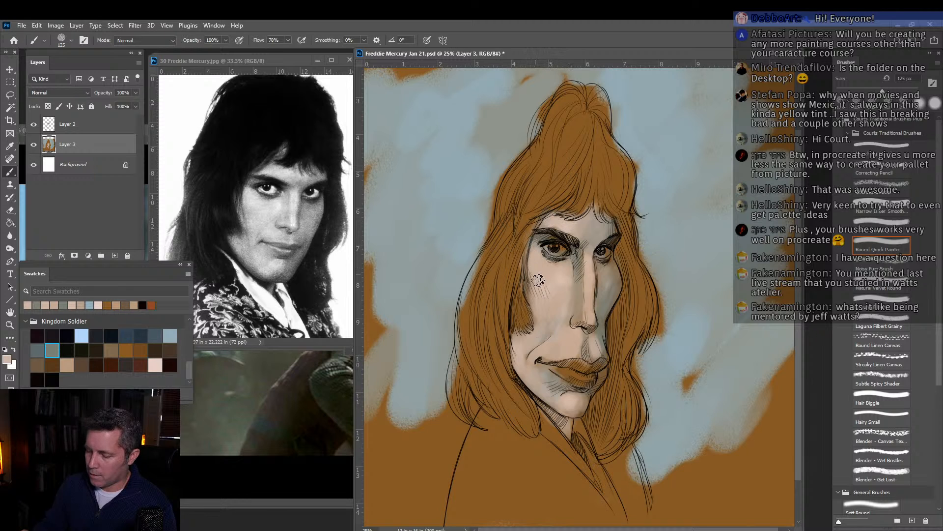
Warm the near cheek, jaw and side of the nose with the golden brown Kingdom Soldier swatch.
click(128, 349)
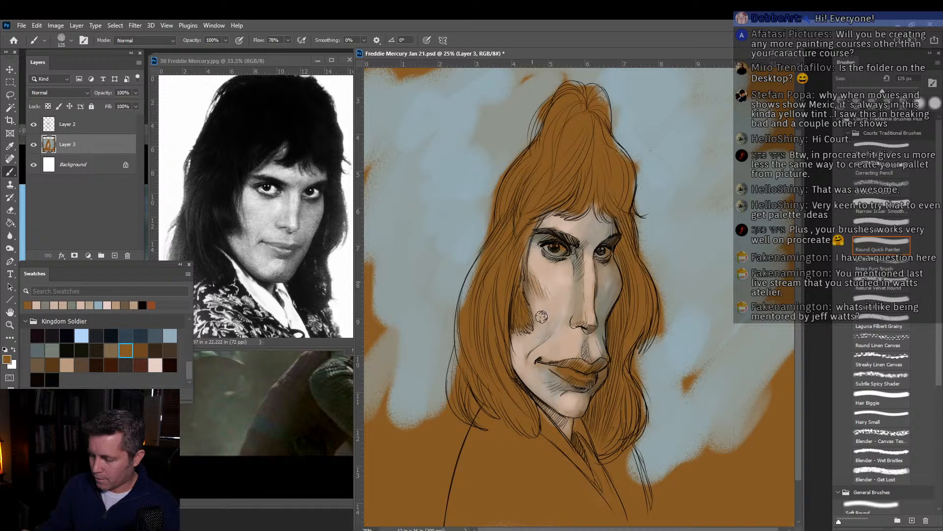
drag(524, 377, 548, 397)
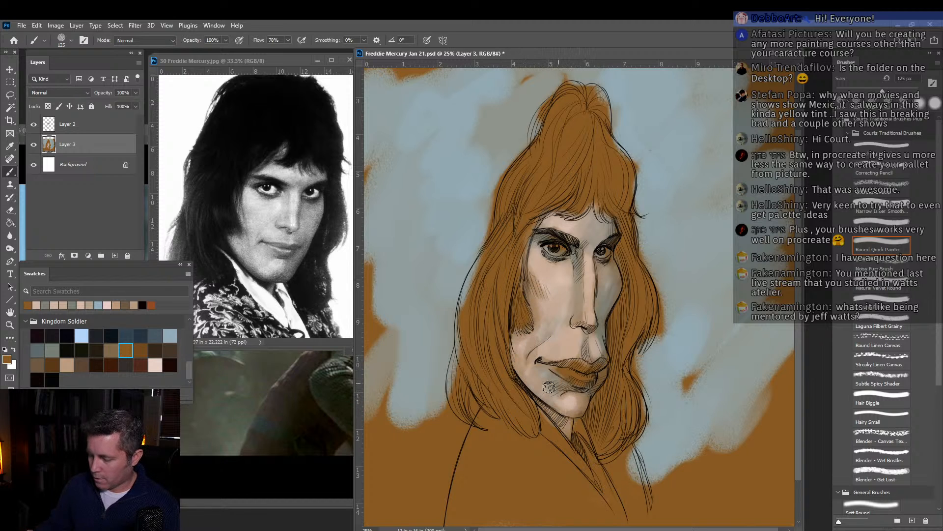
mouse_move(581, 355)
mouse_down()
mouse_move(577, 322)
mouse_move(581, 306)
mouse_move(590, 321)
mouse_move(582, 249)
mouse_up()
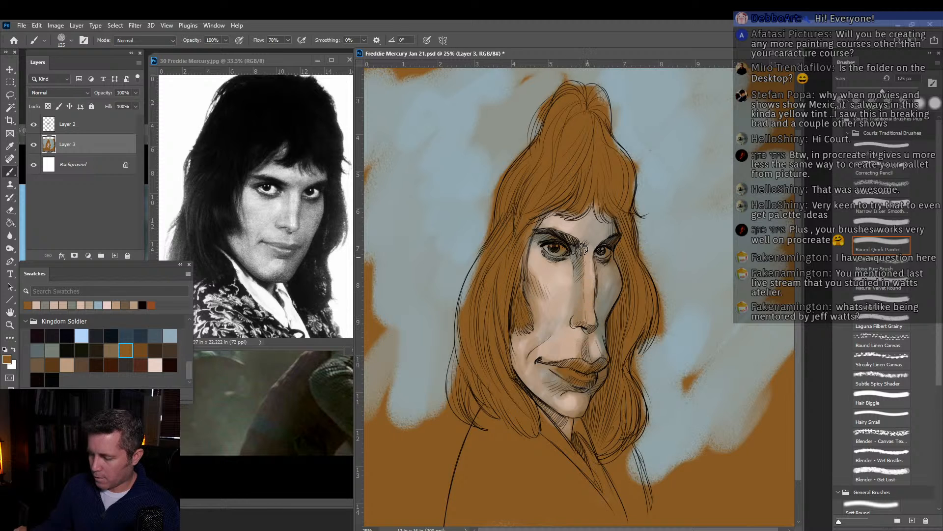
Block in the hair on both sides of the face with the near-black olive swatch, using an enlarged brush.
click(82, 350)
mouse_move(539, 212)
mouse_down()
mouse_move(514, 264)
mouse_move(516, 242)
mouse_move(504, 260)
mouse_move(514, 186)
mouse_move(504, 198)
mouse_move(566, 97)
mouse_move(545, 122)
mouse_move(578, 88)
mouse_move(593, 94)
mouse_move(616, 203)
mouse_move(592, 186)
mouse_move(532, 205)
mouse_move(554, 151)
mouse_move(539, 154)
mouse_move(588, 144)
mouse_move(603, 171)
mouse_move(579, 105)
mouse_move(507, 237)
mouse_move(513, 322)
mouse_move(500, 232)
mouse_move(466, 320)
mouse_move(520, 425)
mouse_move(484, 377)
mouse_move(478, 335)
mouse_up()
key(bracketright)
key(bracketright)
key(bracketright)
key(bracketright)
mouse_move(623, 354)
mouse_down()
mouse_move(626, 312)
mouse_move(644, 311)
mouse_move(625, 227)
mouse_move(644, 285)
mouse_move(636, 277)
mouse_move(620, 381)
mouse_move(616, 355)
mouse_move(611, 384)
mouse_move(587, 418)
mouse_move(600, 455)
mouse_move(622, 442)
mouse_move(624, 384)
mouse_move(598, 411)
mouse_move(613, 406)
mouse_move(627, 381)
mouse_move(637, 429)
mouse_move(614, 455)
mouse_up()
Fill the remaining hair beside the jaw, the lower ends and the crown with the same dark color and a 125 px brush.
key(bracketleft)
key(bracketleft)
key(bracketleft)
mouse_move(628, 359)
mouse_down()
mouse_move(645, 328)
mouse_move(635, 361)
mouse_up()
mouse_move(542, 353)
mouse_down()
mouse_move(509, 377)
mouse_move(535, 434)
mouse_up()
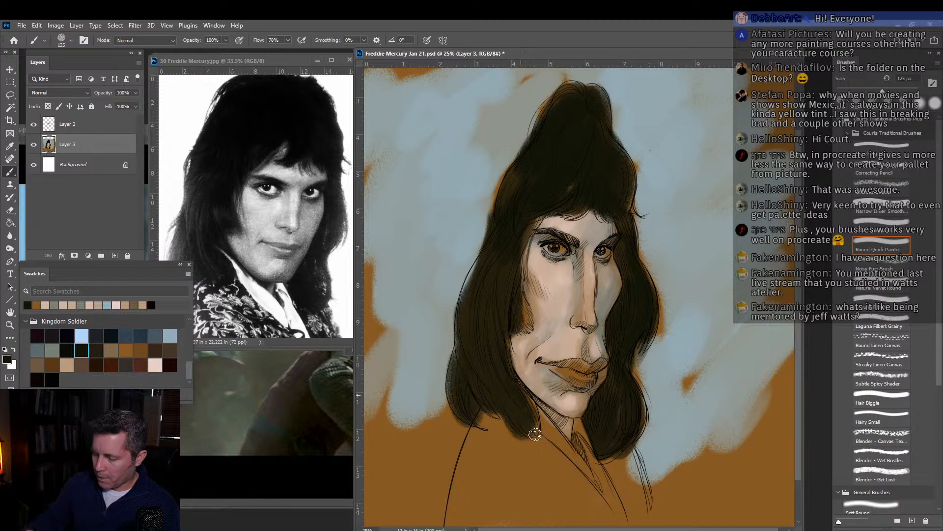
mouse_move(529, 350)
mouse_down()
mouse_move(519, 259)
mouse_move(540, 221)
mouse_move(535, 185)
mouse_move(518, 180)
mouse_move(519, 169)
mouse_move(502, 220)
mouse_move(541, 157)
mouse_move(561, 108)
mouse_move(551, 104)
mouse_move(570, 110)
mouse_move(580, 89)
mouse_move(608, 128)
mouse_move(601, 104)
mouse_move(579, 177)
mouse_up()
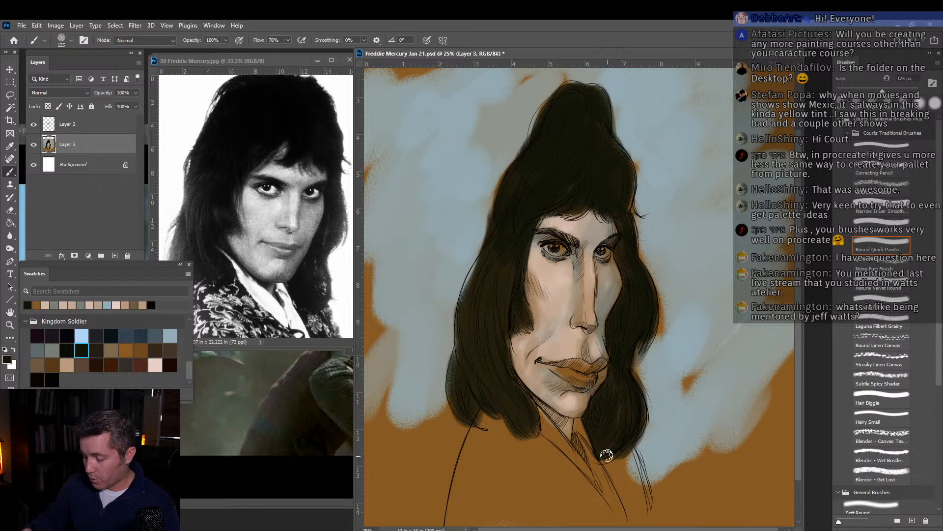
Fill the jacket's shoulders and lapels with the slate blue Kingdom Soldier swatch.
click(126, 336)
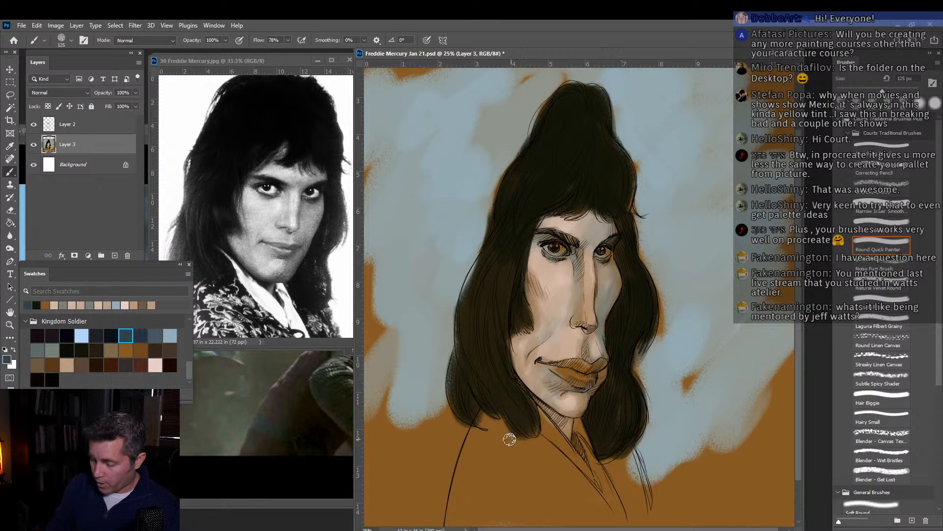
mouse_move(479, 417)
mouse_down()
mouse_move(475, 447)
mouse_move(491, 421)
mouse_move(505, 455)
mouse_move(523, 438)
mouse_move(550, 453)
mouse_move(554, 435)
mouse_move(606, 505)
mouse_move(575, 469)
mouse_move(568, 497)
mouse_move(551, 459)
mouse_move(536, 512)
mouse_move(494, 519)
mouse_move(487, 442)
mouse_move(465, 456)
mouse_move(487, 467)
mouse_up()
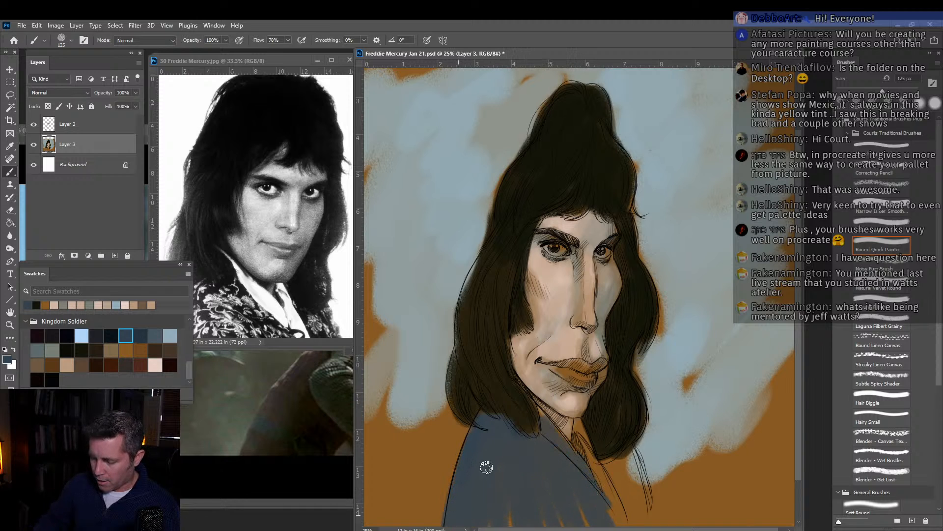
mouse_move(614, 512)
mouse_down()
mouse_move(584, 438)
mouse_move(627, 515)
mouse_move(634, 487)
mouse_move(642, 503)
mouse_move(631, 455)
mouse_up()
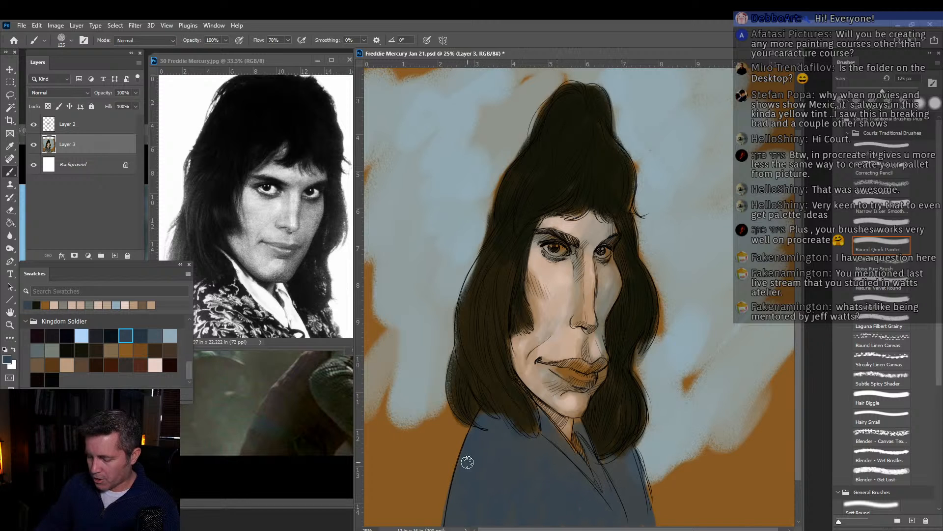
Cover the exposed orange-brown background around the figure with gray-blue tones sampled from the painted background.
alt+click(435, 406)
mouse_move(439, 397)
mouse_down()
mouse_move(460, 430)
mouse_move(450, 453)
mouse_move(439, 414)
mouse_move(413, 485)
mouse_move(397, 495)
mouse_move(369, 407)
mouse_move(375, 252)
mouse_move(393, 312)
mouse_up()
mouse_move(398, 363)
mouse_down()
mouse_move(423, 490)
mouse_move(439, 504)
mouse_move(422, 466)
mouse_move(406, 466)
mouse_move(366, 523)
mouse_up()
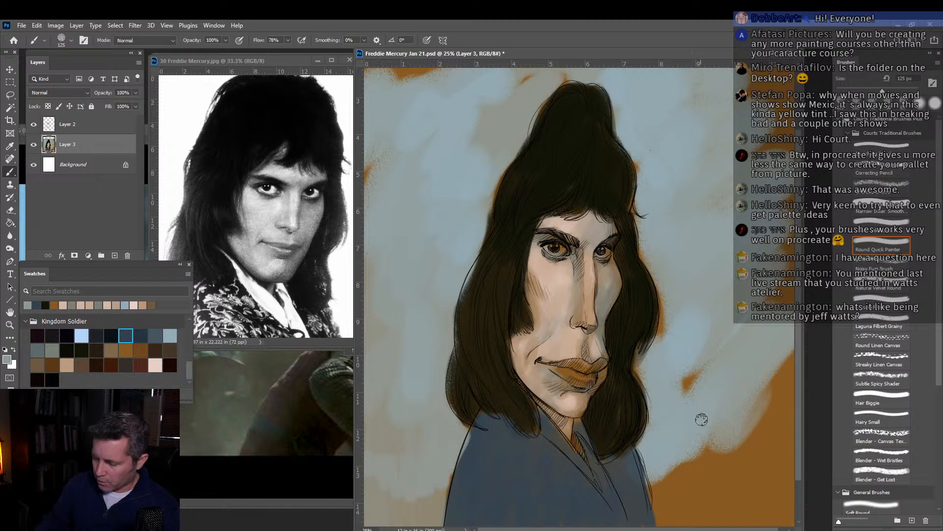
mouse_move(700, 415)
mouse_down()
mouse_move(678, 448)
mouse_move(703, 439)
mouse_move(718, 474)
mouse_move(756, 443)
mouse_move(786, 471)
mouse_move(791, 516)
mouse_move(782, 373)
mouse_move(784, 407)
mouse_move(712, 350)
mouse_move(685, 404)
mouse_up()
mouse_move(771, 300)
mouse_down()
mouse_move(787, 245)
mouse_move(792, 199)
mouse_move(781, 73)
mouse_move(745, 119)
mouse_up()
drag(791, 350, 794, 413)
drag(433, 72, 393, 69)
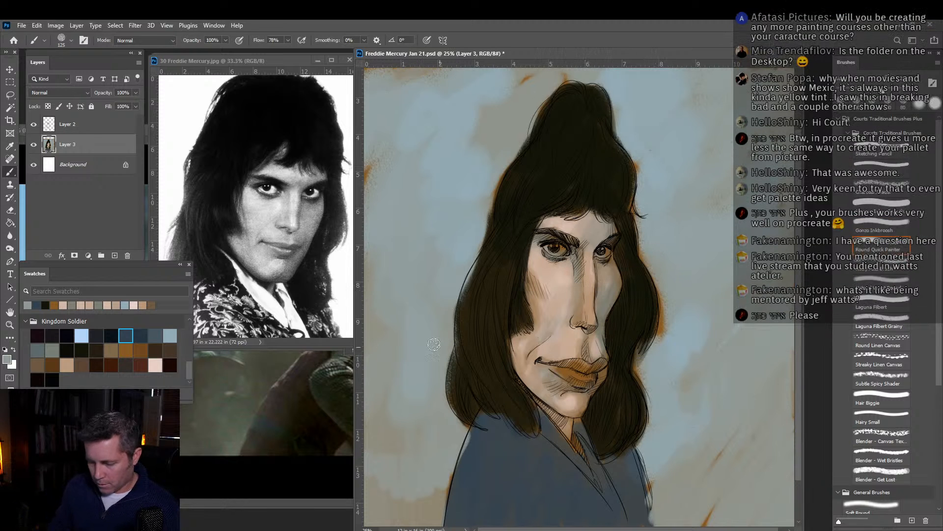
Tint the eye sockets, far cheek and near cheek with the reddish brown Kingdom Soldier swatch.
click(141, 366)
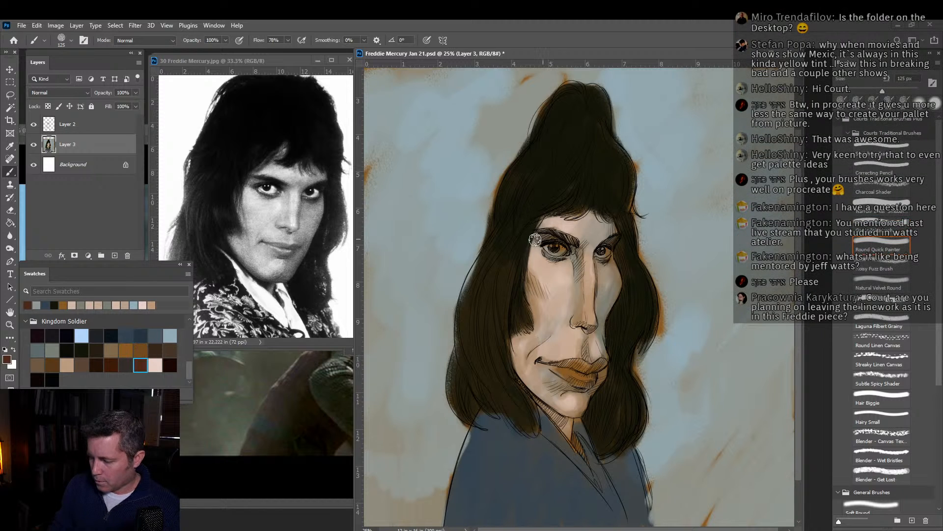
mouse_move(535, 239)
mouse_down()
mouse_move(565, 245)
mouse_move(565, 260)
mouse_move(600, 265)
mouse_move(608, 249)
mouse_up()
drag(618, 292, 598, 325)
mouse_move(526, 271)
mouse_down()
mouse_move(536, 326)
mouse_move(543, 310)
mouse_up()
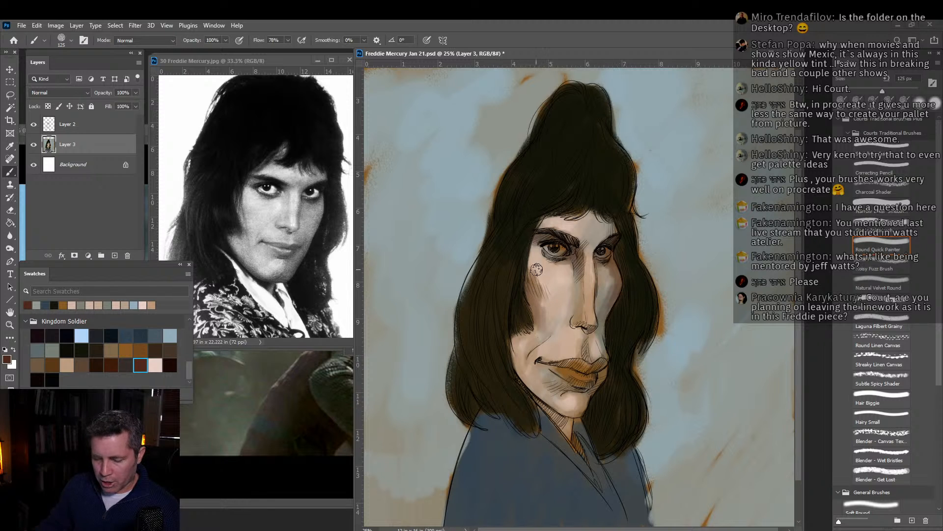
Deepen the near cheek and jaw using a 200 px brush, and smooth them with the reddish skin tone sampled from the cheek.
key(bracketright)
key(bracketright)
key(bracketright)
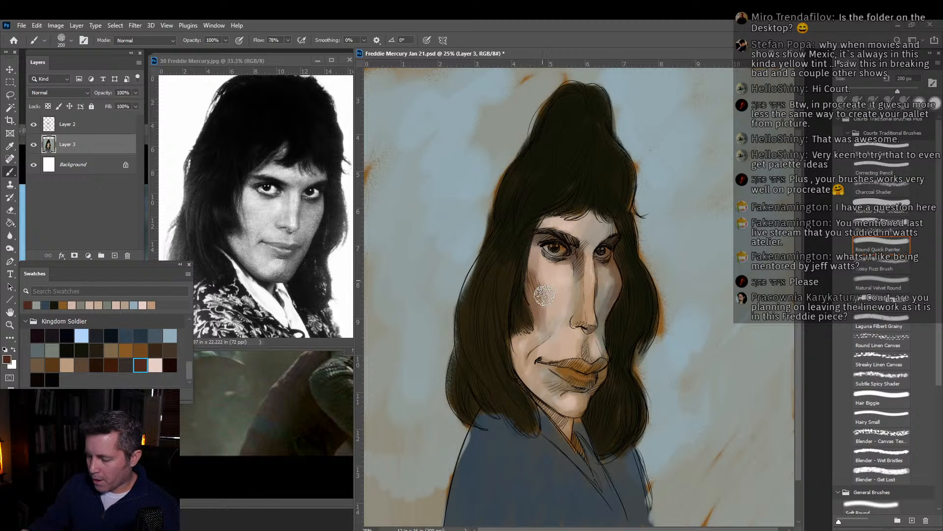
mouse_move(543, 308)
mouse_down()
mouse_move(521, 343)
mouse_move(532, 369)
mouse_up()
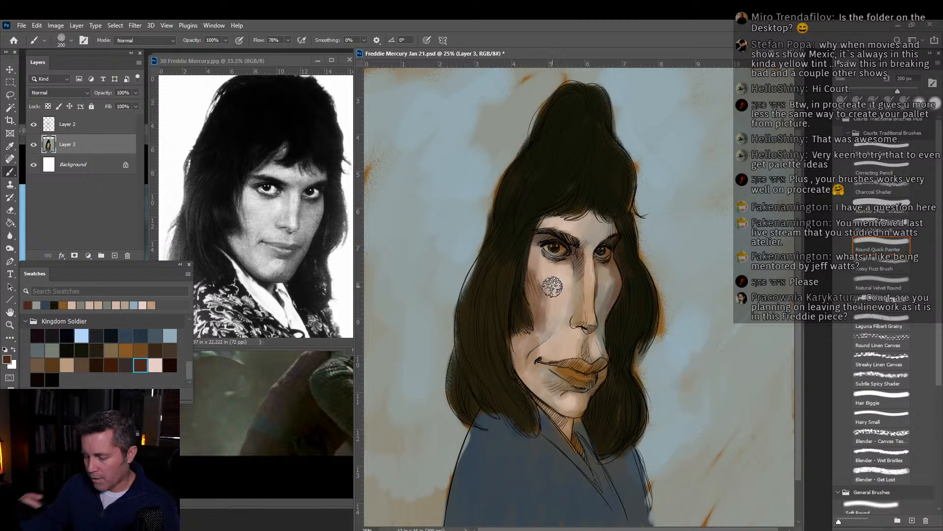
mouse_move(539, 292)
mouse_down()
mouse_move(545, 325)
mouse_move(549, 259)
mouse_move(537, 327)
mouse_move(542, 299)
mouse_move(551, 330)
mouse_move(552, 288)
mouse_move(557, 326)
mouse_move(553, 291)
mouse_move(541, 337)
mouse_up()
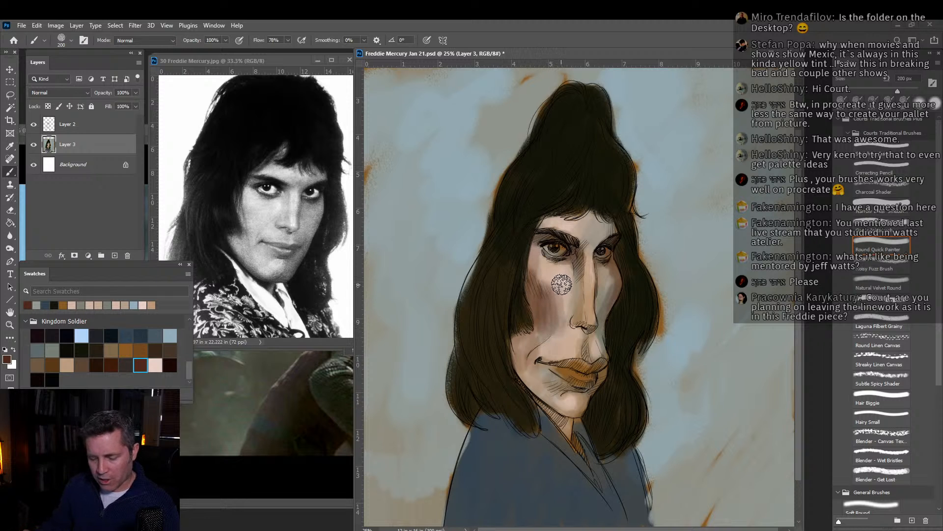
alt+click(550, 319)
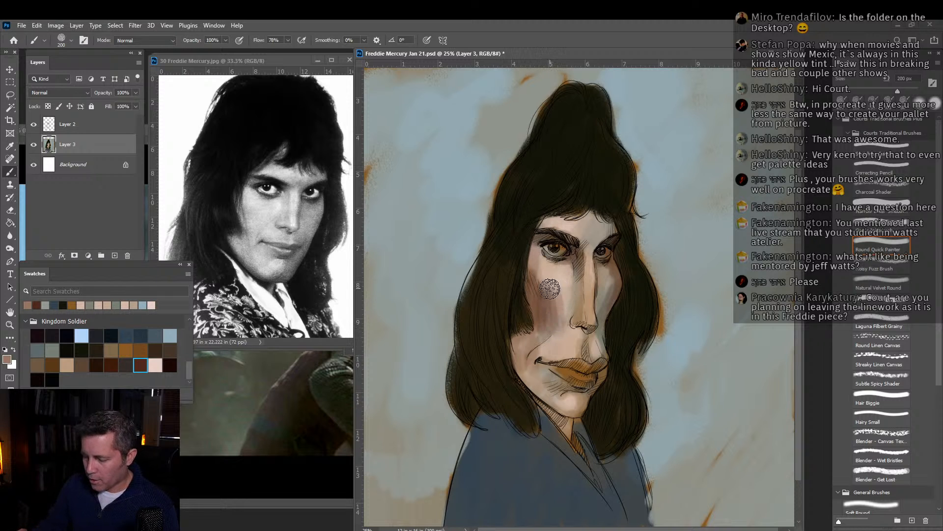
mouse_move(549, 289)
mouse_down()
mouse_move(556, 314)
mouse_move(545, 274)
mouse_move(553, 307)
mouse_move(559, 285)
mouse_move(567, 315)
mouse_move(533, 281)
mouse_move(539, 250)
mouse_move(551, 296)
mouse_move(546, 328)
mouse_move(536, 329)
mouse_move(554, 347)
mouse_move(556, 333)
mouse_move(530, 345)
mouse_move(554, 338)
mouse_move(565, 354)
mouse_move(558, 348)
mouse_move(533, 378)
mouse_move(556, 395)
mouse_up()
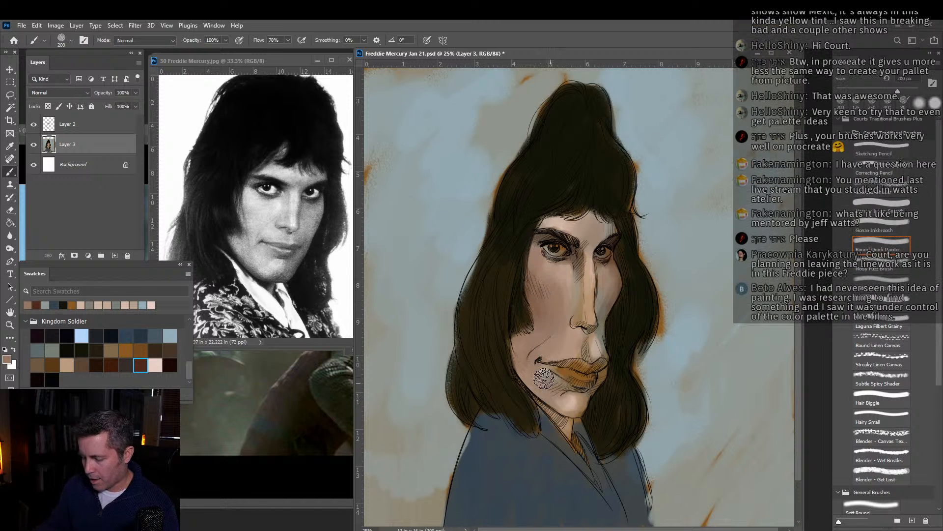
Paint the upper and lower lips with the dark red-brown Kingdom Soldier swatch, using a 90 px brush.
key(alt)
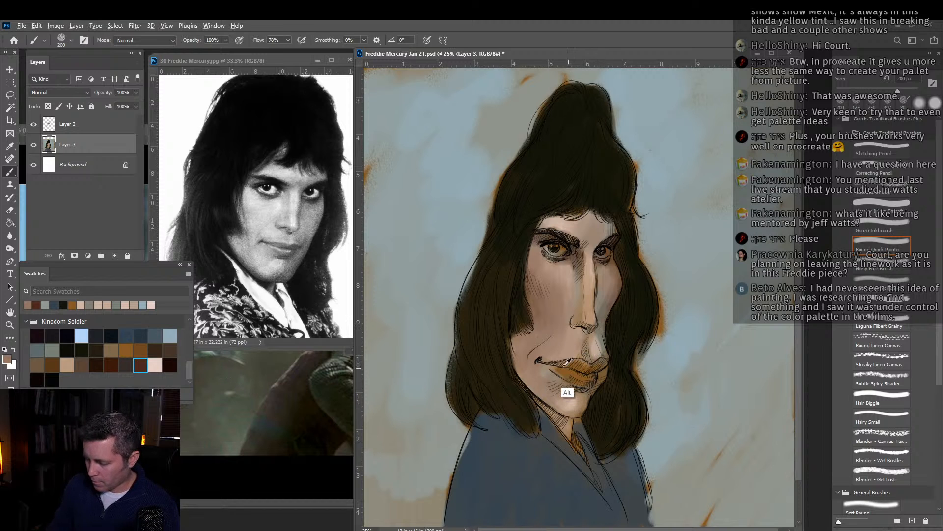
alt+click(568, 361)
key(bracketleft)
key(bracketleft)
key(bracketleft)
key(bracketleft)
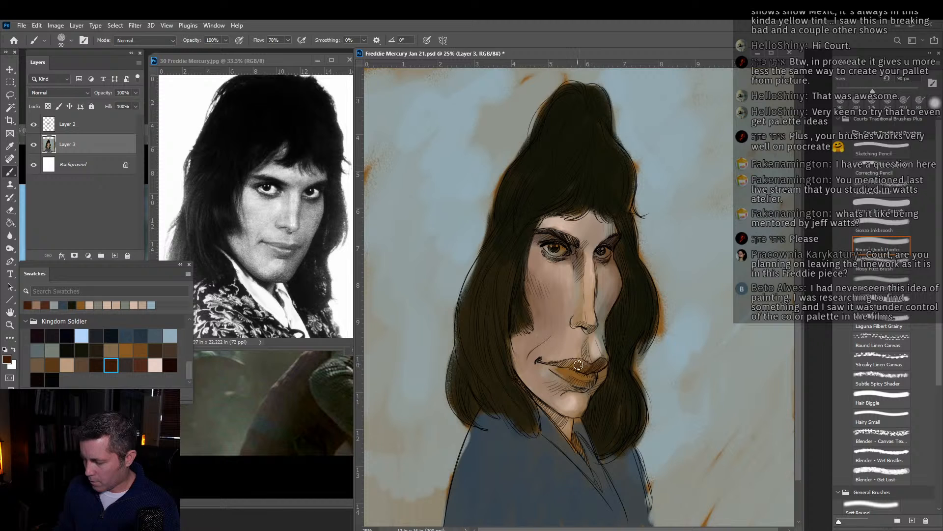
drag(588, 383, 584, 378)
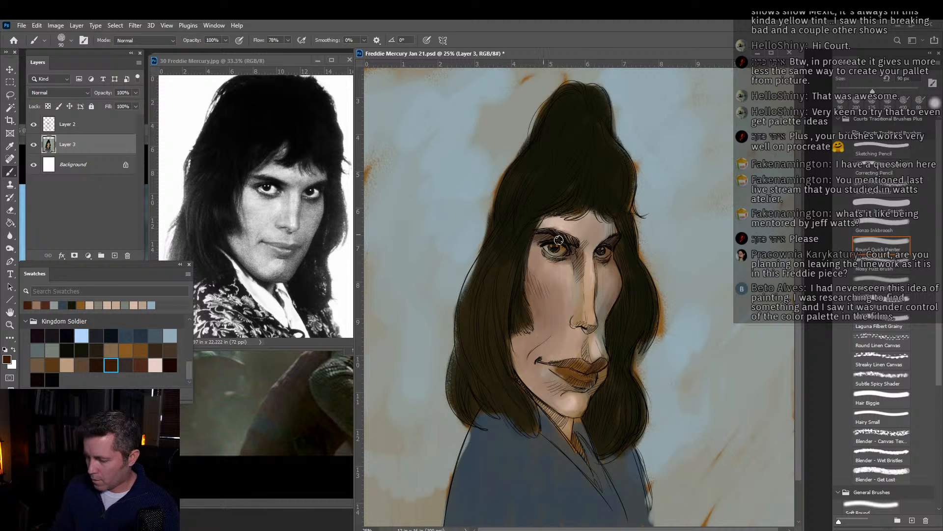
key(bracketright)
key(bracketright)
key(bracketright)
key(bracketright)
key(bracketright)
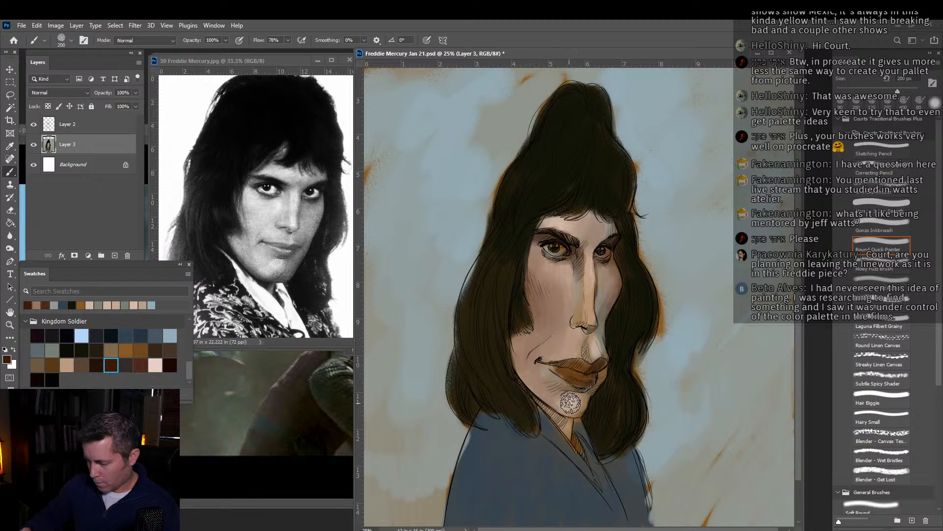
alt+click(684, 357)
Paint the shirt collar down both sides of the neck opening with the light blue swatch, using an 80 px brush.
click(81, 335)
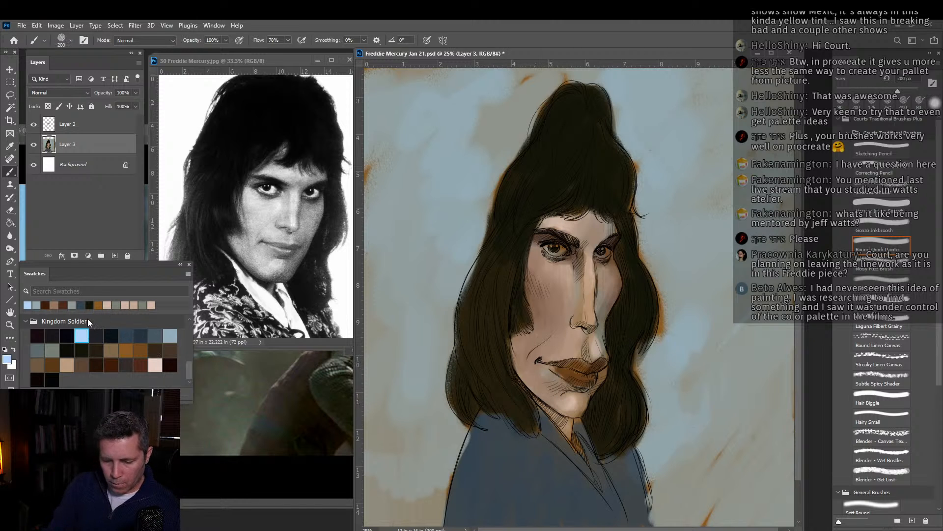
key(bracketleft)
key(bracketleft)
key(bracketleft)
key(bracketleft)
key(bracketleft)
key(bracketleft)
drag(540, 426, 565, 449)
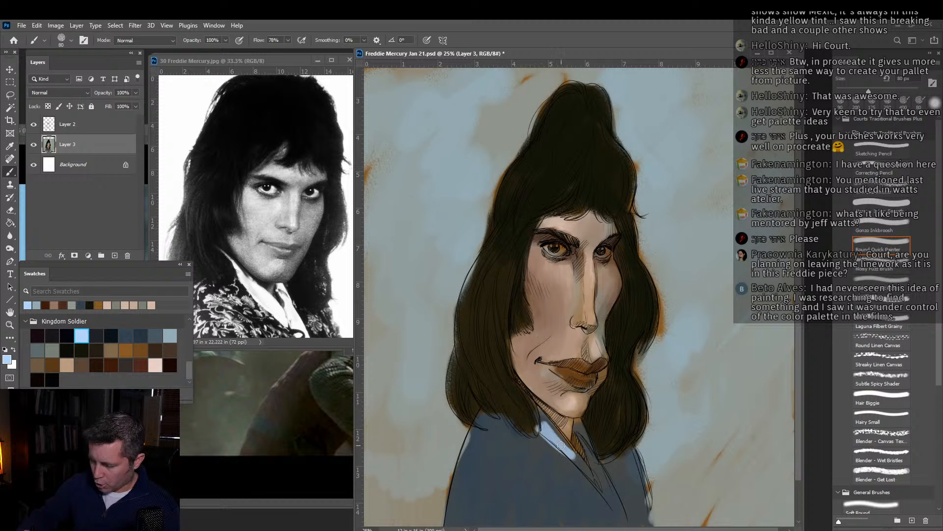
drag(538, 412, 594, 484)
drag(566, 451, 606, 500)
drag(580, 437, 616, 504)
mouse_move(583, 440)
mouse_down()
mouse_move(618, 504)
mouse_move(614, 495)
mouse_up()
drag(575, 421, 623, 514)
drag(618, 509, 591, 477)
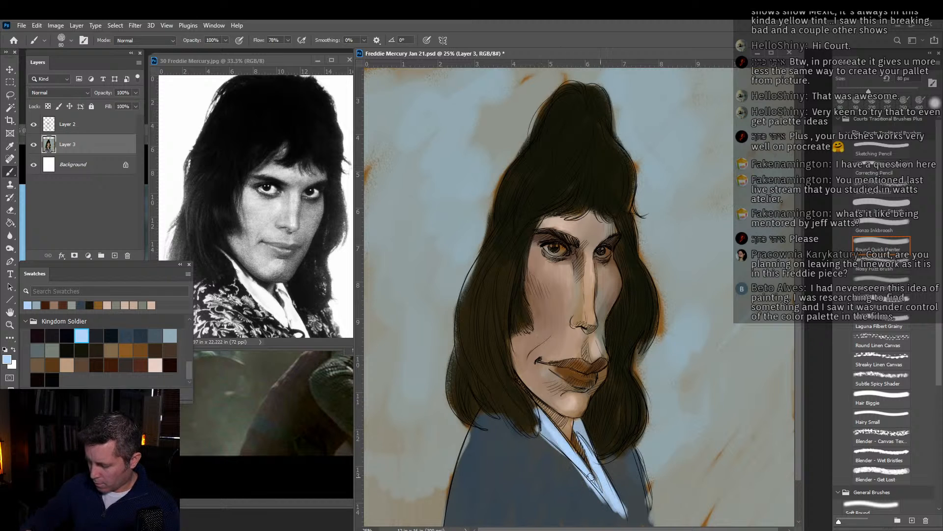
drag(537, 428, 613, 517)
Shade the jacket below the hair and across both shoulders with the dark navy swatch, using a 250 px brush.
alt+click(560, 480)
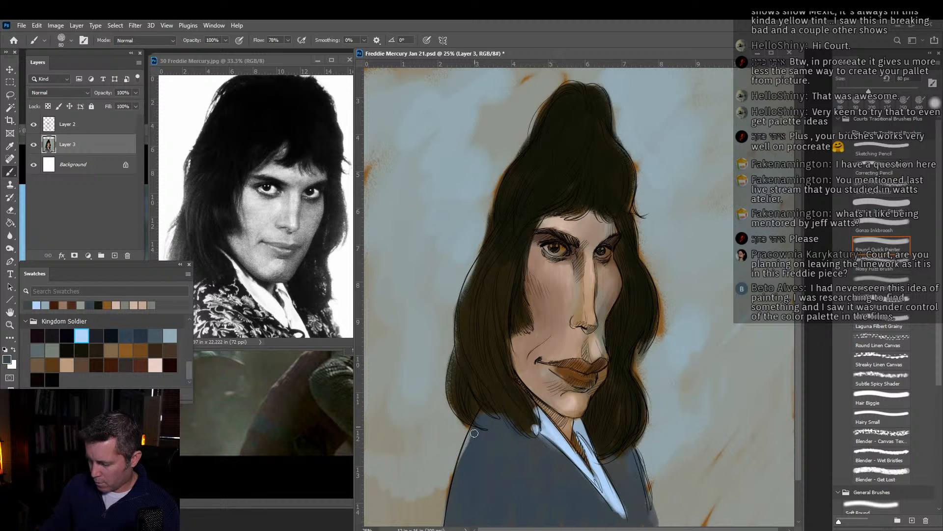
click(112, 335)
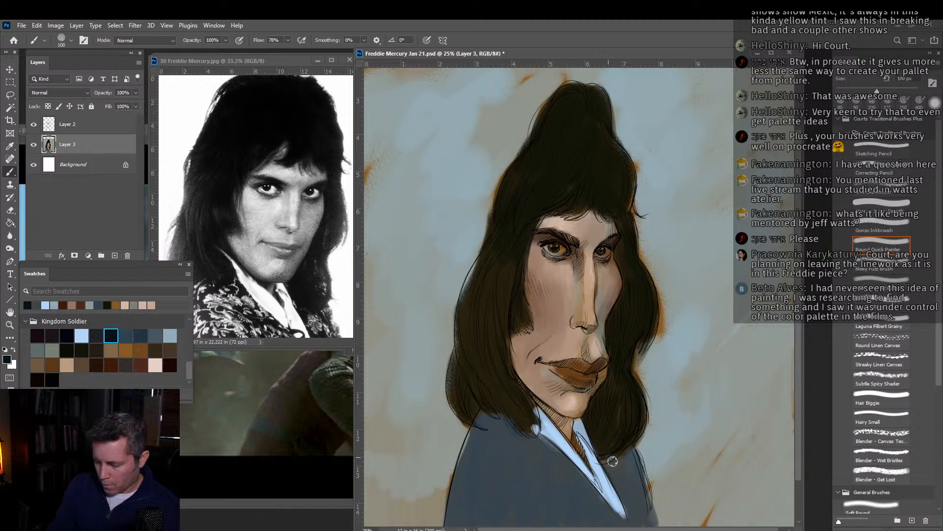
key(bracketright)
key(bracketright)
key(bracketright)
key(bracketright)
key(bracketright)
key(bracketright)
key(bracketright)
mouse_move(633, 457)
mouse_down()
mouse_move(645, 513)
mouse_move(629, 486)
mouse_move(623, 511)
mouse_move(642, 510)
mouse_move(621, 492)
mouse_up()
mouse_move(487, 435)
mouse_down()
mouse_move(462, 476)
mouse_move(470, 449)
mouse_move(454, 528)
mouse_move(482, 431)
mouse_move(465, 512)
mouse_move(491, 429)
mouse_move(561, 458)
mouse_move(584, 484)
mouse_move(543, 477)
mouse_up()
Blend the shadow across the near shoulder of the jacket with blue tones sampled from the jacket.
alt+click(542, 494)
alt+click(495, 468)
mouse_move(483, 449)
mouse_down()
mouse_move(480, 493)
mouse_move(472, 500)
mouse_move(482, 446)
mouse_move(464, 511)
mouse_move(498, 435)
mouse_move(535, 470)
mouse_move(550, 519)
mouse_move(529, 444)
mouse_move(547, 495)
mouse_move(540, 446)
mouse_move(570, 473)
mouse_move(556, 518)
mouse_move(513, 438)
mouse_move(464, 457)
mouse_move(463, 519)
mouse_move(483, 466)
mouse_move(527, 442)
mouse_move(486, 412)
mouse_move(523, 422)
mouse_move(510, 458)
mouse_move(495, 440)
mouse_move(480, 494)
mouse_move(481, 444)
mouse_move(535, 482)
mouse_move(517, 445)
mouse_move(542, 496)
mouse_move(562, 480)
mouse_move(538, 458)
mouse_move(543, 498)
mouse_move(517, 472)
mouse_move(562, 506)
mouse_move(519, 441)
mouse_move(544, 480)
mouse_move(534, 510)
mouse_move(535, 464)
mouse_move(482, 461)
mouse_move(459, 516)
mouse_move(479, 440)
mouse_move(456, 503)
mouse_move(490, 445)
mouse_move(538, 449)
mouse_up()
alt+click(533, 445)
alt+click(495, 441)
alt+click(495, 448)
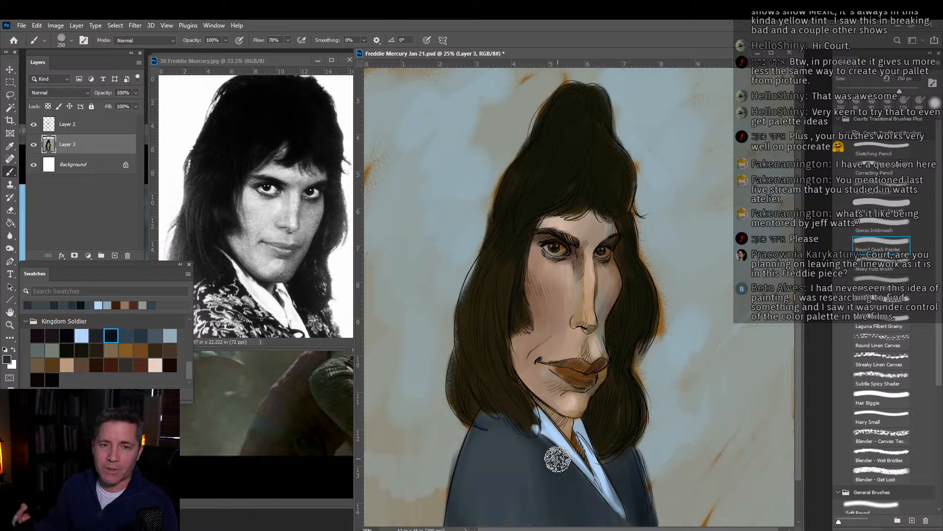
Blend the shading on the near cheek beside the sideburn with skin tones sampled from the face, using a 125 px brush.
alt+click(565, 301)
key(bracketleft)
key(bracketleft)
key(bracketleft)
key(bracketleft)
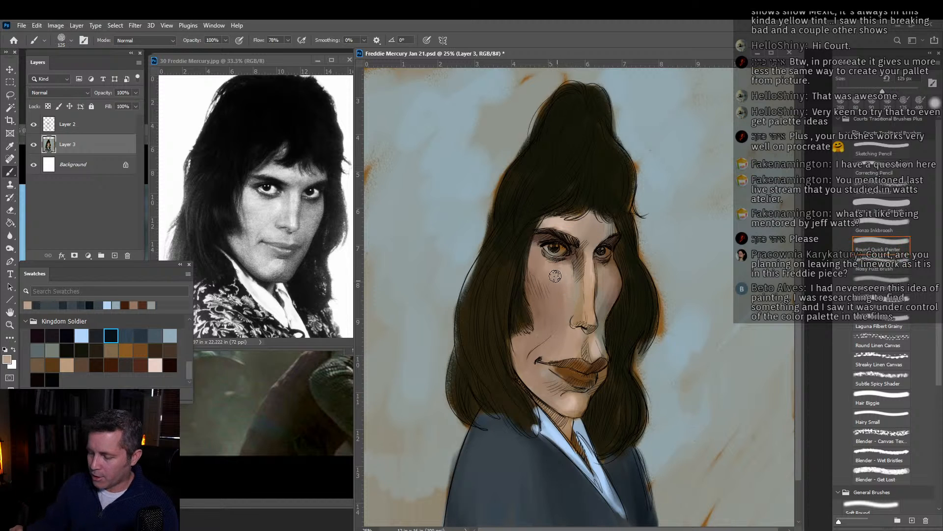
mouse_move(561, 297)
mouse_down()
mouse_move(567, 330)
mouse_move(555, 307)
mouse_move(561, 344)
mouse_move(543, 354)
mouse_up()
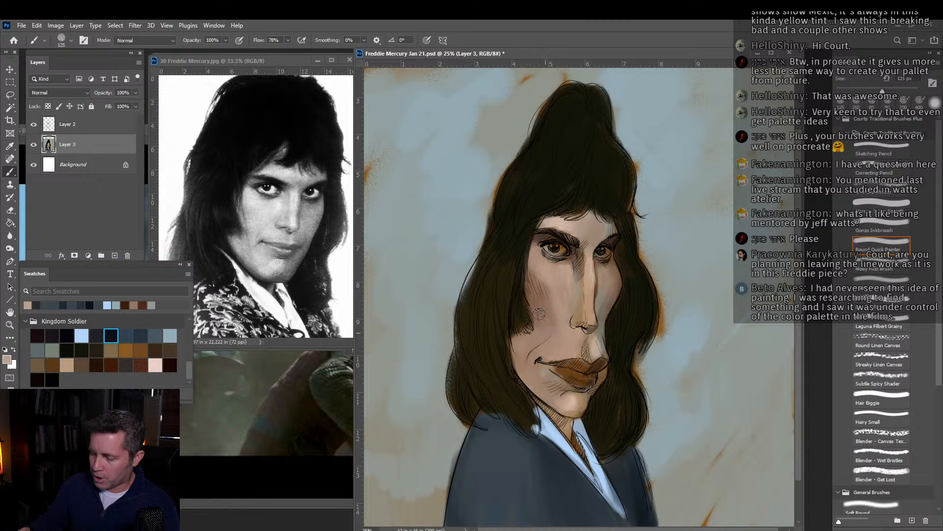
mouse_move(539, 314)
mouse_down()
mouse_move(548, 331)
mouse_move(534, 295)
mouse_move(561, 315)
mouse_move(534, 256)
mouse_up()
mouse_move(596, 238)
mouse_down()
mouse_move(611, 226)
mouse_move(599, 238)
mouse_up()
alt+click(614, 294)
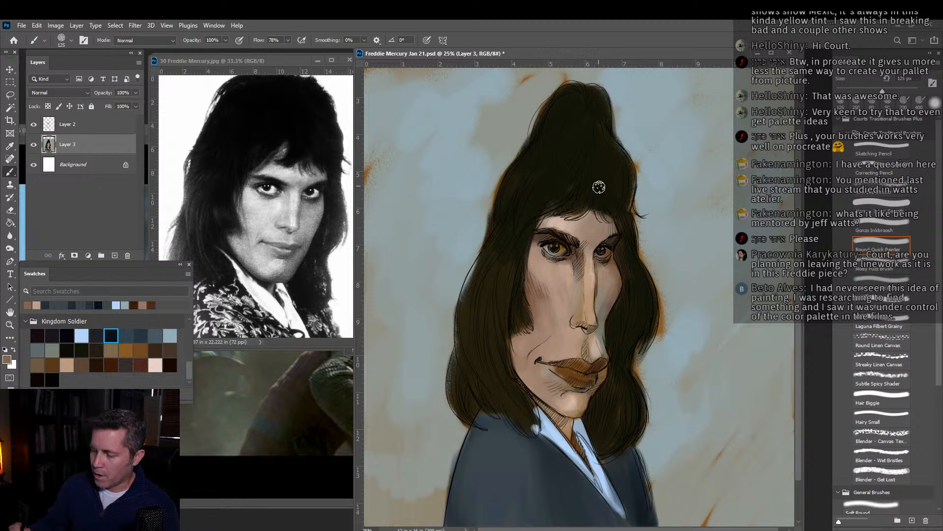
alt+click(565, 259)
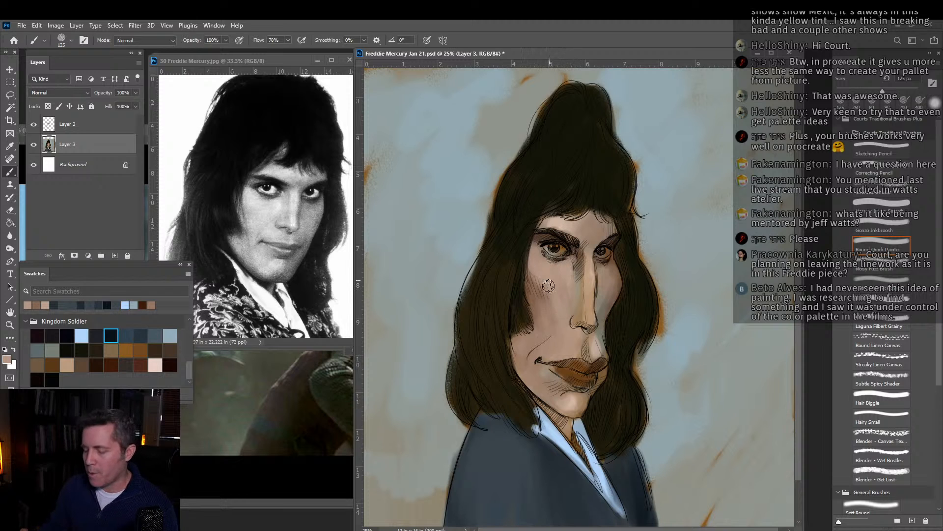
drag(541, 280, 544, 292)
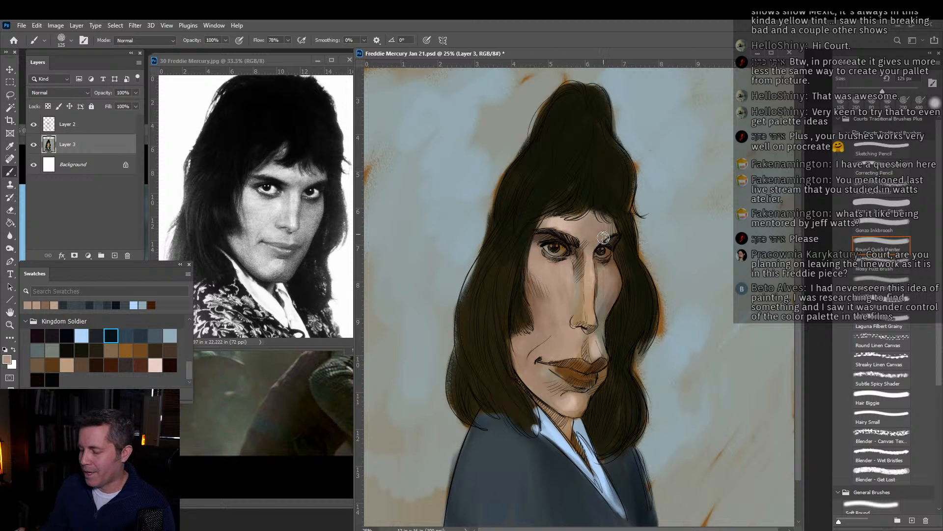
Soften the shading on the far cheek beside the nose with skin tones sampled from that area.
alt+click(599, 320)
drag(605, 291, 603, 312)
alt+click(601, 337)
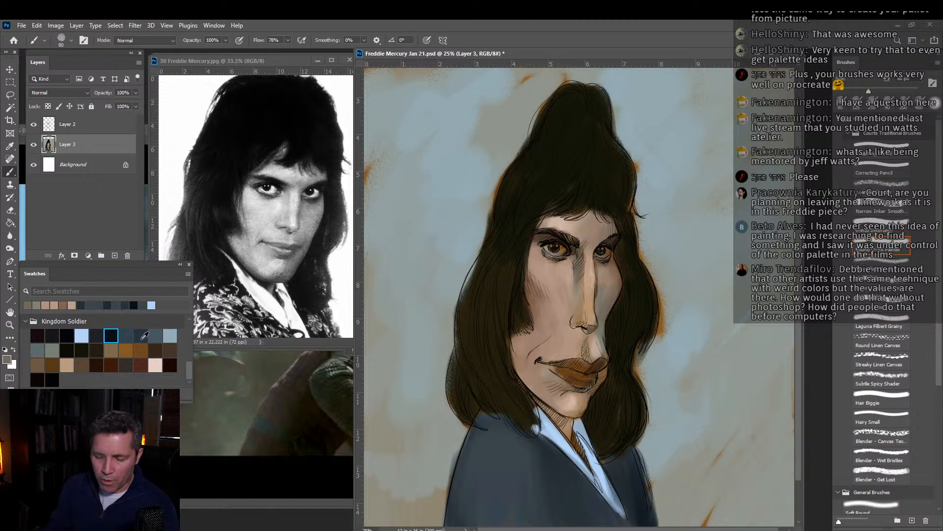
Paint sampled skin tones on the forehead and beneath the near eye on Layer 3, starting from the medium brown Kingdom Soldier swatch.
click(110, 349)
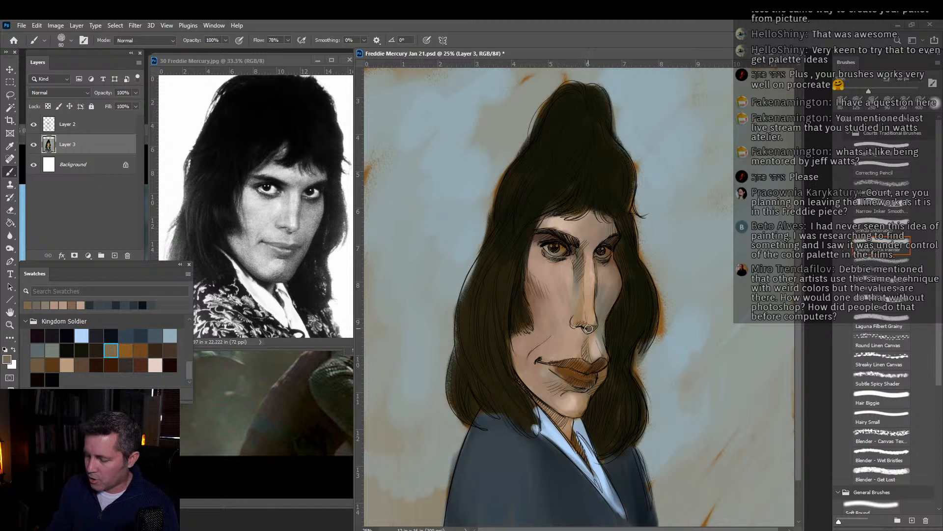
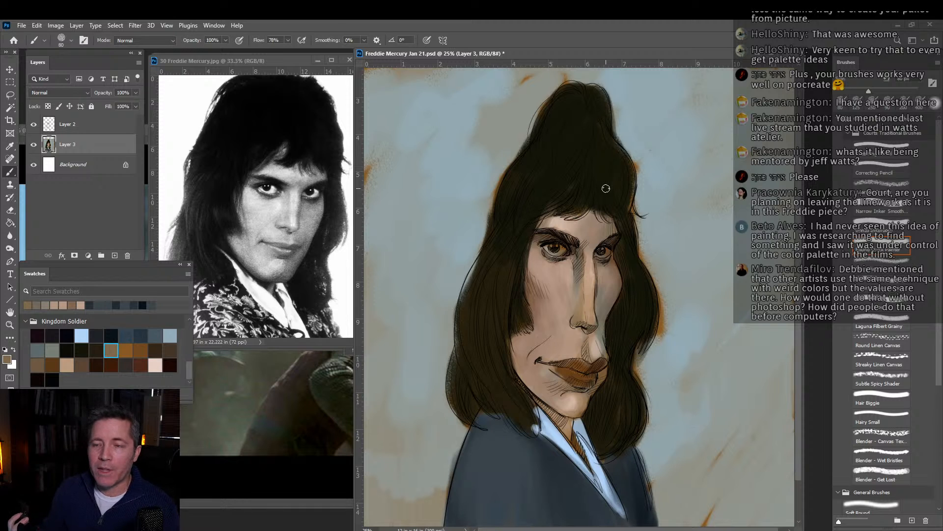
alt+click(590, 225)
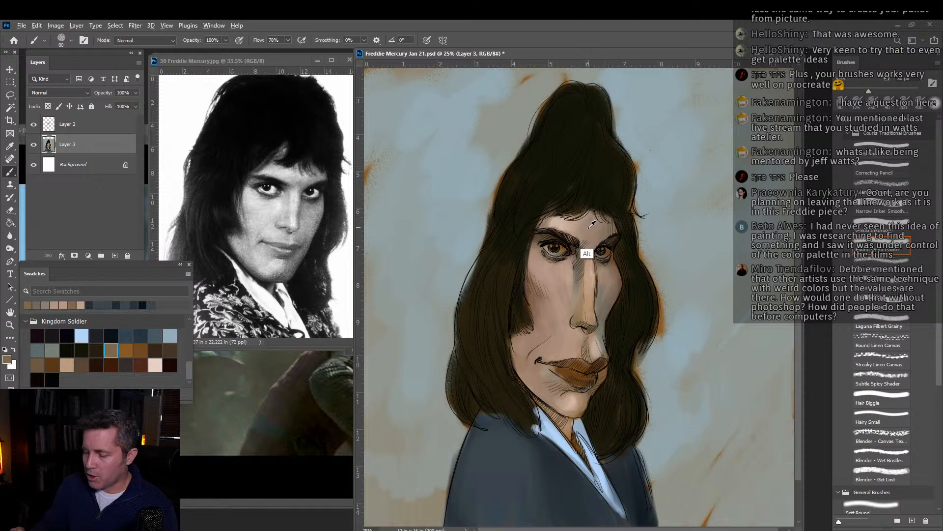
alt+click(558, 218)
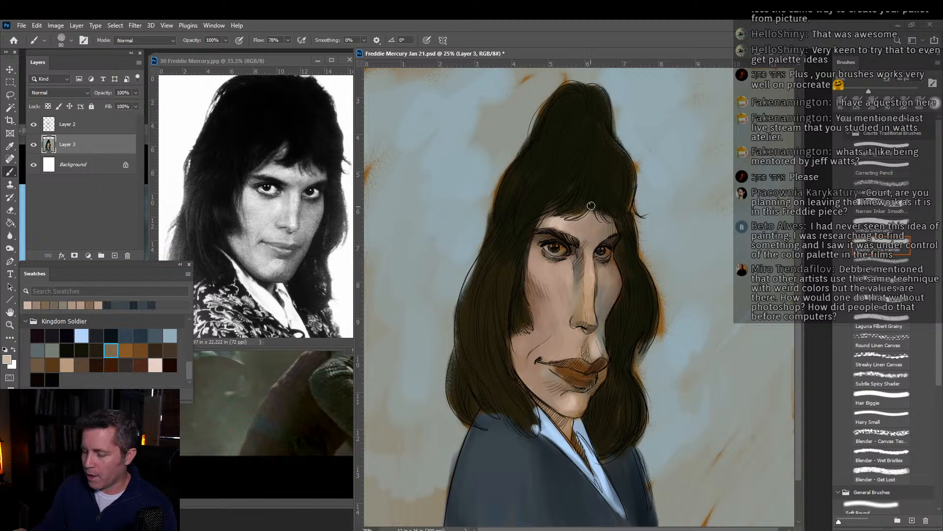
alt+click(573, 226)
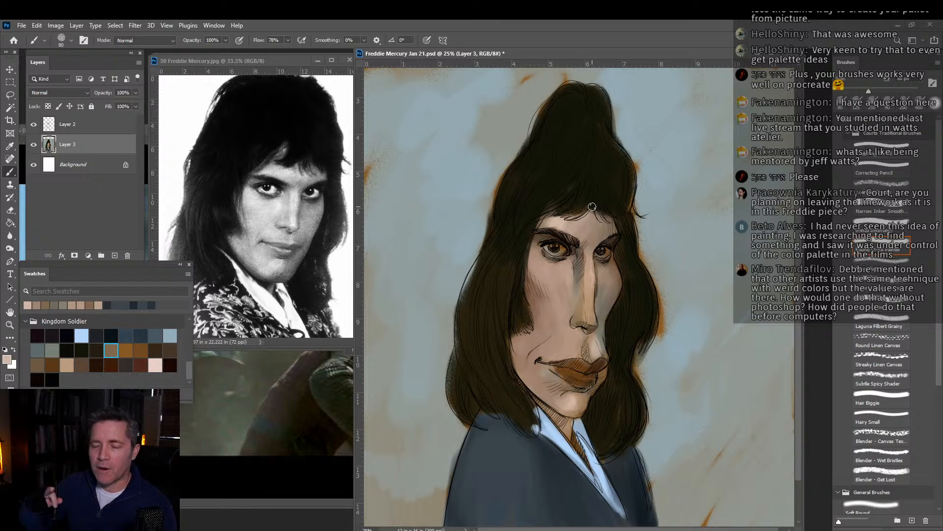
alt+click(569, 257)
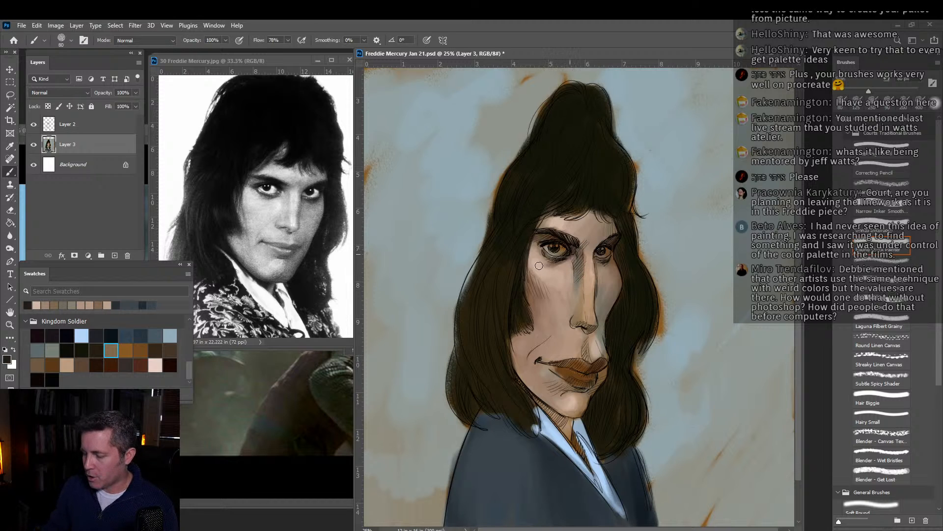
drag(543, 269, 561, 265)
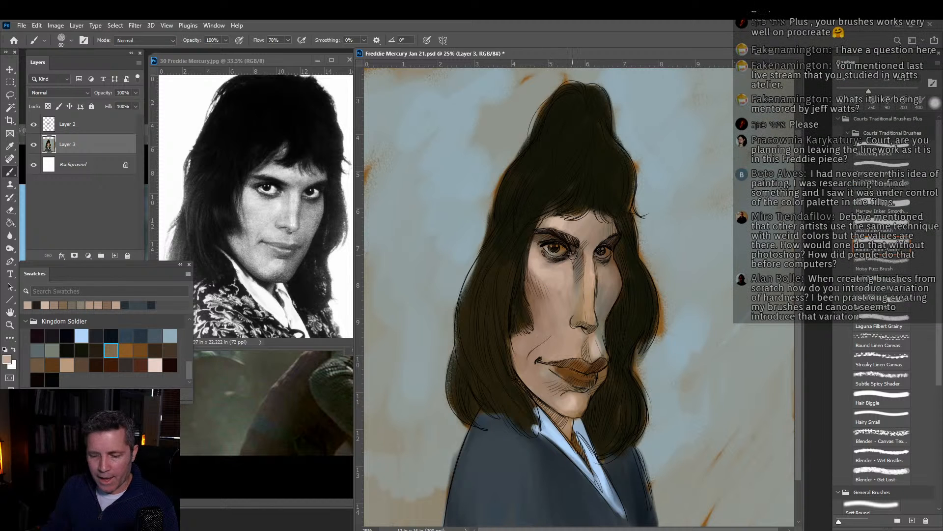
Model the near cheek between the sideburn and the mouth with brush strokes in light and dark skin tones sampled from the face.
alt+click(550, 307)
drag(535, 299, 547, 324)
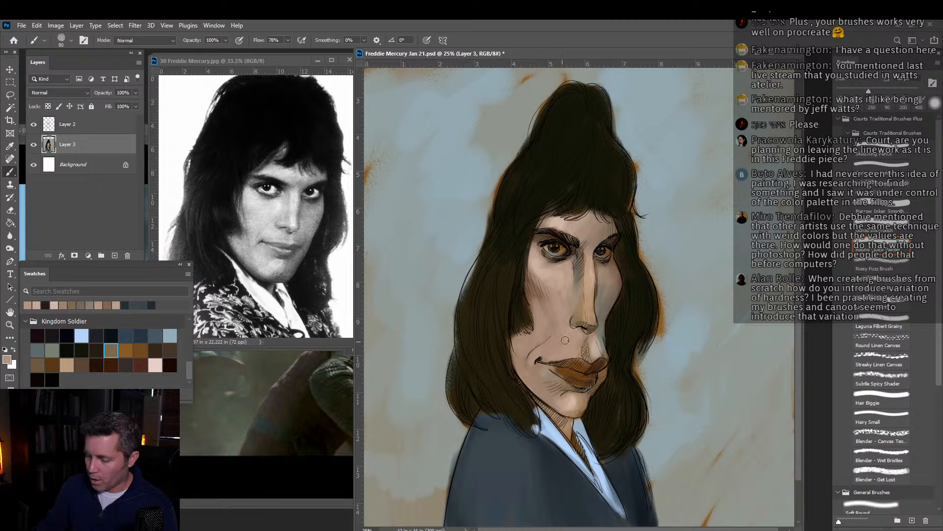
alt+click(567, 325)
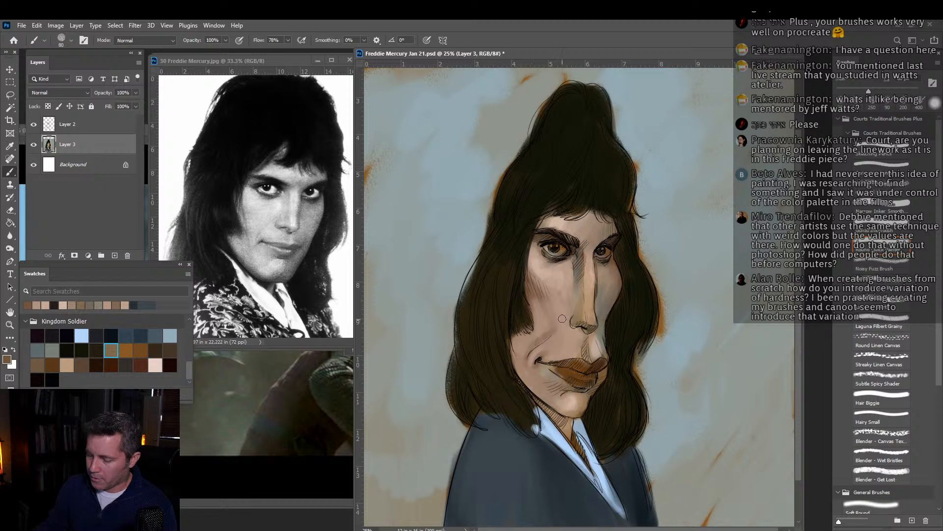
alt+click(537, 296)
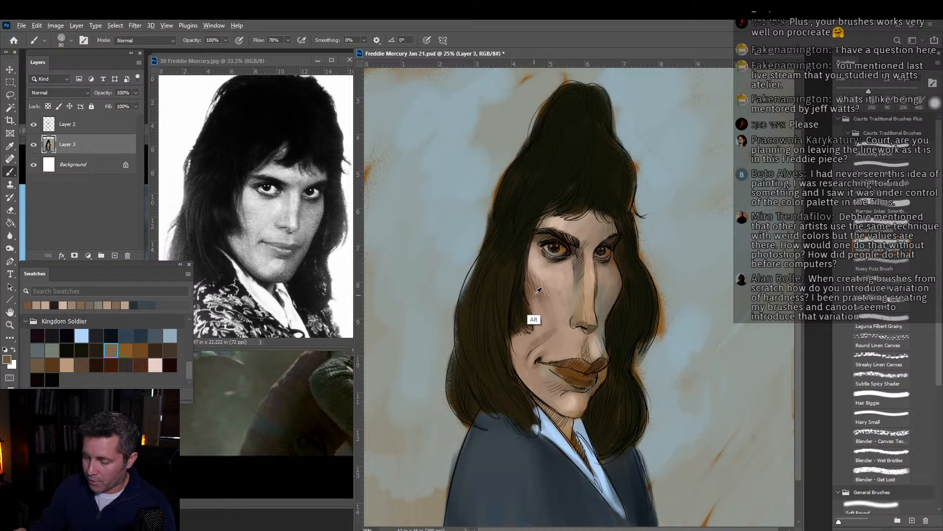
alt+click(553, 324)
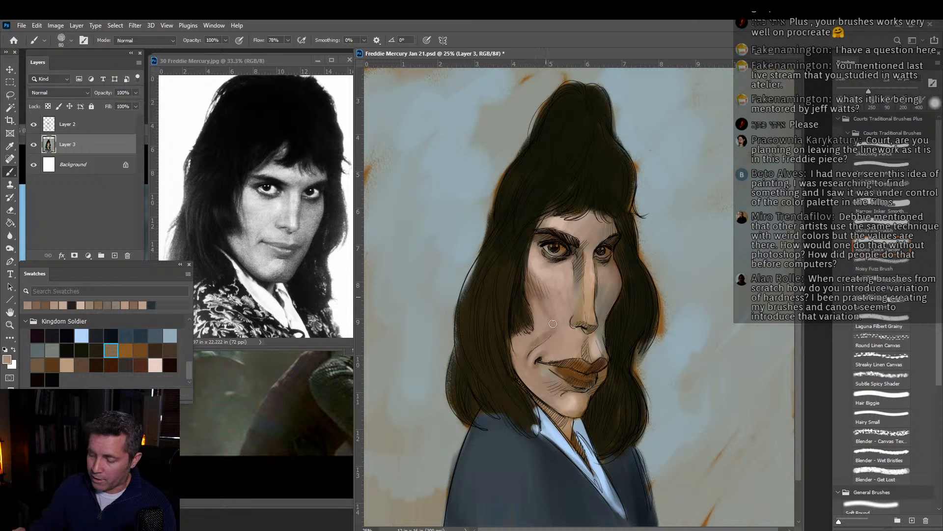
alt+click(538, 297)
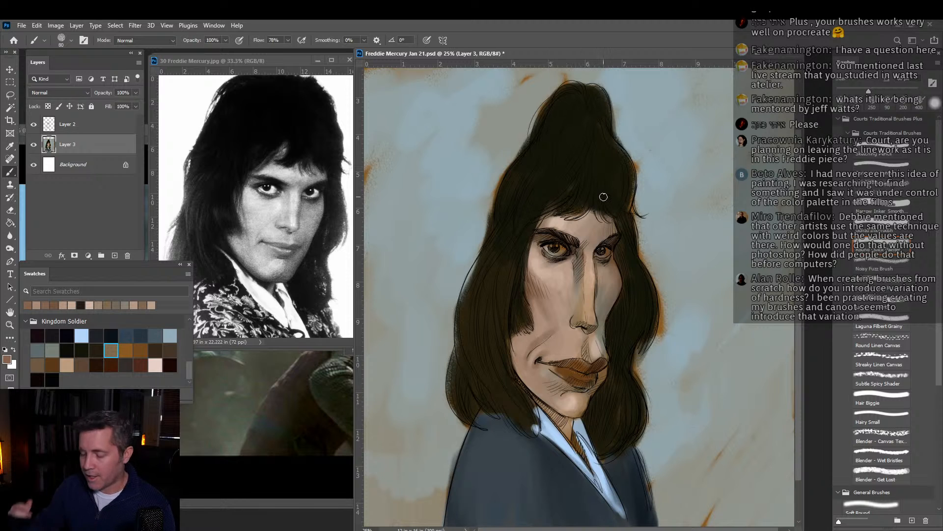
alt+click(545, 295)
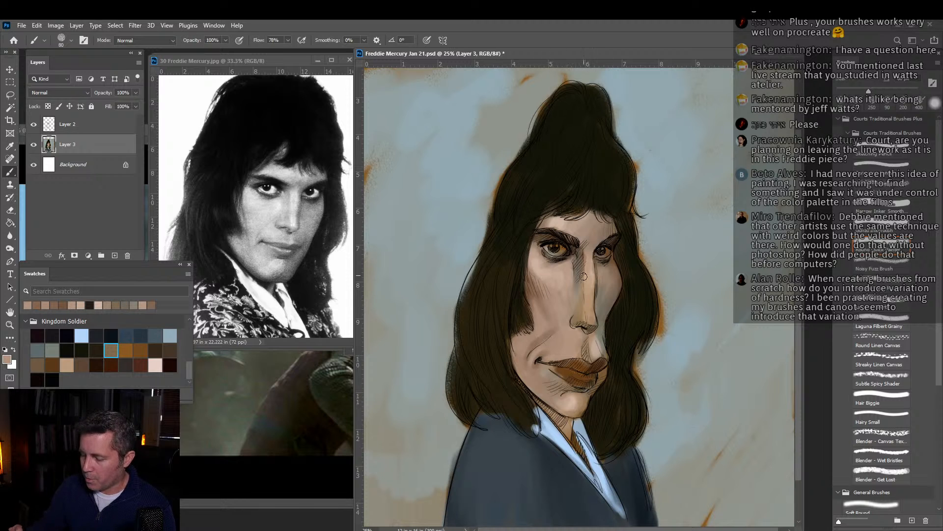
Blend sampled skin tones over the brow and the far cheek below the far eye.
alt+click(566, 278)
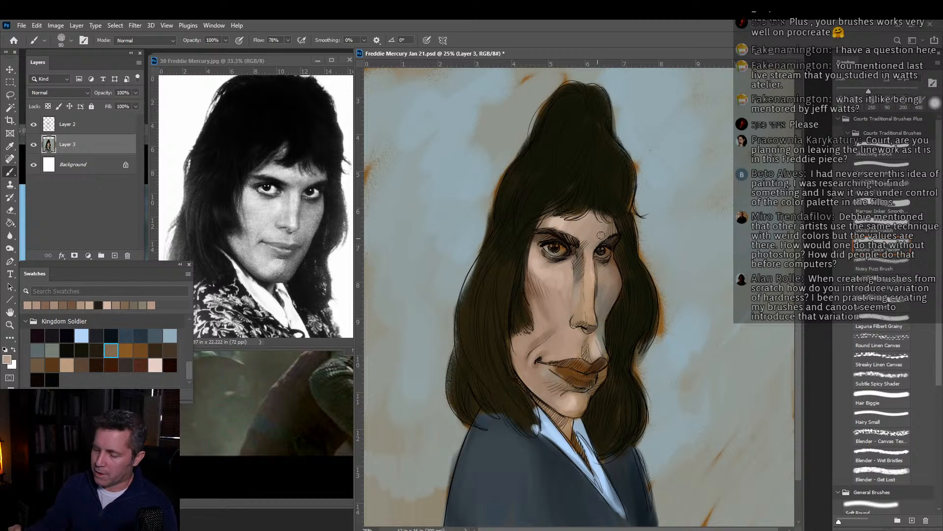
alt+click(604, 299)
drag(607, 274, 610, 275)
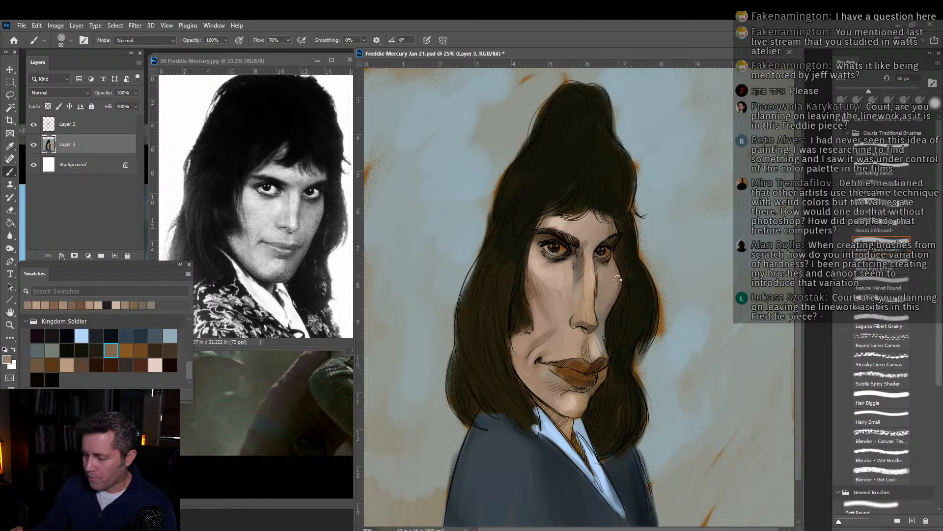
alt+click(560, 282)
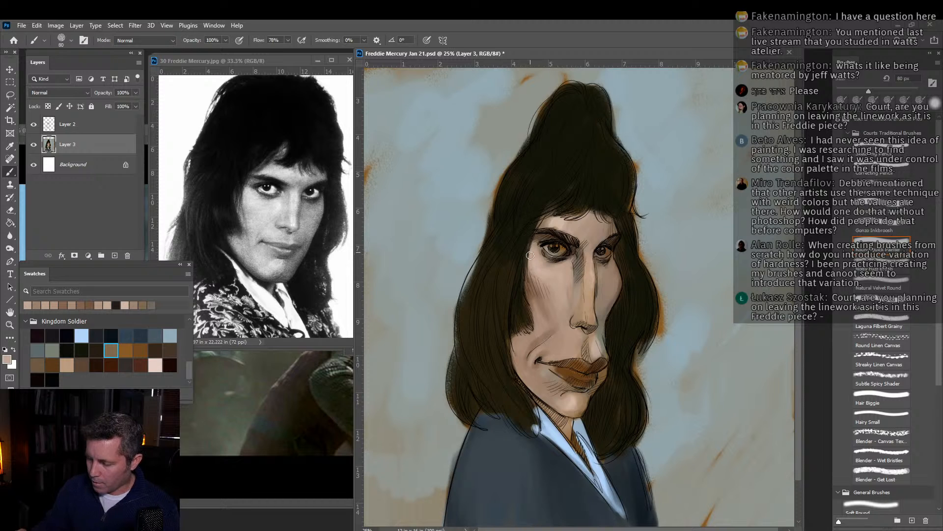
Shade beneath the near cheekbone with a darker brown Kingdom Soldier swatch and soften it into the cheek using sampled skin tones.
click(37, 364)
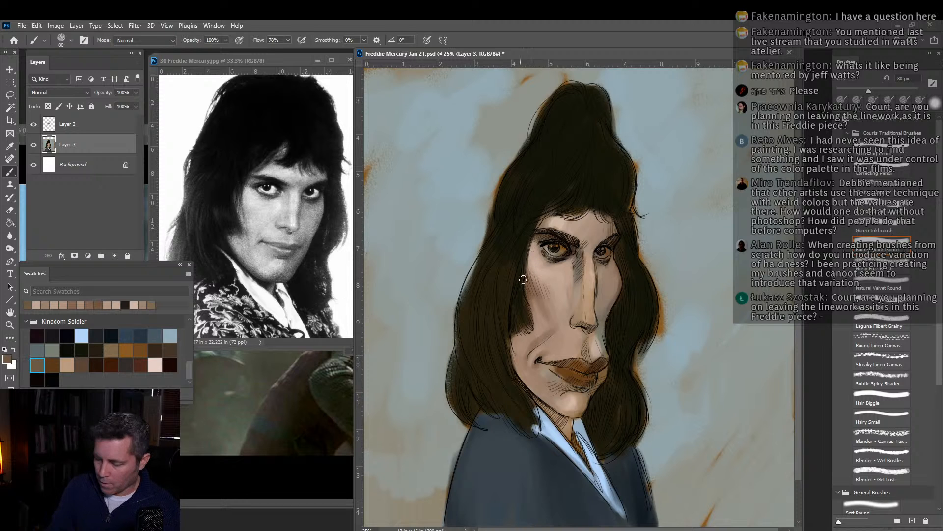
mouse_move(524, 279)
mouse_down()
mouse_move(536, 236)
mouse_move(542, 287)
mouse_move(540, 277)
mouse_move(547, 295)
mouse_up()
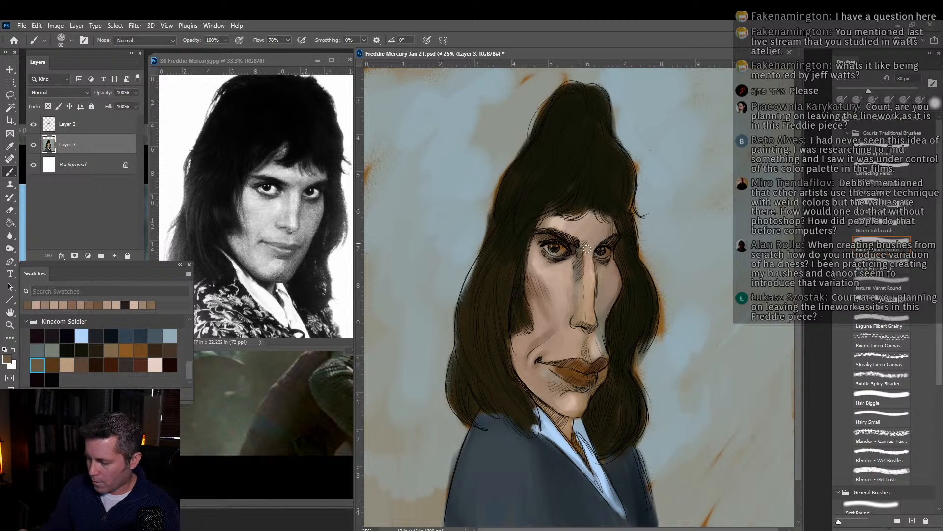
alt+click(538, 331)
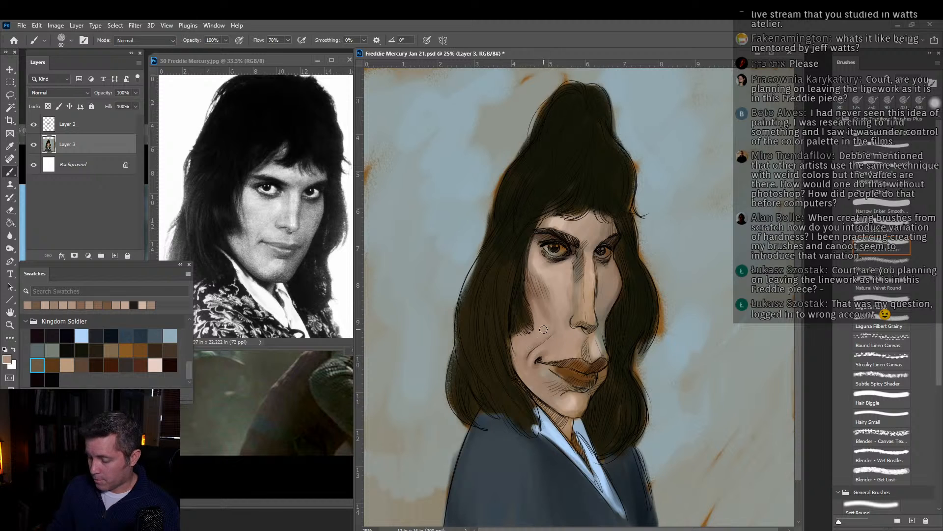
alt+click(541, 335)
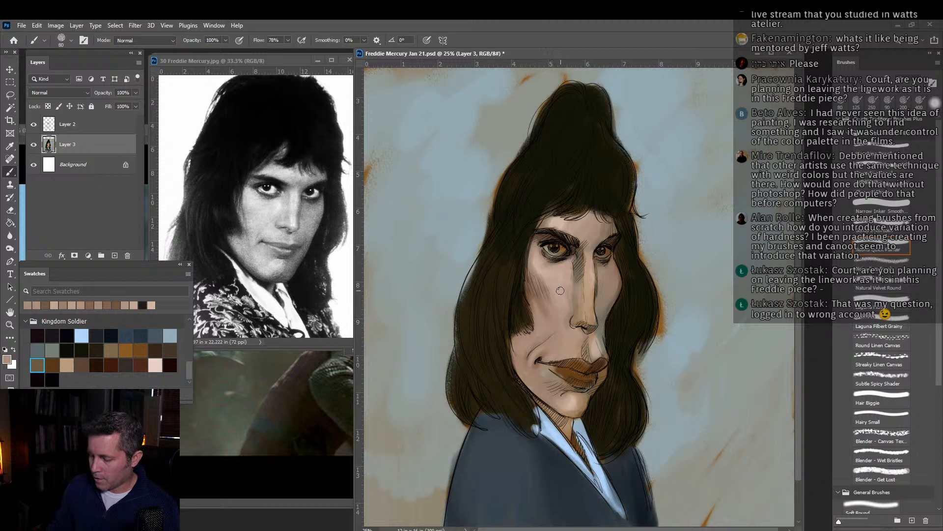
alt+click(555, 325)
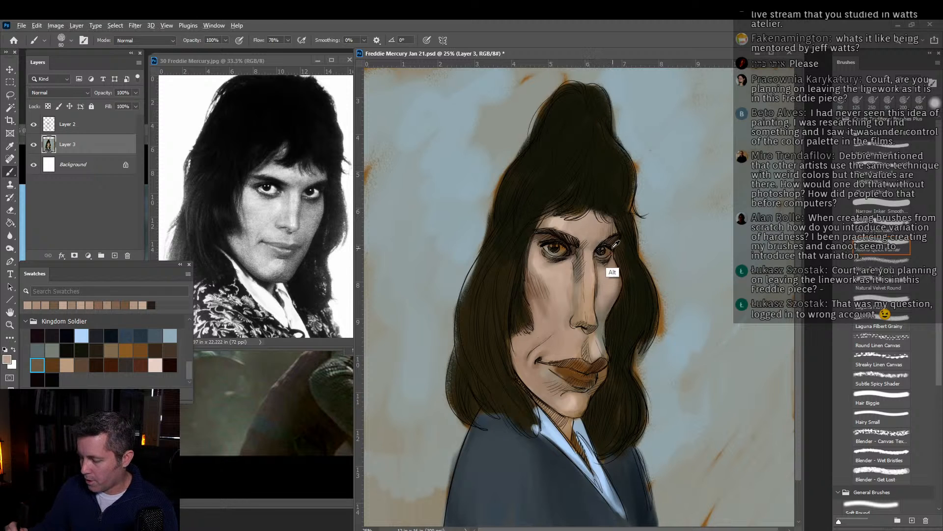
Paint the eye whites with light blue sampled from the shirt collar at brush size 70, and resample a skin tone at brush size 60.
alt+click(560, 431)
key(bracketleft)
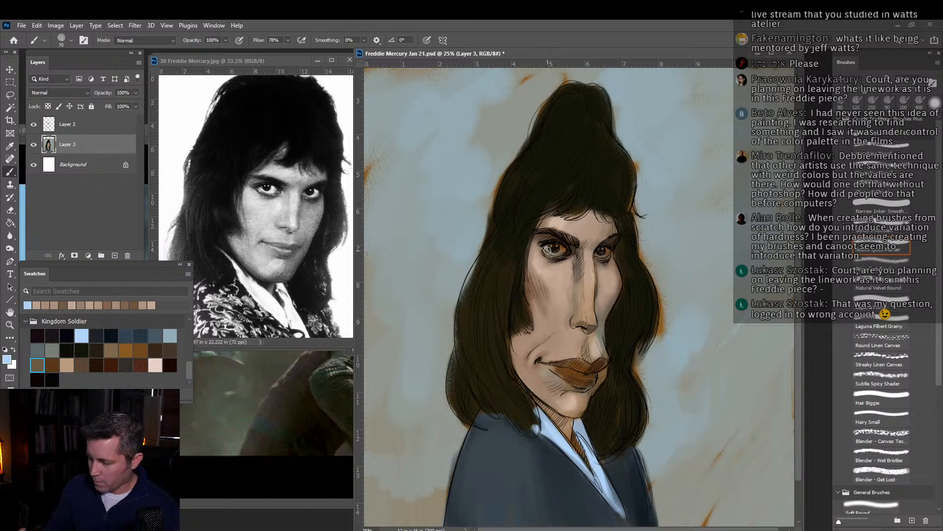
drag(547, 247, 563, 252)
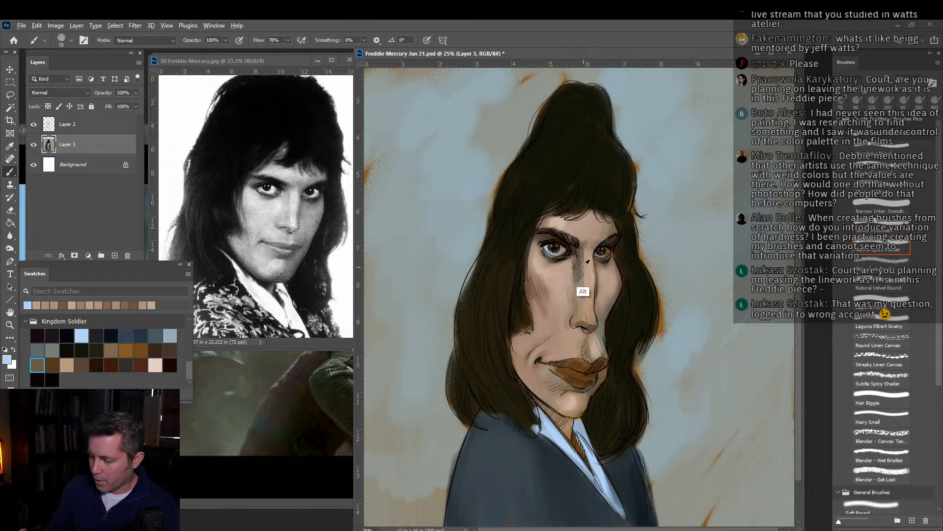
alt+click(579, 310)
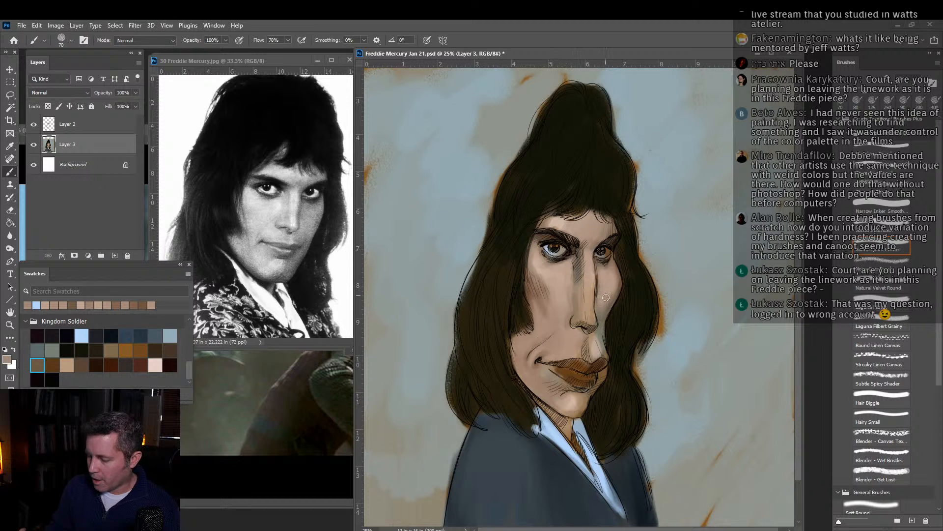
key(bracketleft)
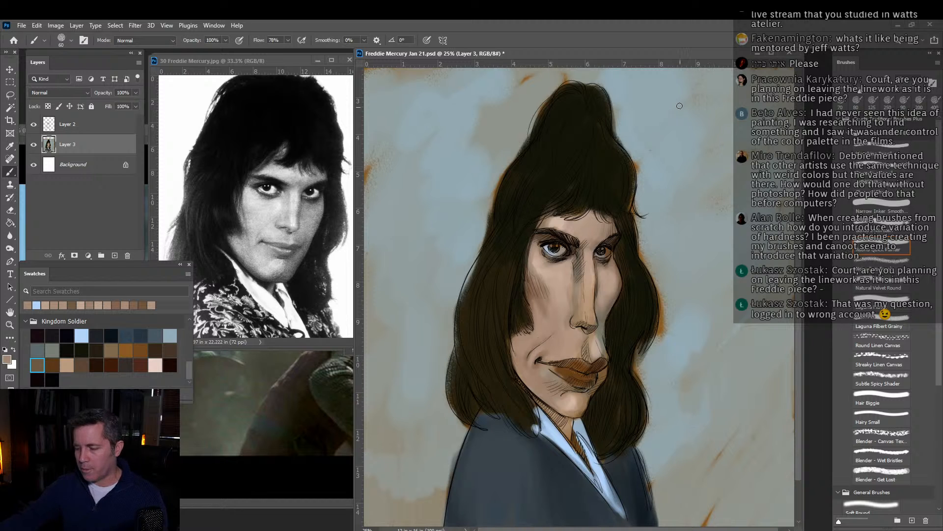
Move the painting's window aside, start opening another image, and look through the film stills in the Last Samurai folder.
drag(679, 51, 723, 80)
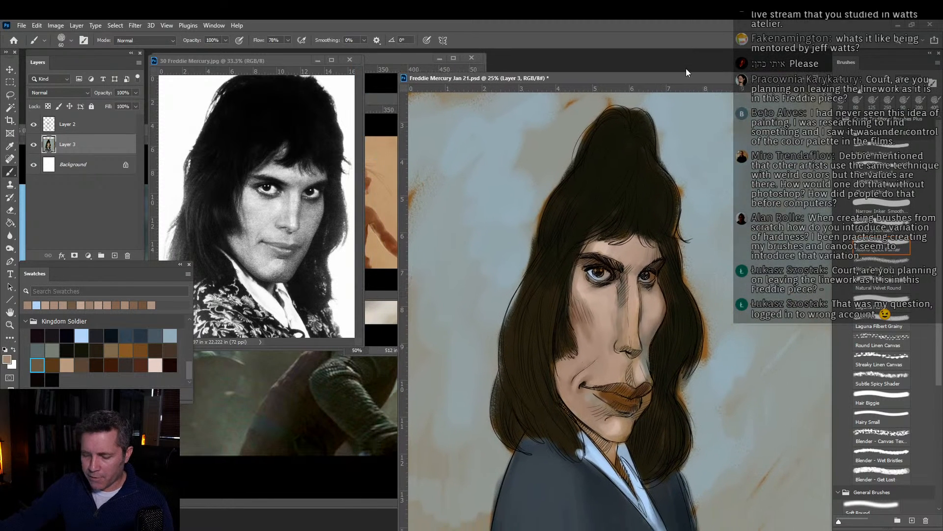
click(21, 25)
click(52, 47)
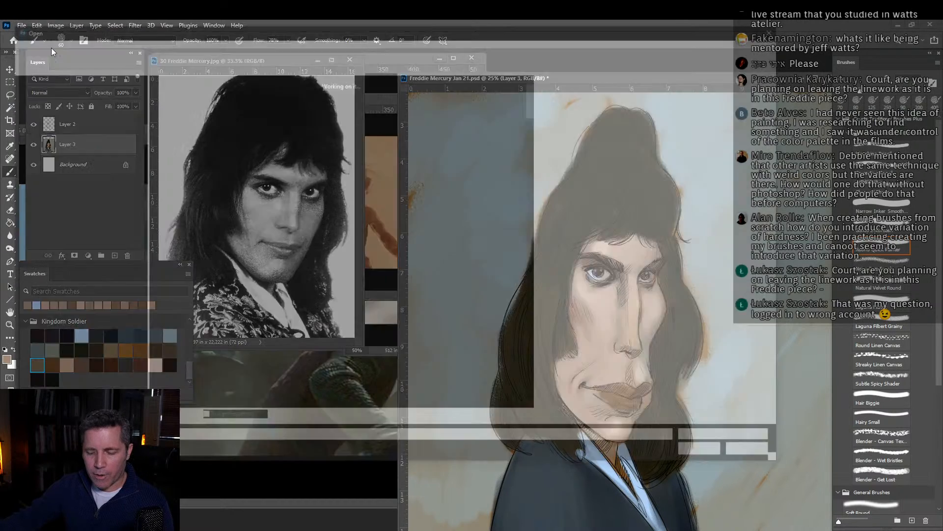
drag(535, 102, 560, 391)
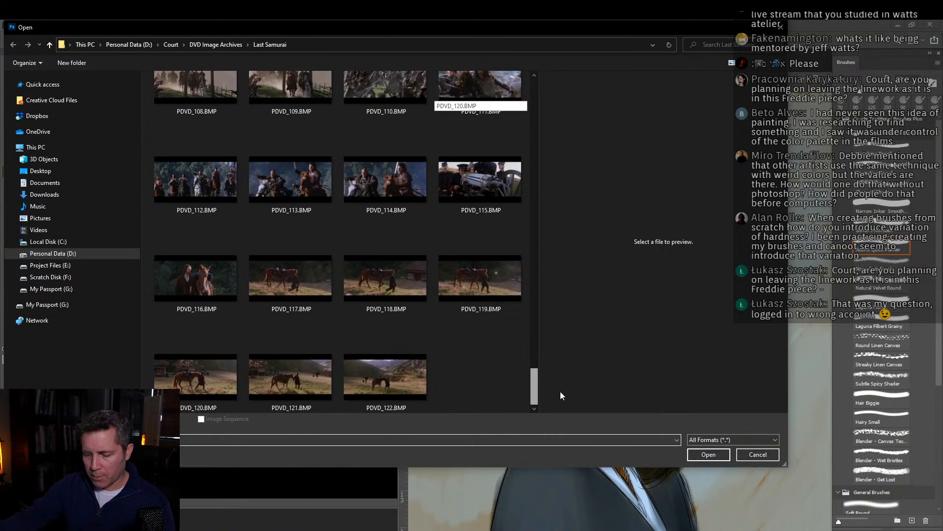
Go up to DVD Image Archives, open the Good Bad n Ugly folder, and preview PDVD_002.BMP.
click(210, 43)
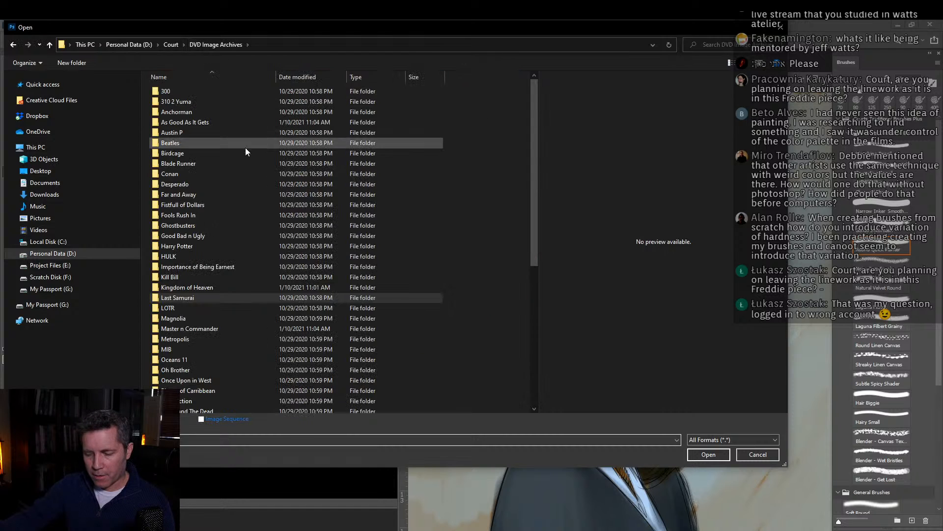
double_click(195, 238)
click(278, 116)
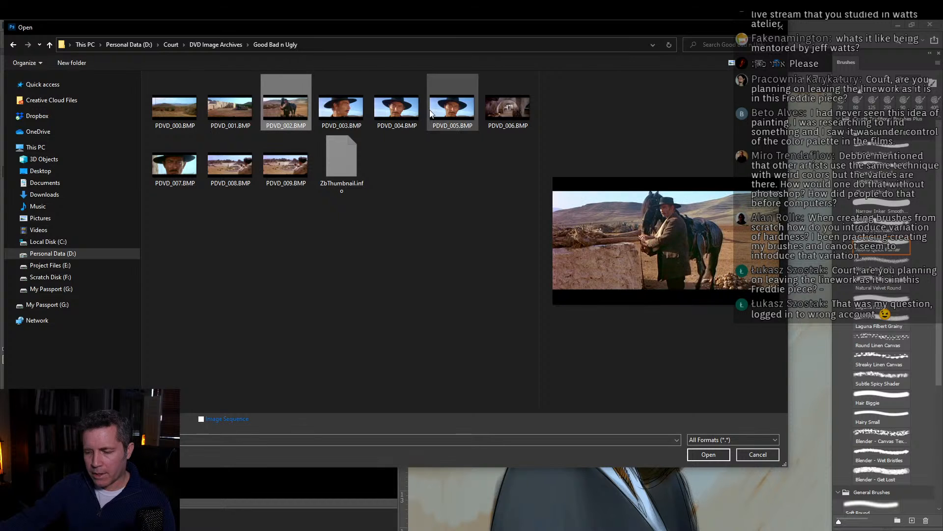
Open the Twilight folder in DVD Image Archives, preview PDVD_029.BMP, and enlarge the thumbnails of the film stills.
click(223, 47)
scroll(253, 227, down, 4)
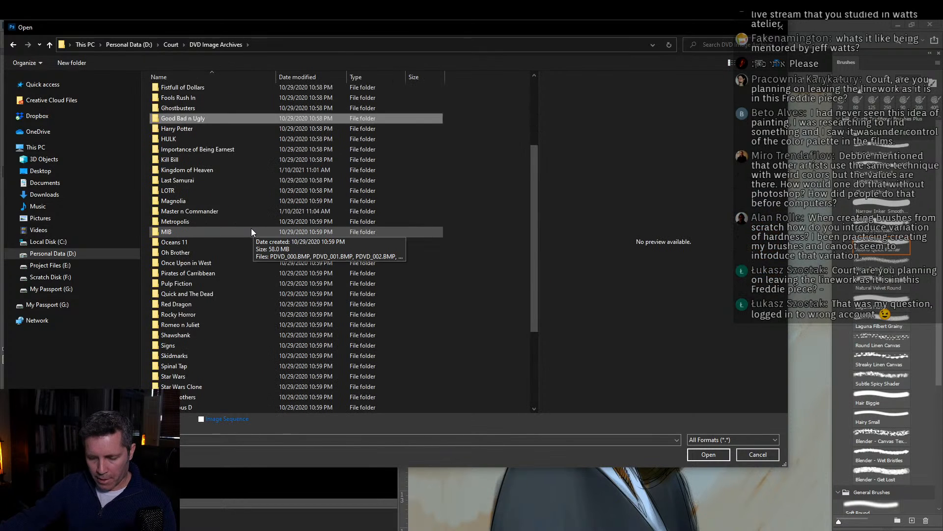
scroll(228, 325, down, 2)
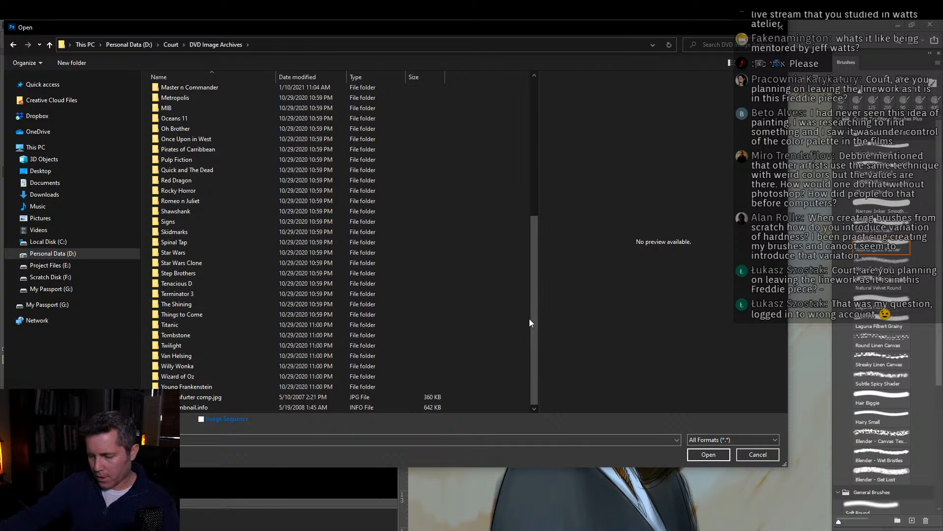
mouse_move(532, 320)
mouse_down()
mouse_move(535, 277)
mouse_move(532, 332)
mouse_up()
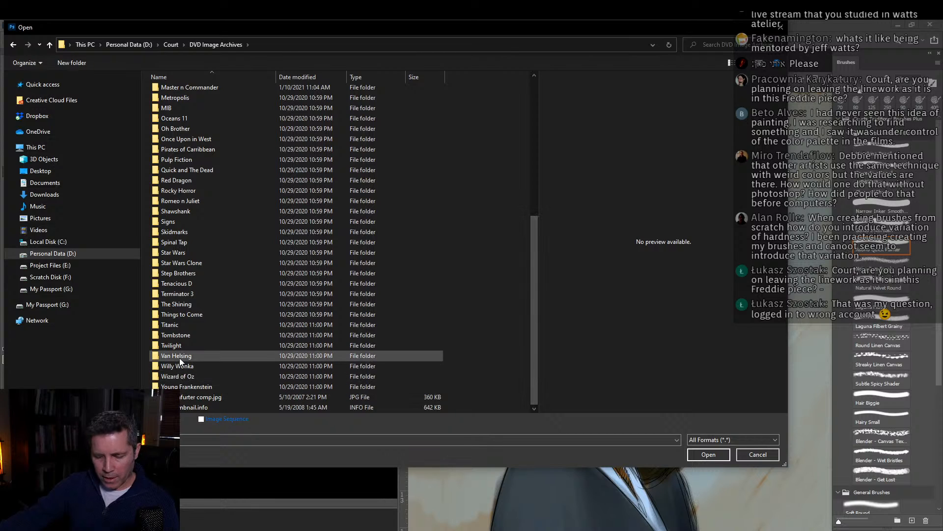
double_click(178, 345)
click(178, 344)
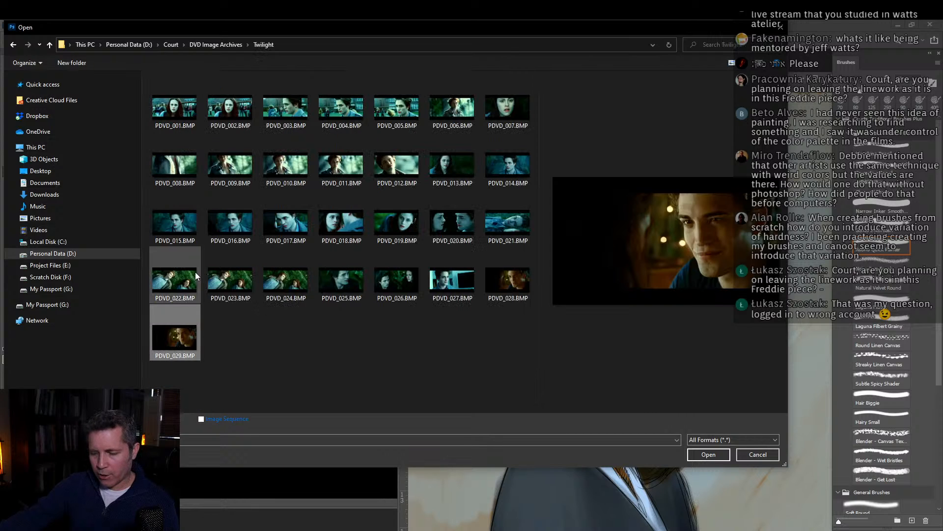
click(745, 64)
click(746, 51)
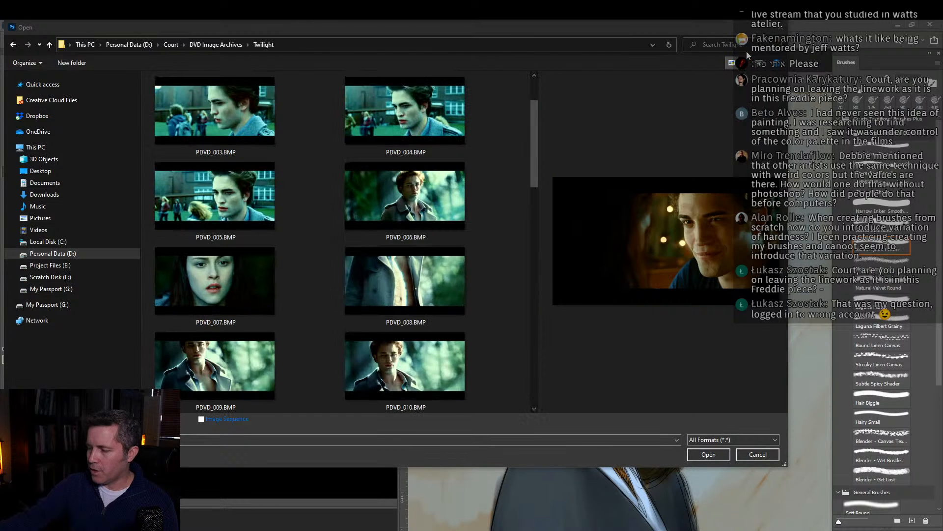
Preview the stills PDVD_004.BMP, PDVD_010.BMP, PDVD_007.BMP and PDVD_027.BMP in the Twilight folder.
click(402, 124)
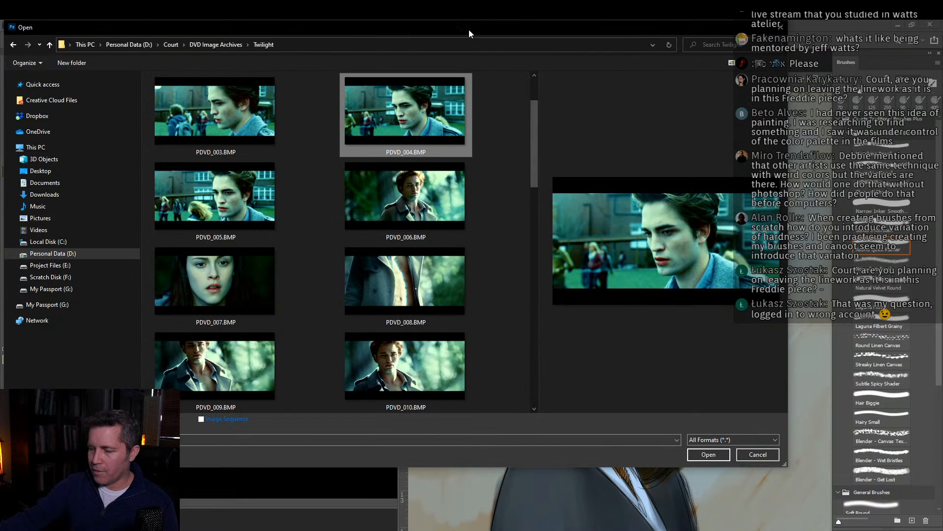
drag(469, 29, 465, 100)
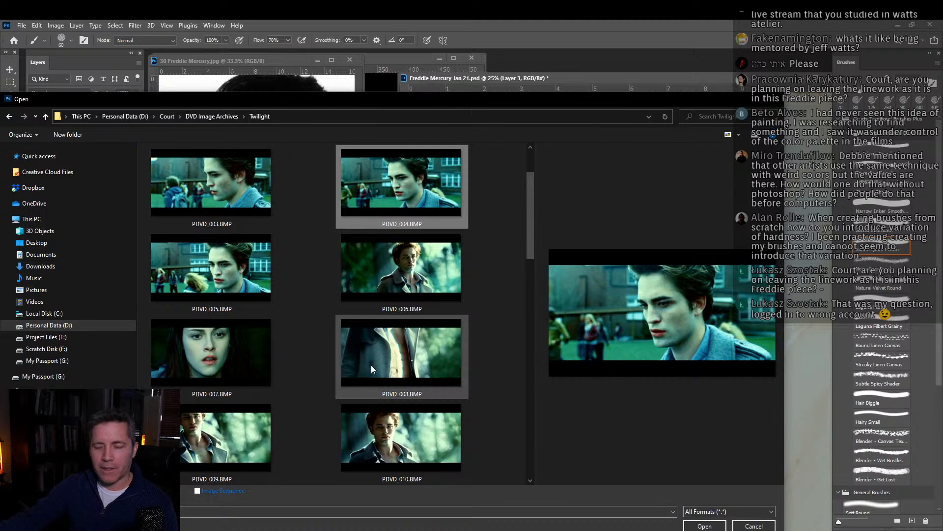
click(393, 441)
click(223, 365)
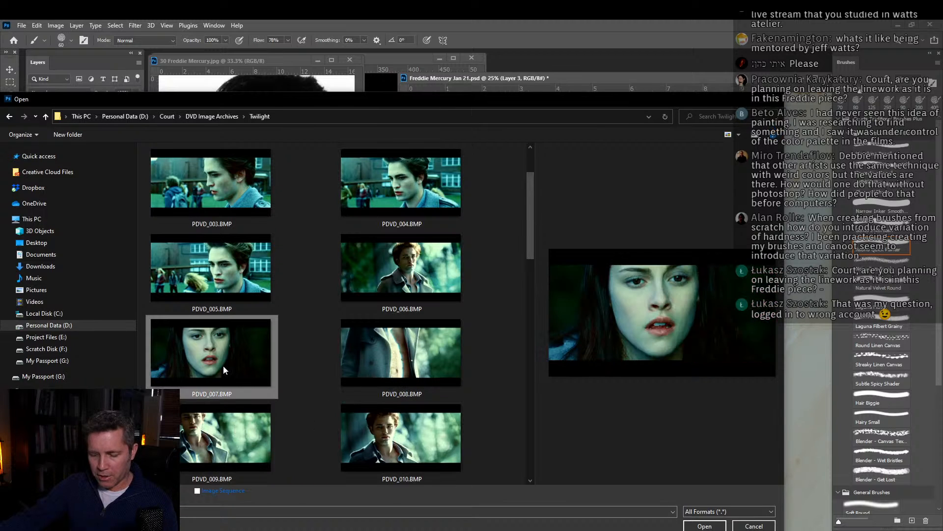
scroll(225, 450, down, 10)
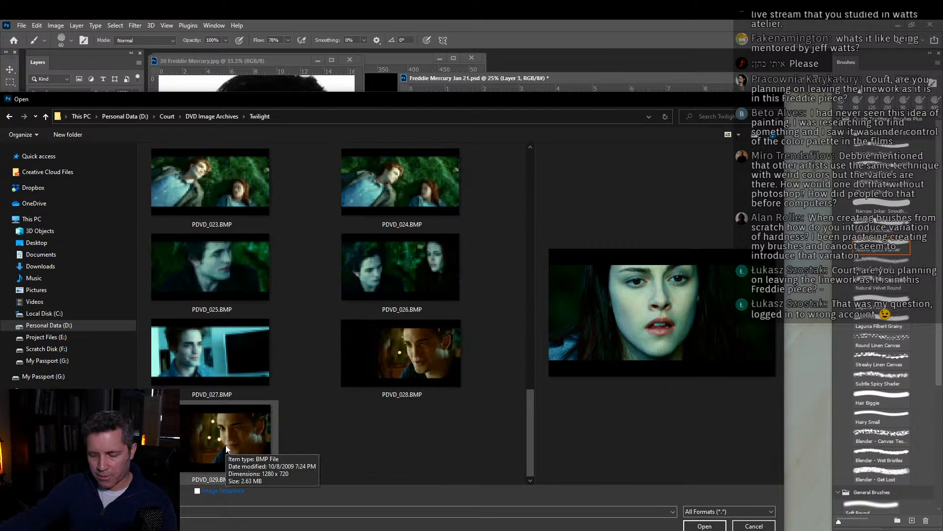
click(216, 352)
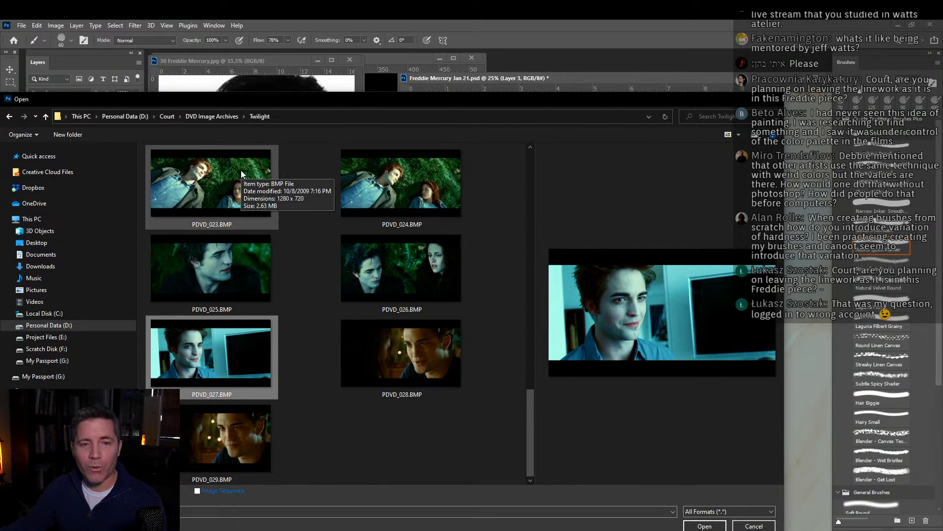
drag(256, 99, 261, 86)
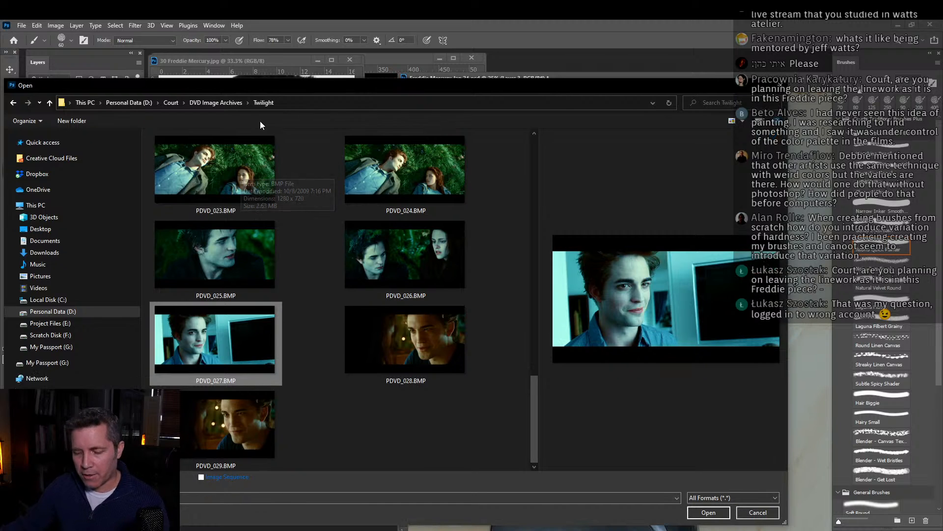
Go up to DVD Image Archives, open the Signs folder, and preview PDVD_005.BMP, PDVD_011.BMP, PDVD_012.BMP and PDVD_022.BMP.
click(234, 102)
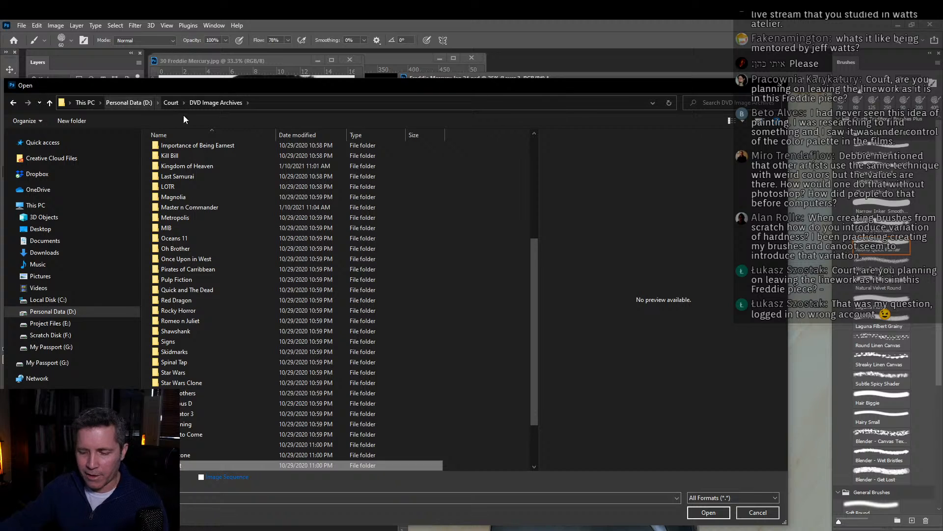
drag(246, 87, 242, 57)
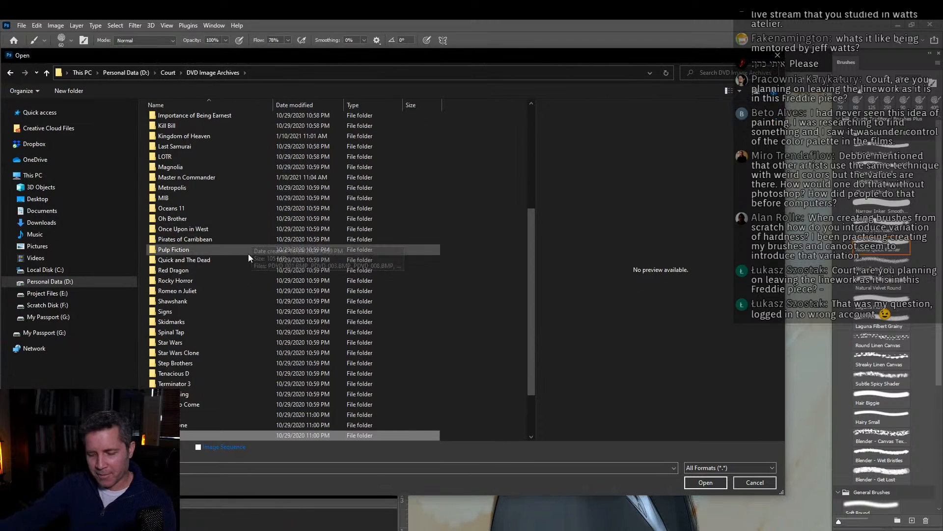
click(202, 300)
double_click(201, 313)
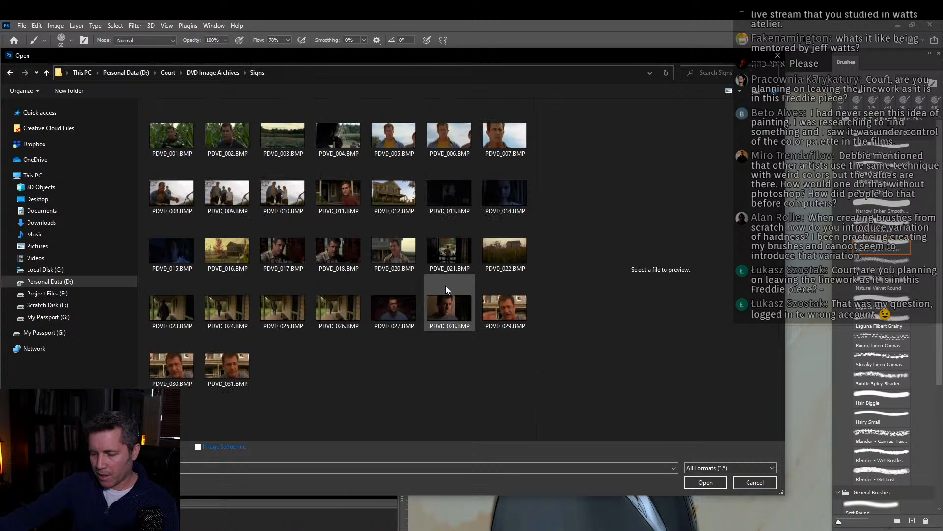
click(395, 137)
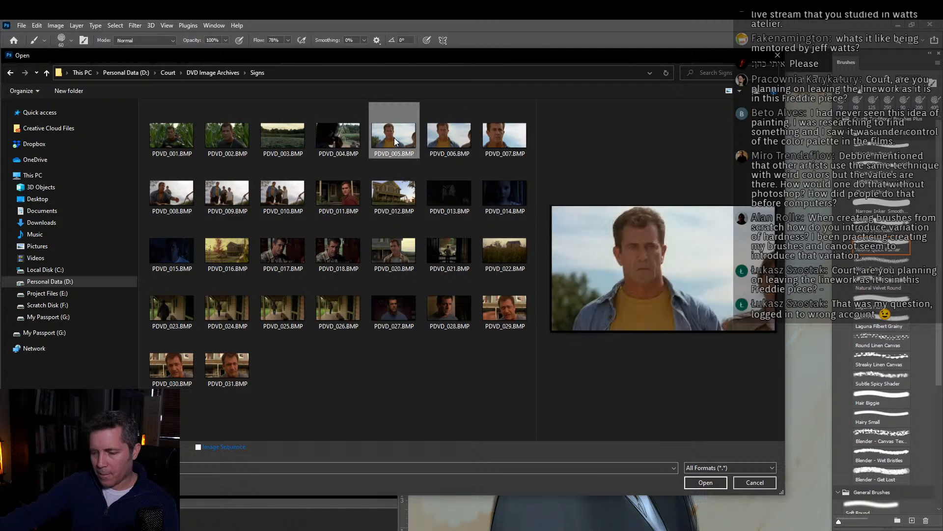
click(348, 196)
click(391, 195)
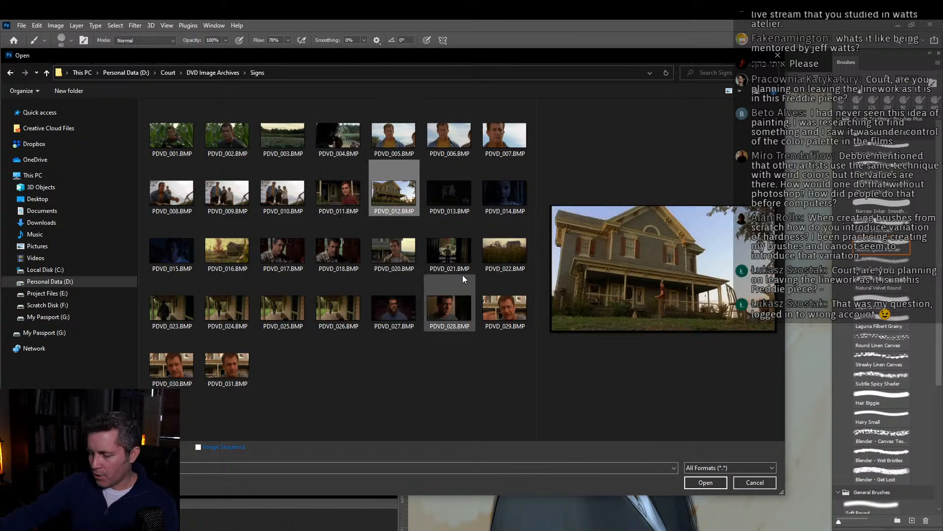
click(503, 252)
drag(238, 84, 240, 84)
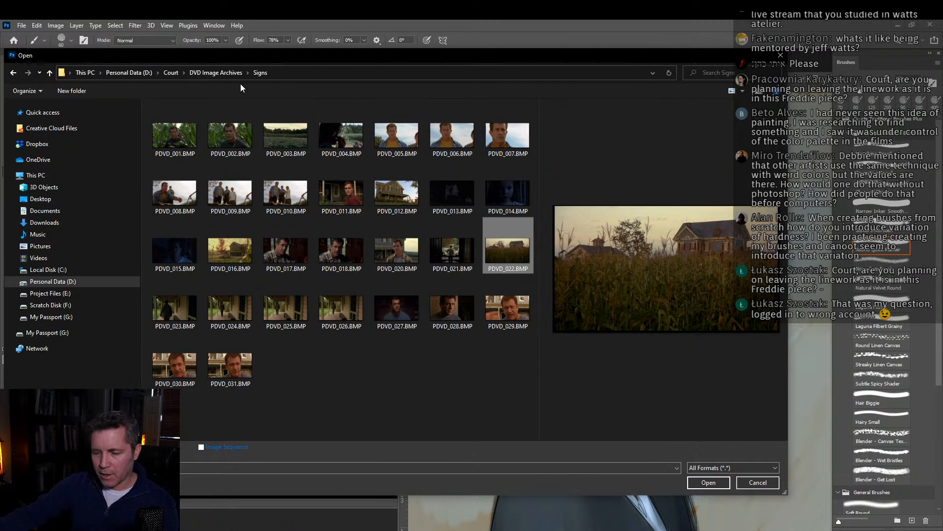
Go back to DVD Image Archives and open the still PDVD_055.BMP from the Far and Away folder.
click(211, 72)
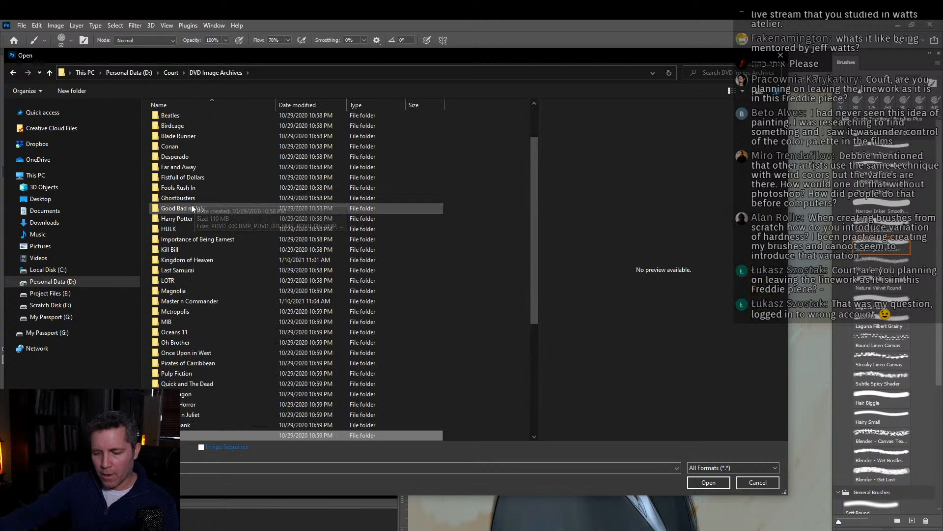
double_click(189, 168)
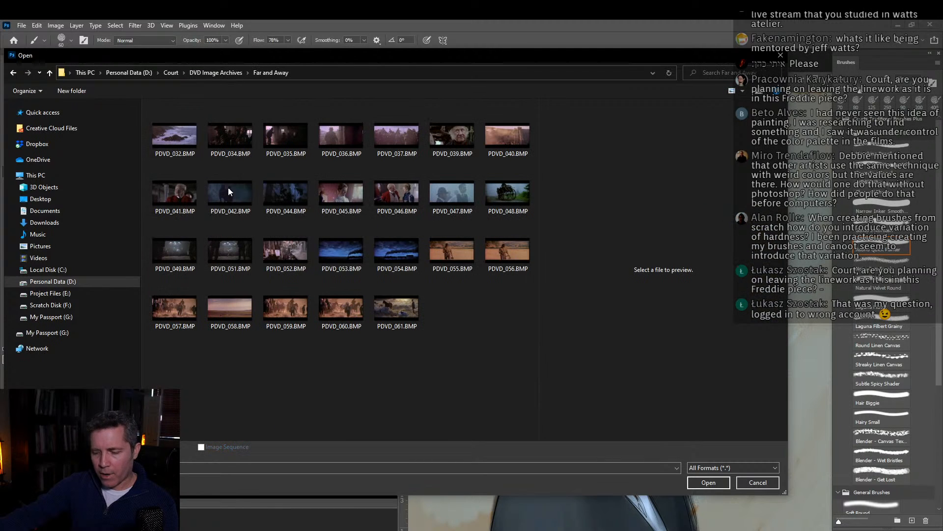
click(447, 252)
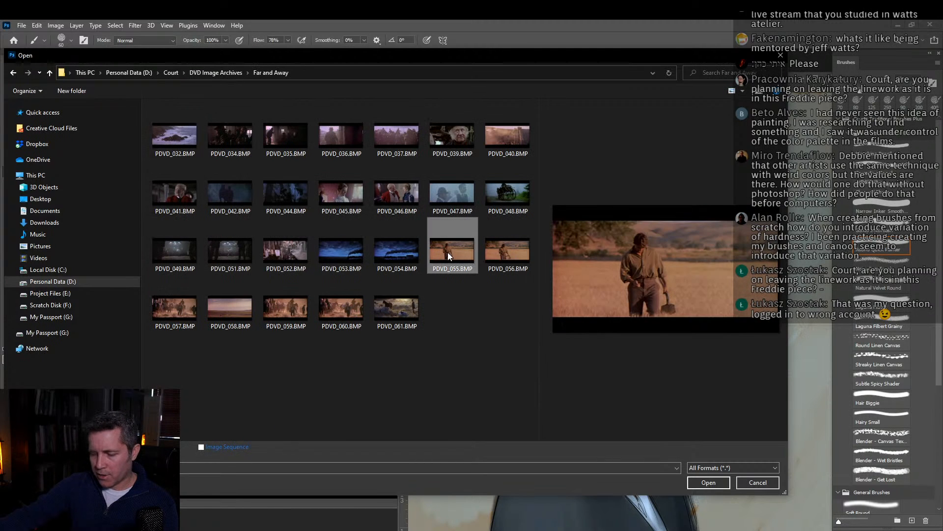
click(709, 482)
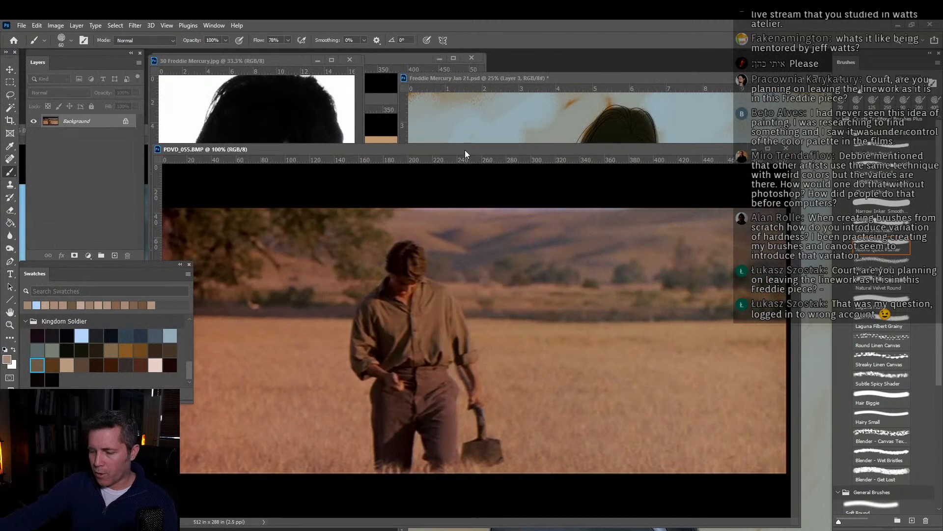
mouse_move(465, 151)
mouse_down()
mouse_move(488, 122)
mouse_move(490, 145)
mouse_move(480, 147)
mouse_up()
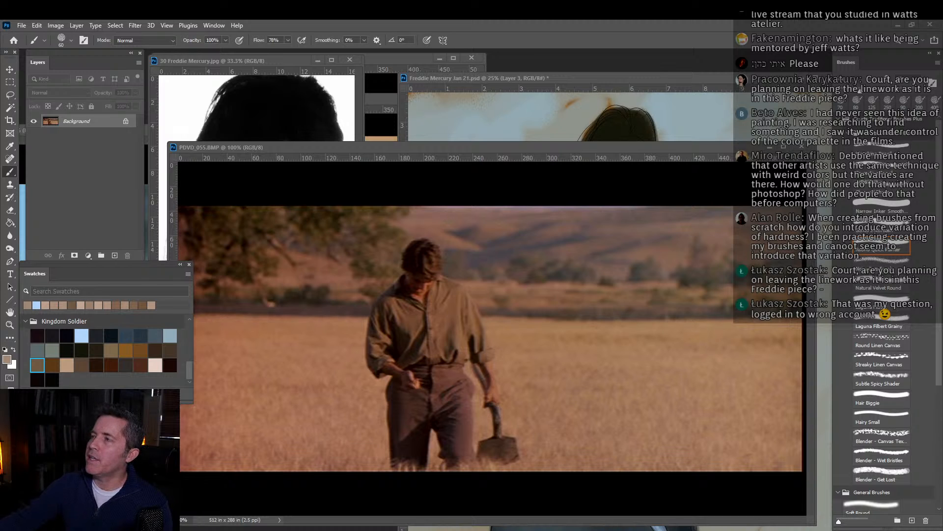
Bring up the browser's Barry Lyndon image results and preview the dark interior stills and the candlelit hall.
mouse_move(452, 0)
mouse_down()
mouse_move(433, 0)
mouse_move(458, 0)
mouse_move(454, 10)
mouse_up()
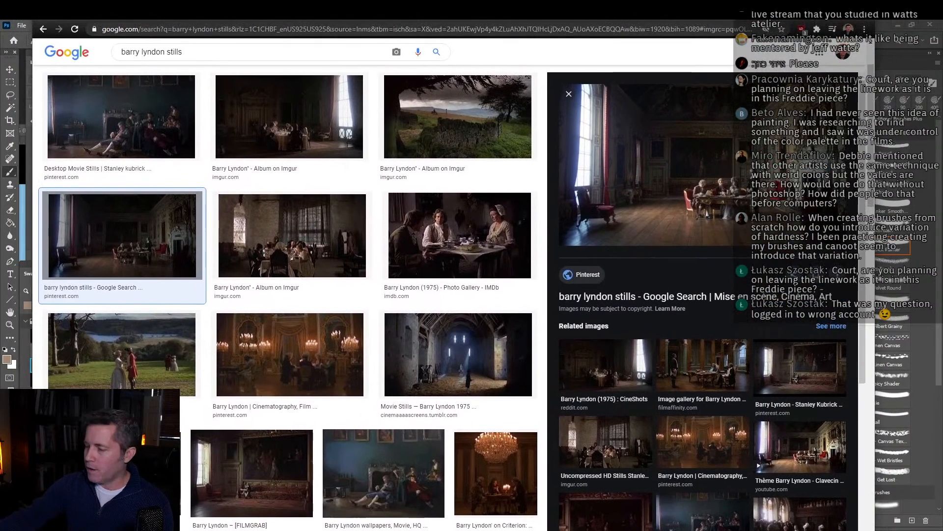
click(136, 122)
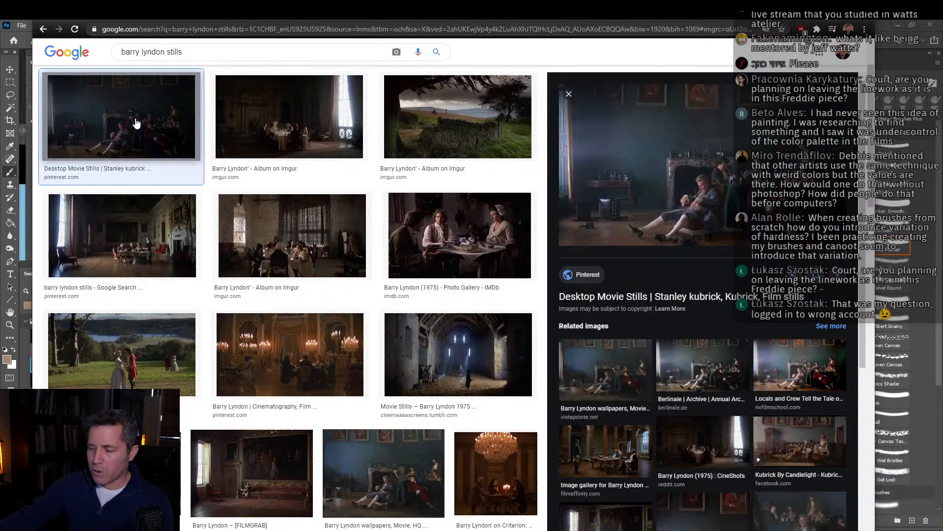
click(173, 240)
click(284, 141)
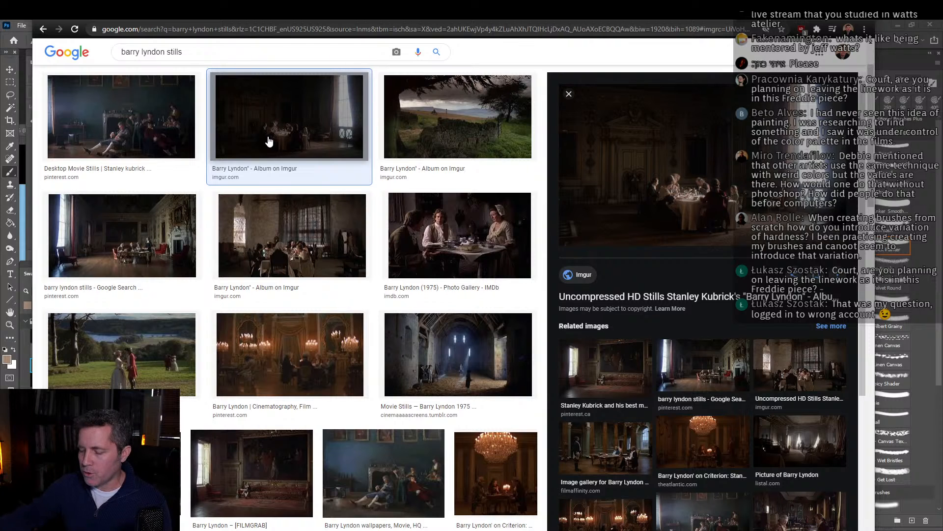
click(290, 339)
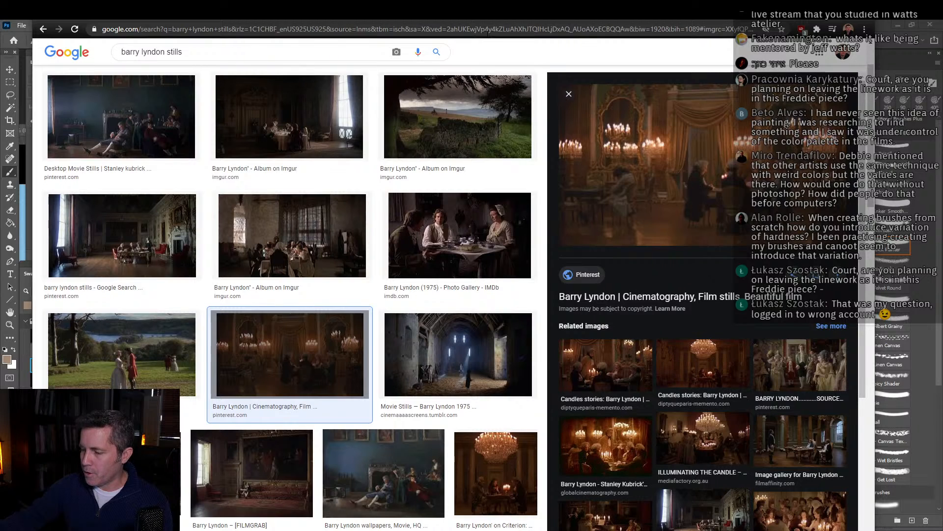
Narrow the browser window and preview the candlelit gaming, dinner table and lakeside landscape stills from Barry Lyndon.
drag(490, 30, 320, 66)
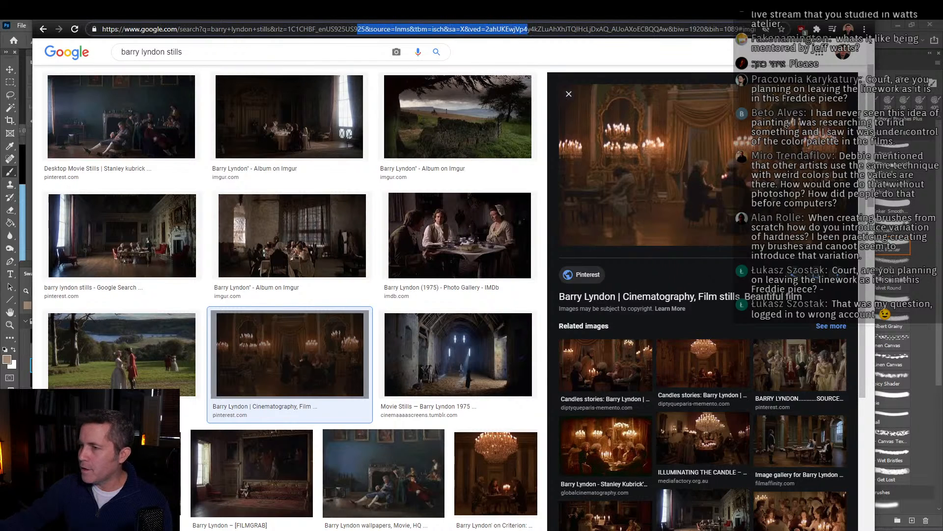
key(alt+Tab)
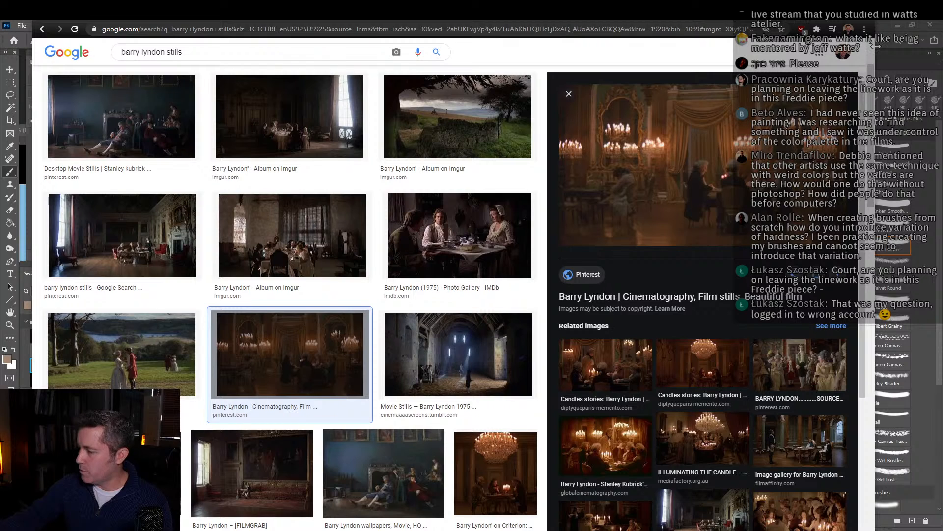
drag(876, 46, 794, 46)
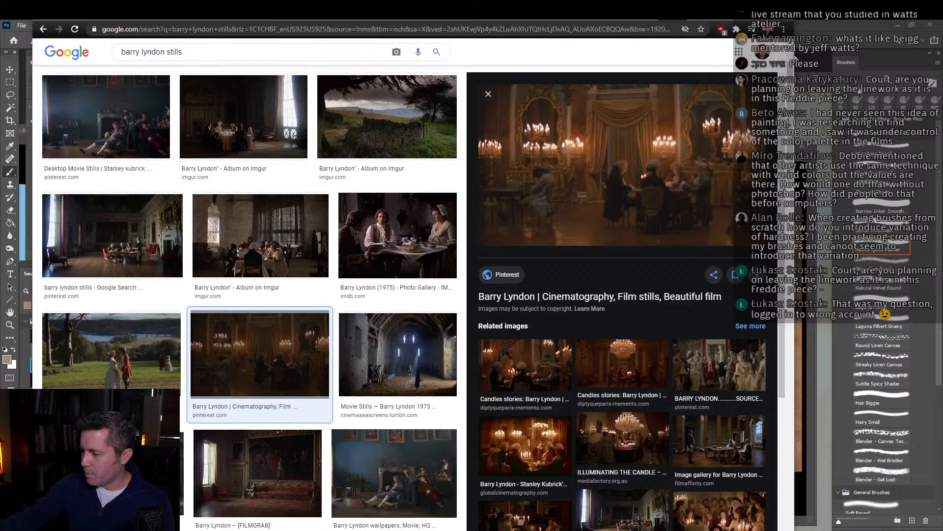
drag(796, 55, 680, 84)
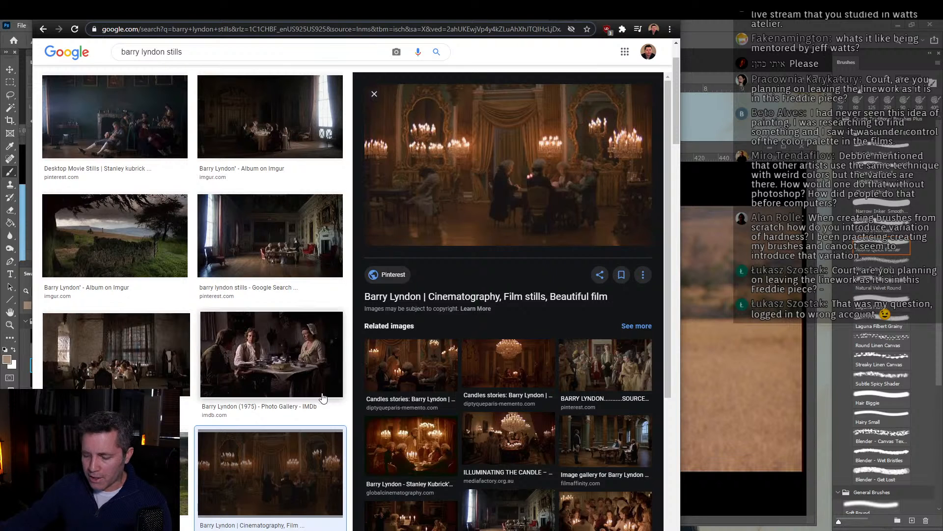
click(407, 367)
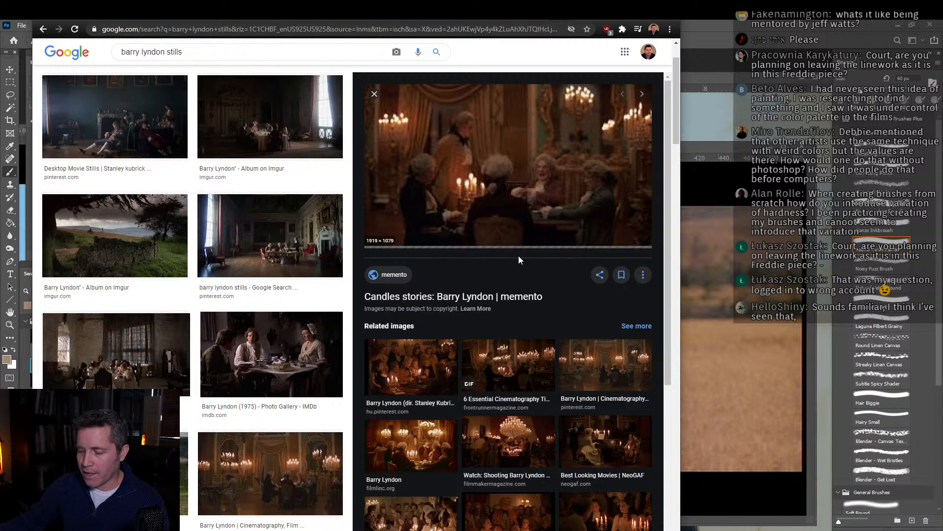
click(434, 371)
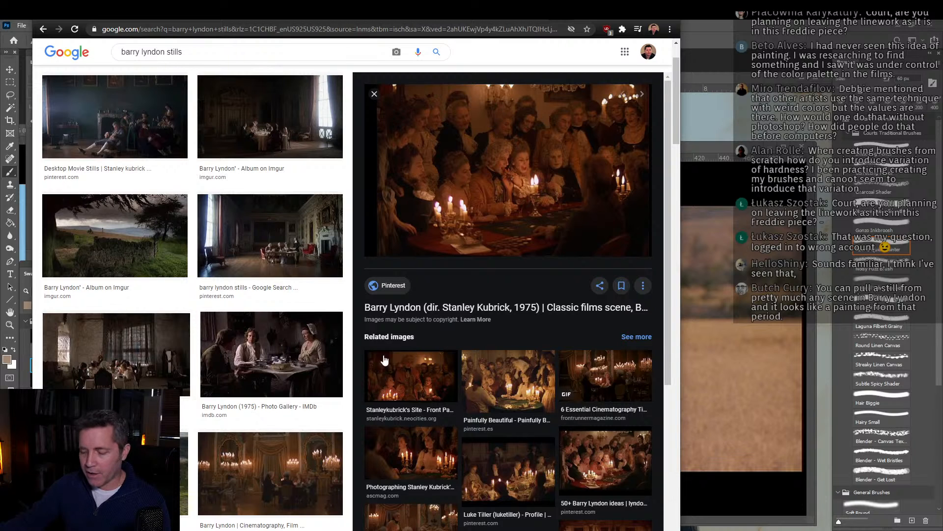
click(288, 360)
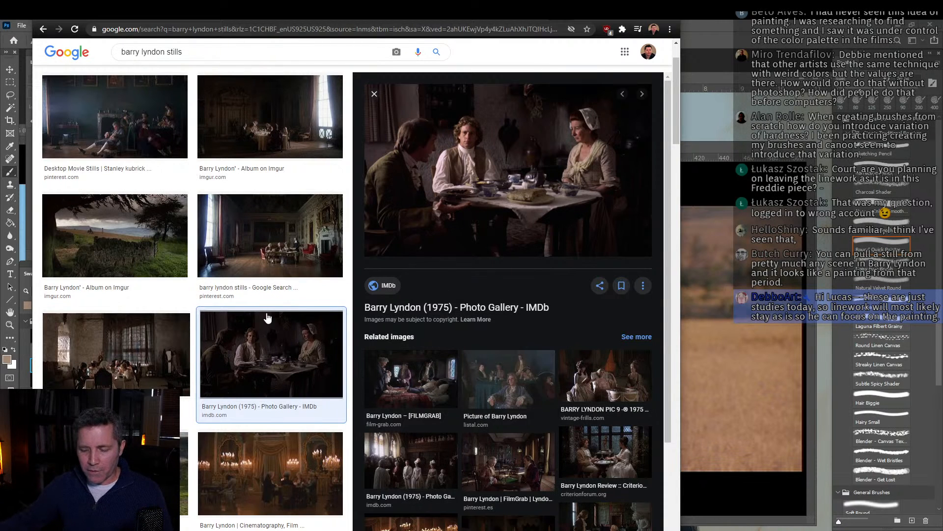
click(186, 472)
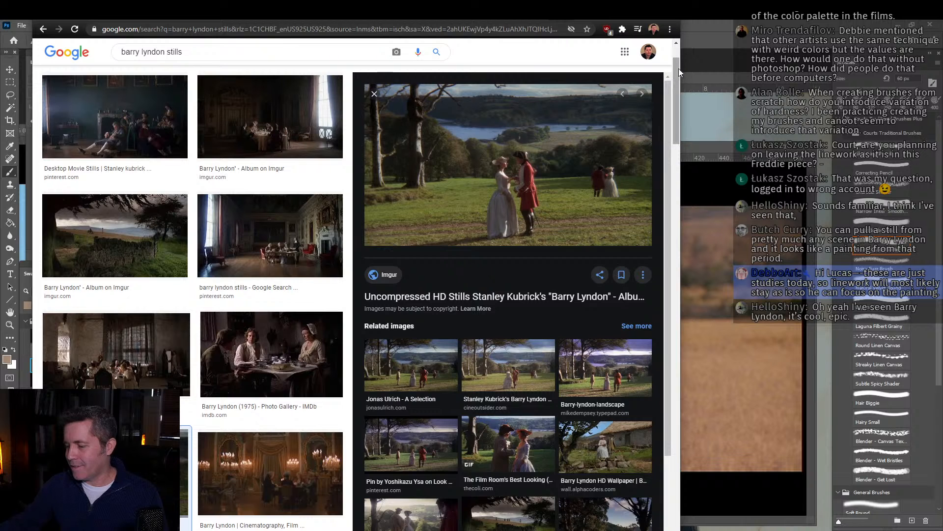
Shrink the browser window, return to Photoshop, and move the PDVD_055.BMP window higher in the workspace.
drag(680, 69, 436, 65)
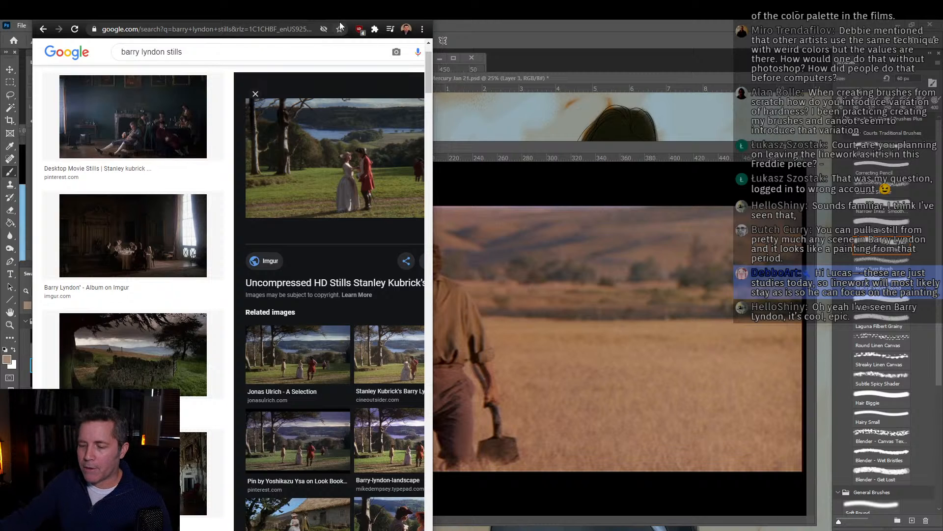
click(449, 49)
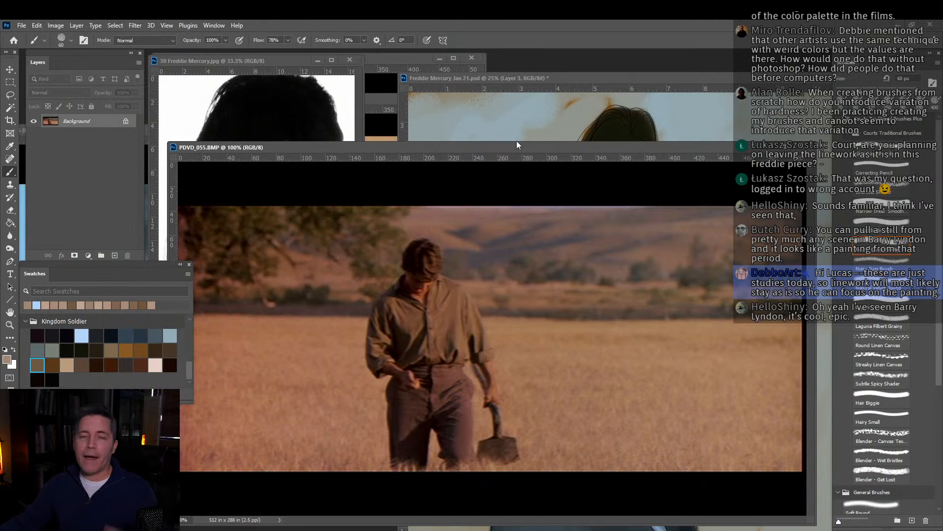
drag(516, 146, 503, 85)
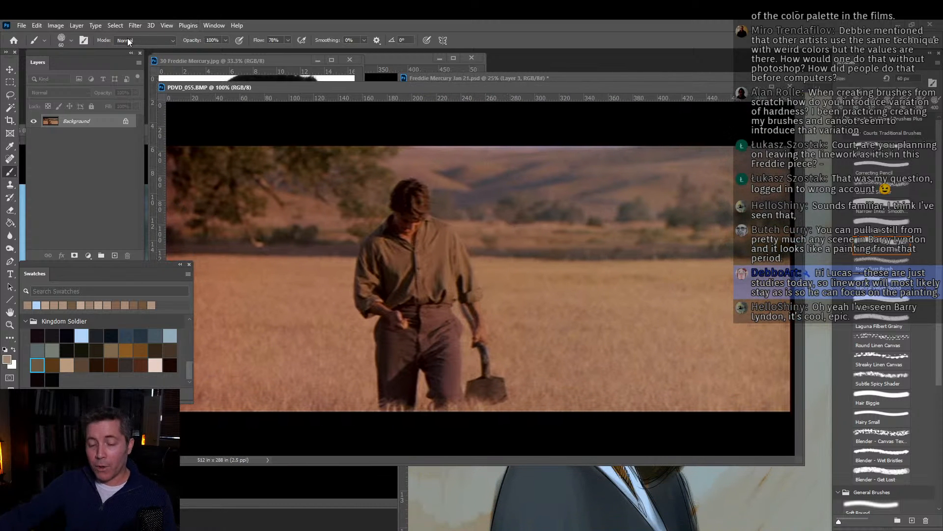
drag(234, 88, 237, 84)
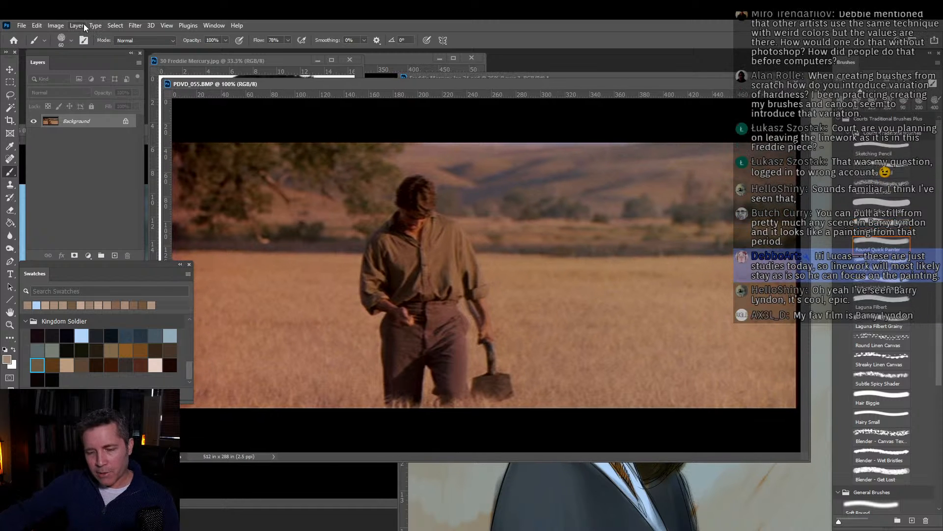
Convert PDVD_055.BMP to Indexed Color with the Local (Perceptual) palette and 30 colors.
click(56, 25)
mouse_move(67, 37)
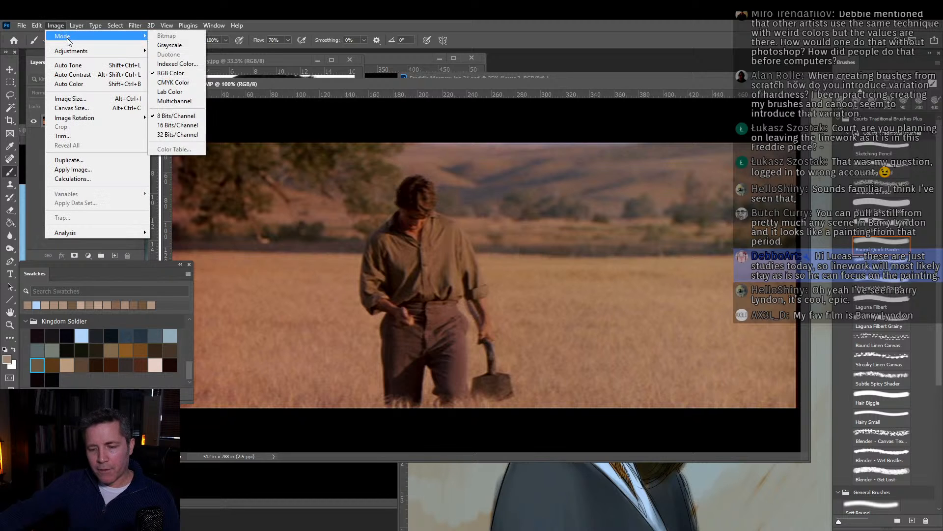
click(167, 64)
click(333, 119)
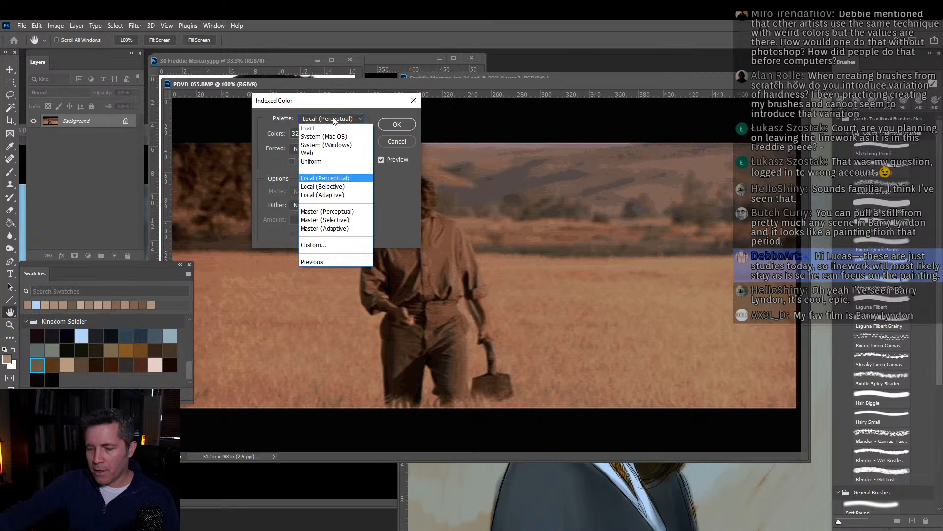
click(384, 116)
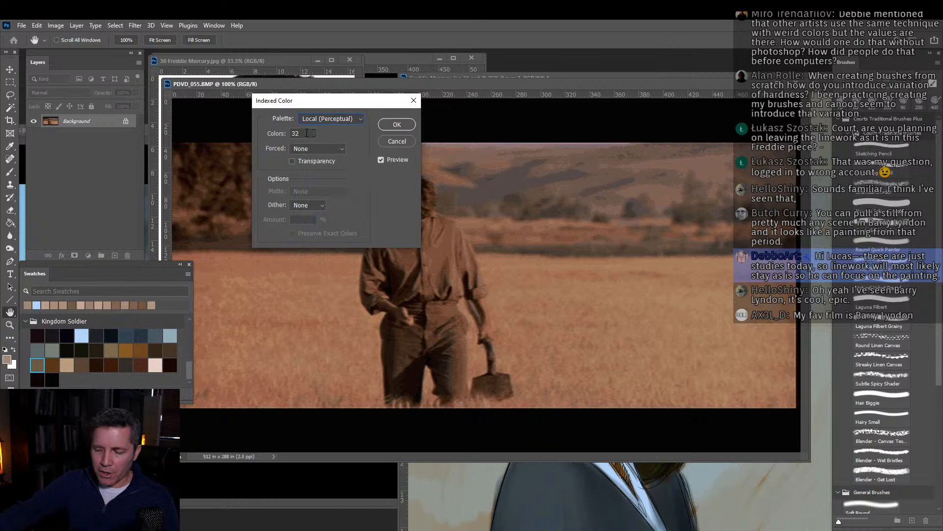
drag(301, 133, 291, 131)
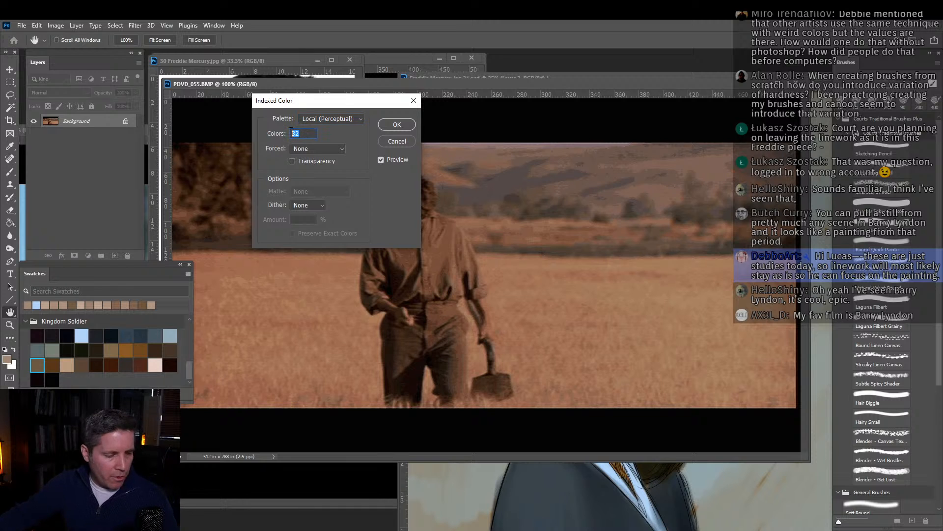
text(30)
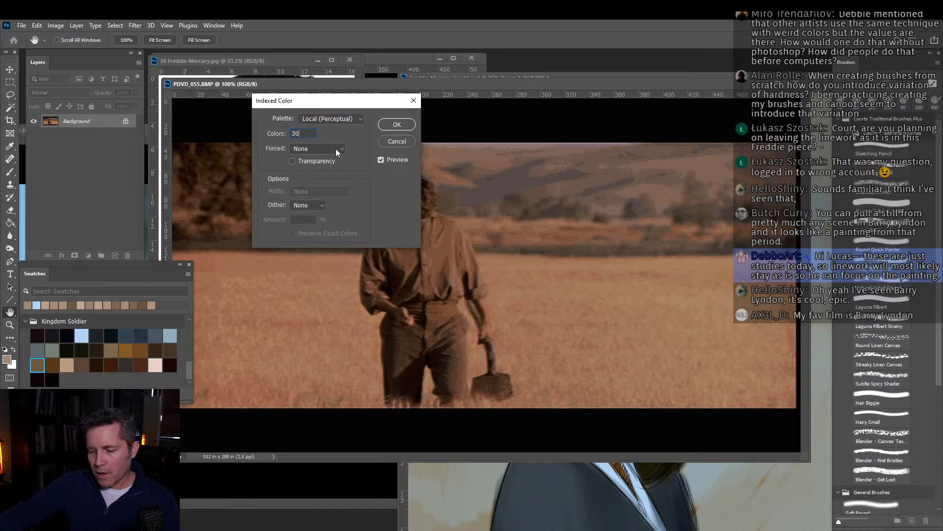
click(396, 124)
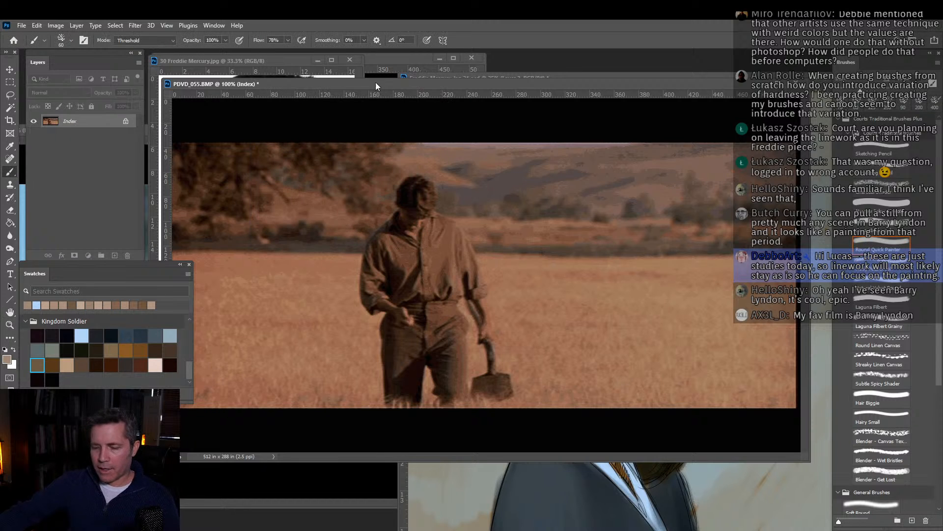
Open the indexed still's color table and start saving it as a Color Table (*.ACT) file.
click(64, 27)
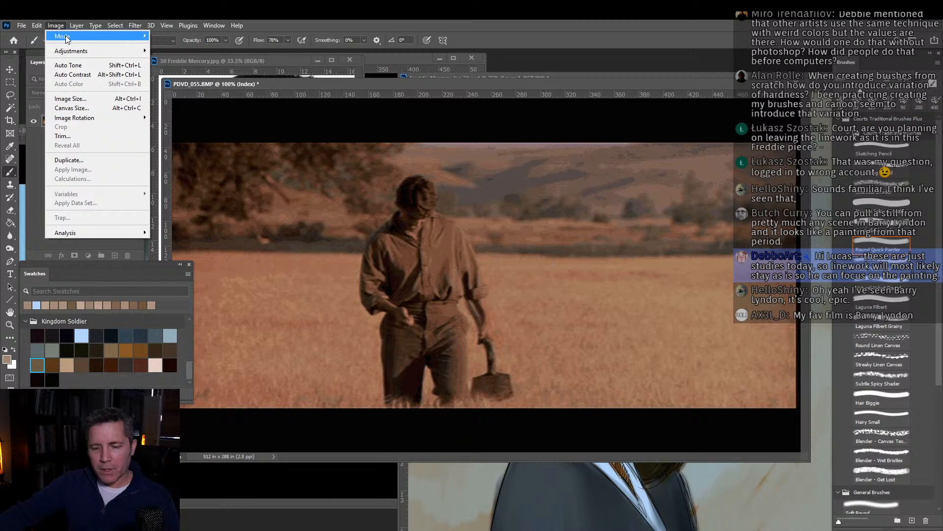
mouse_move(69, 38)
click(178, 149)
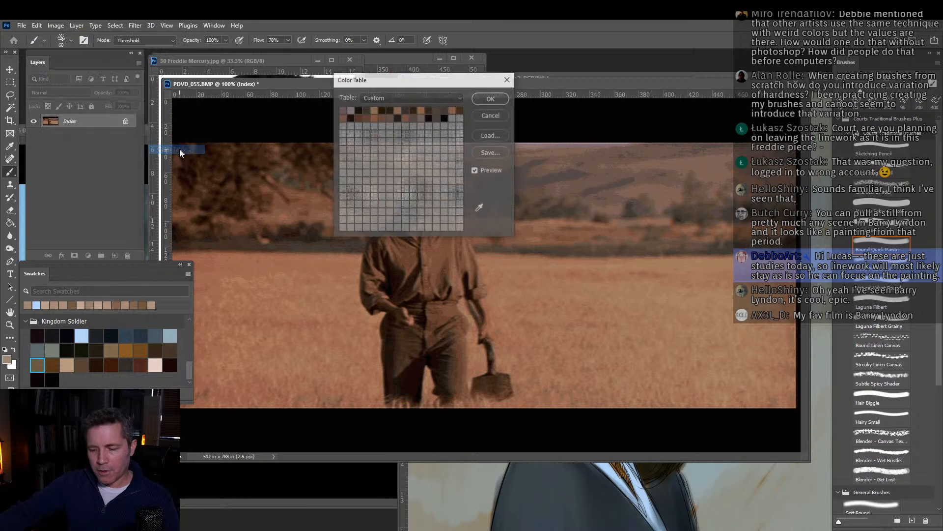
drag(415, 81, 396, 193)
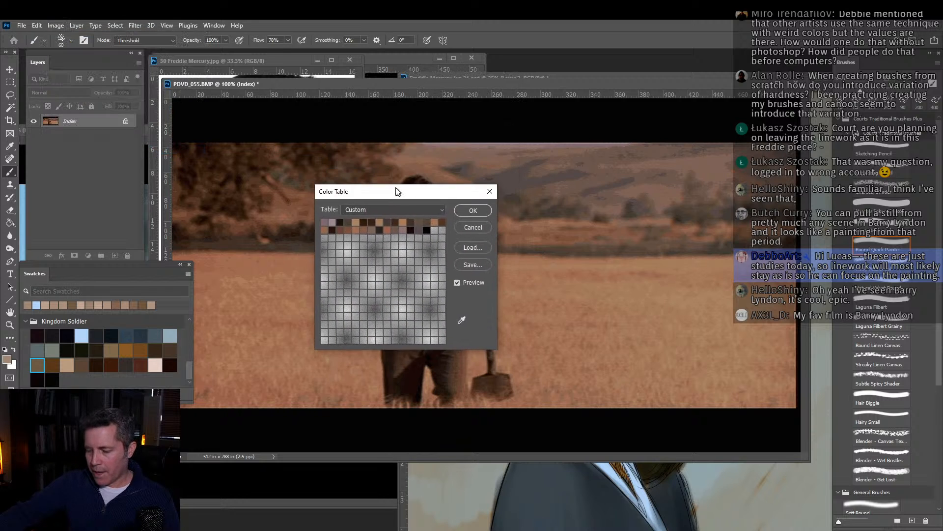
click(470, 264)
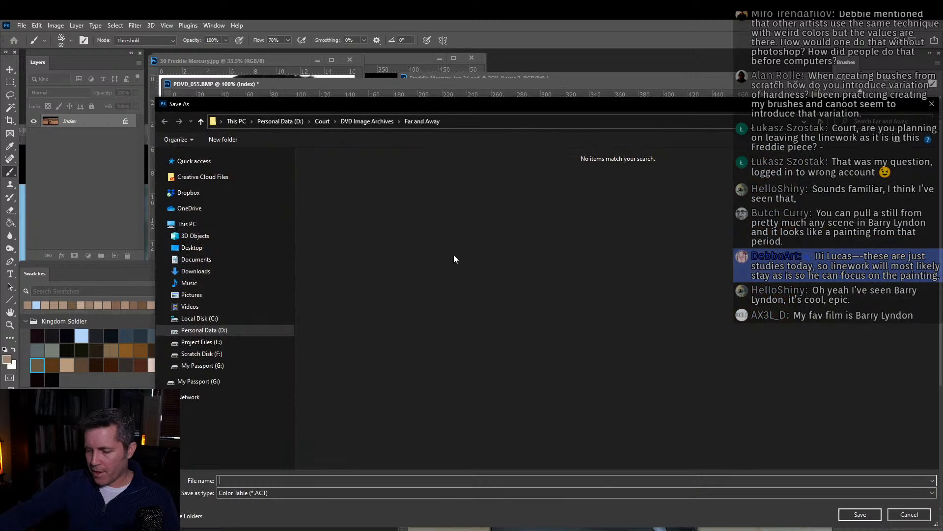
Choose the Cinematic Color folder inside CJ Videos > Live Streams on the D: drive as the save location.
click(293, 120)
double_click(328, 167)
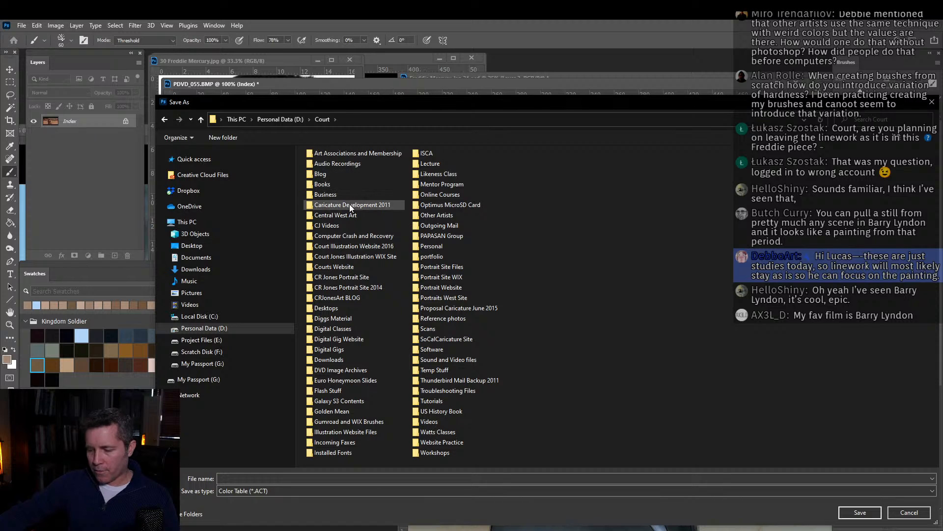
double_click(344, 225)
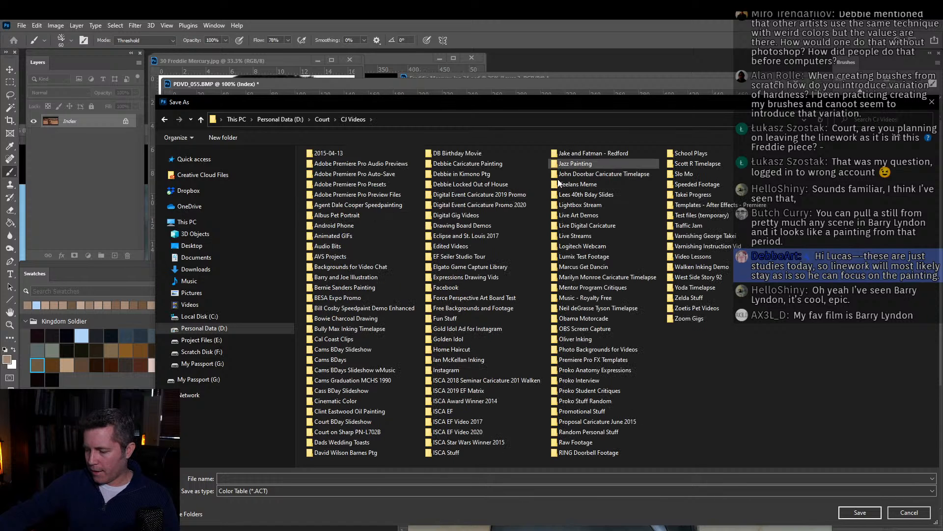
click(575, 236)
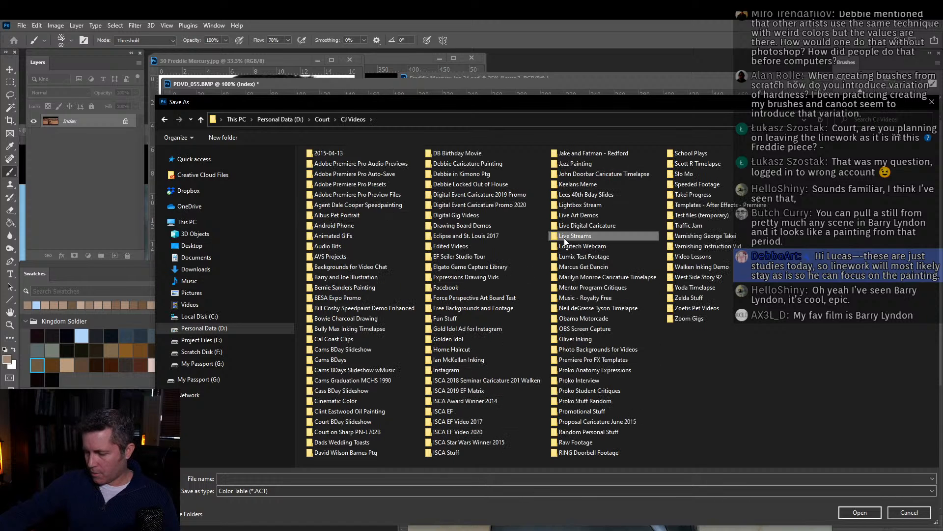
click(575, 236)
double_click(557, 238)
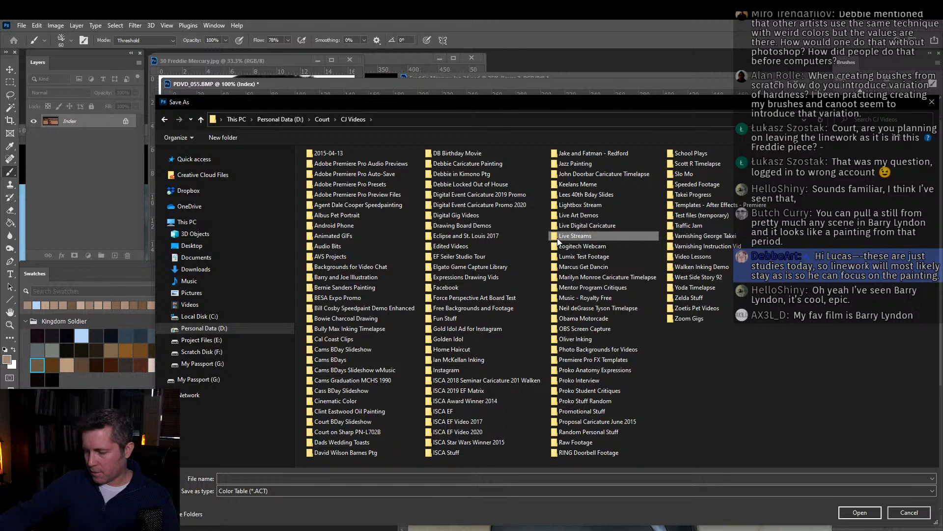
double_click(353, 170)
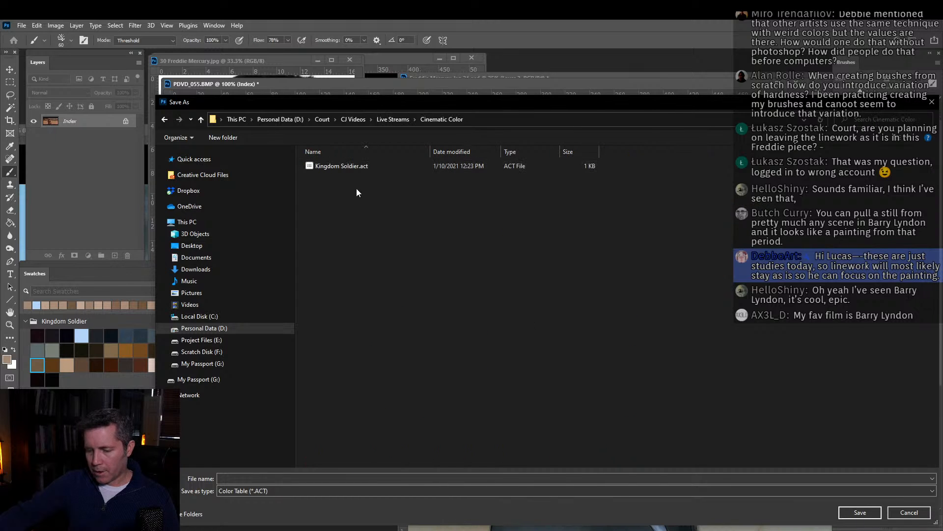
Save the color table under the name Far and Away Warm and close the Color Table dialog.
click(254, 479)
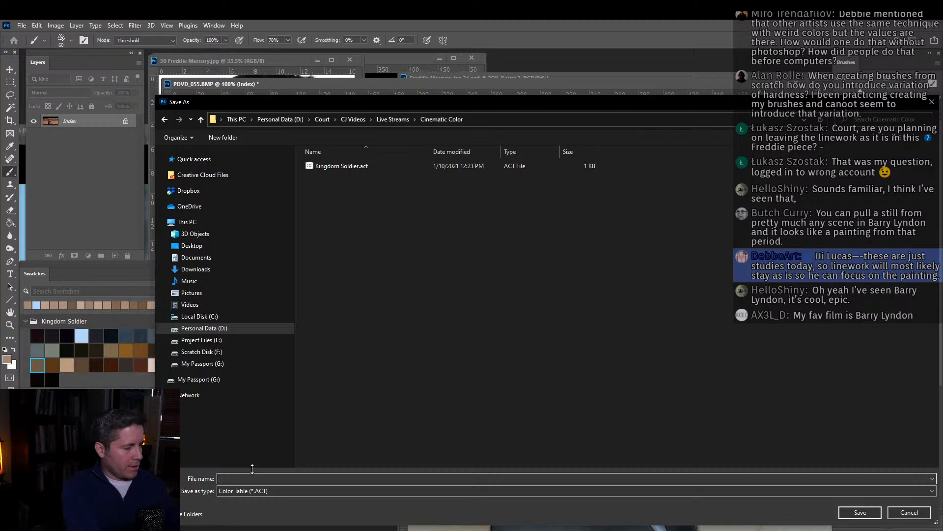
text(Far and Aw)
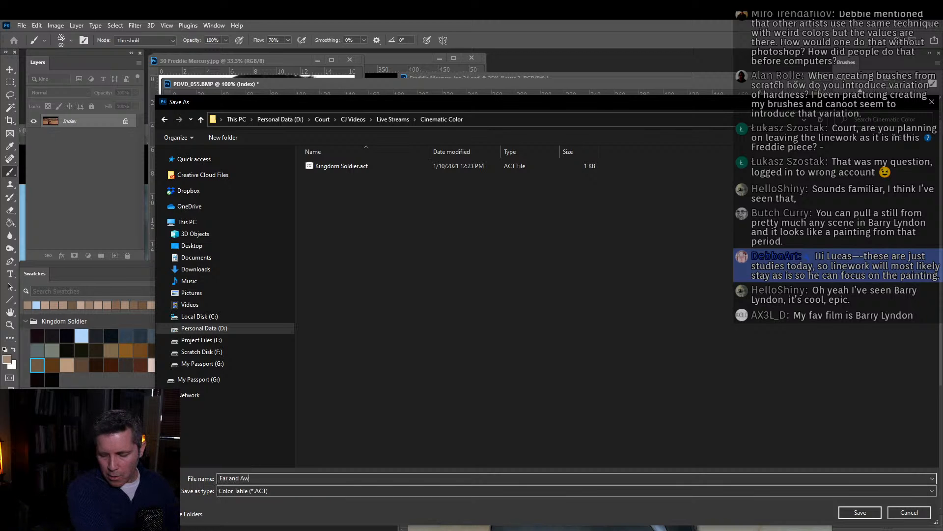
text(ay Warm)
key(Return)
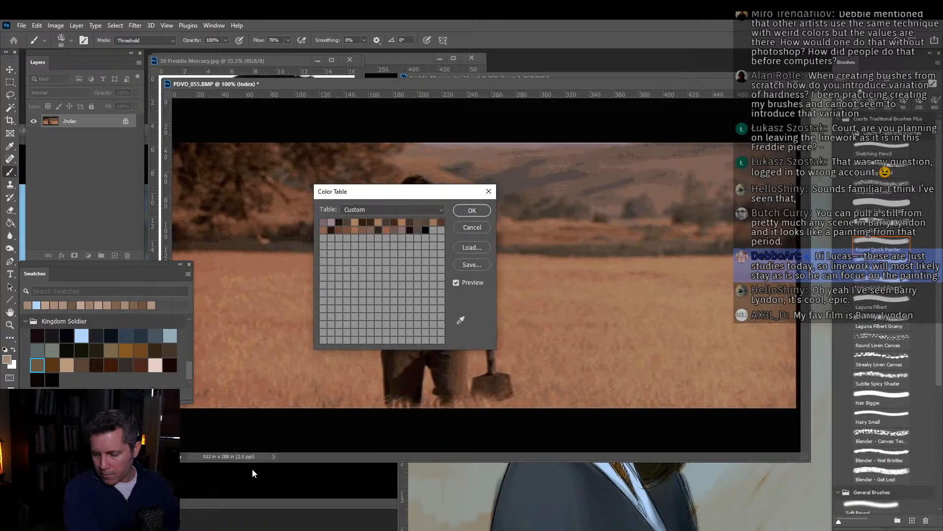
click(474, 211)
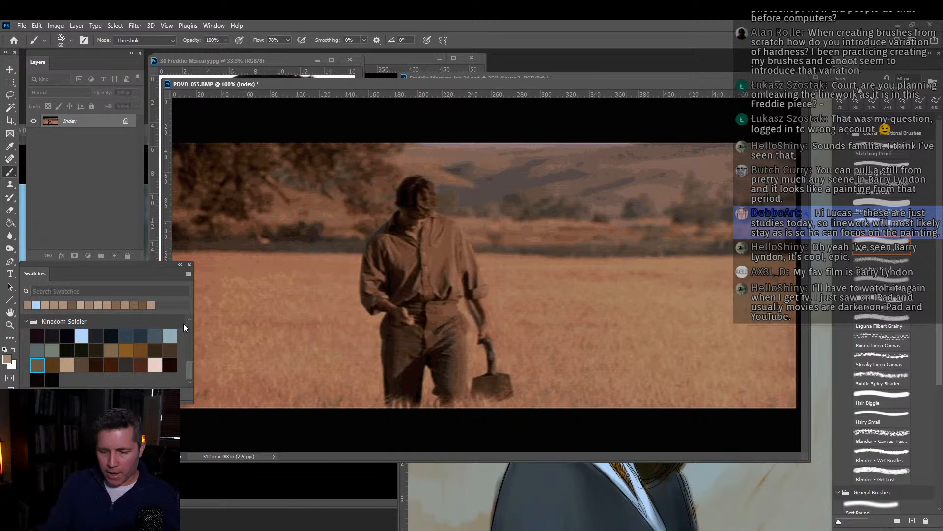
Move the Swatches panel over the still, enlarge it to show all groups, and collapse the Kingdom Soldier group.
drag(176, 403, 175, 451)
drag(158, 267, 489, 138)
drag(520, 321, 531, 417)
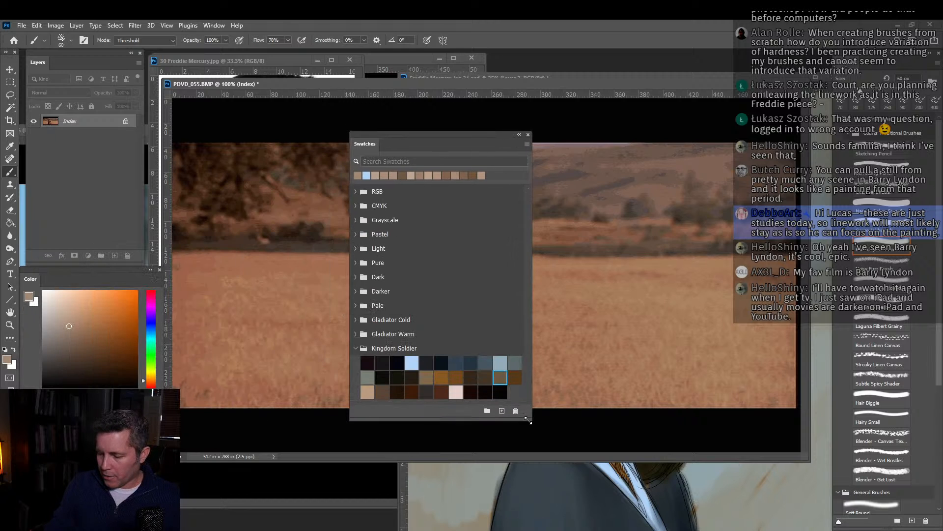
click(355, 348)
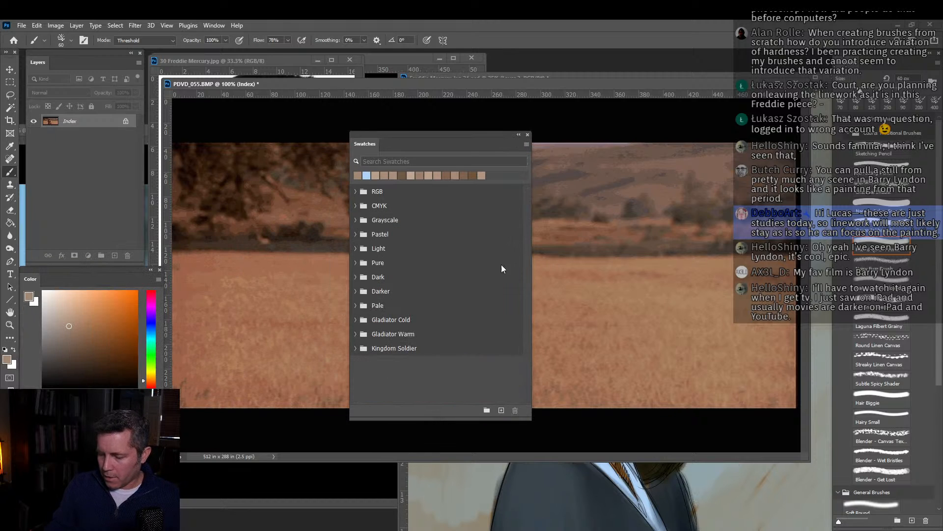
Import the Far and Away Warm.act color table from the Cinematic Color folder into the swatches.
click(526, 145)
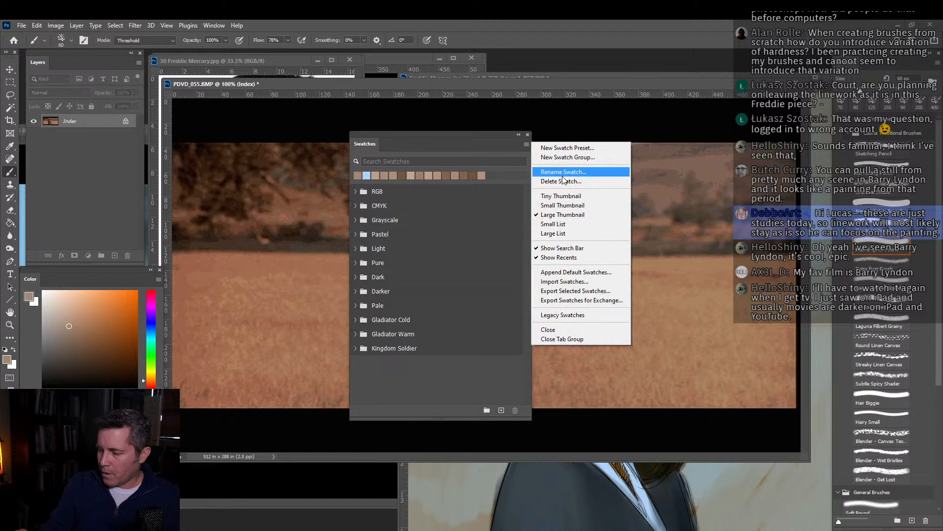
click(574, 282)
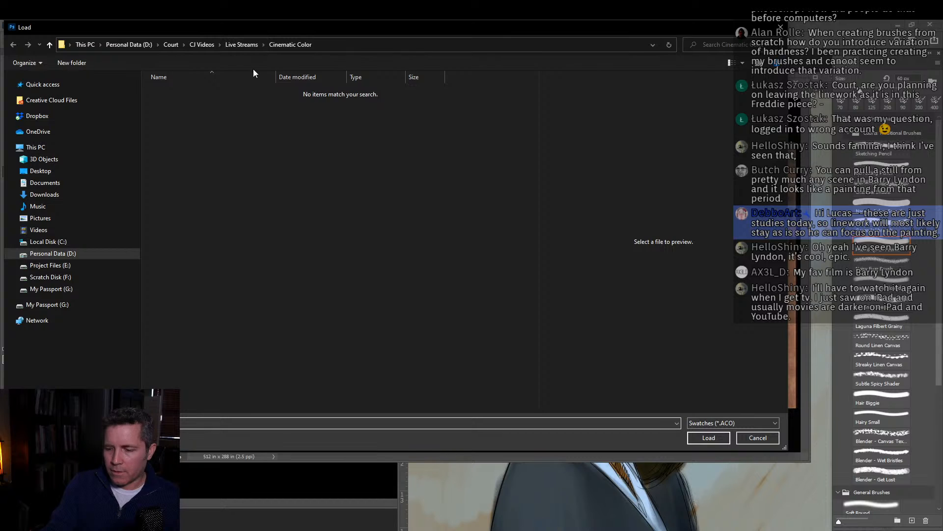
click(743, 423)
click(721, 440)
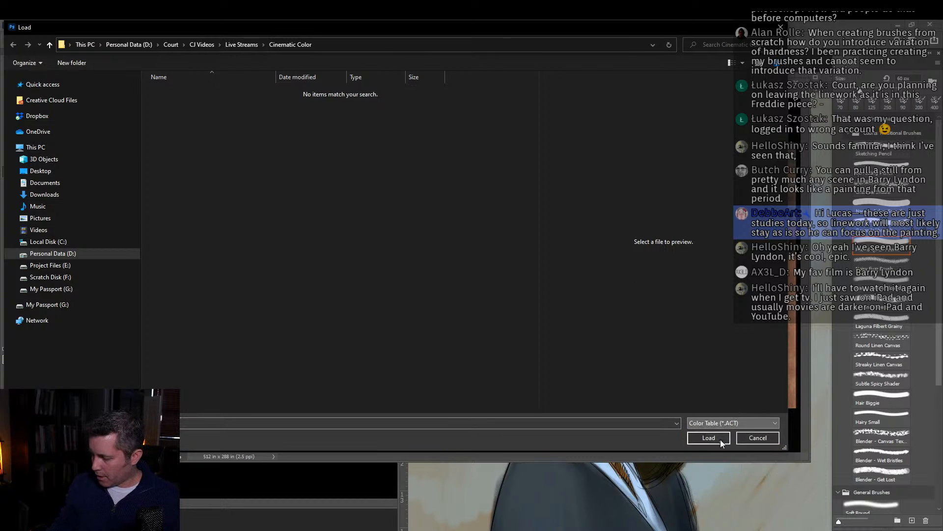
click(218, 91)
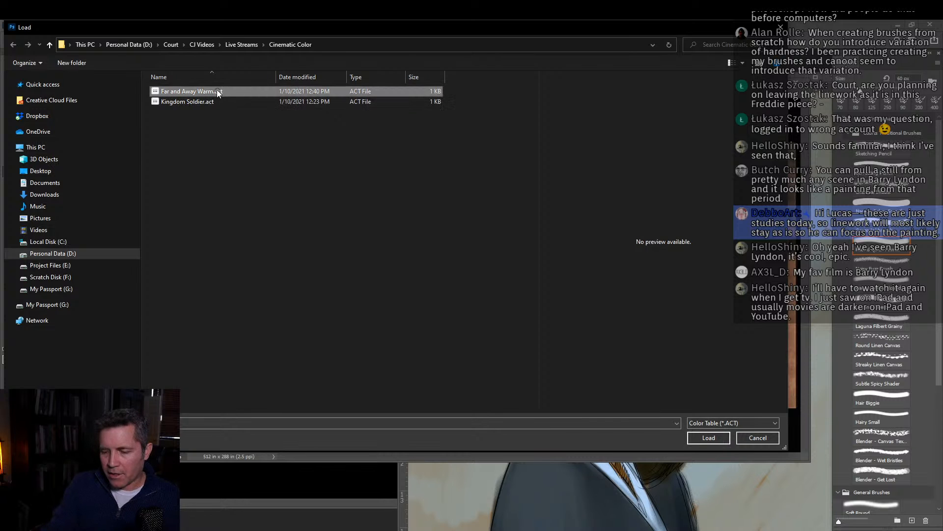
click(709, 438)
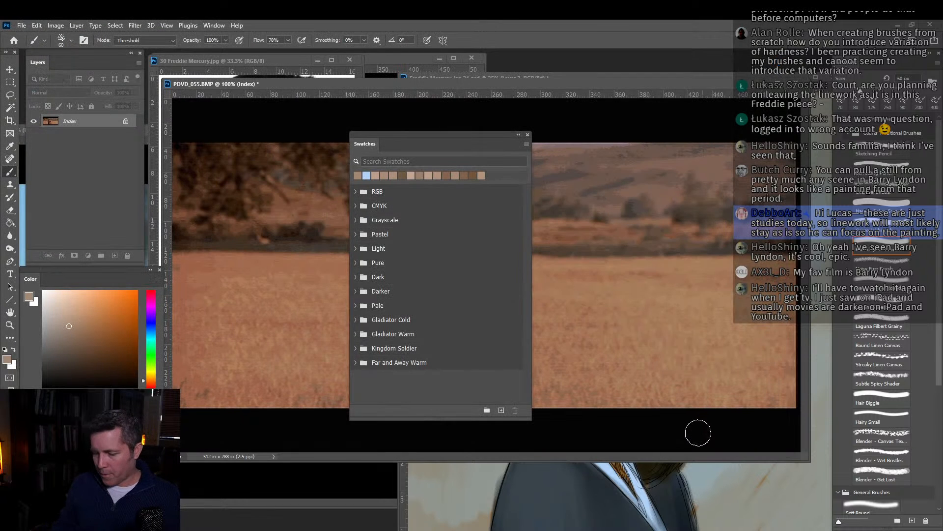
Expand the Far and Away Warm swatch group and put the shortened Swatches panel back below the Layers panel.
click(355, 362)
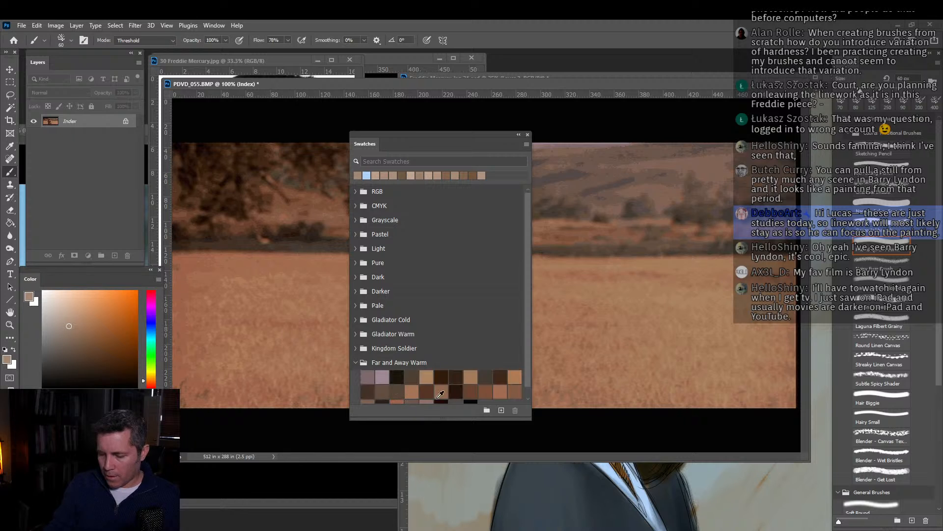
scroll(529, 386, down, 1)
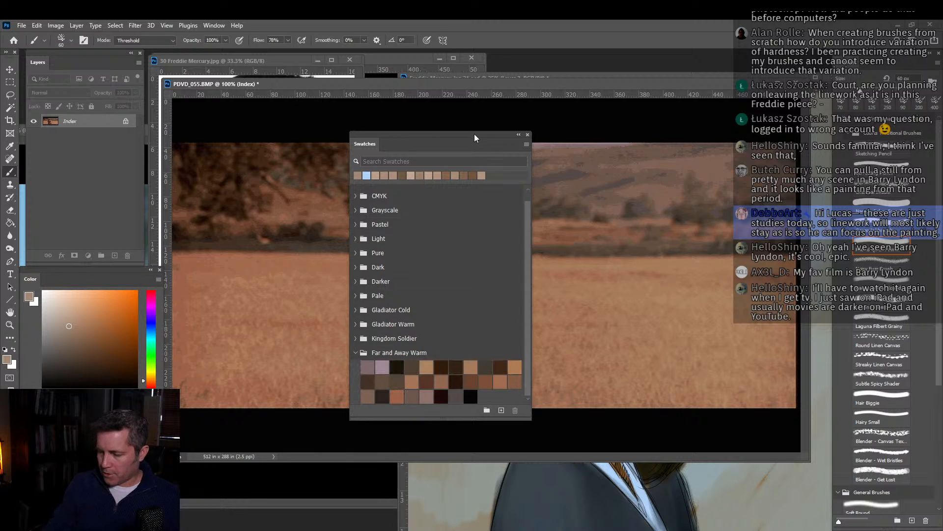
drag(475, 136, 295, 144)
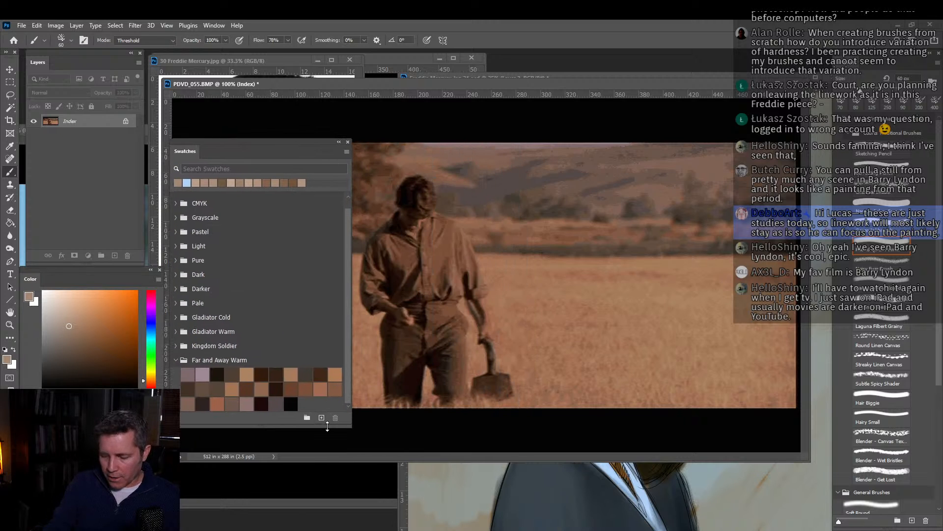
drag(327, 426, 328, 281)
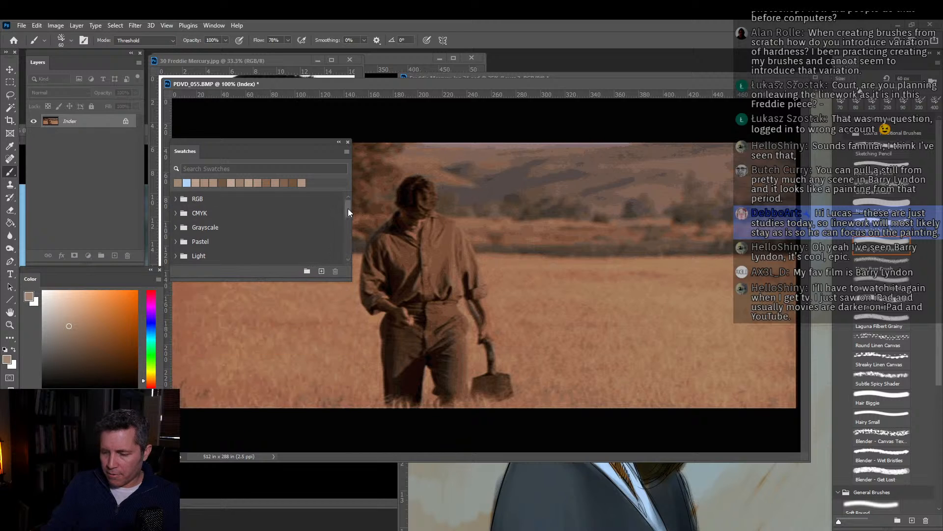
drag(348, 212, 348, 253)
drag(313, 148, 162, 266)
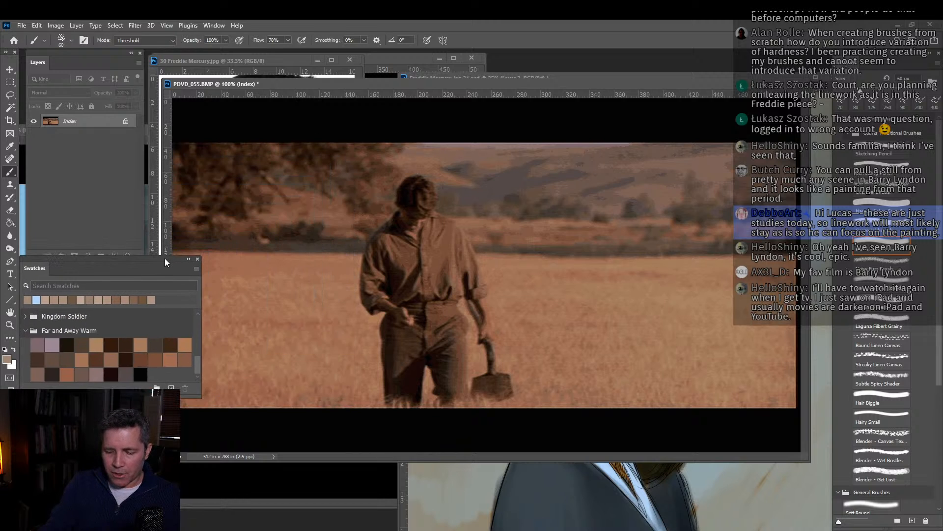
Close PDVD_055.BMP without saving and move the Freddie Mercury Jan 21.psd window up beside the reference photo.
click(796, 85)
click(465, 214)
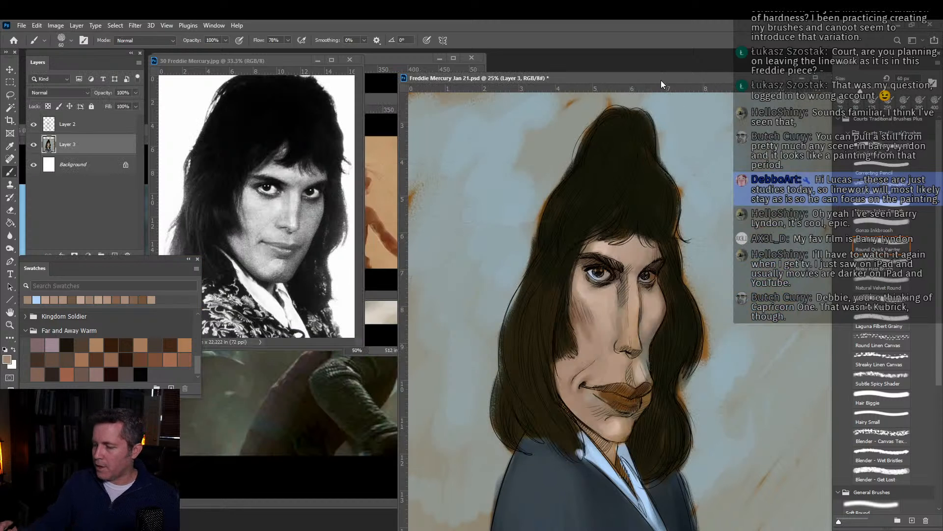
drag(662, 81, 632, 63)
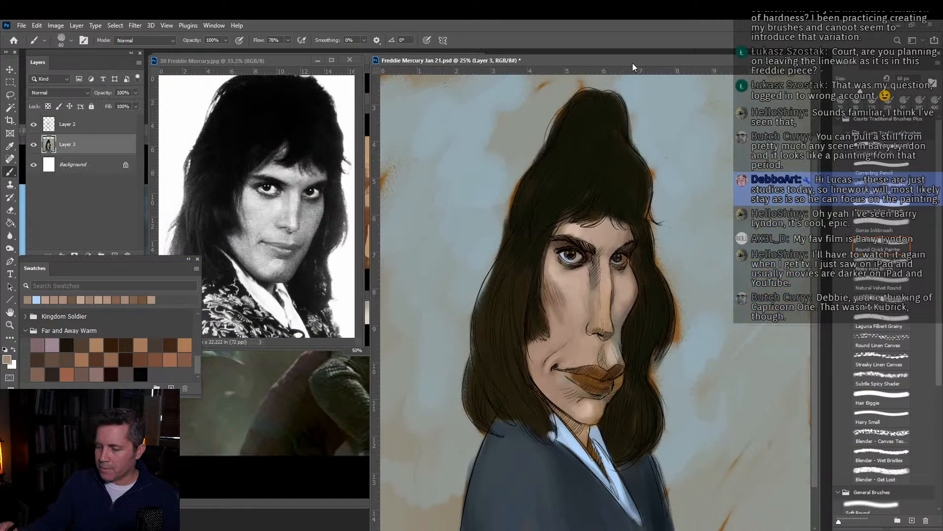
Hide Layer 3, add a new layer above it, and choose the light mauve Far and Away Warm swatch for painting.
click(34, 145)
click(114, 255)
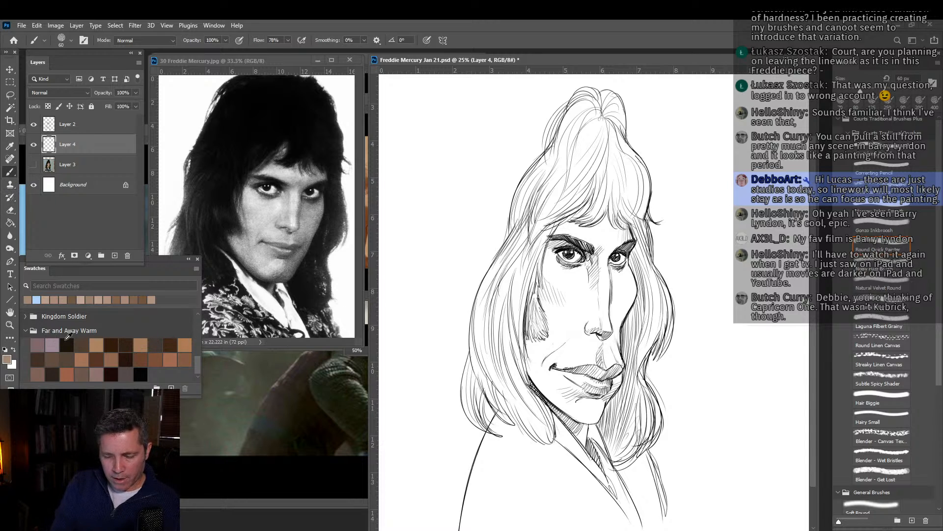
click(51, 345)
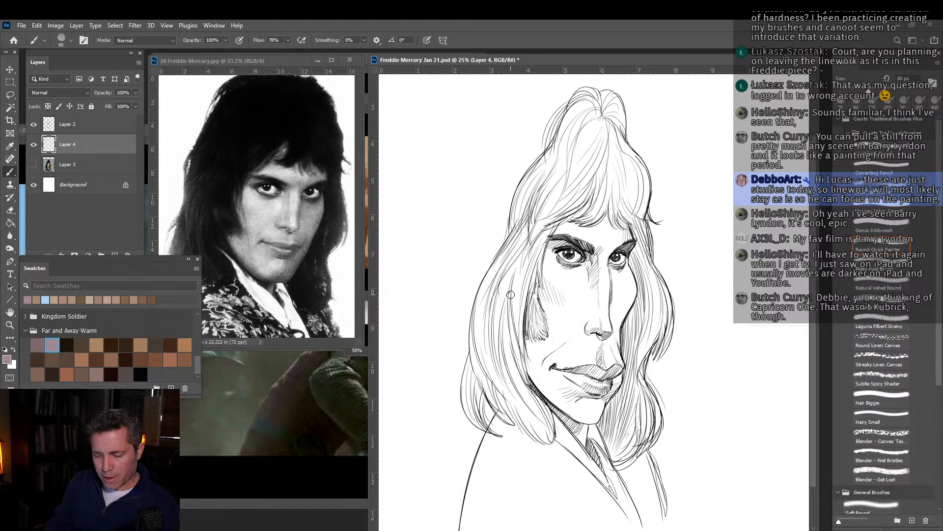
Cover the whole canvas on Layer 4 with the light mauve swatch, using a 400 px brush.
key(])
key(])
key(])
key(])
mouse_move(522, 197)
mouse_down()
mouse_move(497, 211)
mouse_move(495, 173)
mouse_move(428, 204)
mouse_move(392, 106)
mouse_move(766, 86)
mouse_move(632, 101)
mouse_move(455, 344)
mouse_move(389, 355)
mouse_move(392, 449)
mouse_move(448, 427)
mouse_move(558, 326)
mouse_move(674, 190)
mouse_move(608, 147)
mouse_move(669, 157)
mouse_up()
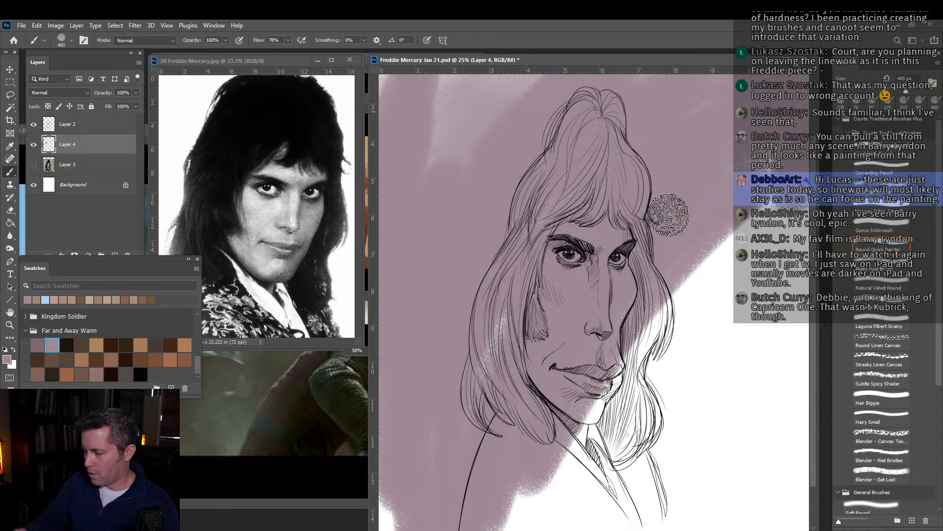
mouse_move(604, 331)
mouse_down()
mouse_move(617, 354)
mouse_move(736, 293)
mouse_move(721, 344)
mouse_move(553, 517)
mouse_move(681, 462)
mouse_move(722, 529)
mouse_move(789, 523)
mouse_move(621, 523)
mouse_move(689, 475)
mouse_move(550, 505)
mouse_move(490, 494)
mouse_move(388, 507)
mouse_move(444, 430)
mouse_move(518, 368)
mouse_move(793, 280)
mouse_move(802, 306)
mouse_move(799, 328)
mouse_move(760, 246)
mouse_move(725, 214)
mouse_move(701, 112)
mouse_move(476, 138)
mouse_move(499, 92)
mouse_move(394, 128)
mouse_move(365, 92)
mouse_move(470, 174)
mouse_move(511, 425)
mouse_move(504, 315)
mouse_move(480, 391)
mouse_move(611, 509)
mouse_move(682, 511)
mouse_move(716, 526)
mouse_move(704, 407)
mouse_move(654, 464)
mouse_move(743, 426)
mouse_move(399, 522)
mouse_up()
scroll(816, 446, down, 2)
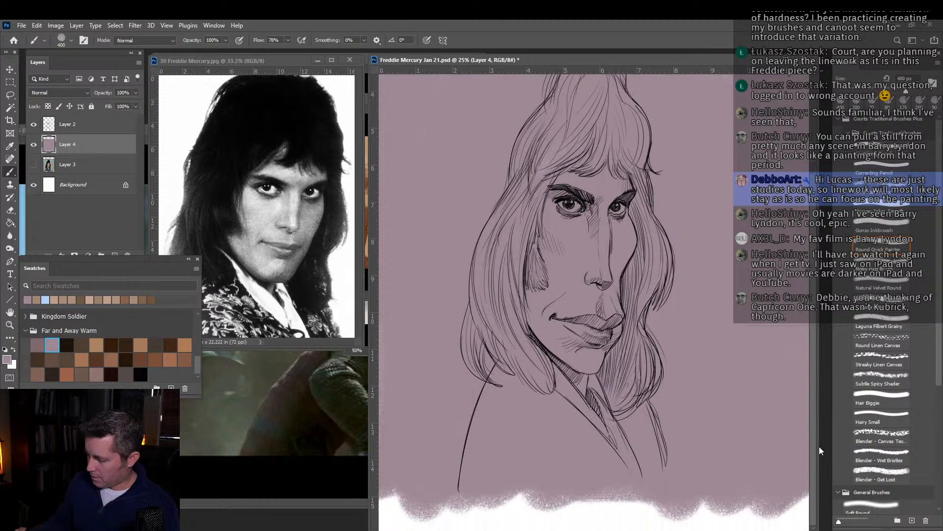
mouse_move(655, 526)
mouse_down()
mouse_move(496, 527)
mouse_move(479, 476)
mouse_move(435, 474)
mouse_move(364, 516)
mouse_up()
scroll(815, 363, up, 2)
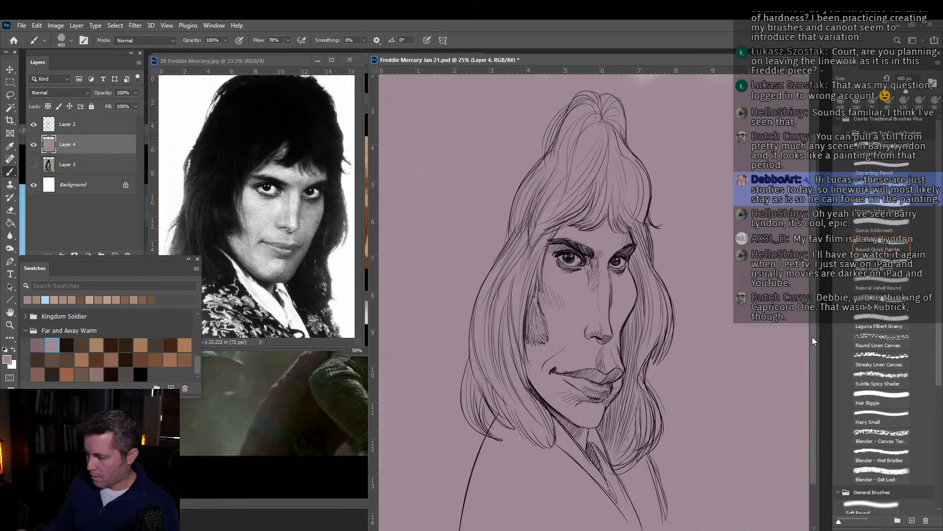
Block in the face with a light tan Far and Away Warm swatch and a 200 px brush.
click(96, 345)
key(bracketleft)
key(bracketleft)
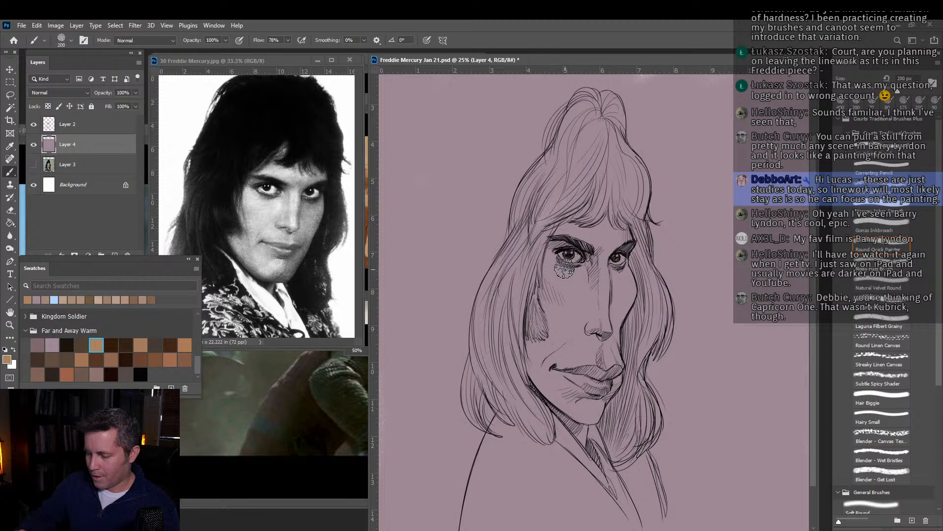
drag(557, 287, 562, 251)
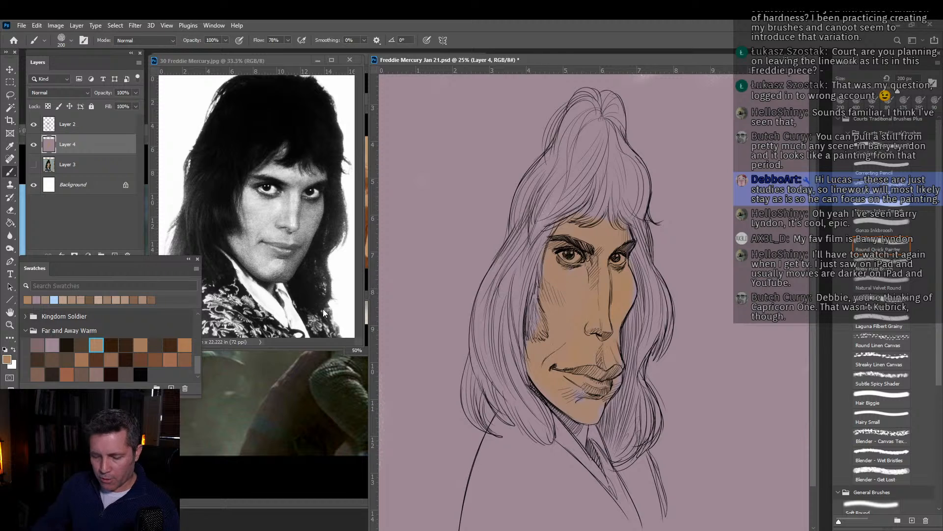
Block in the hair on both sides of the face with a very dark brown Far and Away Warm swatch.
click(126, 359)
mouse_move(540, 251)
mouse_down()
mouse_move(544, 206)
mouse_move(518, 213)
mouse_move(557, 153)
mouse_move(566, 115)
mouse_move(604, 99)
mouse_move(610, 134)
mouse_move(618, 131)
mouse_move(638, 186)
mouse_move(617, 205)
mouse_move(574, 198)
mouse_move(564, 170)
mouse_move(586, 113)
mouse_move(596, 120)
mouse_move(591, 141)
mouse_move(532, 197)
mouse_move(523, 284)
mouse_move(527, 328)
mouse_move(535, 324)
mouse_move(522, 321)
mouse_move(514, 365)
mouse_move(542, 424)
mouse_move(536, 432)
mouse_move(476, 393)
mouse_move(489, 424)
mouse_move(481, 332)
mouse_move(495, 302)
mouse_move(512, 391)
mouse_up()
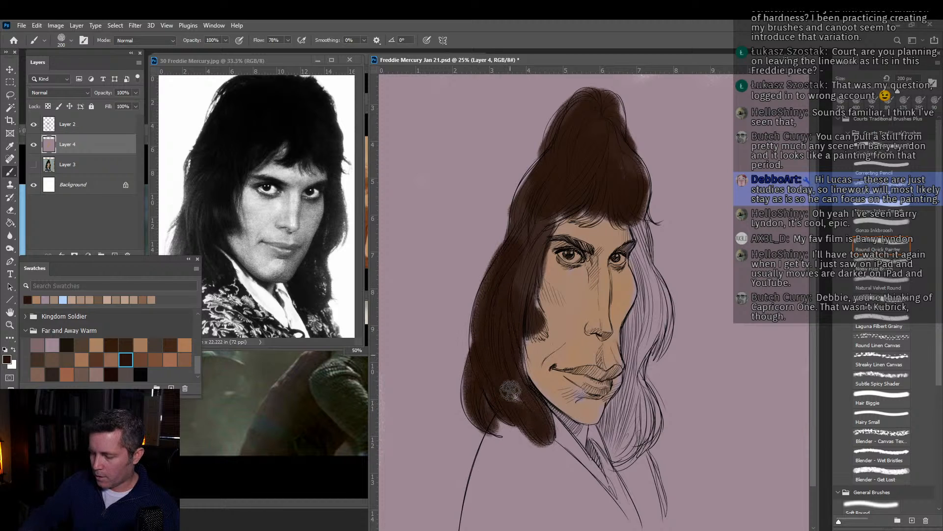
mouse_move(642, 224)
mouse_down()
mouse_move(636, 257)
mouse_move(650, 274)
mouse_move(654, 318)
mouse_move(646, 301)
mouse_move(630, 346)
mouse_move(639, 403)
mouse_move(633, 446)
mouse_move(620, 451)
mouse_move(626, 395)
mouse_move(610, 414)
mouse_move(616, 432)
mouse_move(642, 430)
mouse_up()
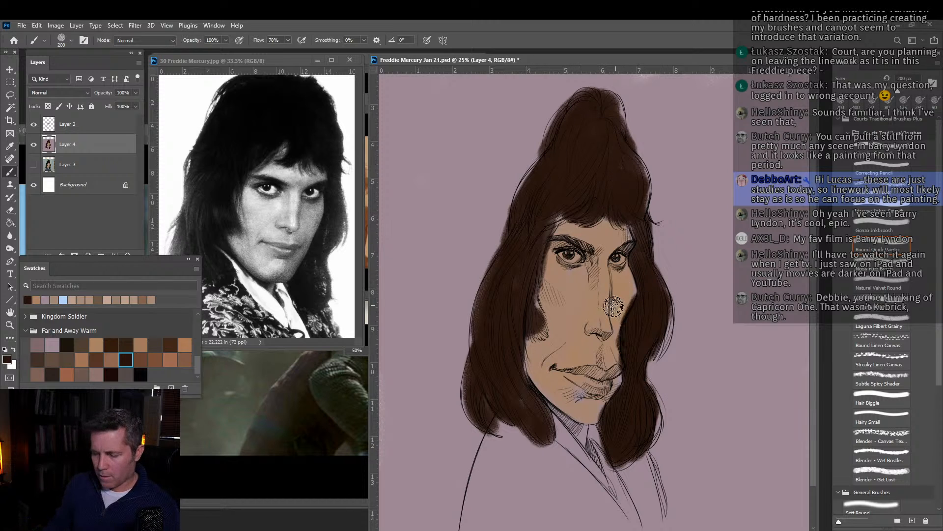
Brush the warm orange-tan swatch over the cheek, chin and neck to enrich the skin base.
click(186, 342)
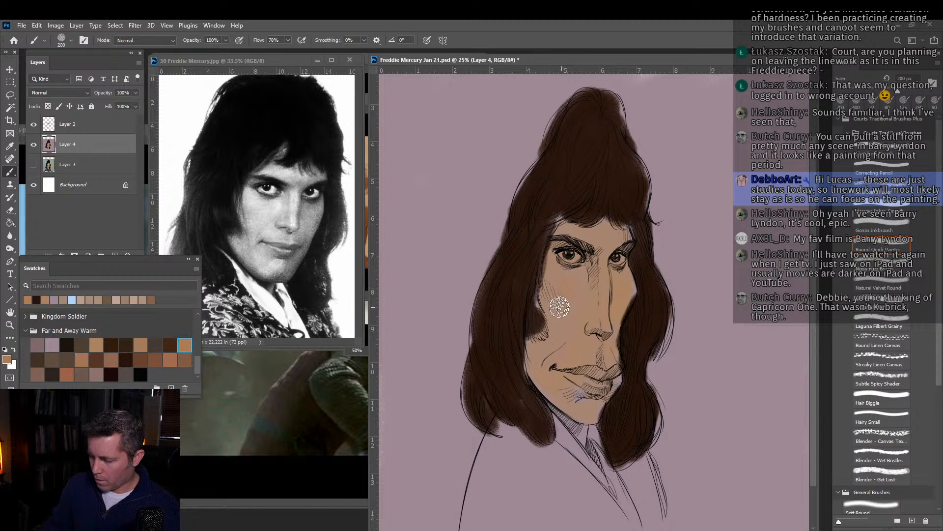
drag(559, 307, 562, 272)
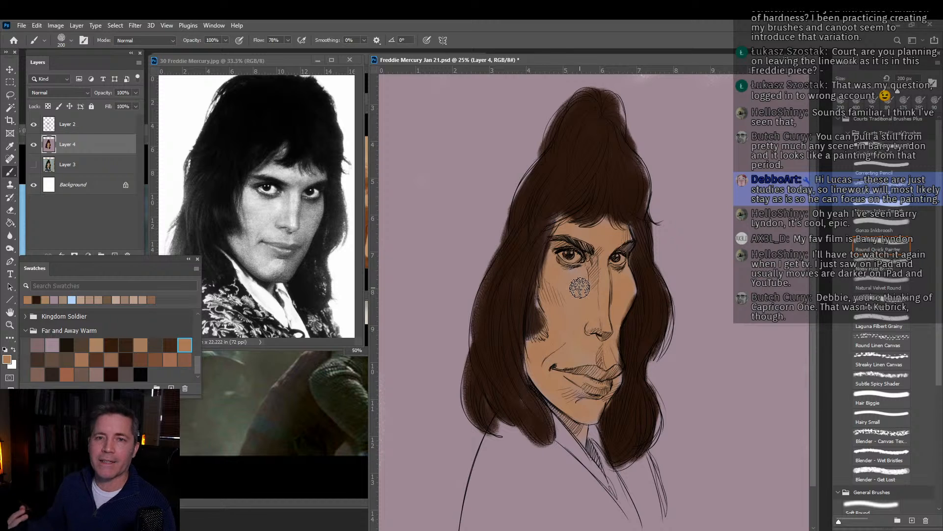
Paint loose strokes of the medium orange-brown swatch over the mauve background around the figure, enlarging the brush to 300 px.
click(83, 359)
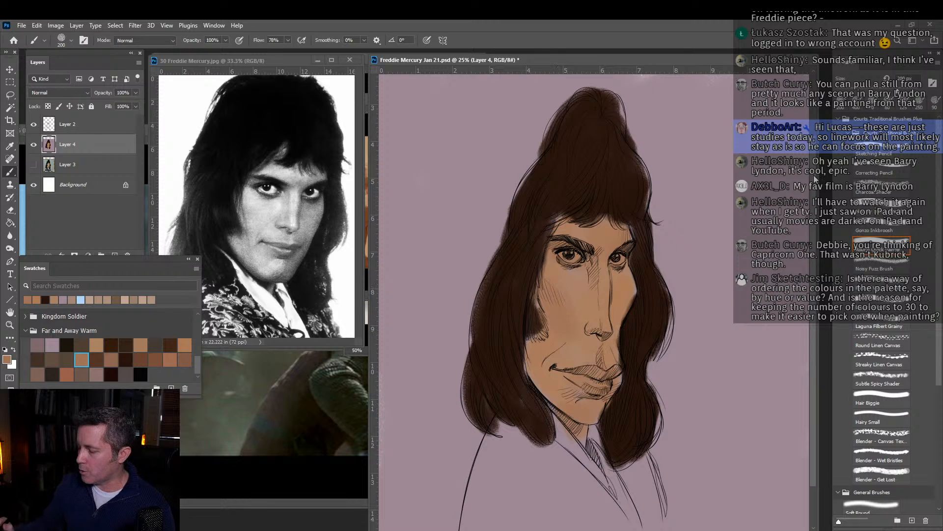
mouse_move(815, 180)
mouse_down()
mouse_move(813, 132)
mouse_move(813, 176)
mouse_up()
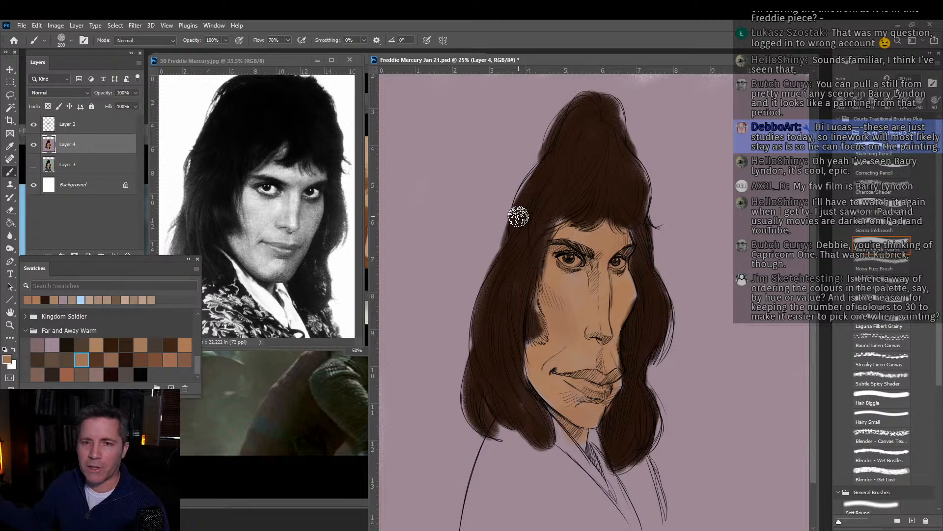
mouse_move(516, 211)
mouse_down()
mouse_move(536, 209)
mouse_move(517, 181)
mouse_move(483, 224)
mouse_move(454, 213)
mouse_move(458, 148)
mouse_move(504, 107)
mouse_move(527, 103)
mouse_move(525, 128)
mouse_move(503, 86)
mouse_move(427, 103)
mouse_move(478, 116)
mouse_move(480, 105)
mouse_move(462, 92)
mouse_move(440, 135)
mouse_move(467, 94)
mouse_move(378, 106)
mouse_move(386, 122)
mouse_move(428, 118)
mouse_move(394, 196)
mouse_move(415, 108)
mouse_move(393, 186)
mouse_move(419, 184)
mouse_move(413, 295)
mouse_move(463, 233)
mouse_move(463, 293)
mouse_move(523, 113)
mouse_move(560, 90)
mouse_move(644, 90)
mouse_move(631, 89)
mouse_move(637, 100)
mouse_move(707, 83)
mouse_move(684, 120)
mouse_move(771, 114)
mouse_move(739, 159)
mouse_move(706, 130)
mouse_move(641, 125)
mouse_move(668, 192)
mouse_move(744, 129)
mouse_move(737, 184)
mouse_move(786, 152)
mouse_move(783, 186)
mouse_move(752, 224)
mouse_move(751, 214)
mouse_move(686, 251)
mouse_move(667, 243)
mouse_move(677, 335)
mouse_move(660, 370)
mouse_move(676, 412)
mouse_move(744, 303)
mouse_move(746, 338)
mouse_move(798, 332)
mouse_move(782, 375)
mouse_move(767, 402)
mouse_move(695, 450)
mouse_move(671, 443)
mouse_up()
key(bracketright)
key(bracketright)
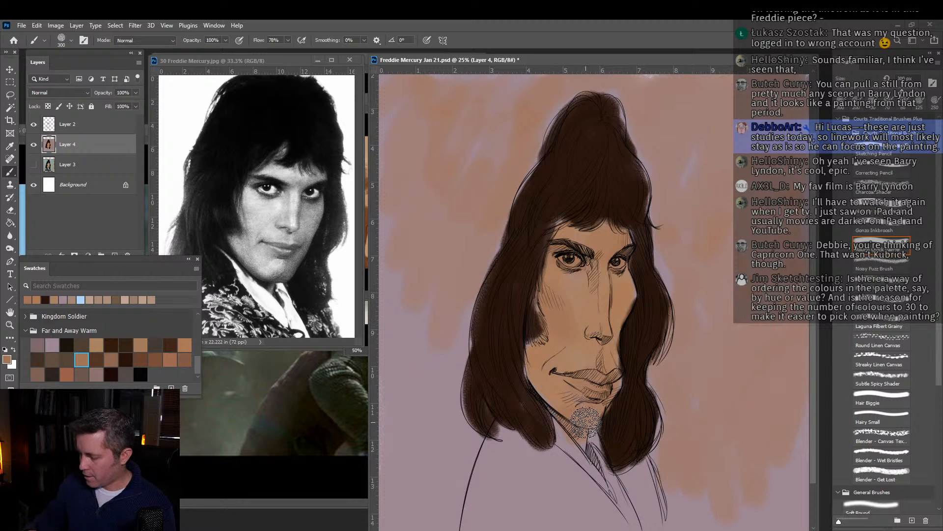
mouse_move(453, 365)
mouse_down()
mouse_move(469, 446)
mouse_move(426, 507)
mouse_move(392, 448)
mouse_move(393, 285)
mouse_up()
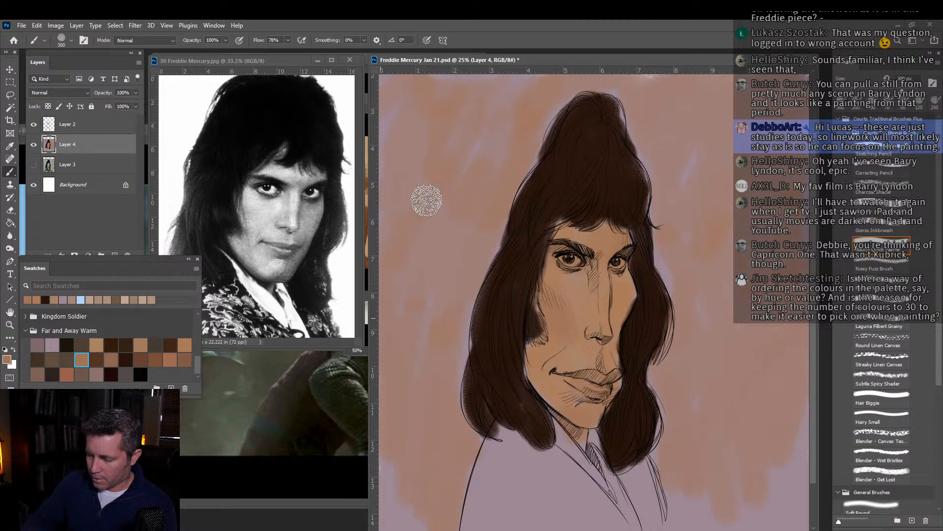
mouse_move(433, 116)
mouse_down()
mouse_move(551, 78)
mouse_move(537, 96)
mouse_move(546, 109)
mouse_move(566, 82)
mouse_move(593, 82)
mouse_move(643, 108)
mouse_move(664, 177)
mouse_up()
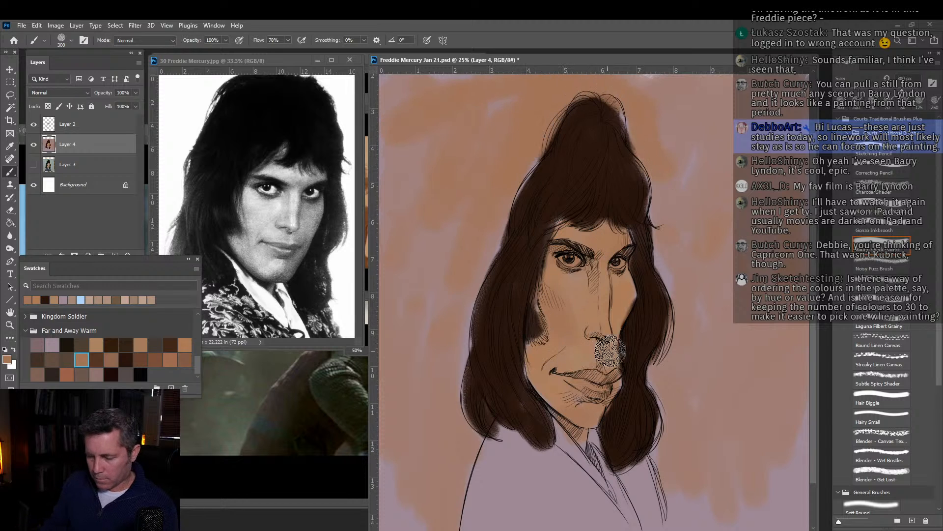
Tint the cheek with the dusty rose-brown swatch and return to the warm orange-tan swatch for the face.
click(96, 374)
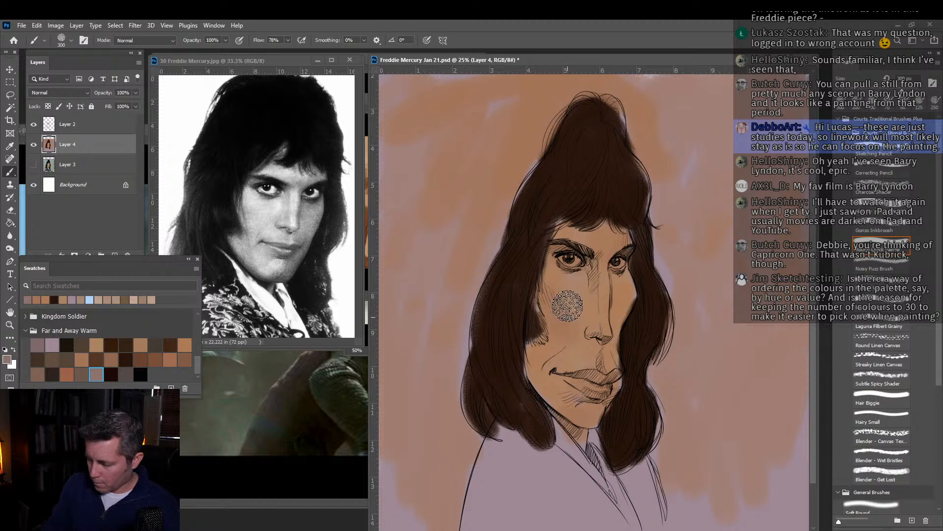
mouse_move(566, 306)
mouse_down()
mouse_move(565, 277)
mouse_move(577, 302)
mouse_move(570, 340)
mouse_move(557, 325)
mouse_move(603, 283)
mouse_move(575, 235)
mouse_move(602, 296)
mouse_move(603, 336)
mouse_move(570, 351)
mouse_up()
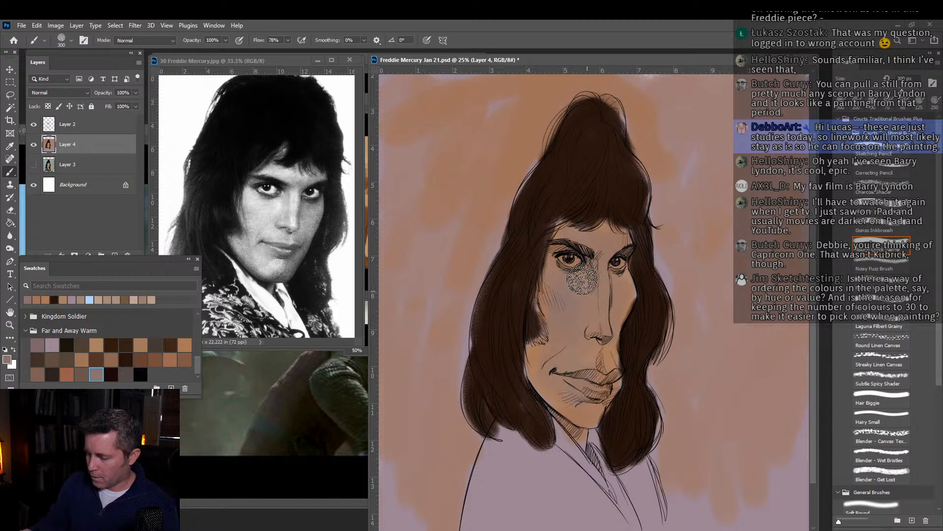
click(185, 343)
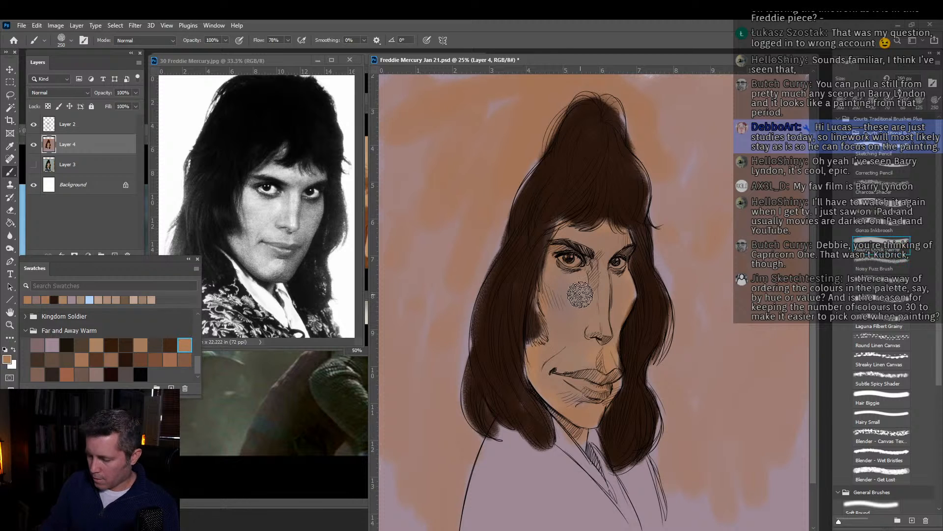
Block in both sides of the jacket with the dark grey swatch and a 125 px brush.
key(bracketleft)
key(bracketleft)
key(bracketleft)
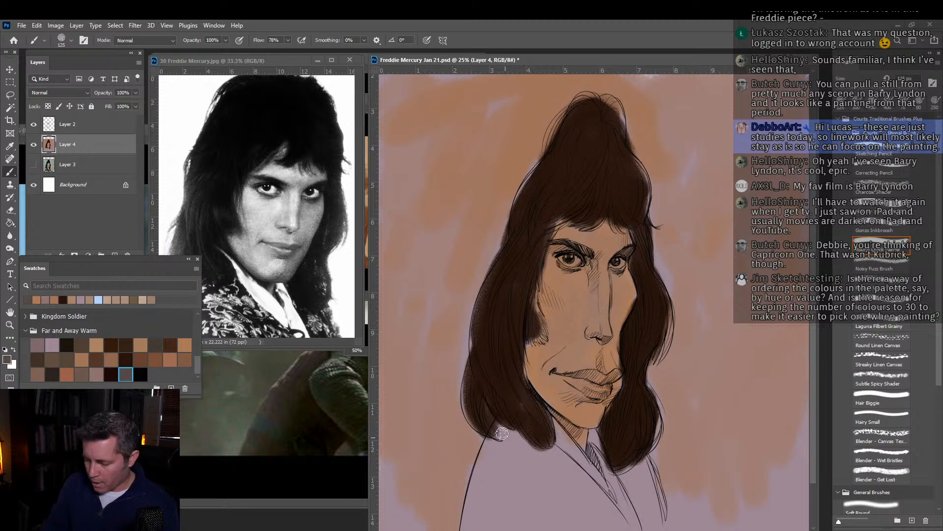
mouse_move(502, 433)
mouse_down()
mouse_move(479, 471)
mouse_move(502, 421)
mouse_move(559, 453)
mouse_move(564, 444)
mouse_move(590, 483)
mouse_move(575, 471)
mouse_move(627, 524)
mouse_move(599, 501)
mouse_move(575, 501)
mouse_move(565, 522)
mouse_move(512, 473)
mouse_move(495, 491)
mouse_move(479, 457)
mouse_up()
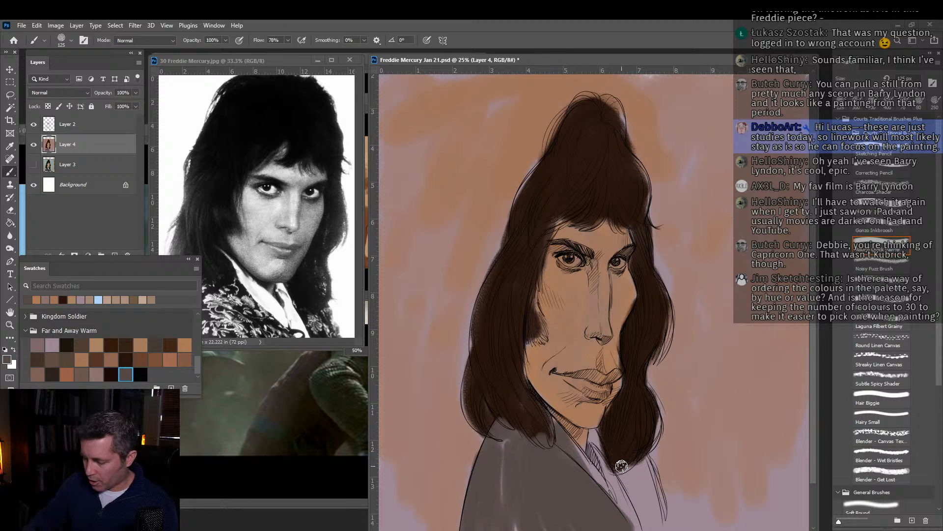
mouse_move(622, 465)
mouse_down()
mouse_move(640, 502)
mouse_move(651, 468)
mouse_move(650, 479)
mouse_move(643, 465)
mouse_move(617, 458)
mouse_move(639, 518)
mouse_up()
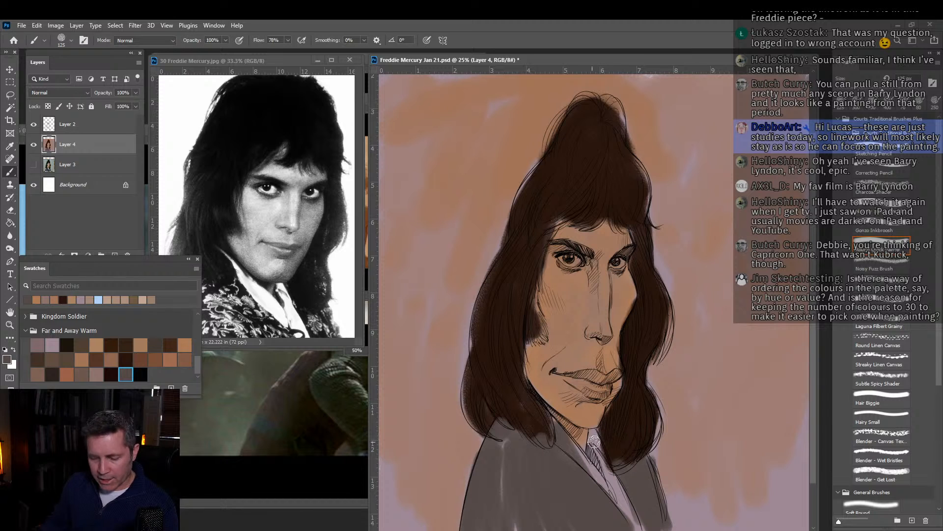
Sample the shirt's mauve and repaint the collar and shirt front inside the jacket.
alt+click(600, 462)
drag(605, 498, 613, 505)
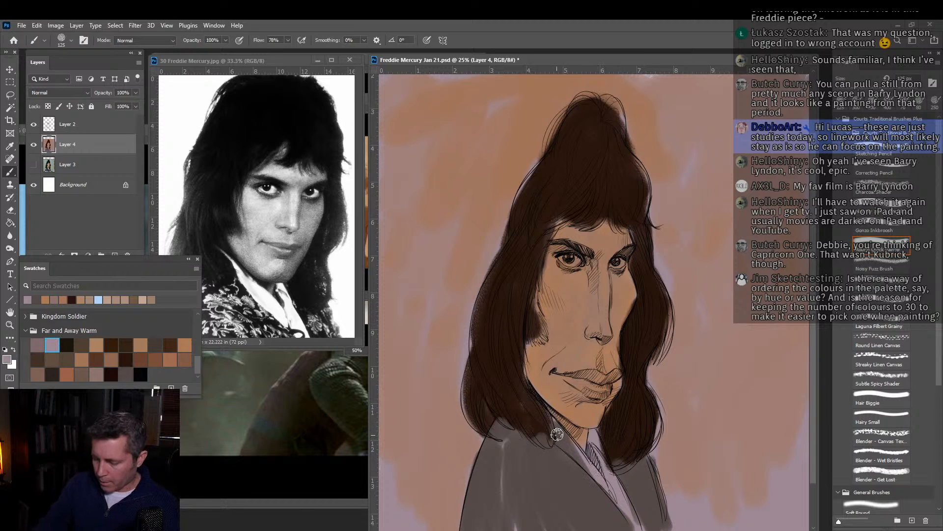
drag(557, 436, 600, 479)
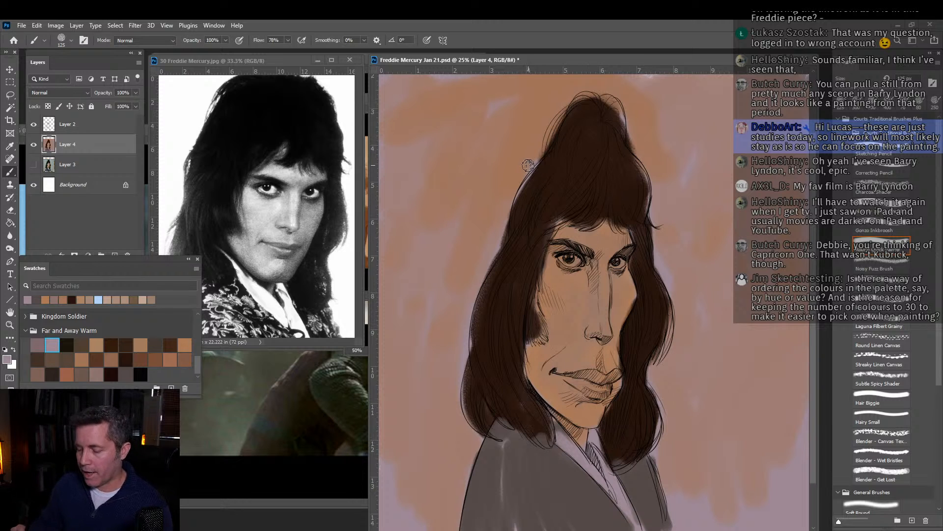
Sample the background's orange-brown and paint over its remaining mauve patches with a 300 px brush.
alt+click(526, 107)
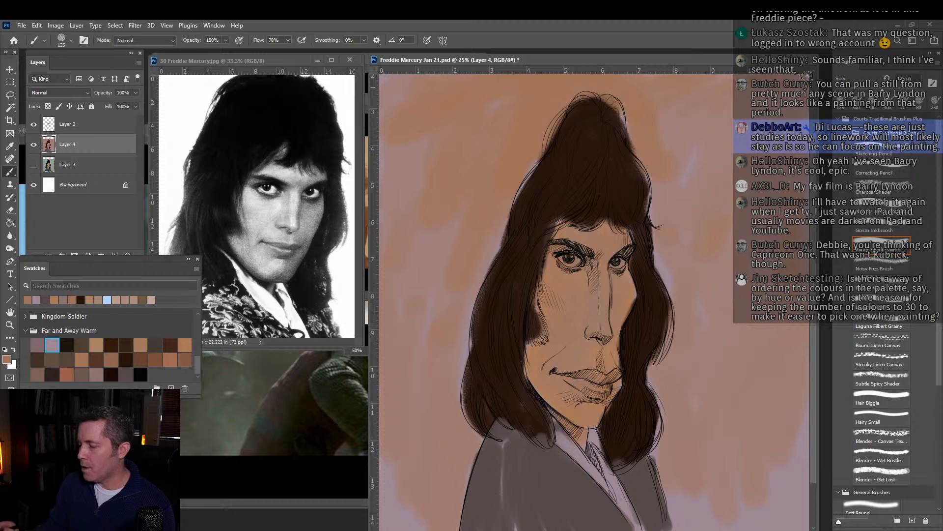
key(bracketright)
key(bracketright)
key(bracketright)
key(bracketright)
key(bracketright)
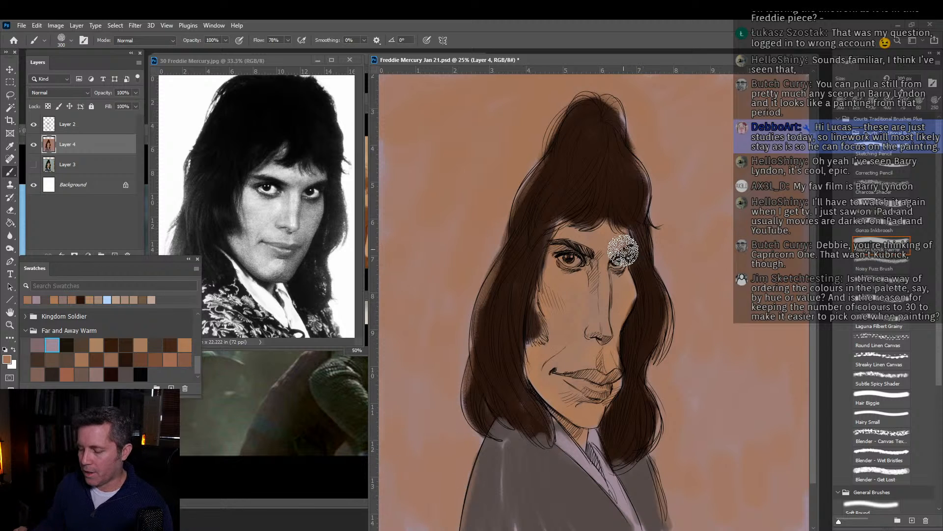
Sample the hair's dark brown and fill out the hair's crown, sides and sideburn with a 100 px brush.
key(bracketleft)
alt+click(622, 181)
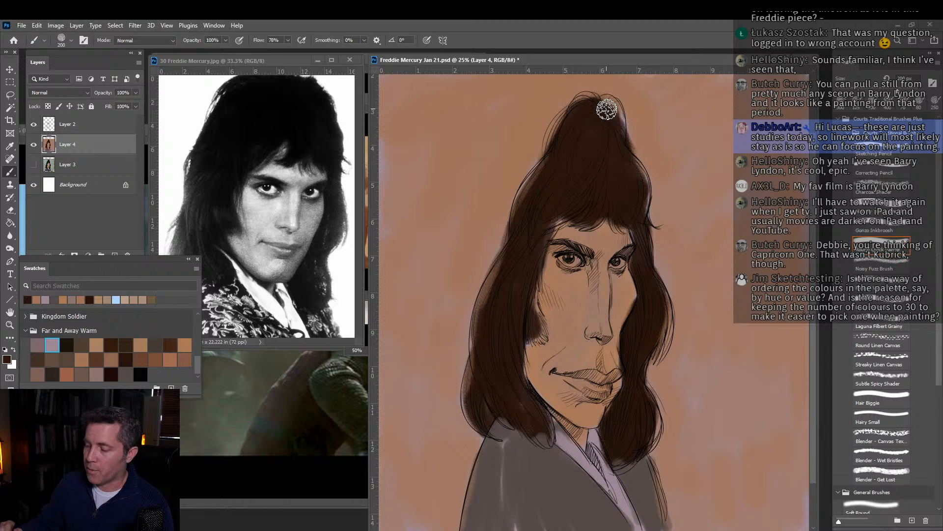
key(bracketleft)
key(bracketleft)
key(bracketleft)
key(bracketleft)
key(bracketleft)
mouse_move(607, 106)
mouse_down()
mouse_move(619, 126)
mouse_move(613, 104)
mouse_move(574, 111)
mouse_move(587, 101)
mouse_move(548, 157)
mouse_move(571, 108)
mouse_move(535, 187)
mouse_move(530, 171)
mouse_move(477, 322)
mouse_move(505, 261)
mouse_move(480, 393)
mouse_move(480, 351)
mouse_move(475, 416)
mouse_move(468, 407)
mouse_move(515, 379)
mouse_move(527, 335)
mouse_move(544, 334)
mouse_move(533, 289)
mouse_up()
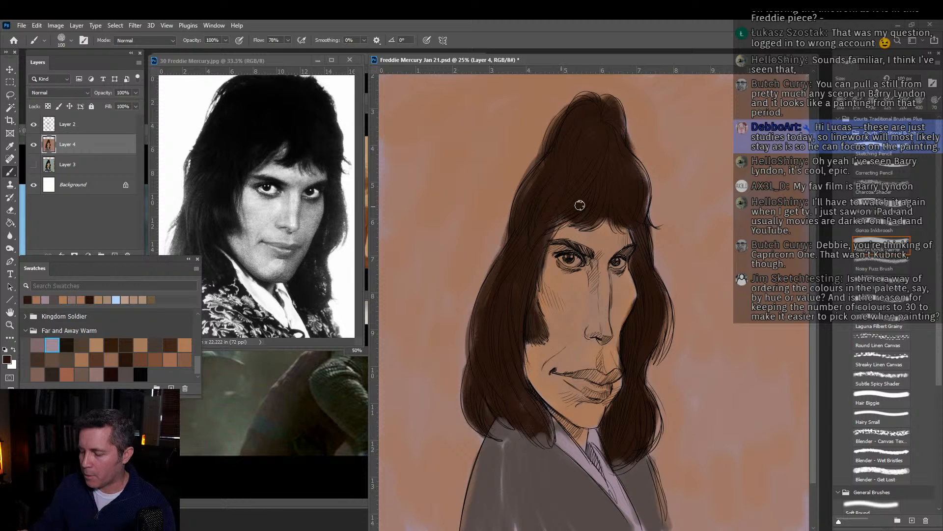
mouse_move(621, 144)
mouse_down()
mouse_move(645, 178)
mouse_move(645, 212)
mouse_up()
mouse_move(648, 258)
mouse_down()
mouse_move(655, 349)
mouse_move(660, 297)
mouse_move(642, 360)
mouse_move(660, 313)
mouse_move(637, 371)
mouse_move(647, 421)
mouse_up()
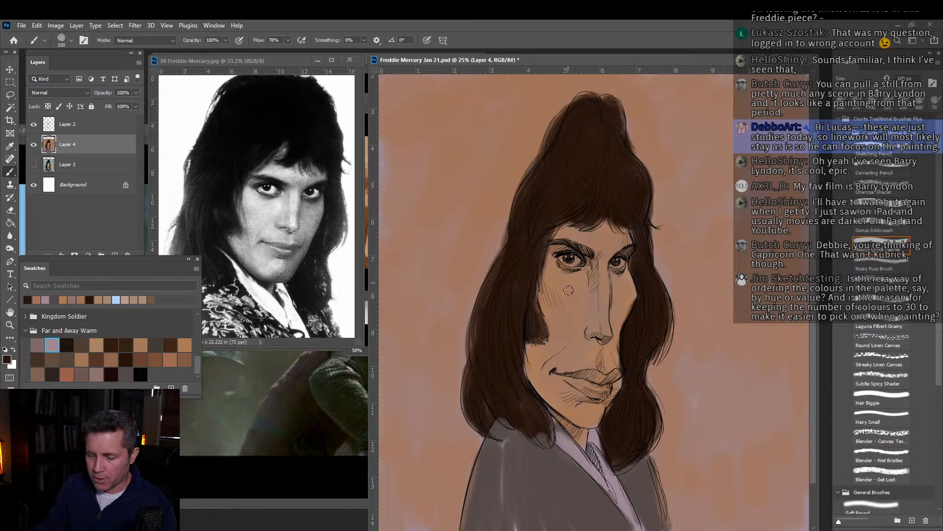
Shade the far side of the face beside the nose with a sampled brown and a 150 px brush.
mouse_move(623, 315)
mouse_down()
mouse_move(623, 284)
mouse_move(631, 288)
mouse_move(618, 311)
mouse_move(623, 282)
mouse_move(615, 329)
mouse_up()
alt+click(624, 302)
key(bracketright)
key(bracketright)
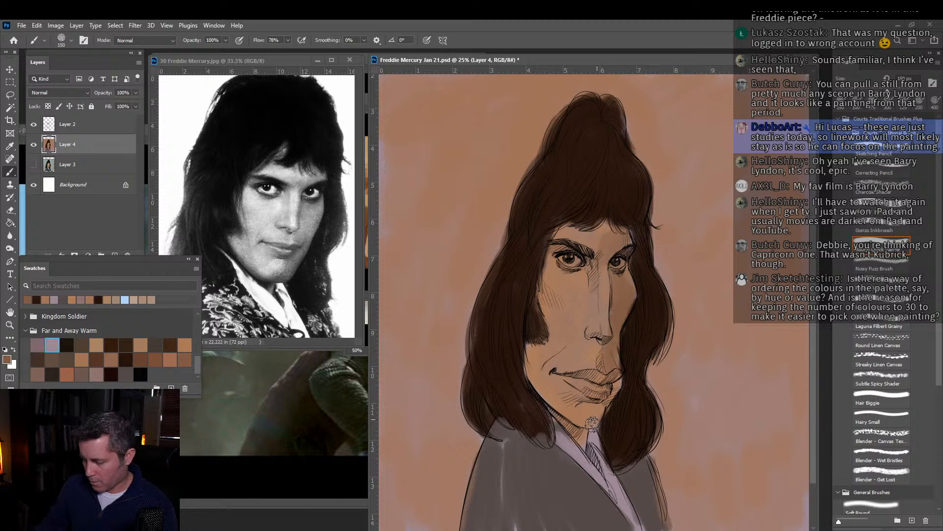
Shade the neck, jaw, chin, upper lip and side of the nose with a medium-dark brown swatch at 125 px.
click(97, 359)
key(bracketleft)
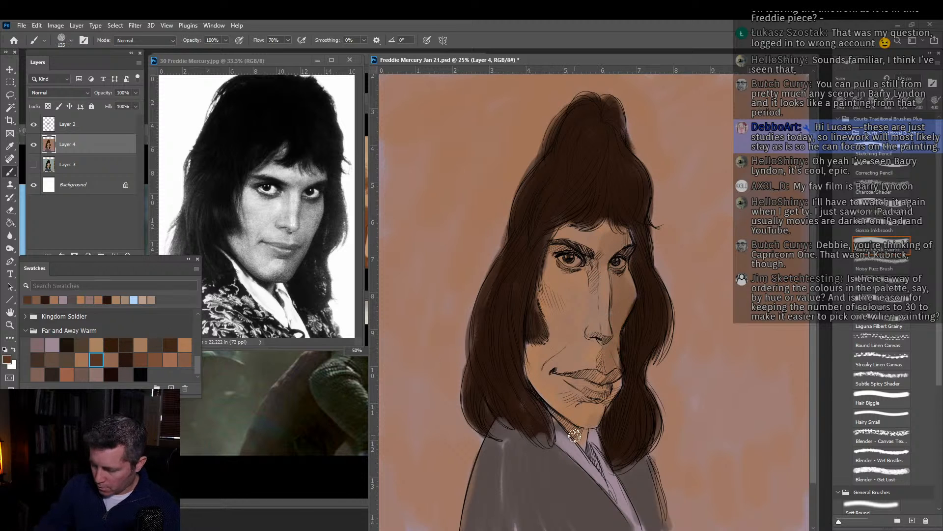
drag(550, 408, 586, 439)
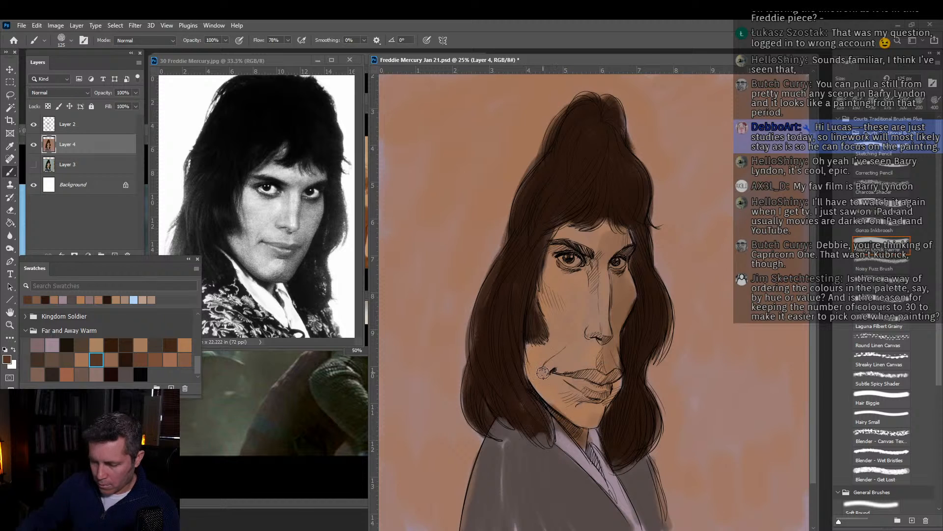
drag(528, 377, 590, 427)
mouse_move(614, 389)
mouse_down()
mouse_move(589, 427)
mouse_move(621, 382)
mouse_move(596, 392)
mouse_move(602, 374)
mouse_move(579, 389)
mouse_move(584, 374)
mouse_move(566, 379)
mouse_move(607, 372)
mouse_move(607, 335)
mouse_move(597, 334)
mouse_move(615, 348)
mouse_move(614, 274)
mouse_move(592, 270)
mouse_move(593, 286)
mouse_move(578, 261)
mouse_move(551, 247)
mouse_move(579, 260)
mouse_move(558, 262)
mouse_move(580, 266)
mouse_move(584, 252)
mouse_move(638, 252)
mouse_move(619, 253)
mouse_move(620, 264)
mouse_move(634, 225)
mouse_move(611, 248)
mouse_move(618, 236)
mouse_move(609, 244)
mouse_move(574, 235)
mouse_move(594, 273)
mouse_up()
Sample skin browns from the face and blend them over the near cheek, jaw and the area below the sideburn at 125 px.
alt+click(603, 255)
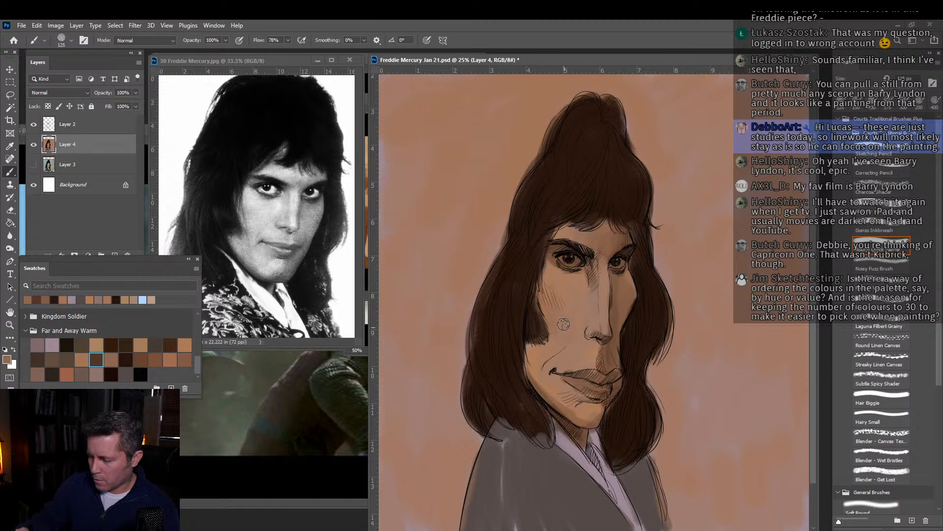
drag(567, 295, 554, 289)
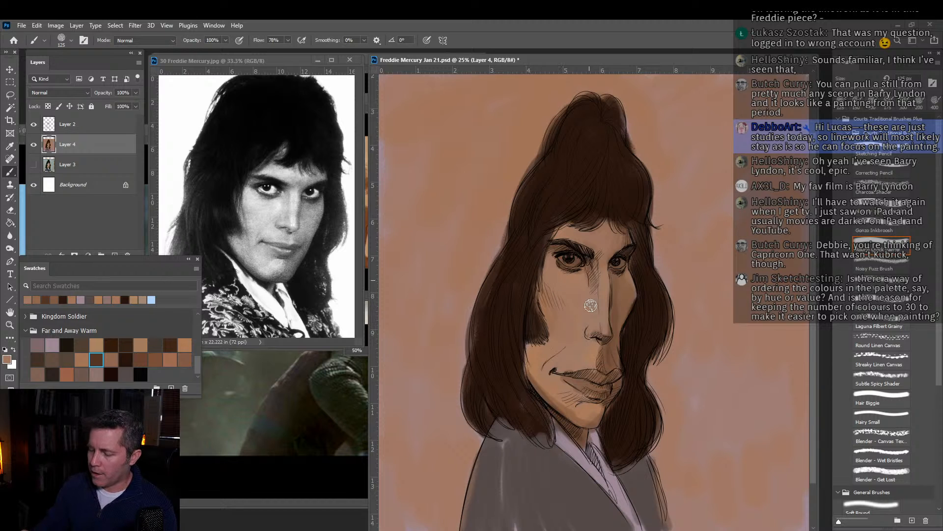
alt+click(617, 324)
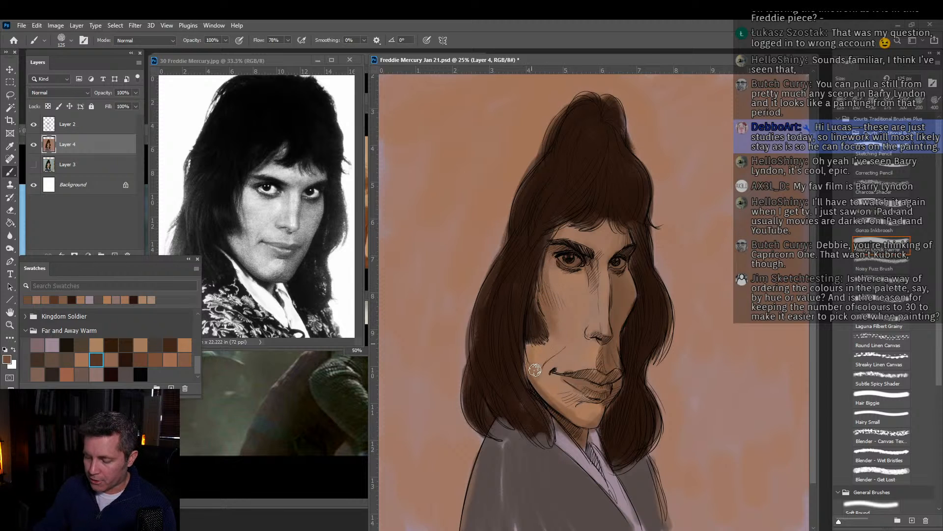
alt+click(545, 382)
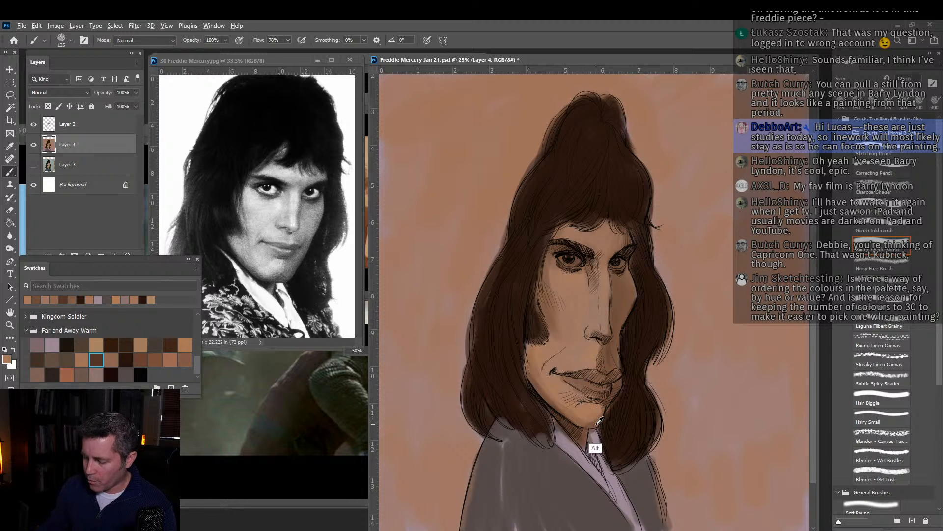
alt+click(596, 439)
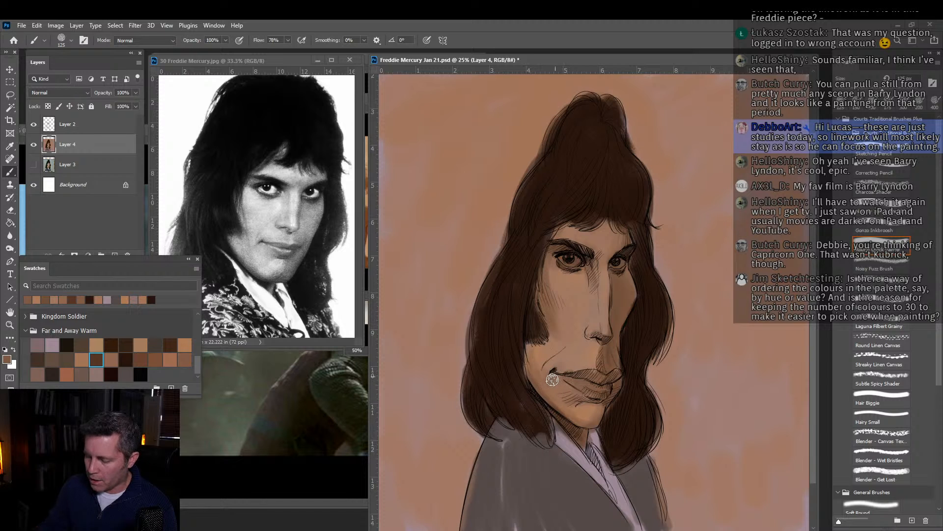
drag(539, 345, 544, 351)
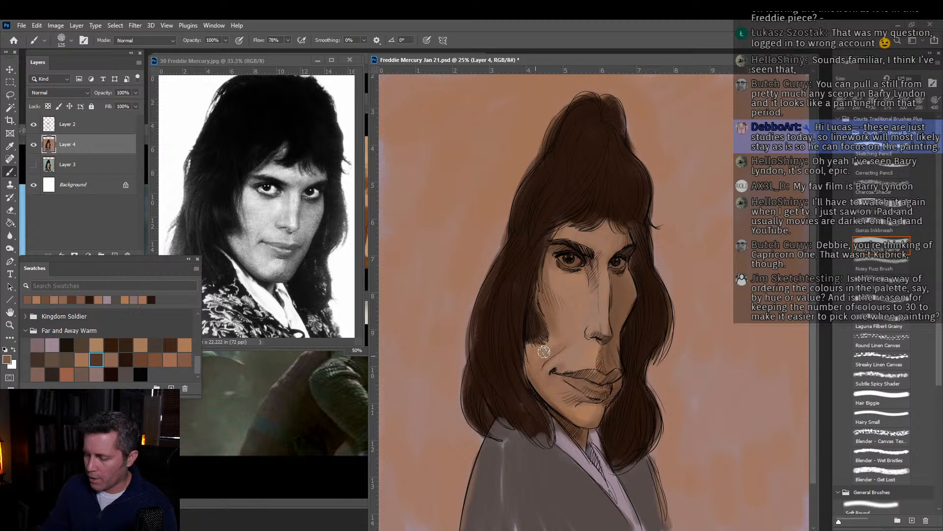
alt+click(579, 313)
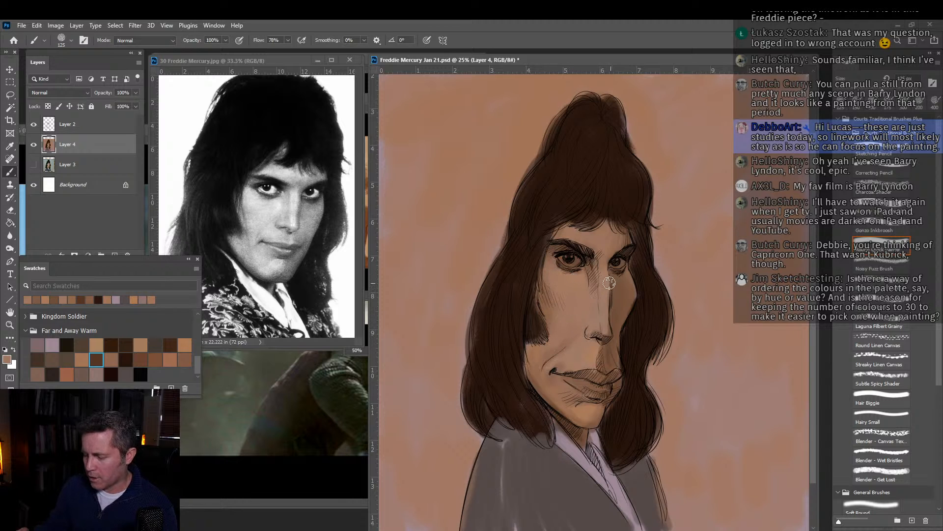
Cool the near cheek and forehead with a greyish-mauve swatch and blend it with sampled skin tones, using brush sizes from 70 to 125 px.
click(53, 344)
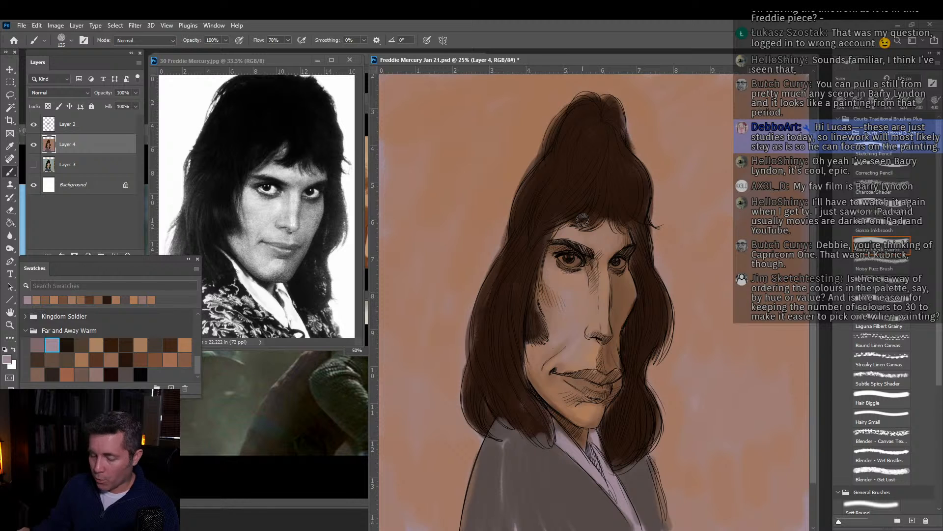
alt+click(580, 313)
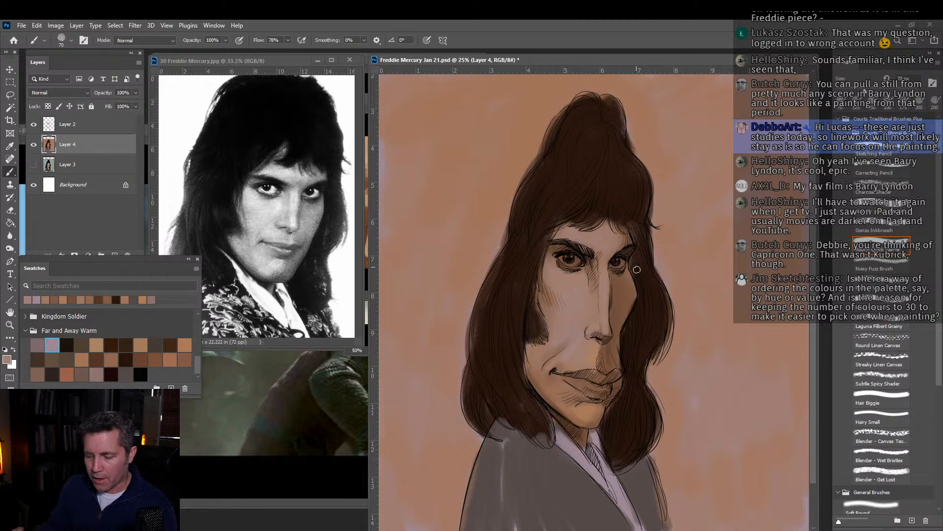
alt+click(557, 291)
alt+click(617, 285)
key(bracketright)
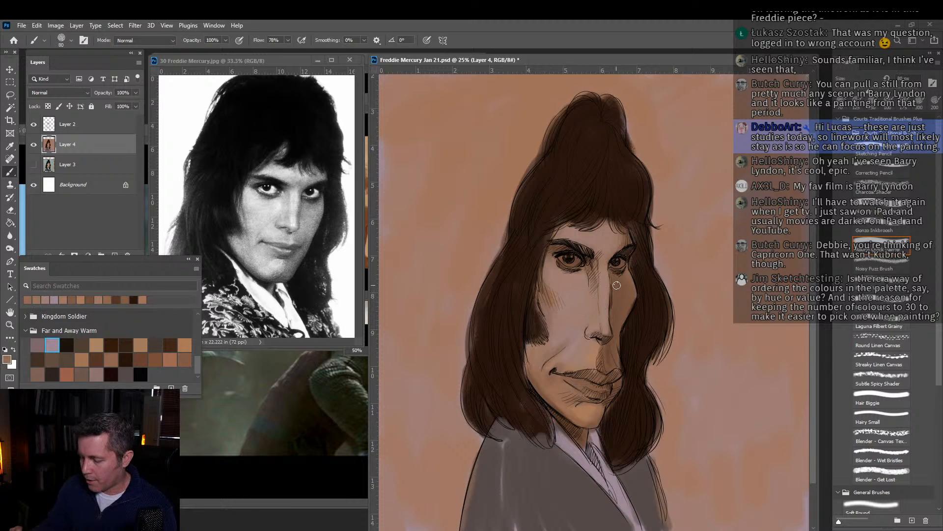
key(bracketright)
key(bracketright)
key(bracketright)
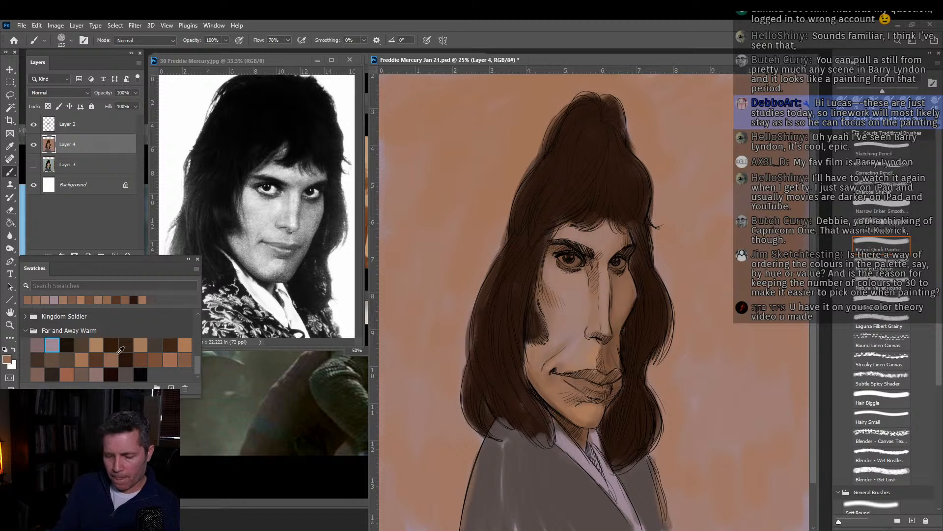
Repaint the background around the head and shoulders with a reddish-terracotta swatch, enlarging the brush to 400 px.
click(67, 374)
mouse_move(665, 268)
mouse_down()
mouse_move(660, 220)
mouse_move(664, 246)
mouse_move(664, 205)
mouse_up()
key(bracketright)
key(bracketright)
key(bracketright)
key(bracketright)
mouse_move(660, 168)
mouse_down()
mouse_move(646, 120)
mouse_move(682, 130)
mouse_move(677, 215)
mouse_move(717, 215)
mouse_move(672, 254)
mouse_move(683, 291)
mouse_move(719, 303)
mouse_move(785, 288)
mouse_move(738, 363)
mouse_move(688, 357)
mouse_move(665, 371)
mouse_move(689, 401)
mouse_move(725, 372)
mouse_move(781, 353)
mouse_move(766, 428)
mouse_move(715, 464)
mouse_move(684, 436)
mouse_move(661, 462)
mouse_move(670, 495)
mouse_move(757, 429)
mouse_move(797, 428)
mouse_move(789, 491)
mouse_move(770, 318)
mouse_move(653, 273)
mouse_up()
key(bracketright)
key(bracketright)
key(bracketright)
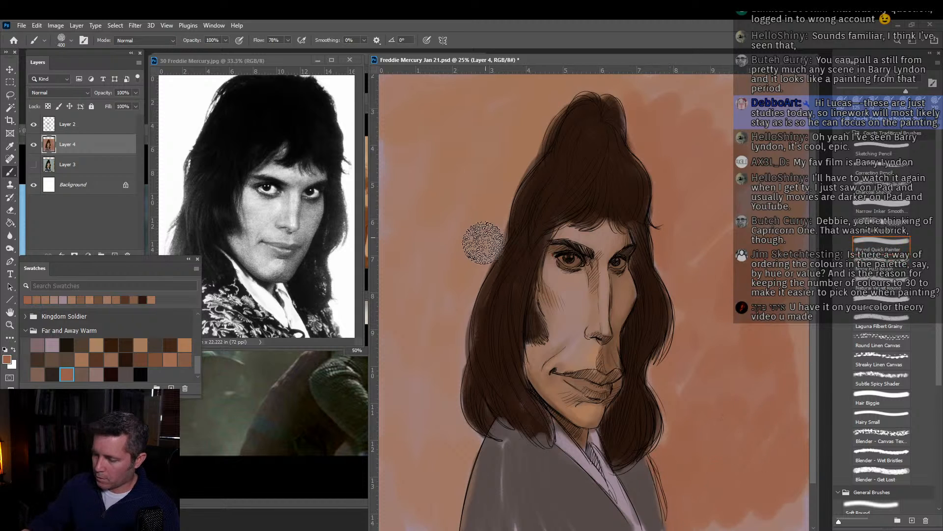
mouse_move(492, 241)
mouse_down()
mouse_move(494, 194)
mouse_move(536, 114)
mouse_move(502, 120)
mouse_move(502, 89)
mouse_move(482, 99)
mouse_move(613, 74)
mouse_move(765, 84)
mouse_move(754, 177)
mouse_up()
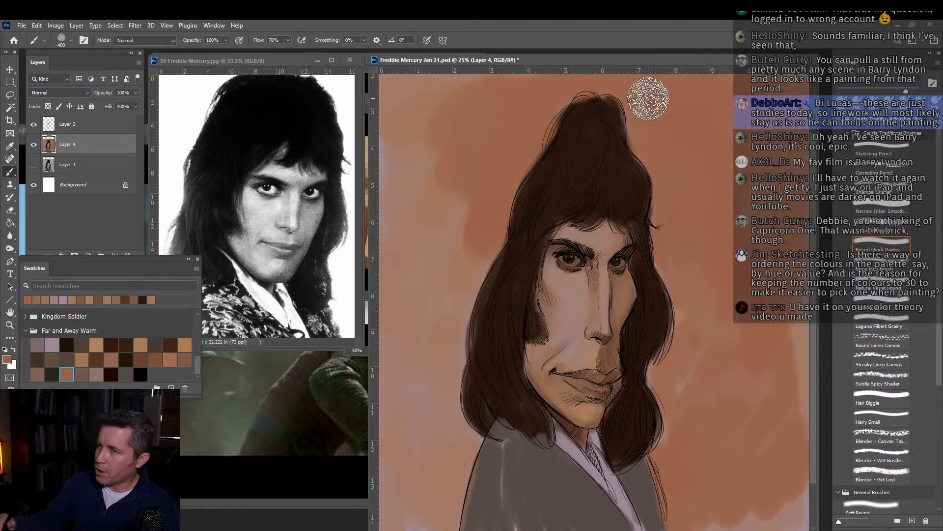
mouse_move(475, 235)
mouse_down()
mouse_move(466, 253)
mouse_move(463, 208)
mouse_move(402, 141)
mouse_move(379, 95)
mouse_move(506, 86)
mouse_move(401, 166)
mouse_move(411, 304)
mouse_move(451, 235)
mouse_move(464, 257)
mouse_move(447, 327)
mouse_move(493, 231)
mouse_move(448, 326)
mouse_move(455, 282)
mouse_move(434, 393)
mouse_move(437, 303)
mouse_move(401, 321)
mouse_move(404, 388)
mouse_move(436, 417)
mouse_move(444, 350)
mouse_move(429, 408)
mouse_move(447, 345)
mouse_move(443, 502)
mouse_move(393, 397)
mouse_move(398, 468)
mouse_up()
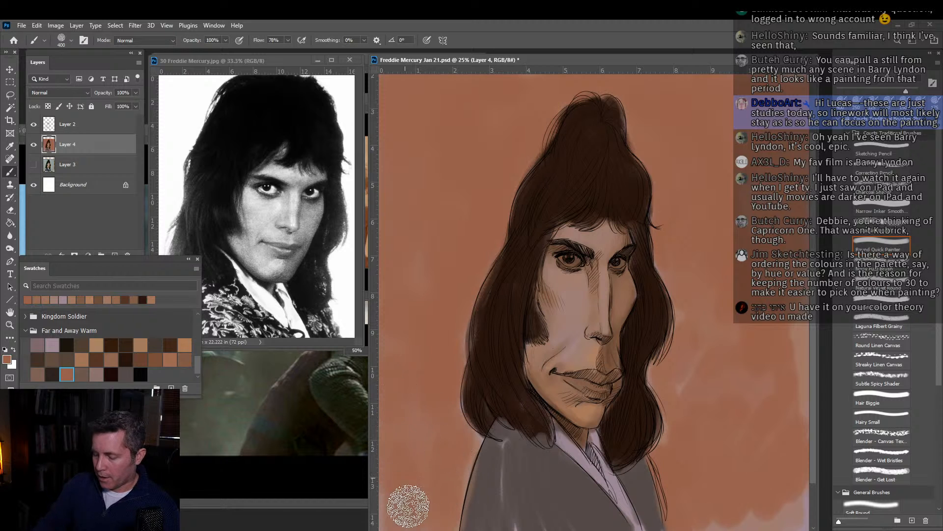
Paint a golden-tan swatch over the background beside the far side of the head and blend its upper edge with sampled terracotta at 400 px.
click(185, 345)
mouse_move(683, 253)
mouse_down()
mouse_move(787, 434)
mouse_move(768, 388)
mouse_move(793, 309)
mouse_move(765, 334)
mouse_move(726, 277)
mouse_move(686, 276)
mouse_move(679, 214)
mouse_move(698, 249)
mouse_move(793, 290)
mouse_move(701, 164)
mouse_move(686, 244)
mouse_move(708, 252)
mouse_move(730, 303)
mouse_move(759, 200)
mouse_move(779, 203)
mouse_move(742, 189)
mouse_move(767, 255)
mouse_up()
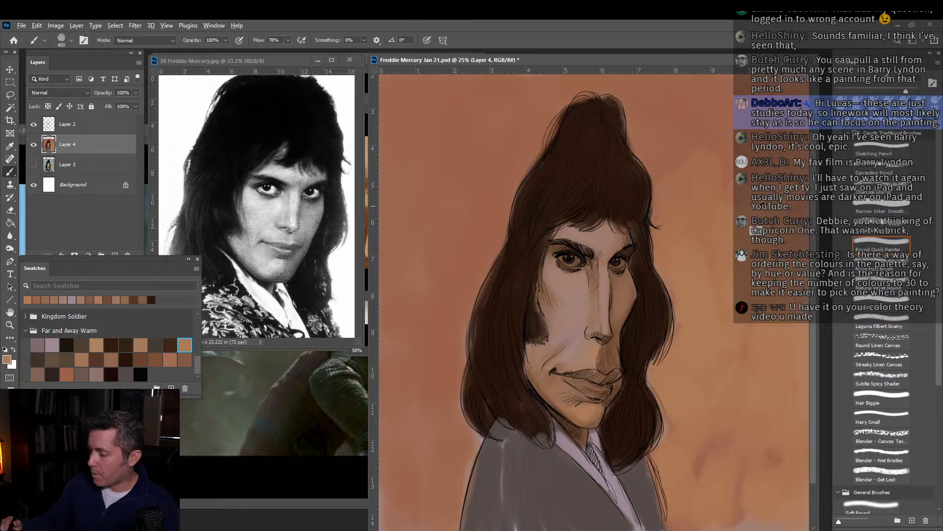
alt+click(767, 217)
mouse_move(764, 201)
mouse_down()
mouse_move(734, 208)
mouse_move(718, 180)
mouse_move(682, 168)
mouse_up()
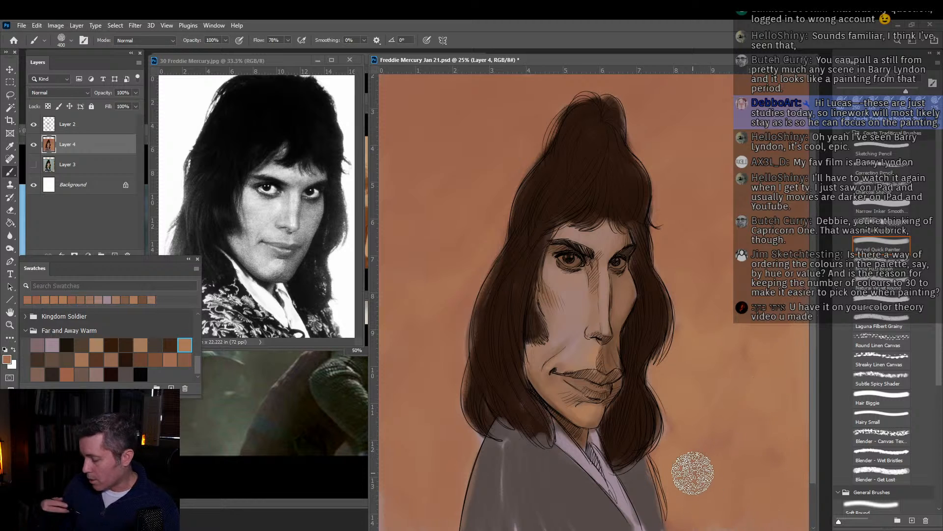
Soften the skin between the nose, mouth and near cheek with sampled face tones, starting at a 150 px brush.
key(bracketleft)
key(bracketleft)
key(bracketleft)
key(bracketleft)
key(bracketleft)
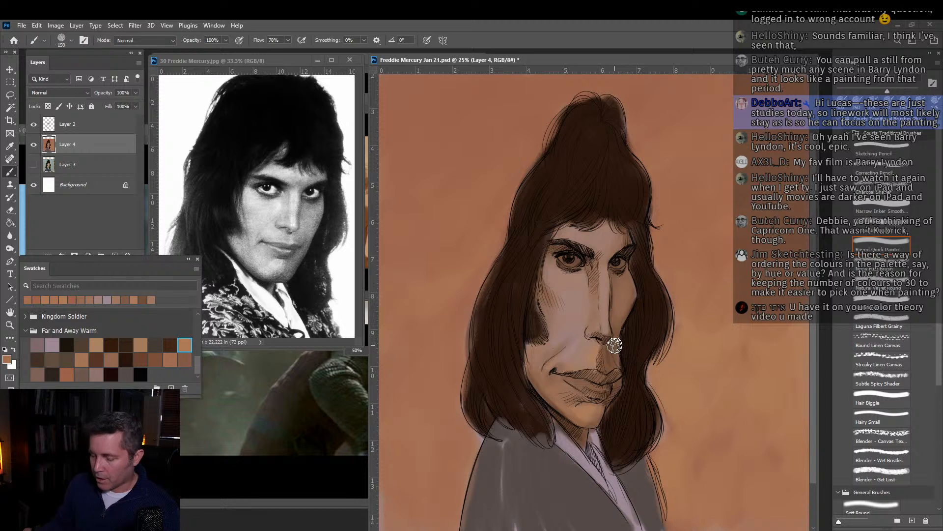
alt+click(581, 346)
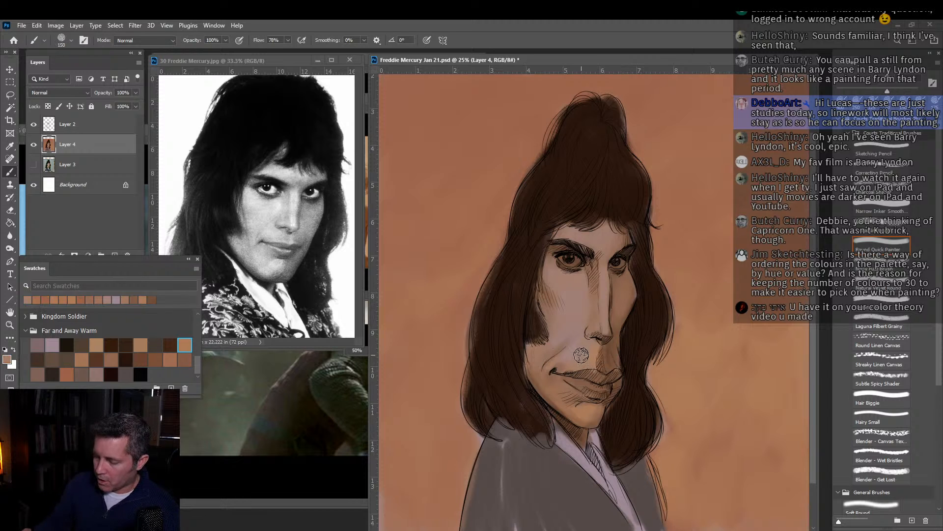
alt+click(549, 350)
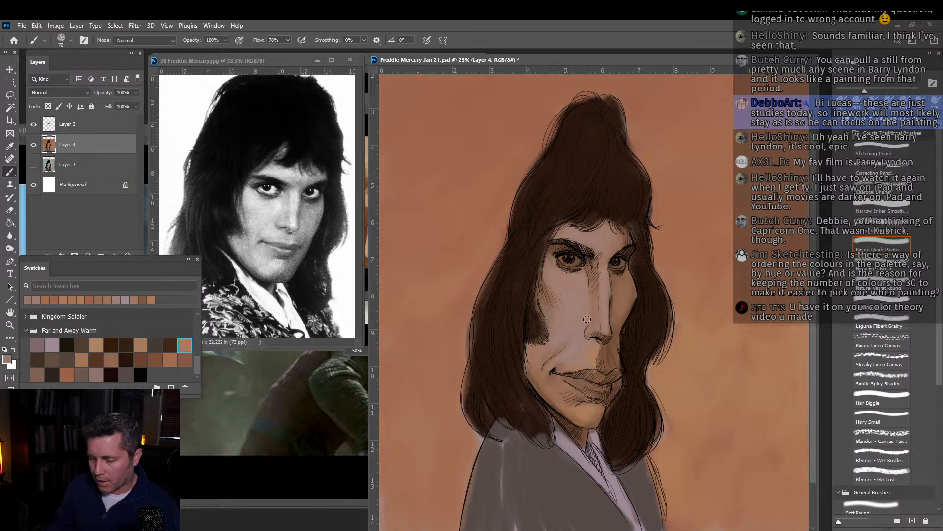
Sample tones from the near cheek and beside the nose and blend the cheek and nose, going from a 70 to a 125 px brush.
alt+click(579, 284)
alt+click(554, 291)
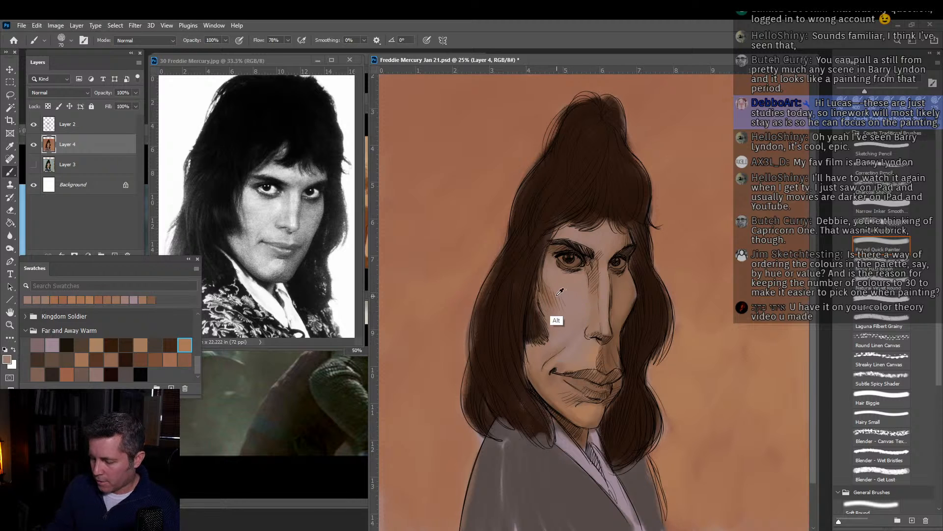
alt+click(614, 289)
key(])
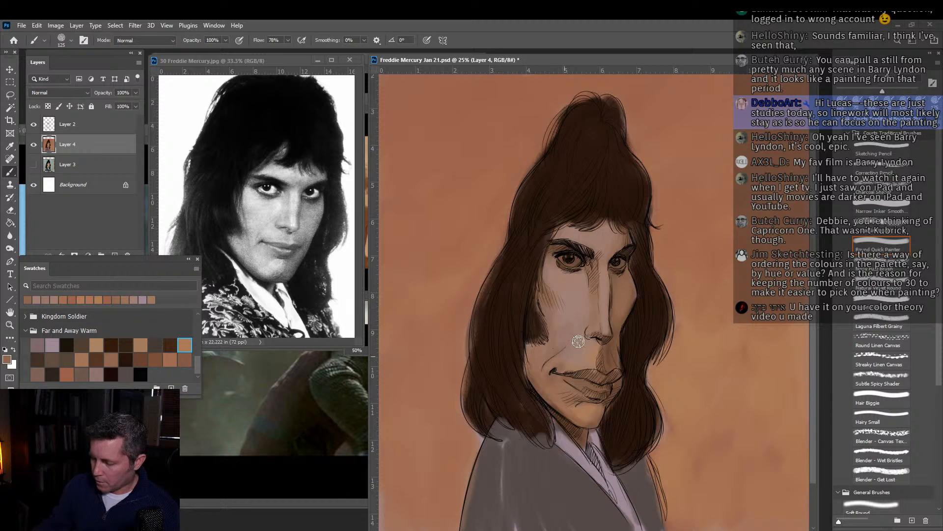
Touch up the upper lip below the nose with sampled tan and deepen the shading around the eyes with browns, using a smaller brush.
alt+click(594, 366)
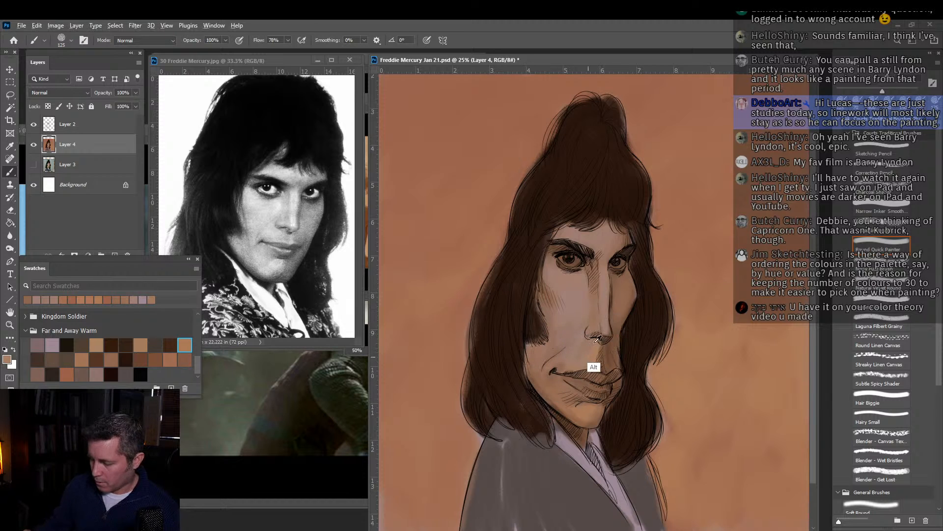
key([)
key([)
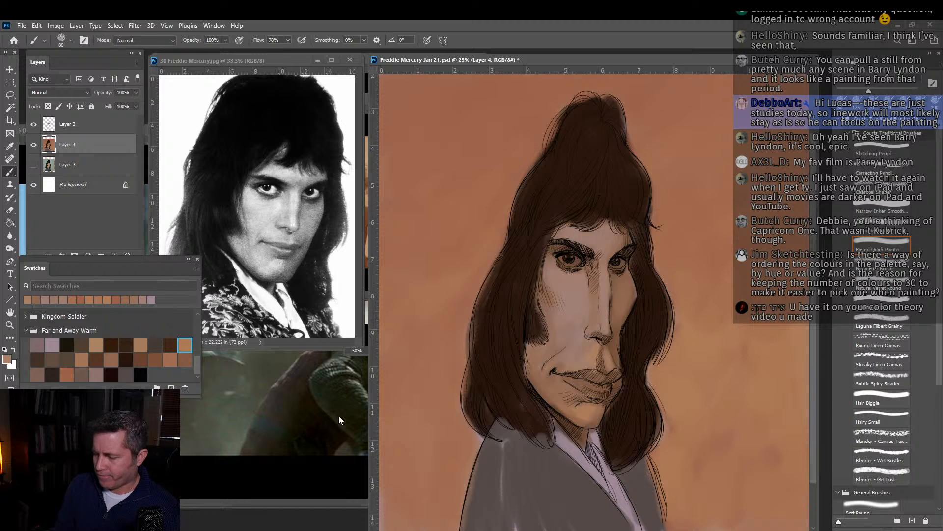
click(142, 359)
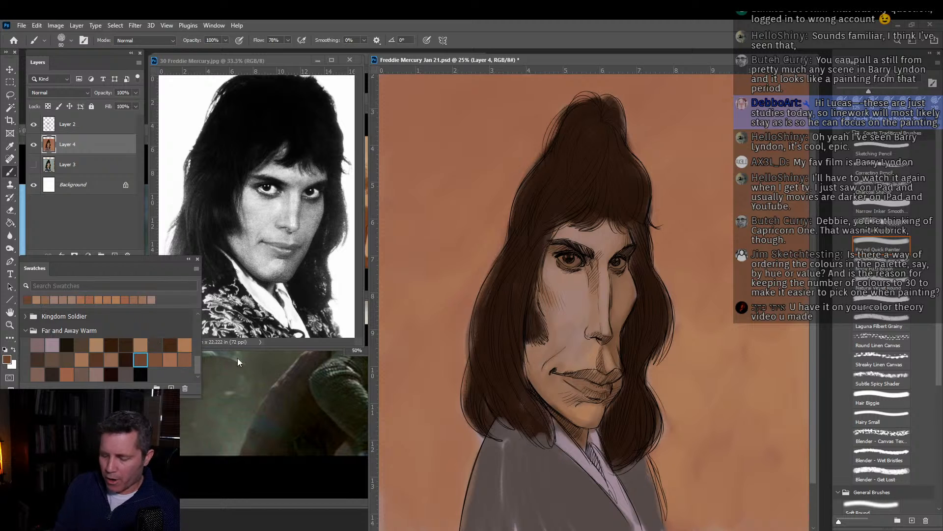
alt+click(625, 297)
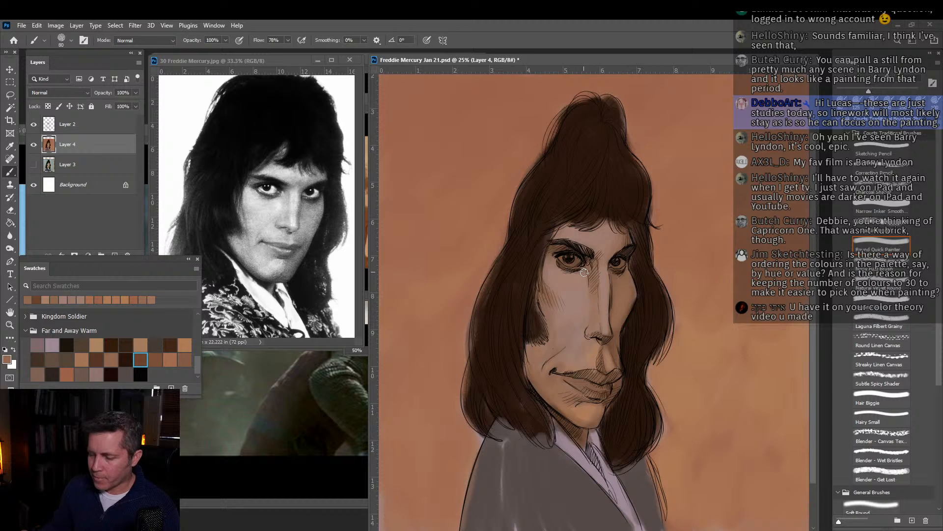
Sample the hair's dark brown and reinforce the crown, fringe and both side lengths of the hair with a 125 px brush.
alt+click(574, 153)
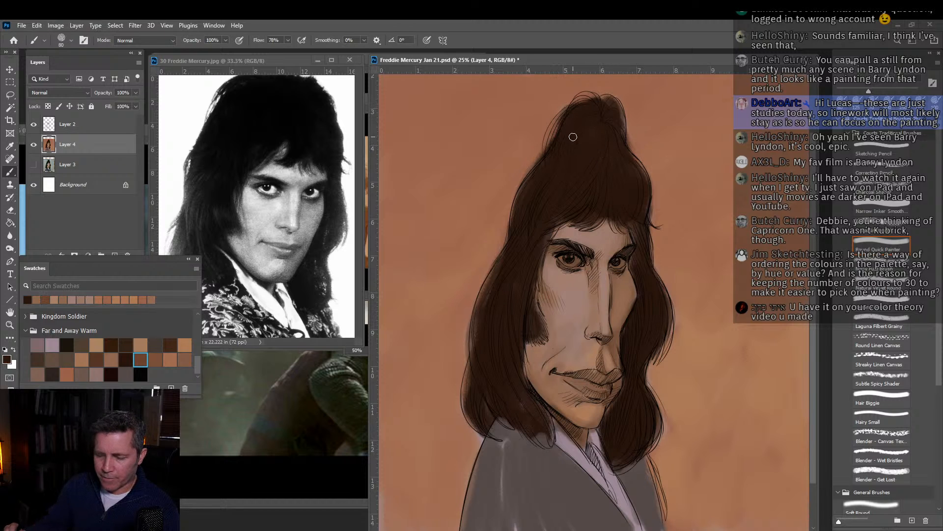
alt+click(574, 132)
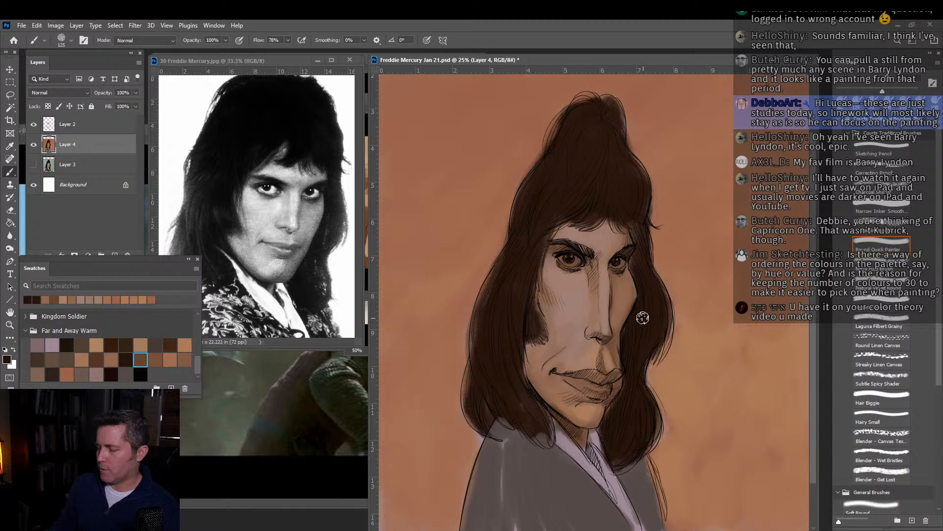
alt+click(620, 212)
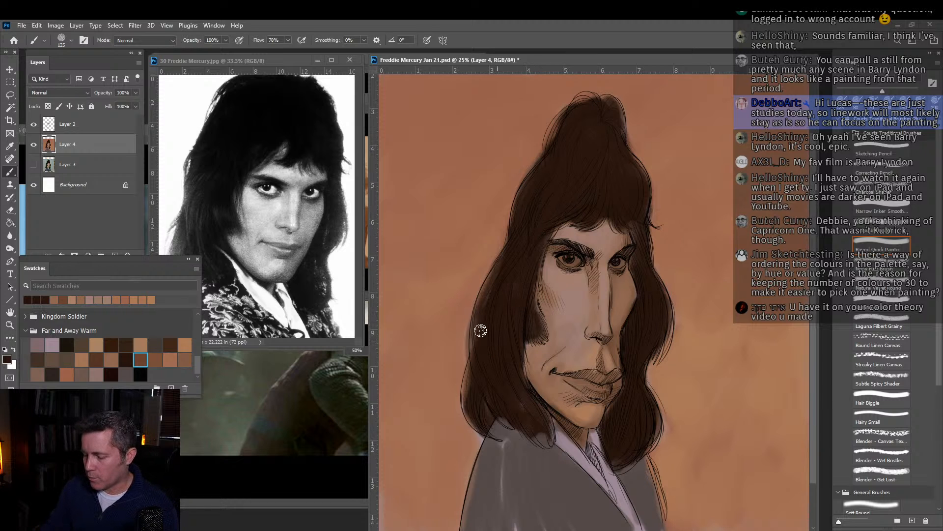
mouse_move(481, 331)
mouse_down()
mouse_move(499, 252)
mouse_move(509, 258)
mouse_up()
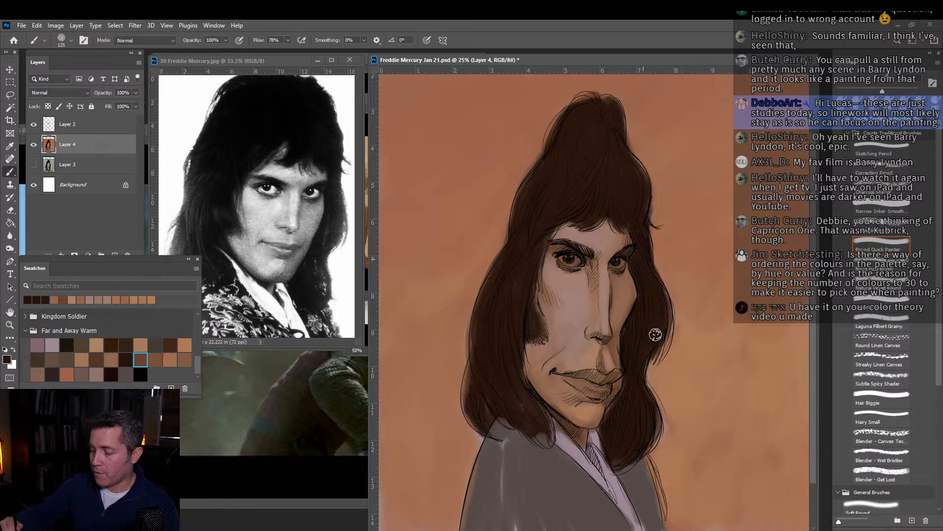
drag(657, 295, 664, 350)
drag(669, 318, 660, 359)
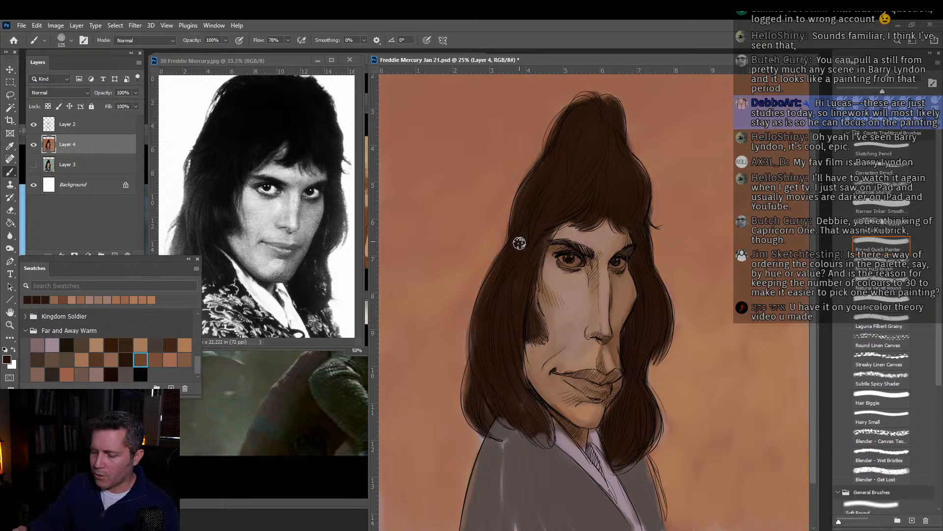
drag(514, 219, 521, 207)
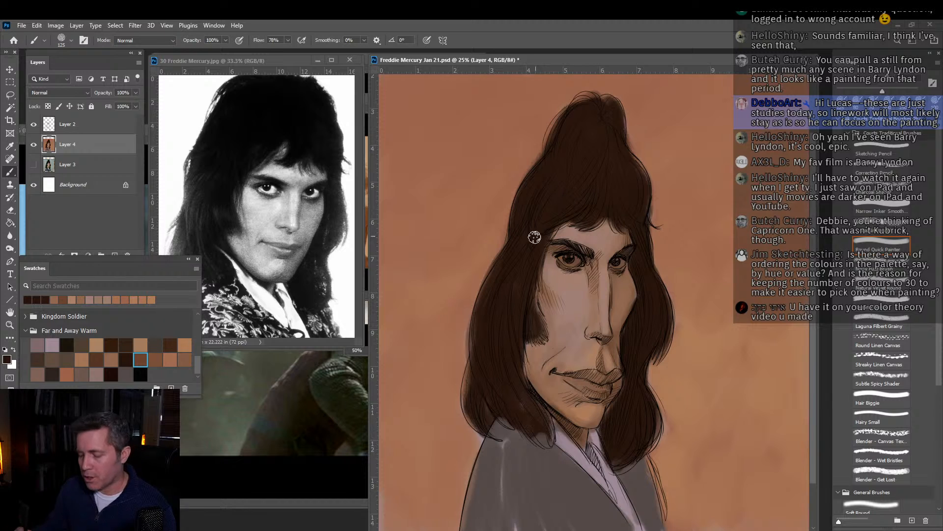
drag(477, 363, 476, 401)
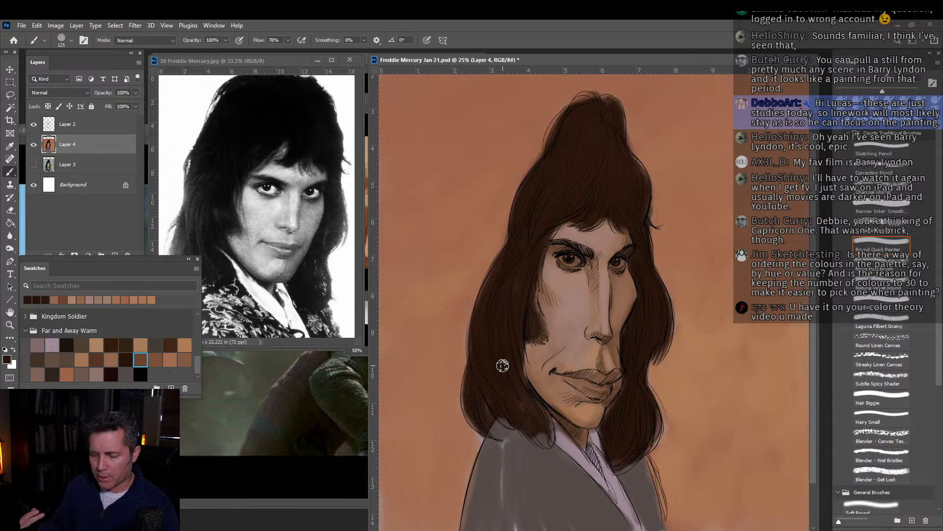
Shade the jacket's lapels and the shoulder area below the hair with the hair's dark brown at 125 px.
mouse_move(620, 468)
mouse_down()
mouse_move(650, 523)
mouse_move(653, 502)
mouse_move(659, 514)
mouse_up()
mouse_move(571, 468)
mouse_down()
mouse_move(609, 506)
mouse_move(589, 517)
mouse_up()
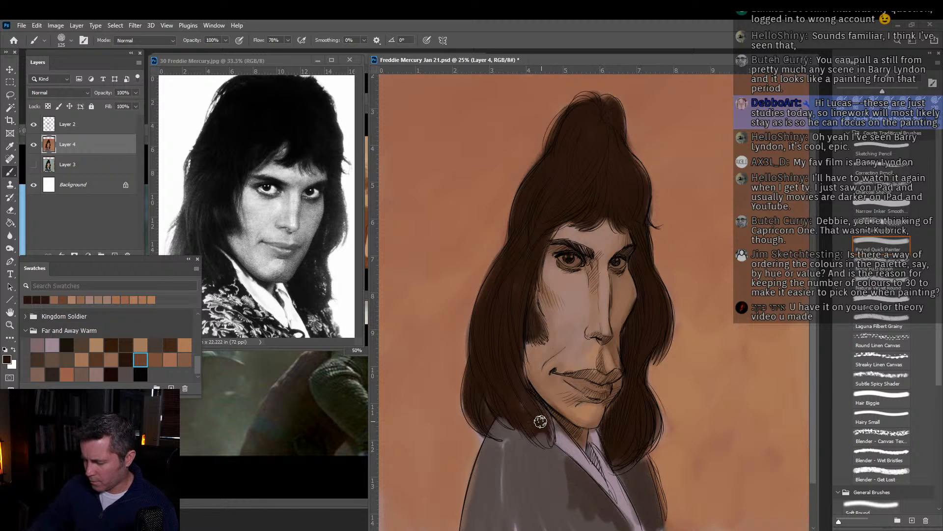
mouse_move(541, 421)
mouse_down()
mouse_move(496, 454)
mouse_move(502, 436)
mouse_move(522, 435)
mouse_move(528, 470)
mouse_move(553, 471)
mouse_up()
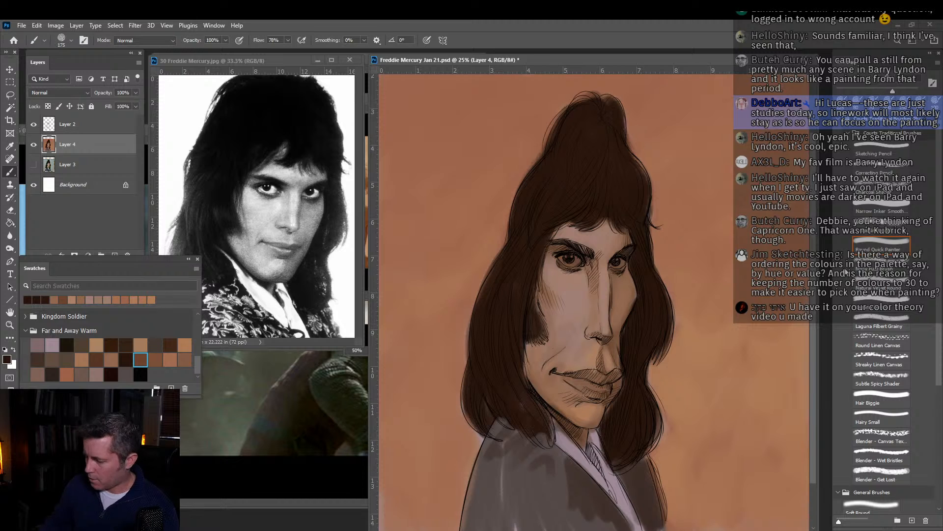
Set the brush flow to 41% and size to 300 px and soften dark brown shading across the jacket's lapel and shoulder.
key(shift+4)
key(shift+1)
key(])
key(])
key(])
key(])
key(])
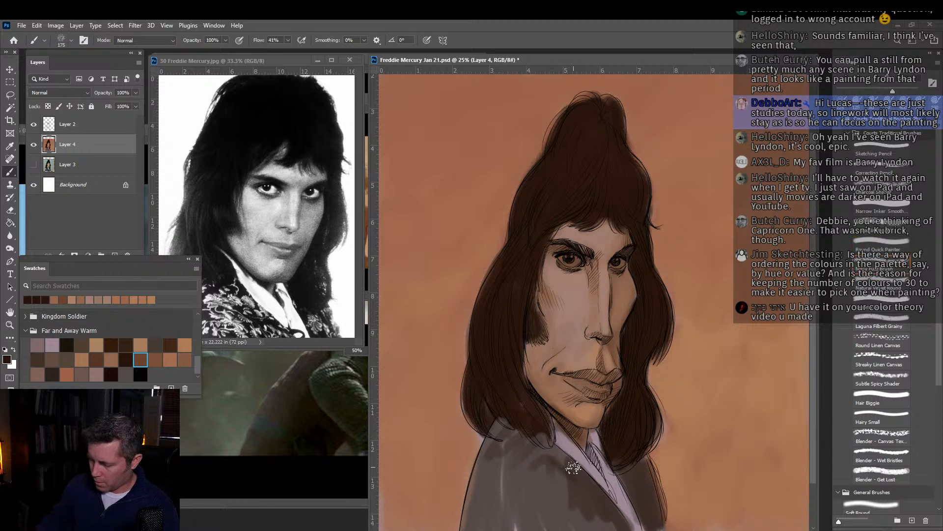
drag(554, 453, 592, 514)
mouse_move(555, 490)
mouse_down()
mouse_move(520, 433)
mouse_move(491, 516)
mouse_up()
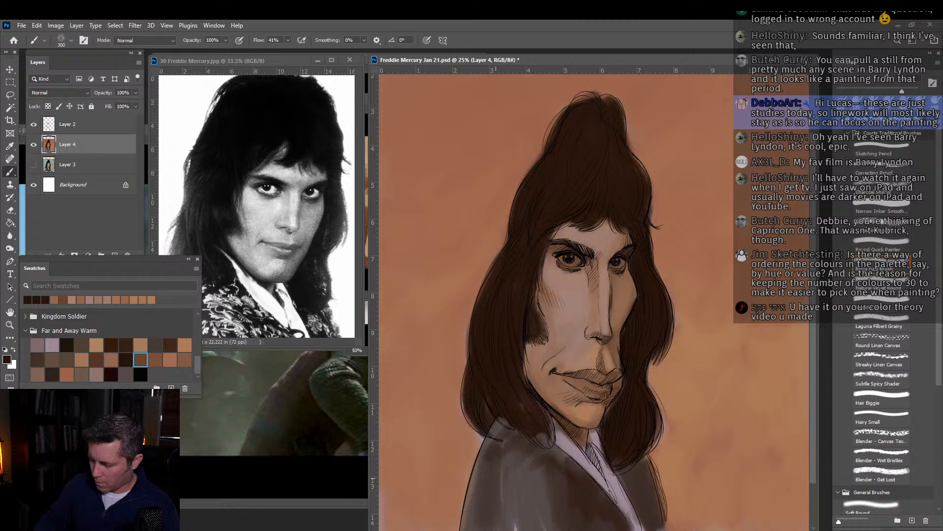
Paint muted grey patches from the Far and Away Warm swatches into the background behind the figure's near shoulder and hair, sampling the background to blend.
click(126, 374)
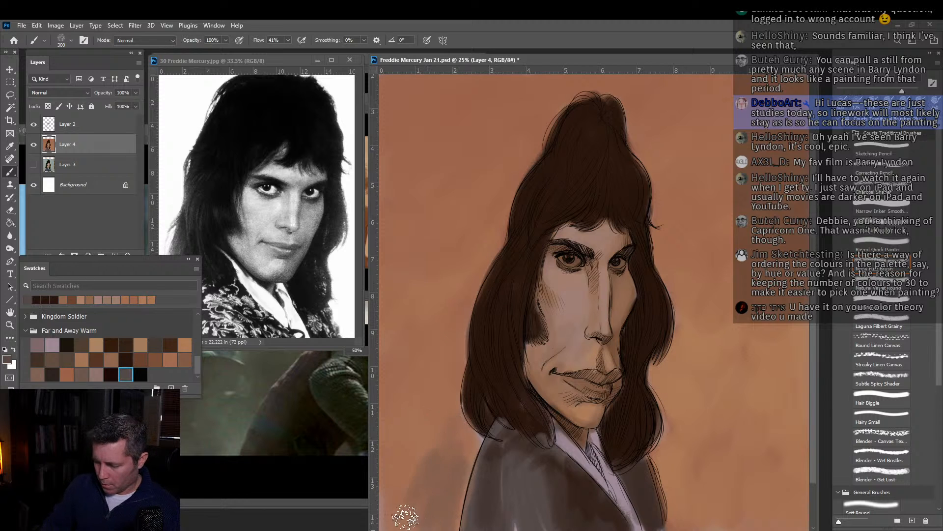
mouse_move(405, 516)
mouse_down()
mouse_move(401, 429)
mouse_move(450, 432)
mouse_move(466, 446)
mouse_move(439, 384)
mouse_move(411, 373)
mouse_move(393, 403)
mouse_move(412, 389)
mouse_move(427, 342)
mouse_move(420, 355)
mouse_move(445, 367)
mouse_move(399, 362)
mouse_move(401, 266)
mouse_move(452, 289)
mouse_move(452, 378)
mouse_move(421, 335)
mouse_move(400, 236)
mouse_move(451, 341)
mouse_up()
alt+click(433, 389)
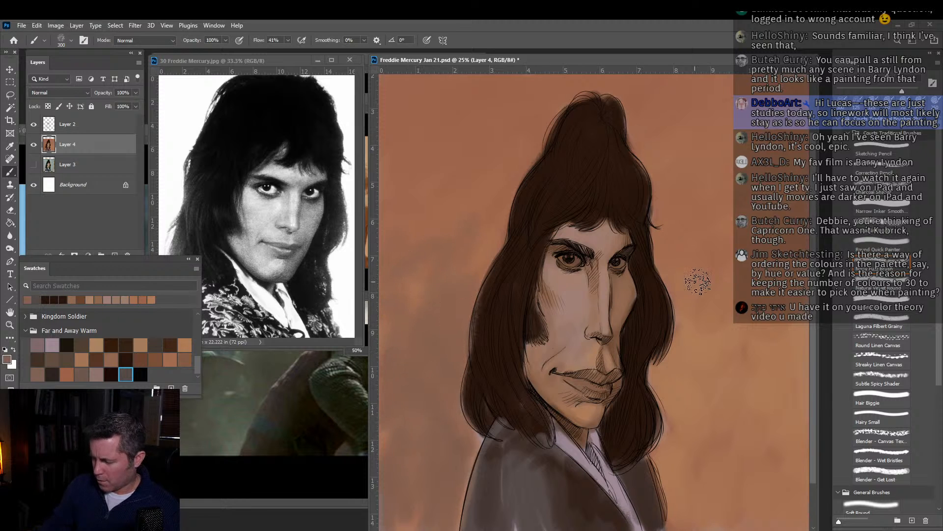
Glaze a medium warm brown swatch over the side lengths and crown of the hair, reducing the brush from 300 to 150 px.
click(97, 360)
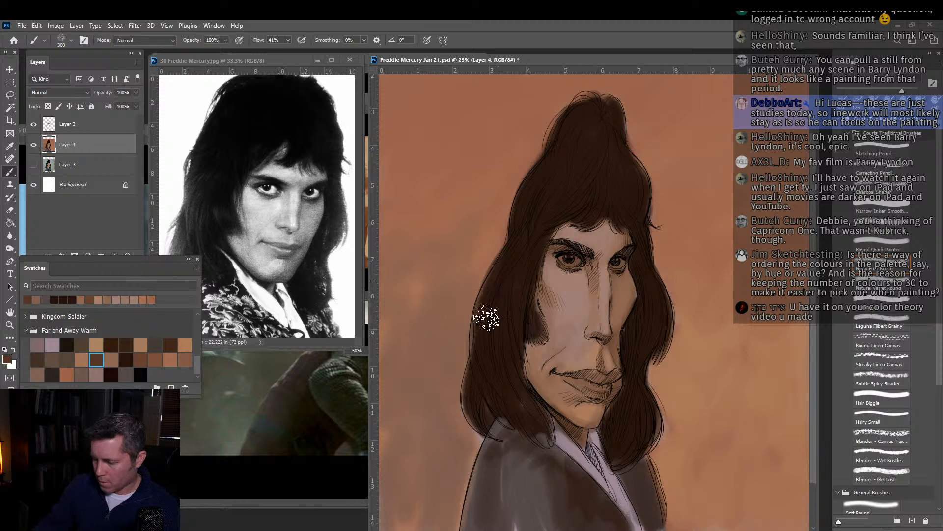
mouse_move(486, 319)
mouse_down()
mouse_move(518, 252)
mouse_move(506, 398)
mouse_move(500, 320)
mouse_move(486, 303)
mouse_move(547, 166)
mouse_move(575, 161)
mouse_move(566, 182)
mouse_move(562, 170)
mouse_move(582, 193)
mouse_up()
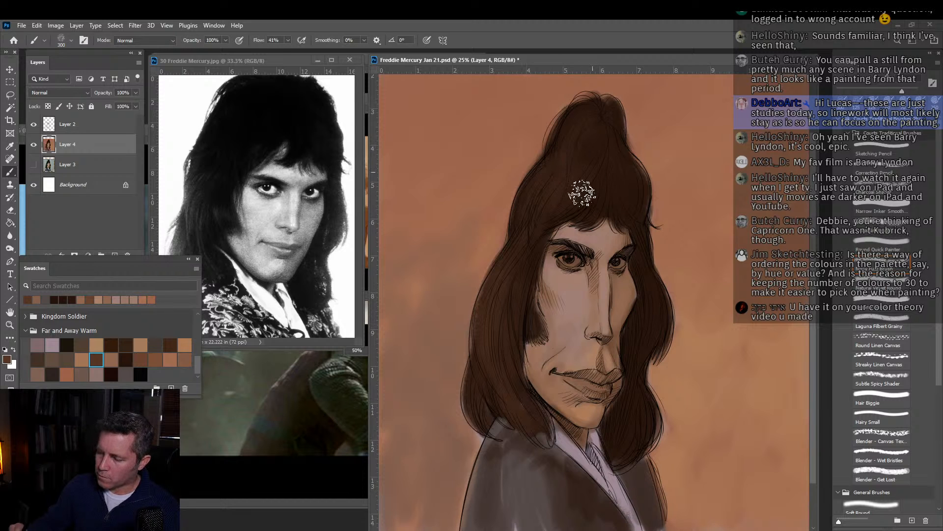
key(bracketleft)
key(bracketleft)
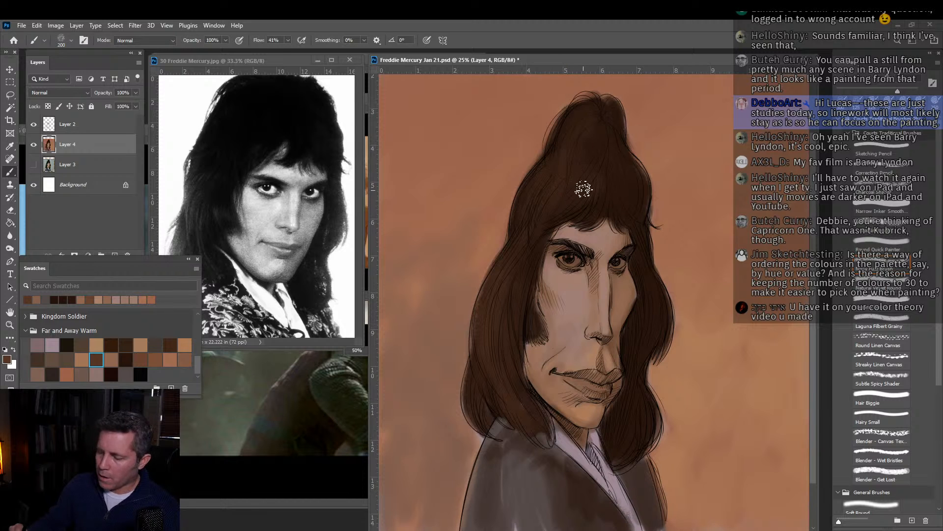
key(bracketleft)
key(bracketleft)
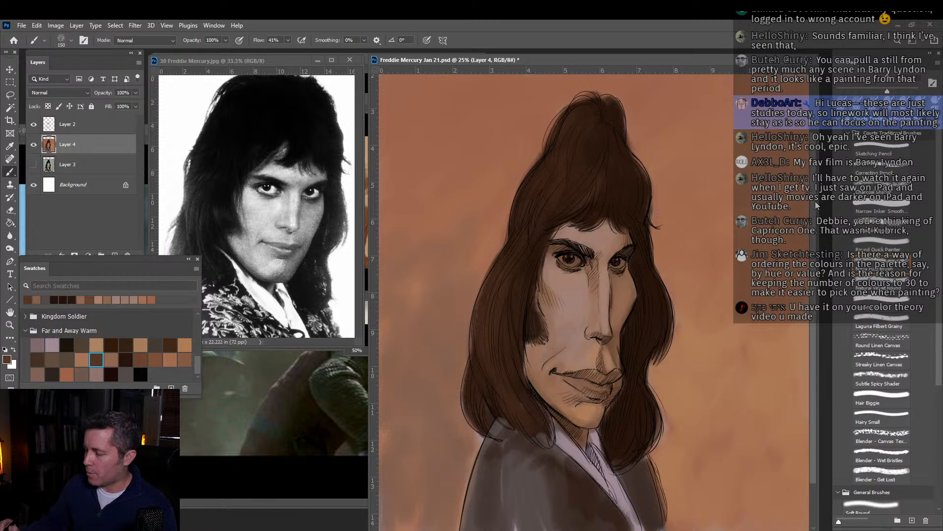
mouse_move(815, 202)
mouse_down()
mouse_move(814, 186)
mouse_move(814, 207)
mouse_up()
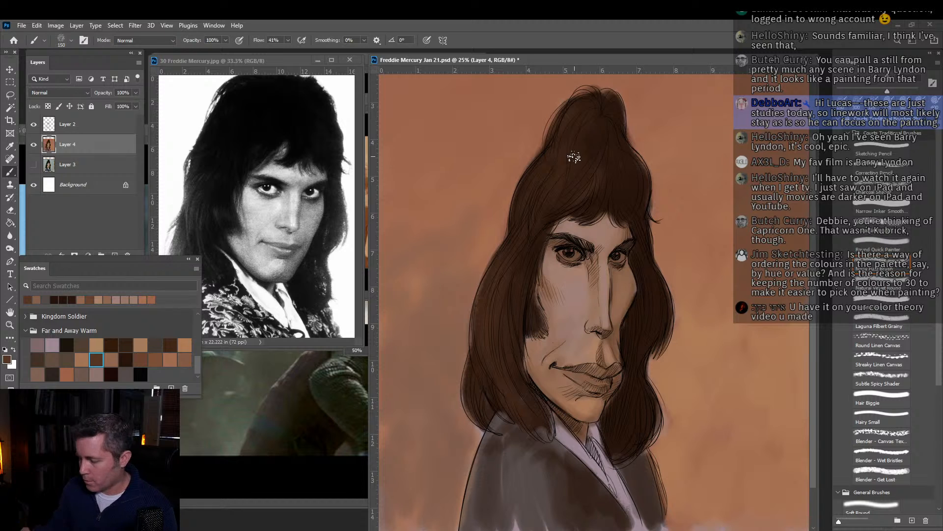
Pick a darker brown swatch and reduce the brush to 80 px for finer dark touches.
click(112, 344)
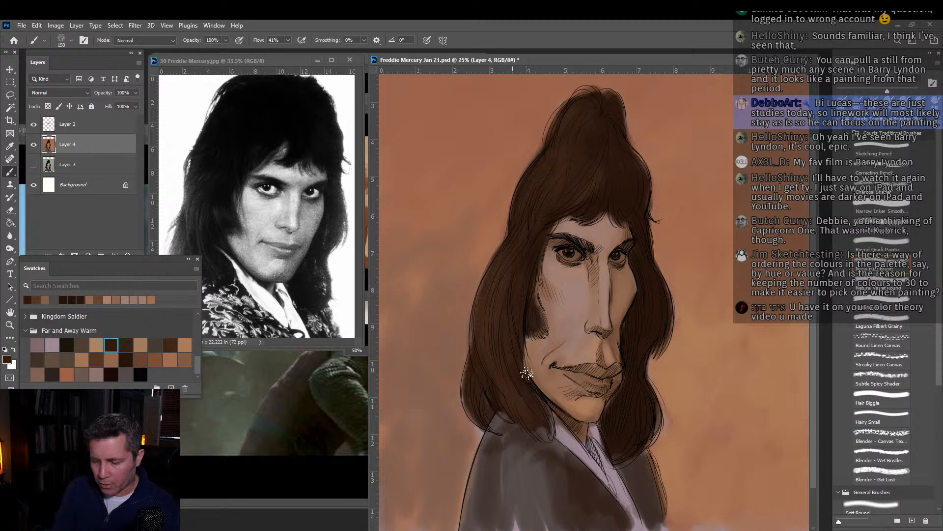
key(bracketleft)
key(bracketleft)
key(bracketleft)
key(bracketleft)
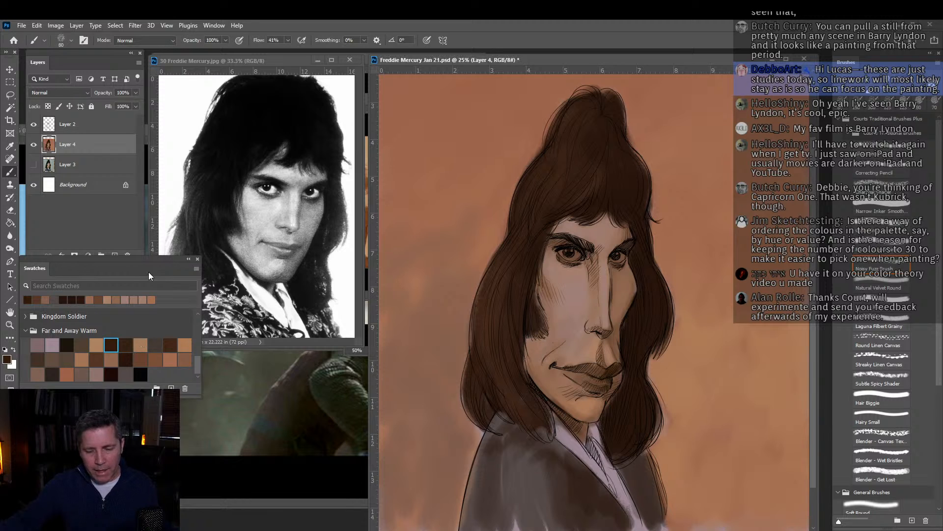
Move the black and darkest brown swatches to the front of the Far and Away Warm group.
click(125, 345)
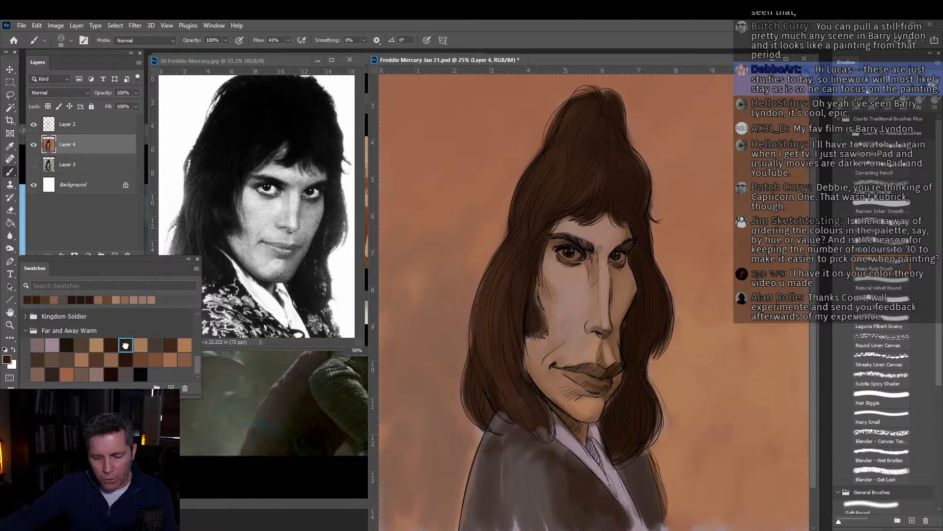
drag(128, 341, 39, 342)
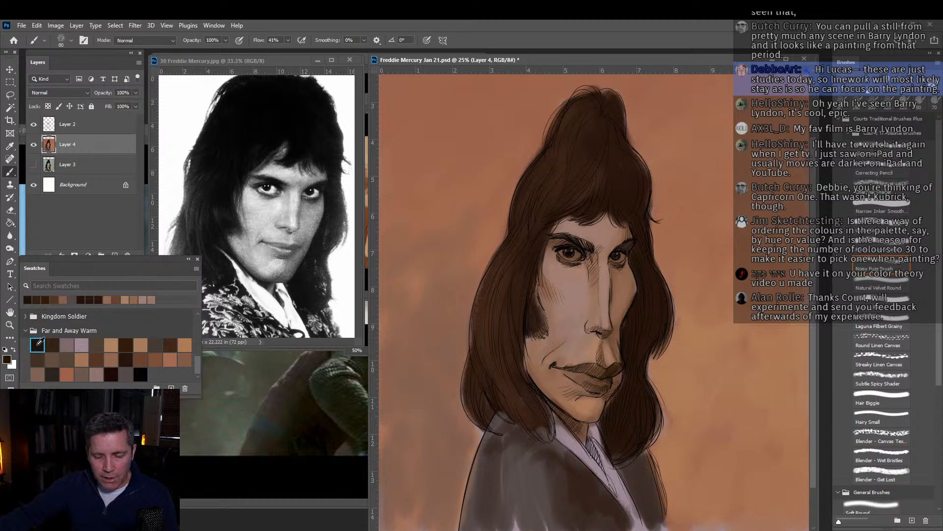
drag(142, 375, 36, 344)
drag(129, 372, 38, 343)
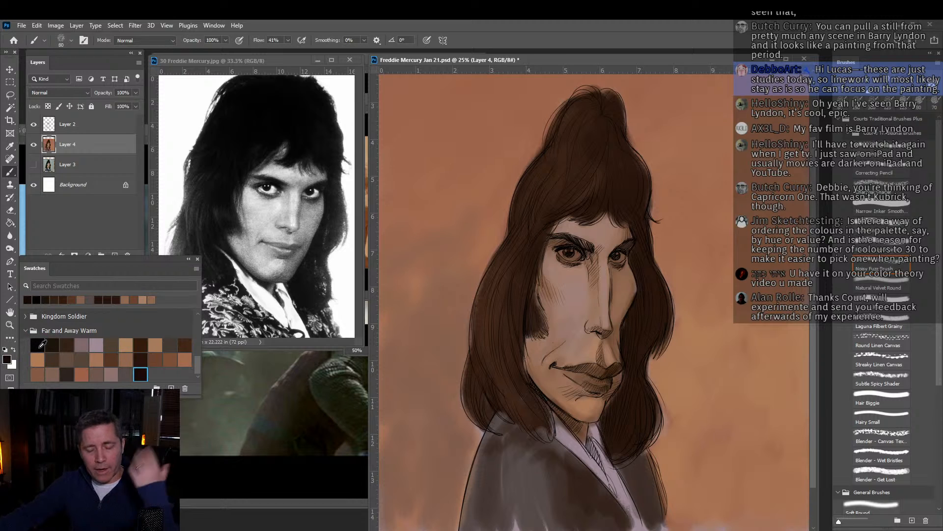
drag(132, 372, 50, 346)
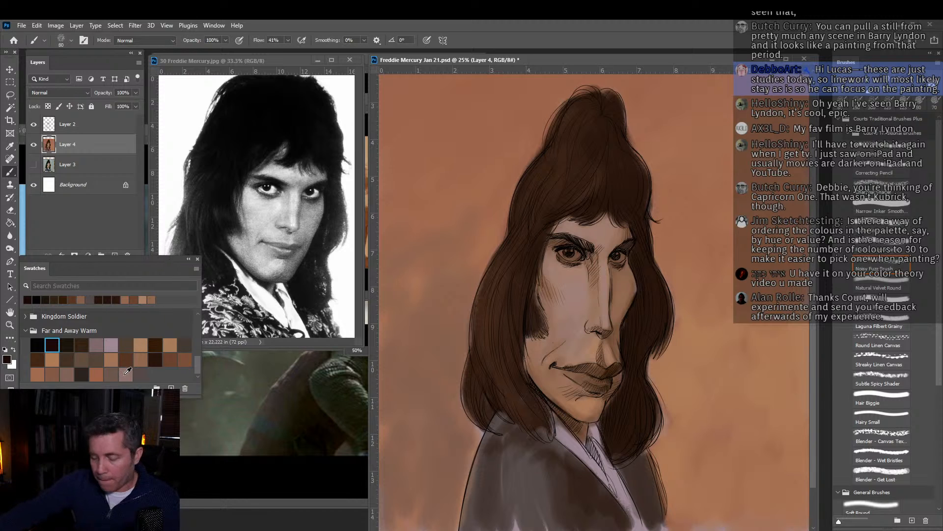
click(197, 269)
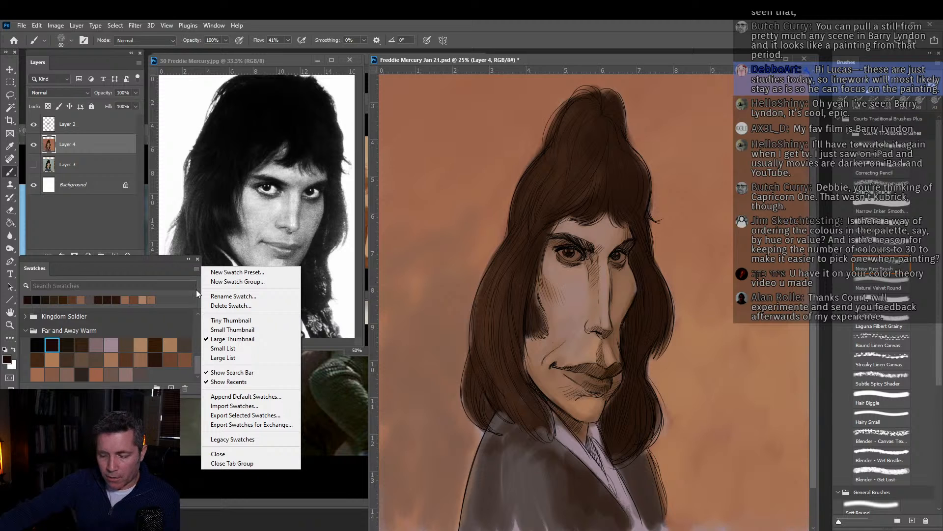
click(156, 335)
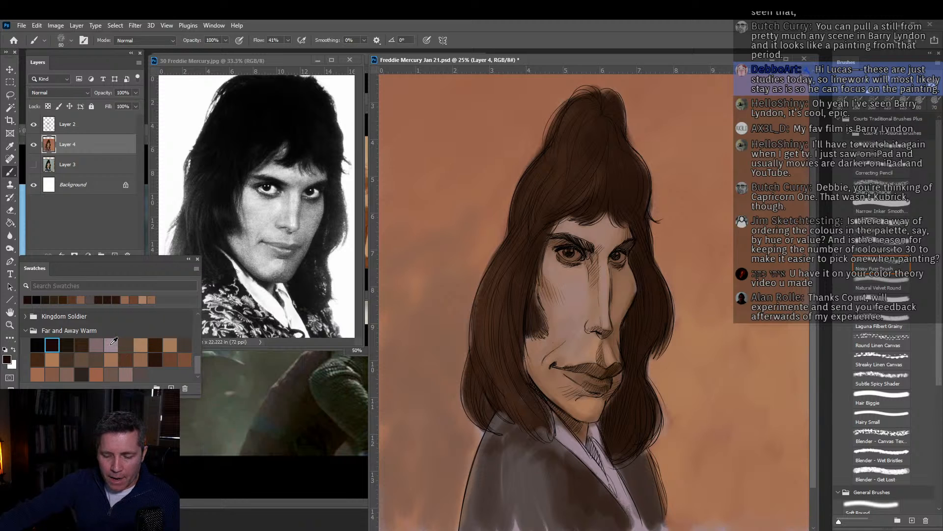
Order the remaining Far and Away Warm swatches by value, moving browns behind the darks and the mauve and light oranges toward the end.
mouse_move(112, 345)
mouse_down()
mouse_move(97, 346)
mouse_move(135, 373)
mouse_move(96, 346)
mouse_up()
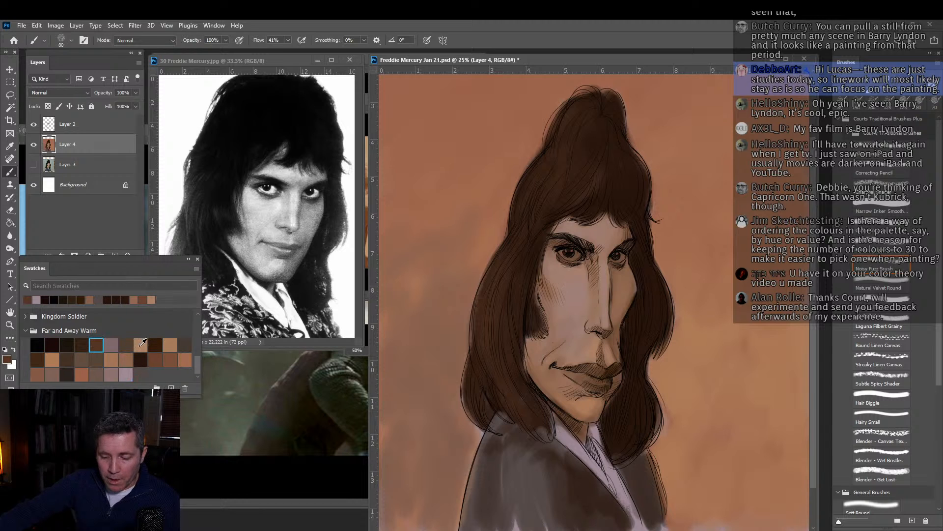
drag(155, 344, 105, 349)
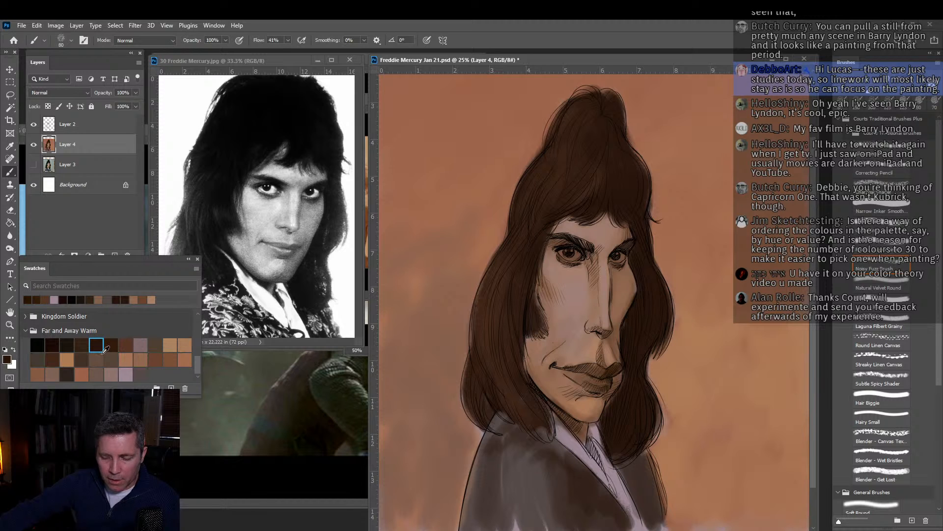
drag(68, 373, 109, 343)
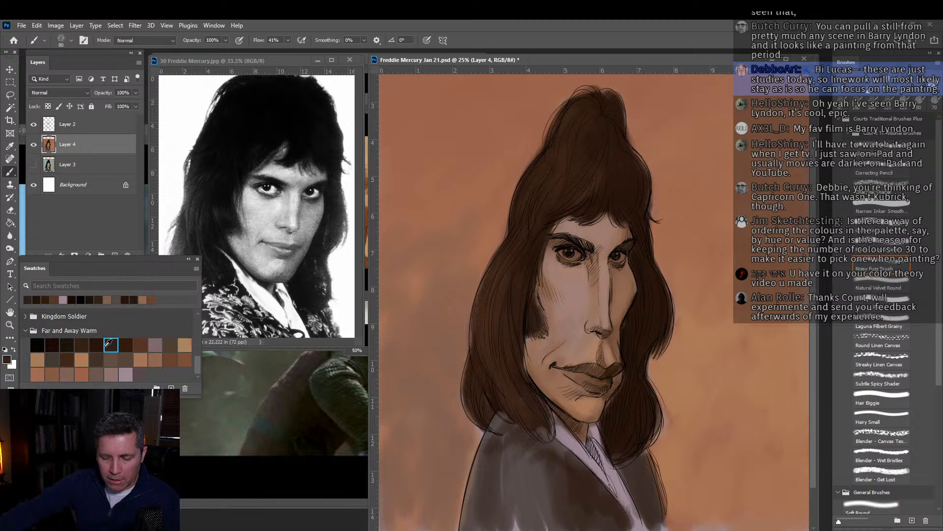
drag(89, 373, 124, 369)
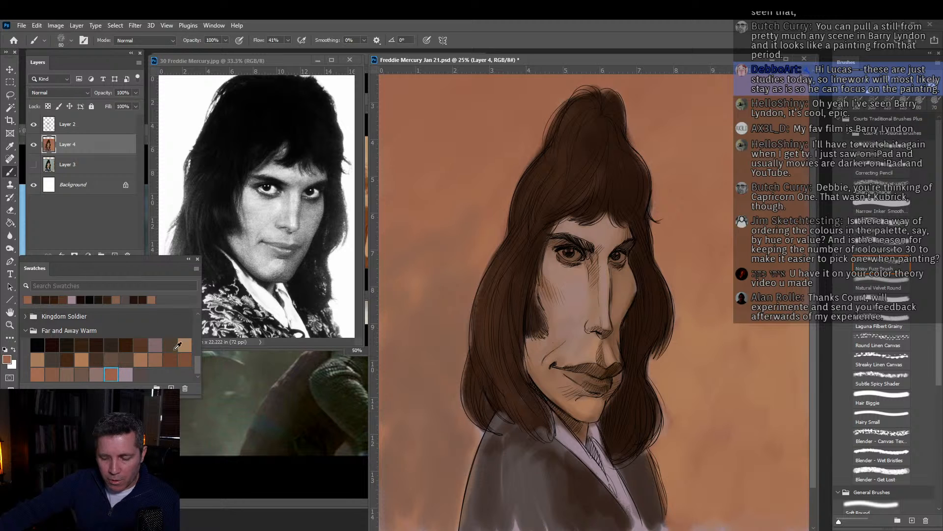
drag(178, 346, 109, 376)
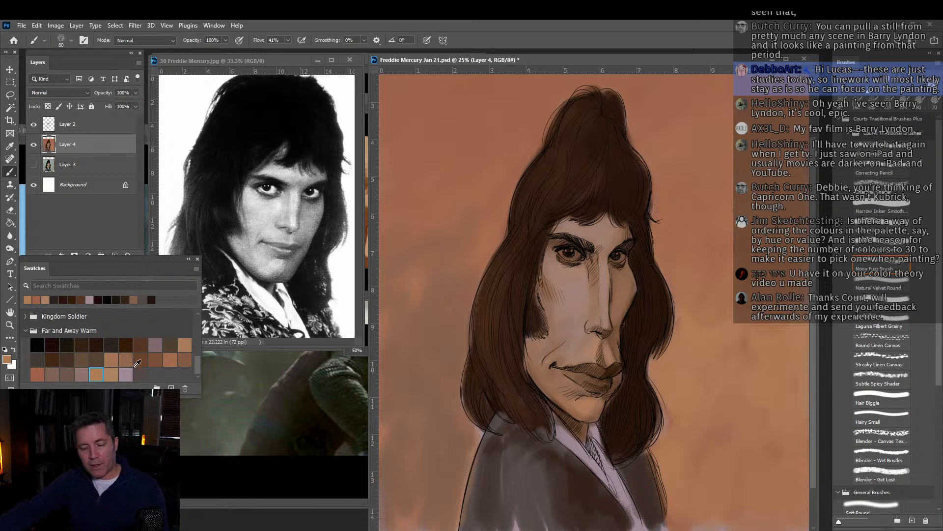
drag(141, 376, 113, 358)
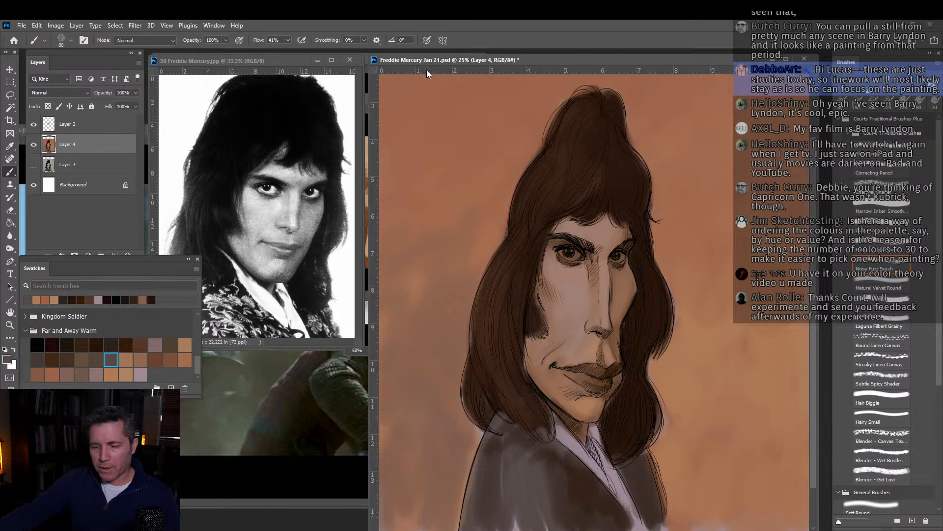
Toggle Layer 4's visibility to compare the warm study with the cool one on Layer 3, leaving Layer 4 hidden, and move the caricature window up.
click(33, 144)
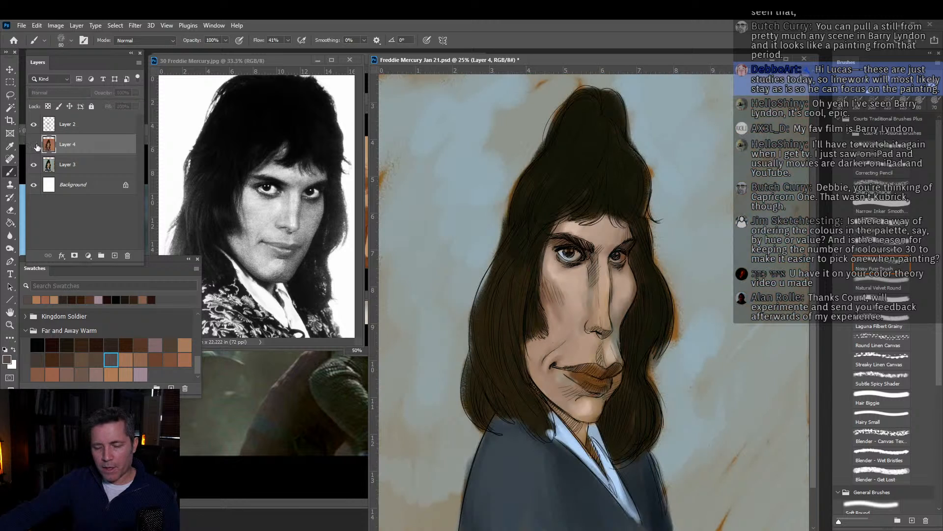
click(34, 144)
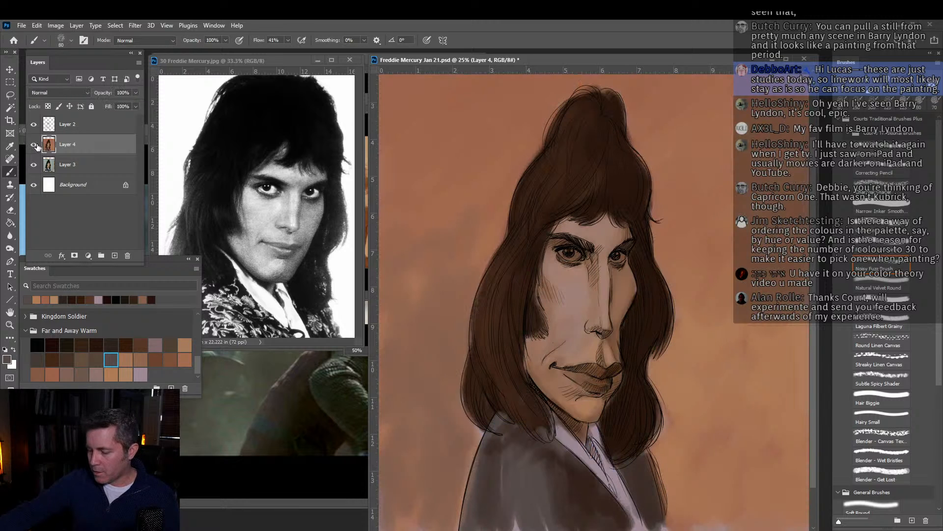
click(34, 145)
click(34, 144)
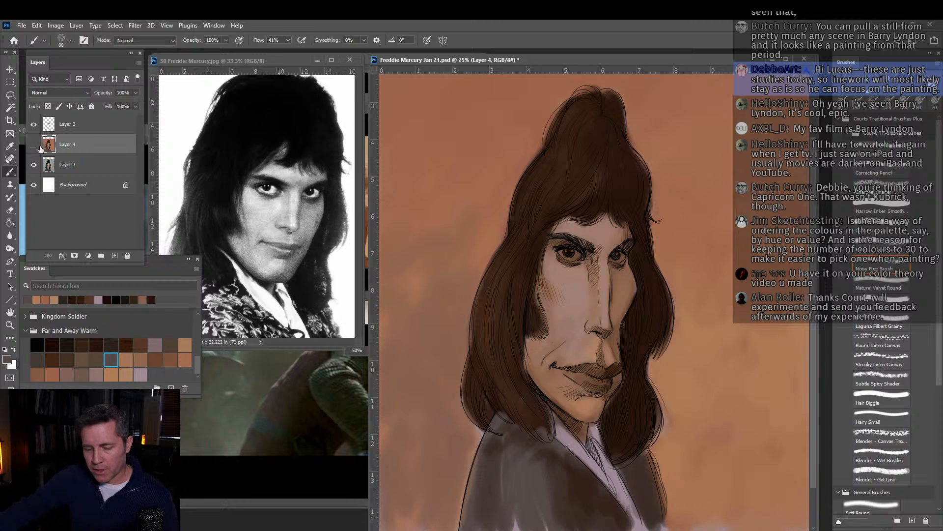
click(39, 147)
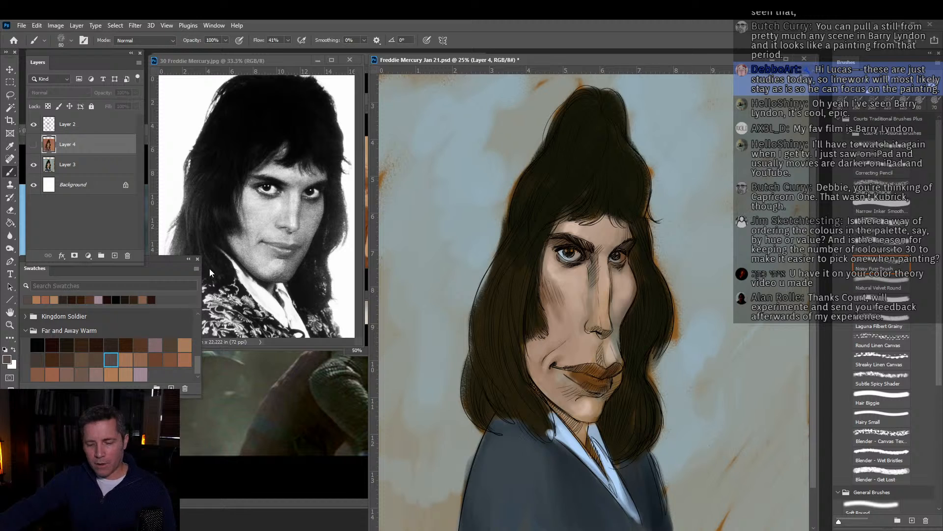
mouse_move(482, 59)
mouse_down()
mouse_move(478, 70)
mouse_move(481, 42)
mouse_up()
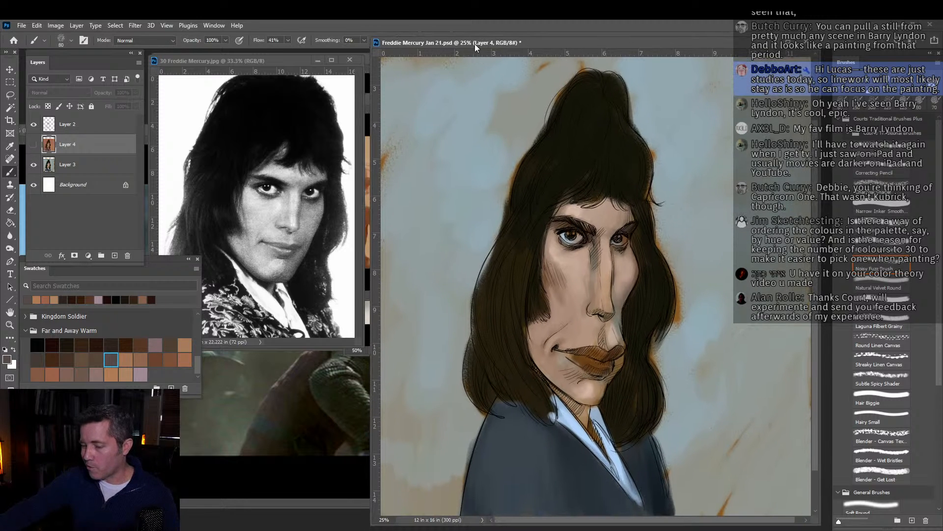
drag(473, 44, 476, 43)
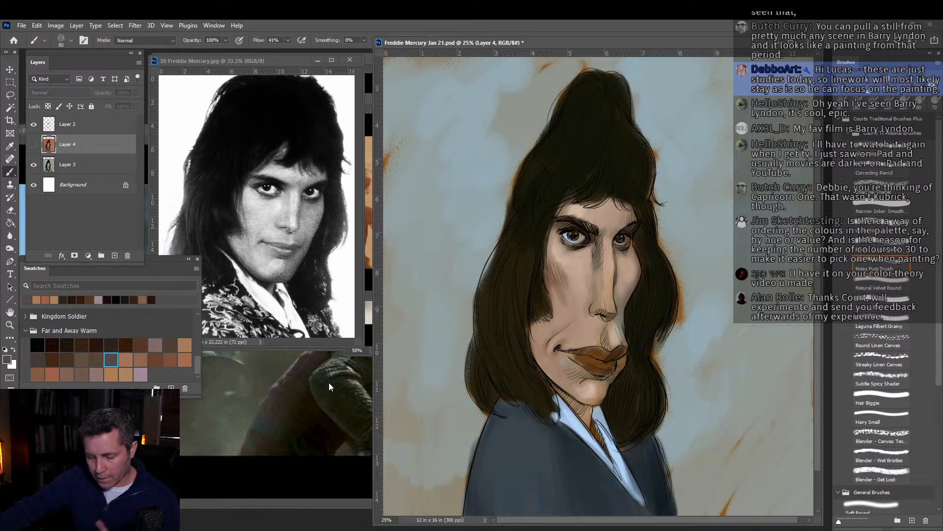
Bring the Heads and Colors.psd document to the front and reposition its window so the portraits can be seen.
click(214, 25)
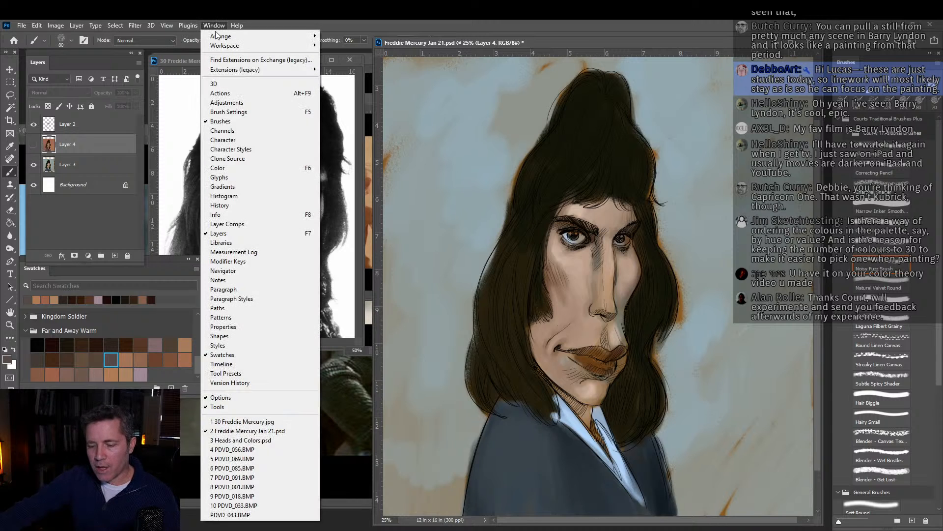
click(257, 442)
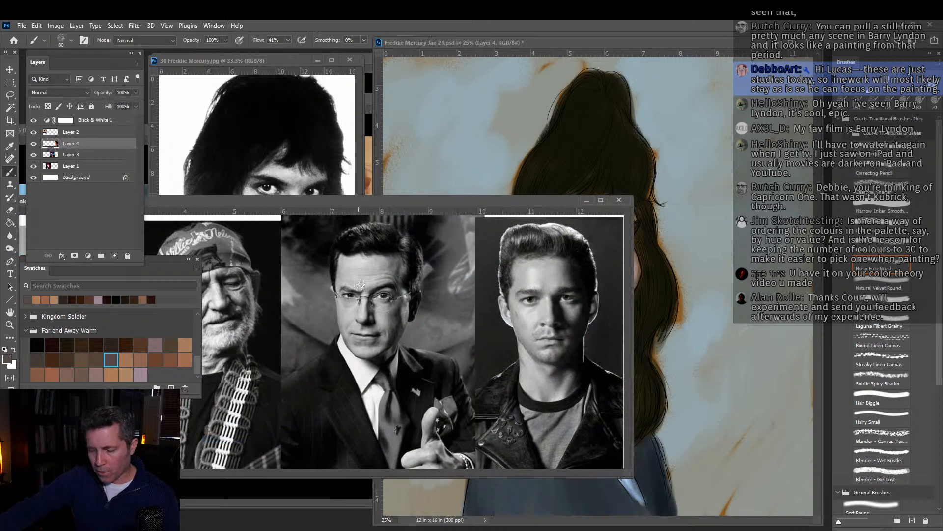
drag(387, 203, 619, 91)
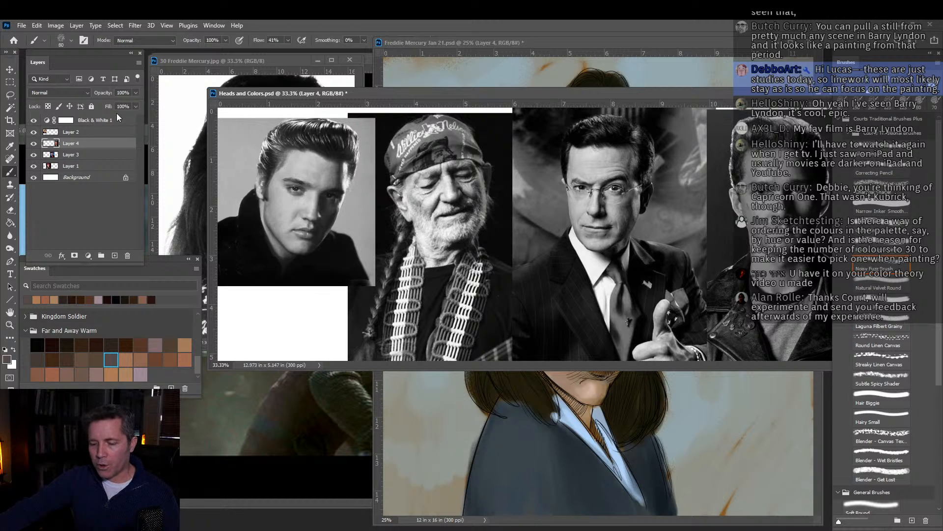
Compare the four portraits in color and greyscale by hiding and restoring the Black & White 1 adjustment layer, shifting the window to fit them.
click(33, 120)
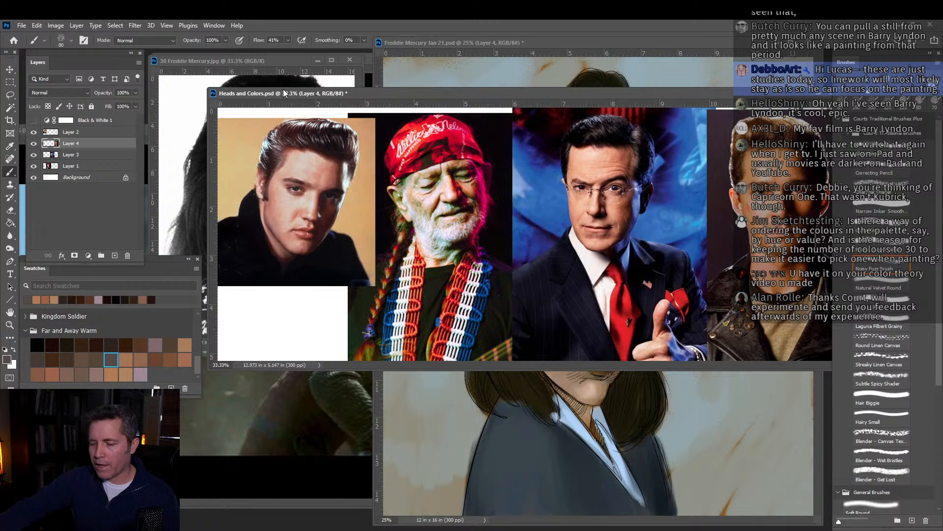
mouse_move(286, 93)
mouse_down()
mouse_move(231, 79)
mouse_move(225, 117)
mouse_move(214, 72)
mouse_move(221, 75)
mouse_move(208, 76)
mouse_up()
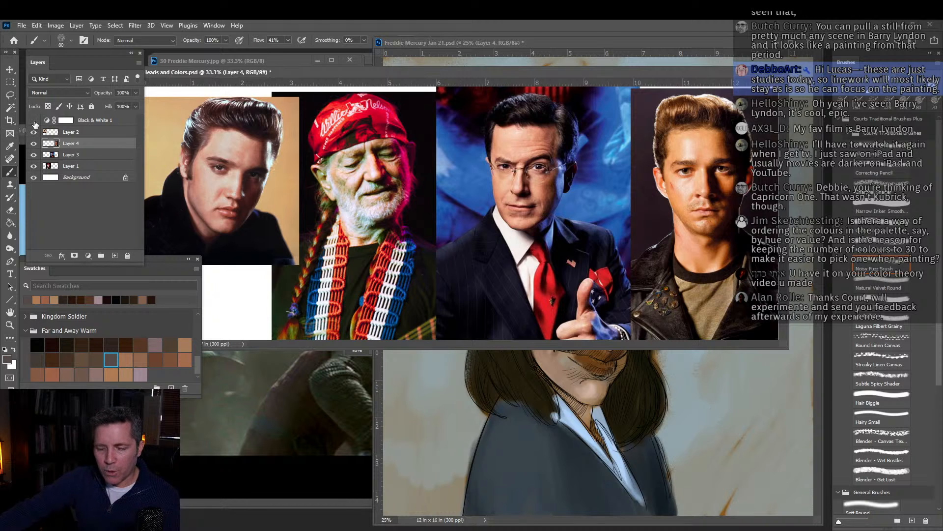
click(33, 120)
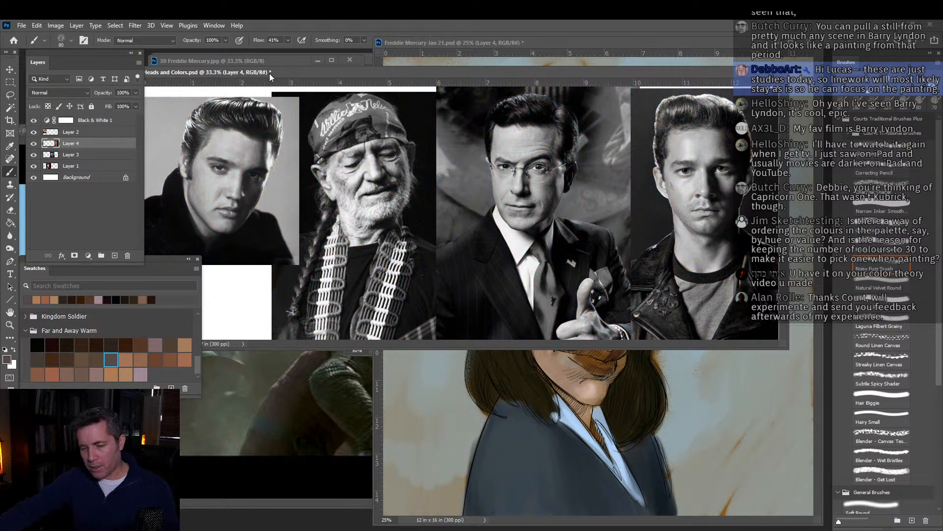
Hide the Black & White 1 adjustment layer to show the portraits in color, after briefly toggling Layer 2 and moving the Swatches panel clear.
drag(350, 72, 365, 84)
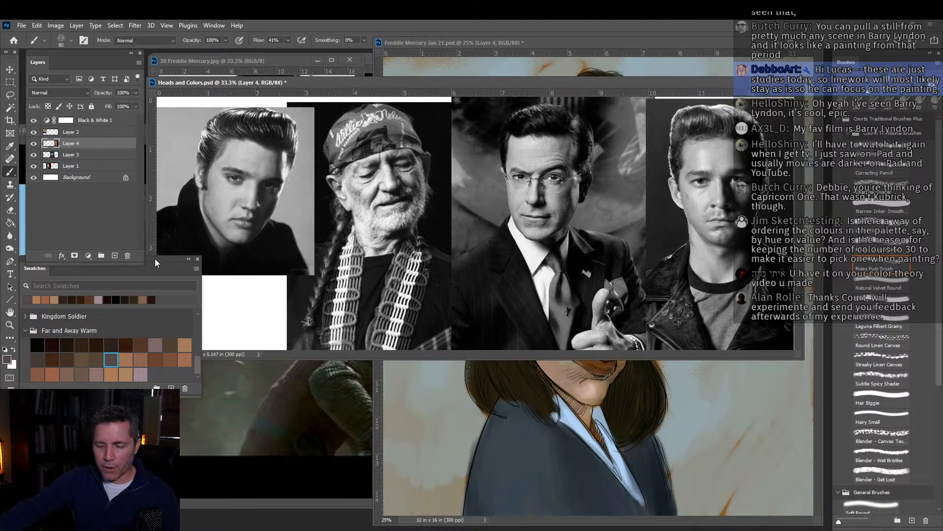
drag(155, 258, 190, 301)
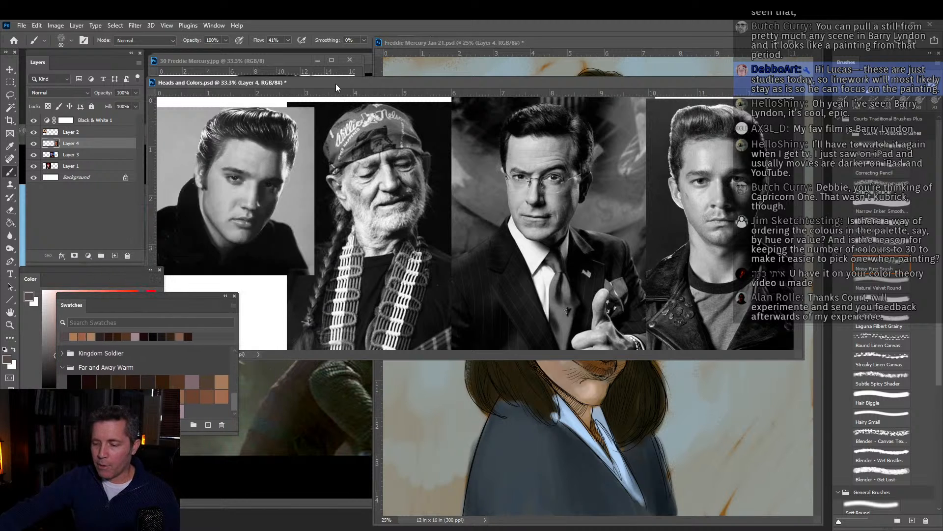
click(34, 132)
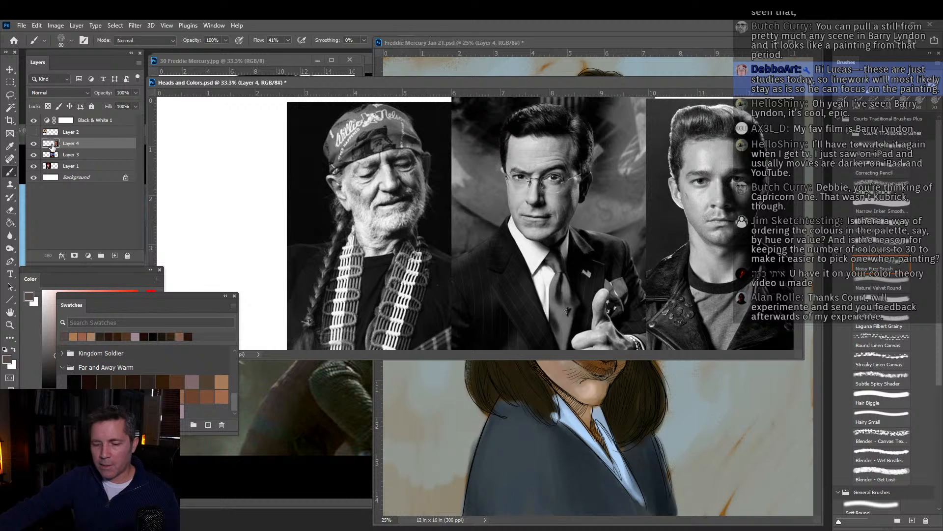
click(34, 131)
click(34, 120)
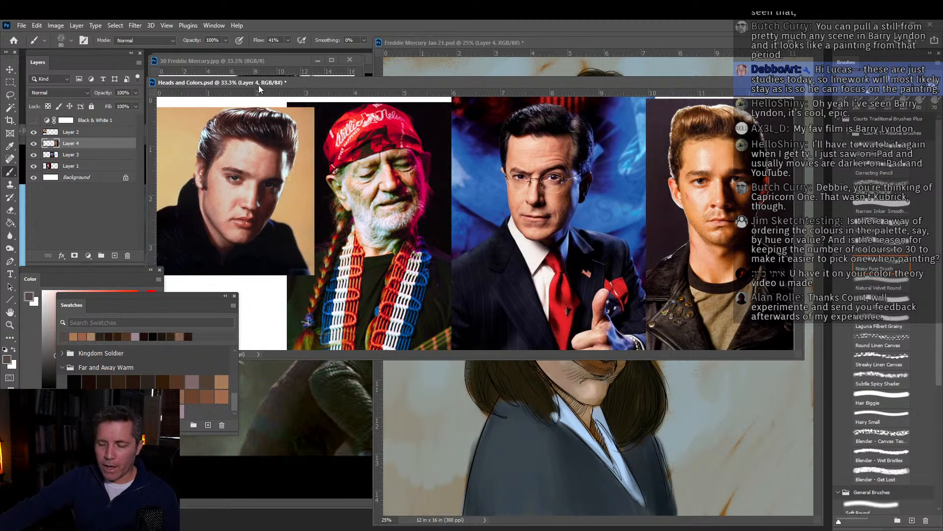
drag(259, 85, 307, 88)
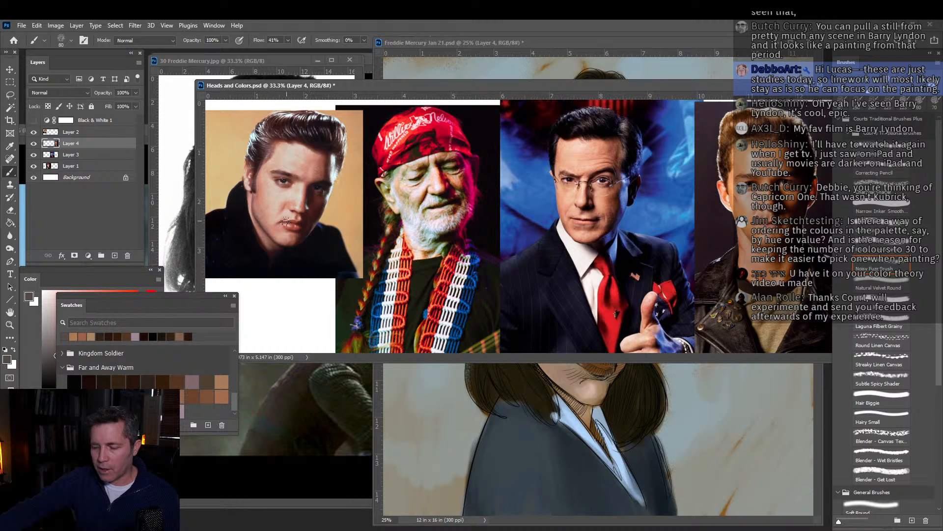
drag(354, 89, 306, 83)
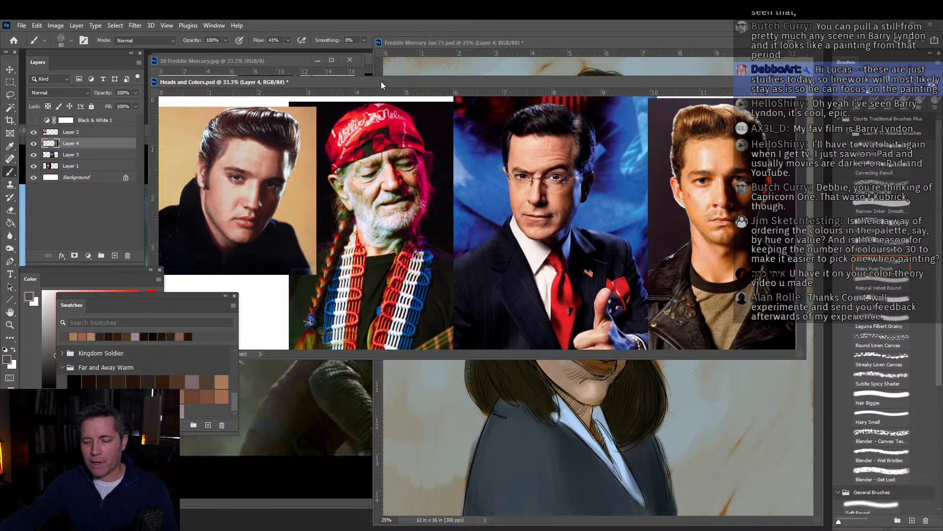
drag(381, 81, 382, 75)
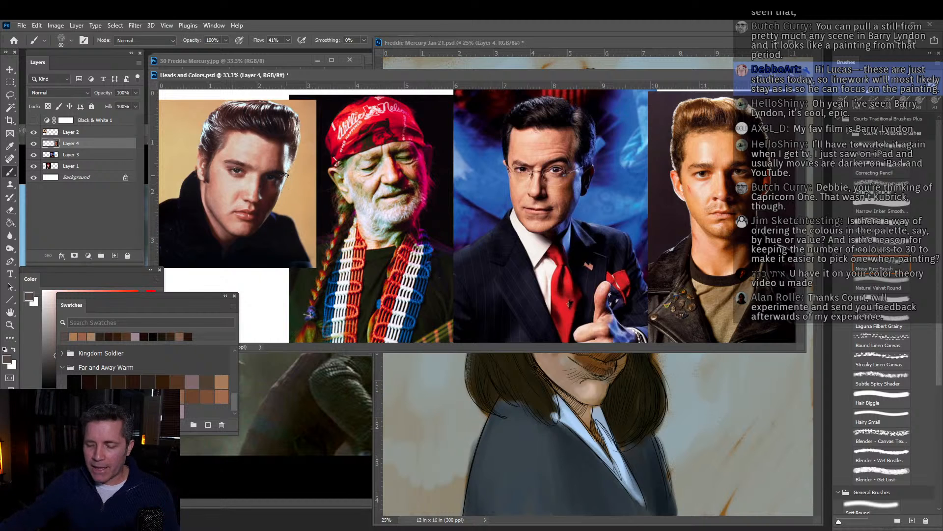
drag(371, 74, 370, 78)
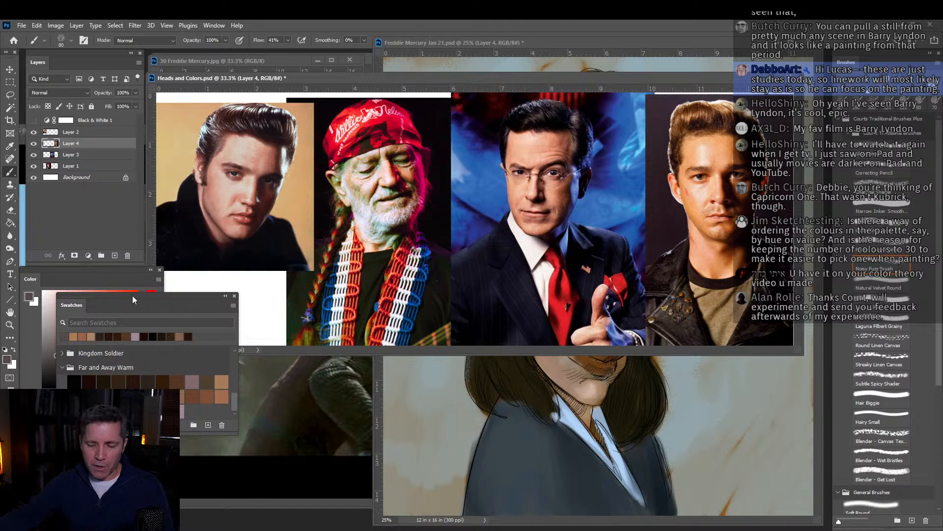
Place the floating Swatches panel over the portraits to compare the Far and Away Warm colors, and dock it with the Color panel.
drag(131, 296, 238, 120)
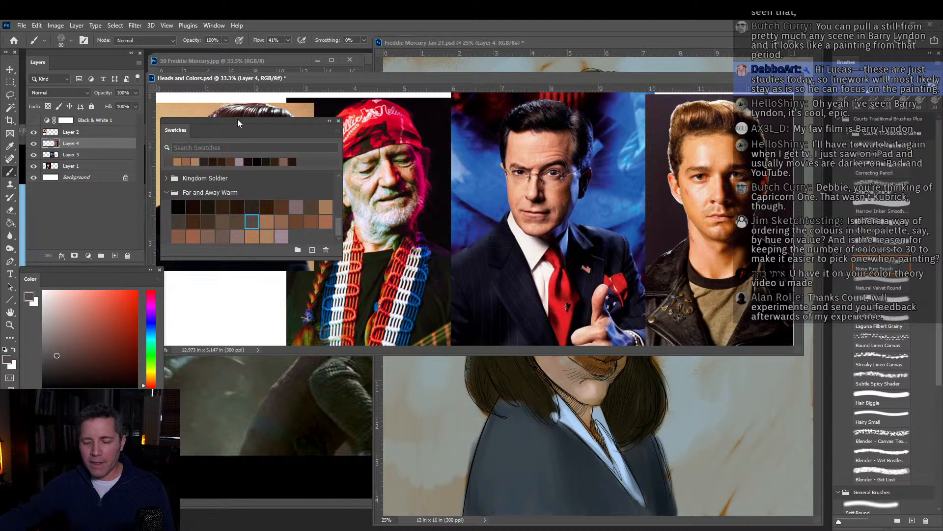
drag(237, 120, 243, 136)
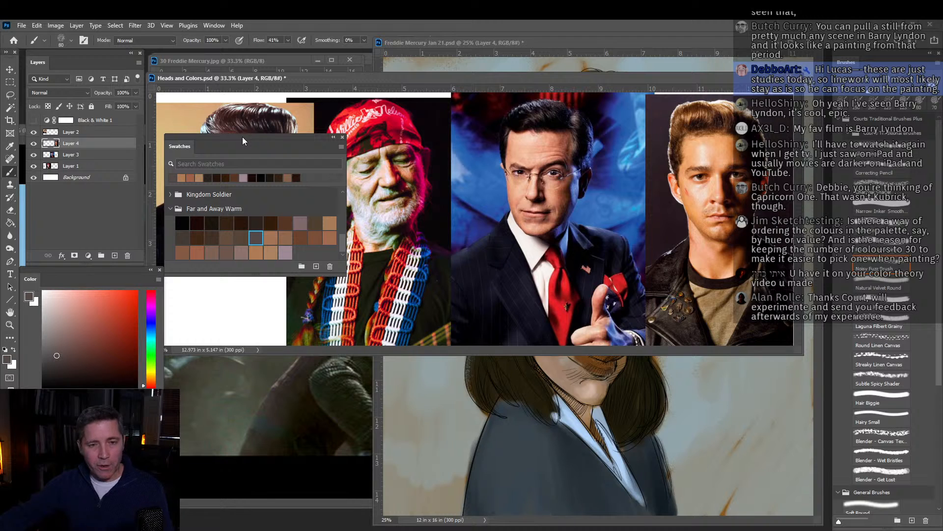
drag(243, 137, 98, 272)
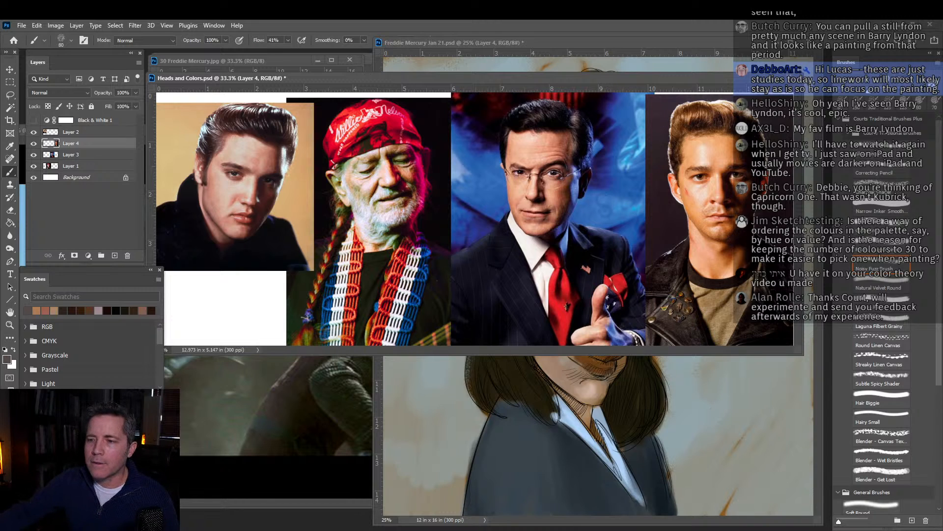
Switch to the browser and look through the image results for Barry Lyndon stills, moving the browser window out of the way.
key(alt+Tab)
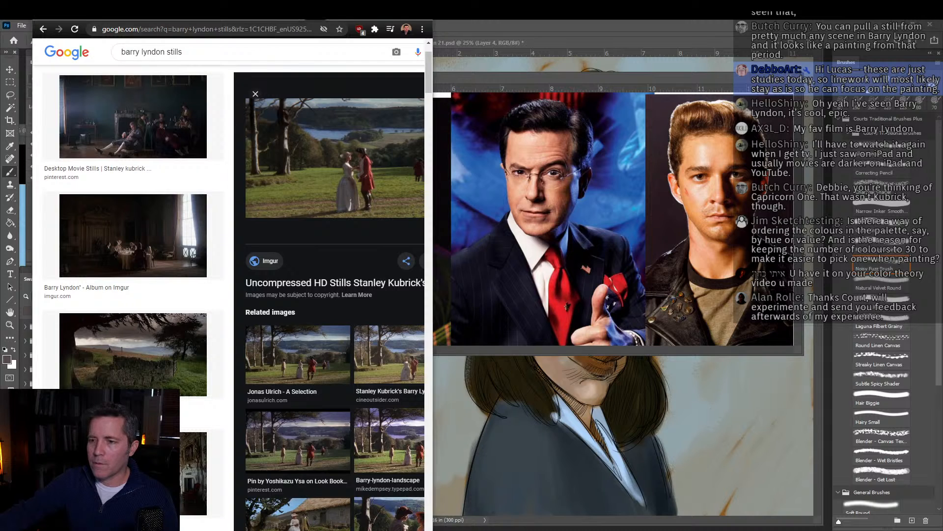
key(alt+Tab)
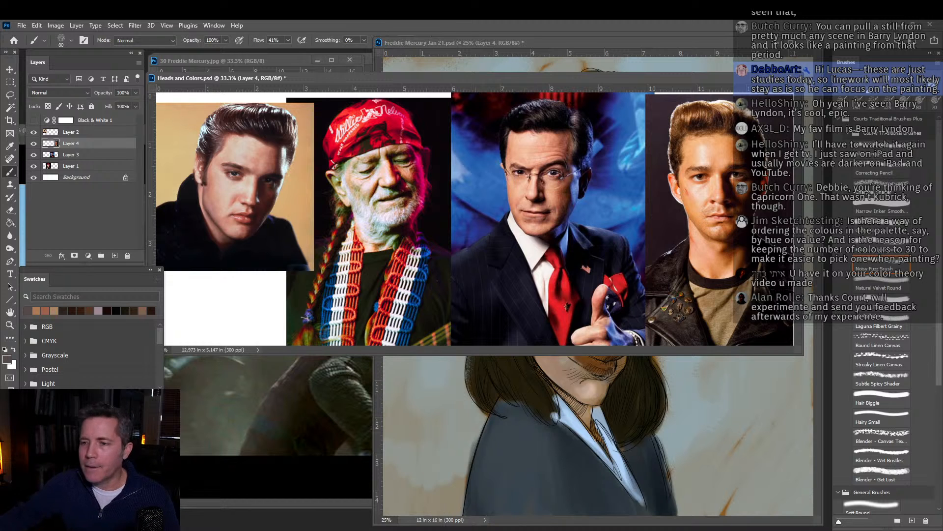
key(alt+Tab)
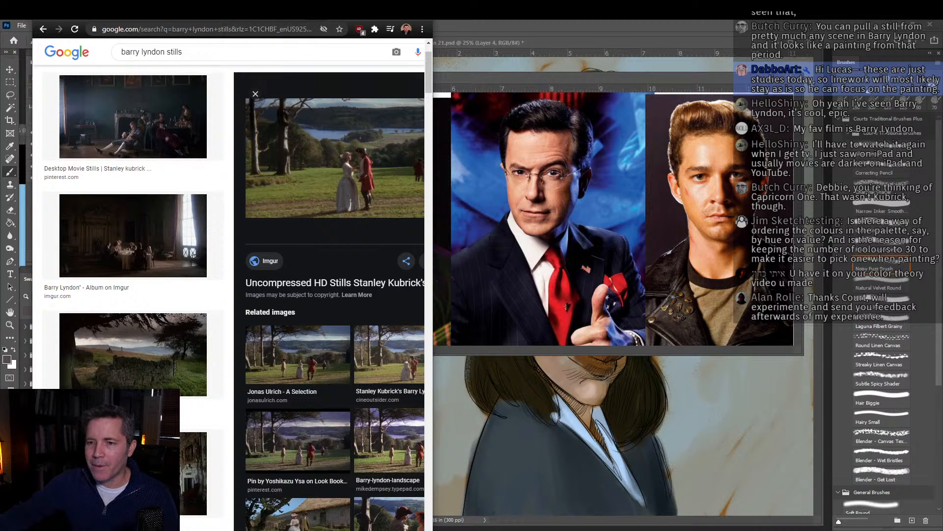
scroll(231, 275, down, 4)
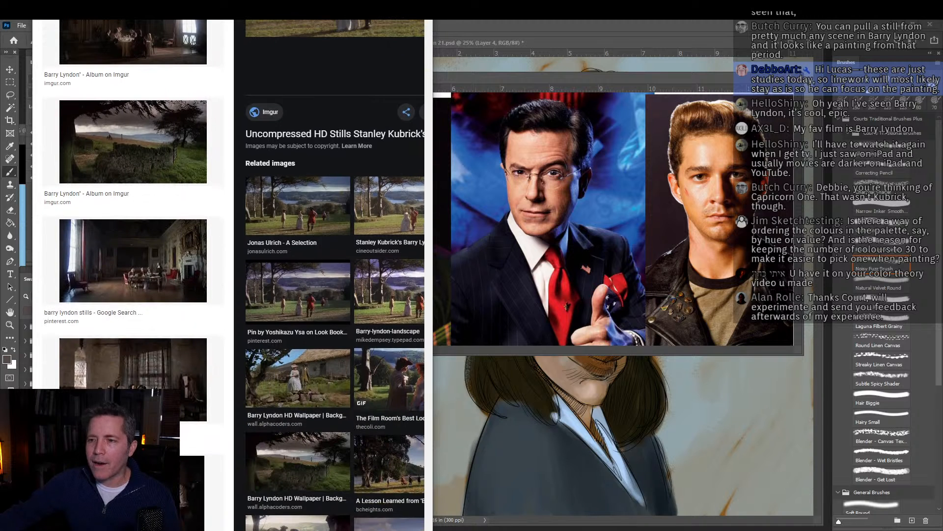
drag(231, 0, 496, 0)
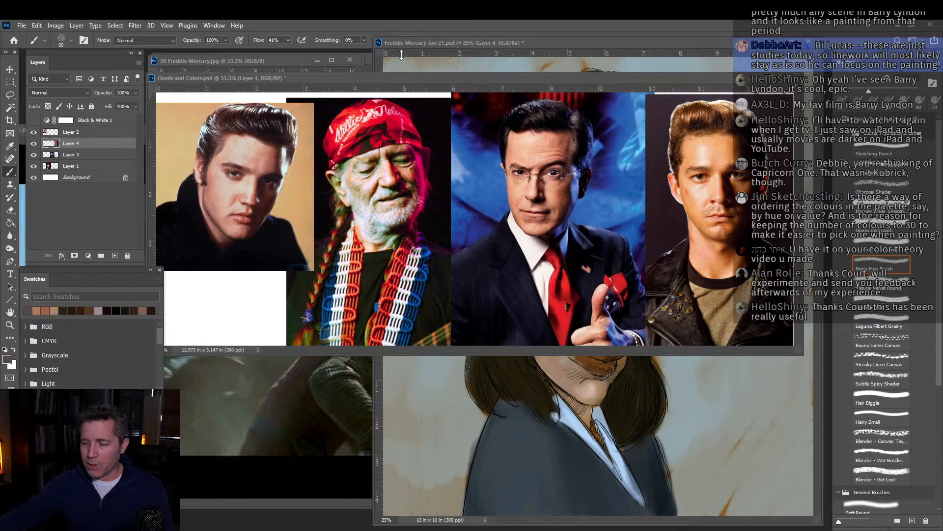
Move the 30 Freddie Mercury.jpg window aside and bring the PDVD_069.BMP battle still to the front, fully in view.
drag(302, 61, 511, 244)
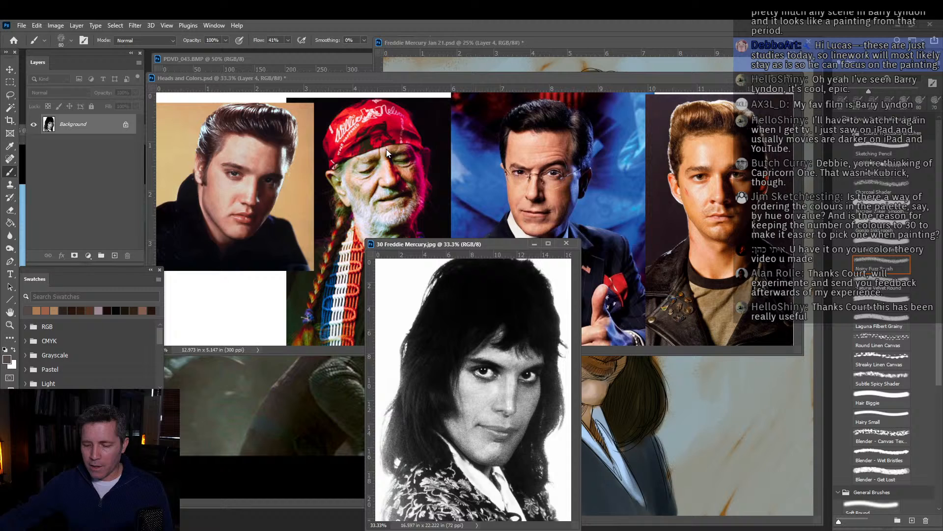
click(228, 388)
drag(308, 129, 517, 86)
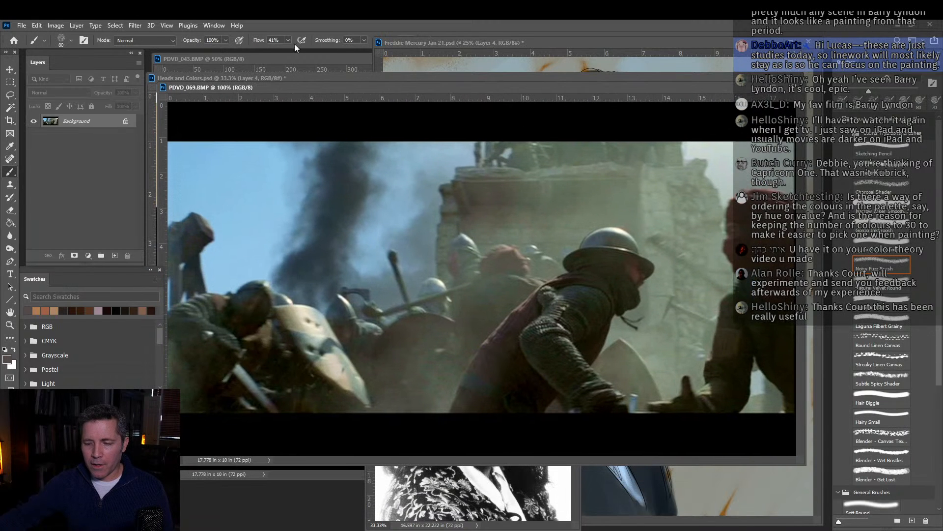
drag(228, 88, 204, 85)
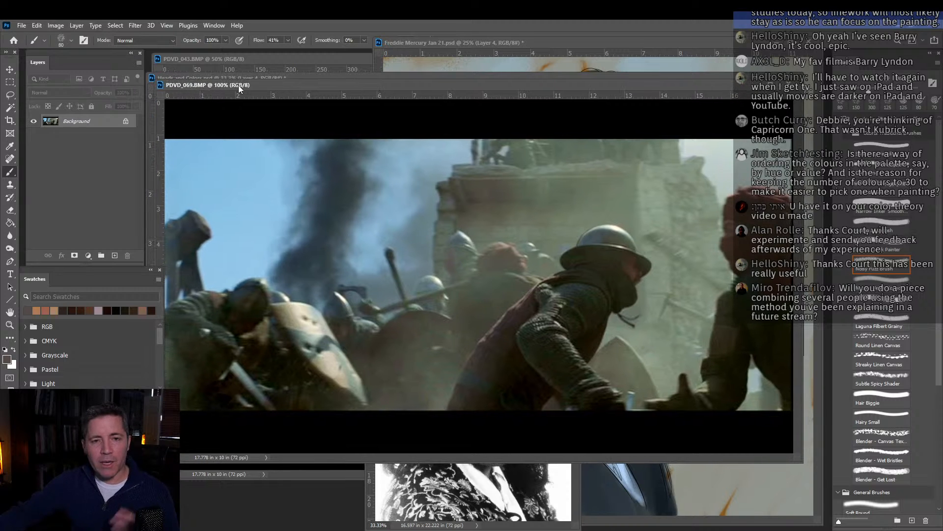
Convert the PDVD_069.BMP still to Indexed Color with the Local (Perceptual) palette, 30 colors and no dither.
click(57, 25)
mouse_move(65, 38)
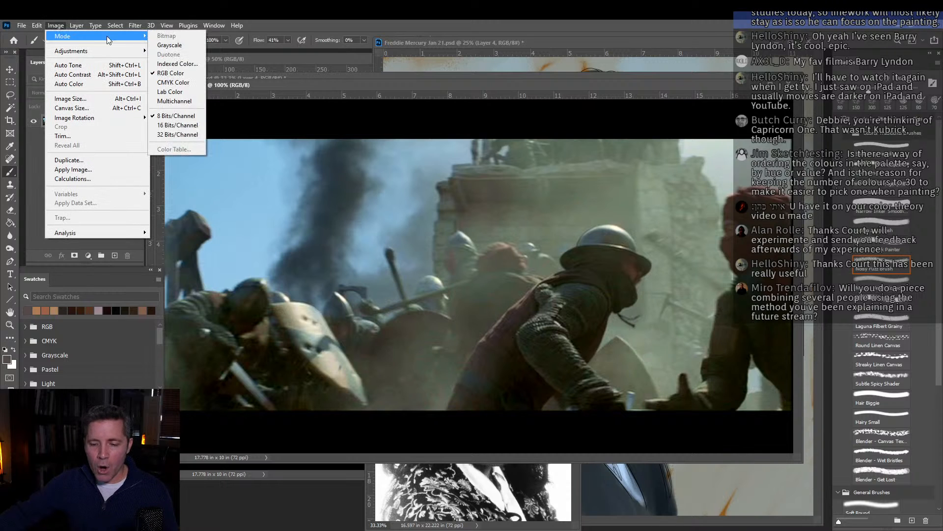
click(176, 64)
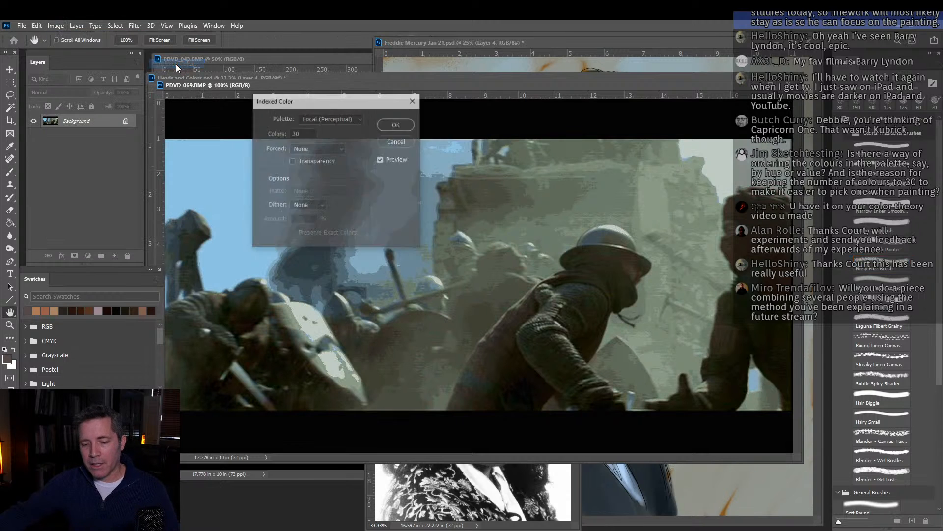
click(361, 121)
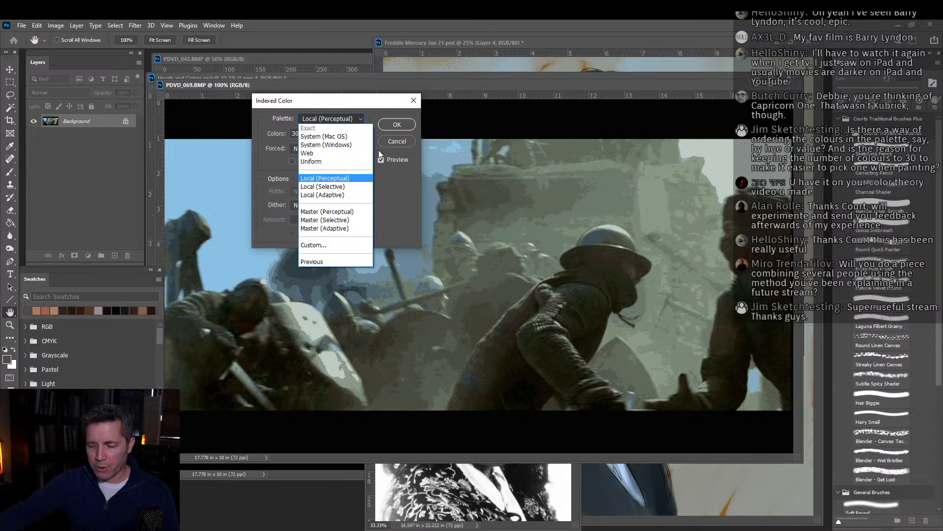
click(373, 109)
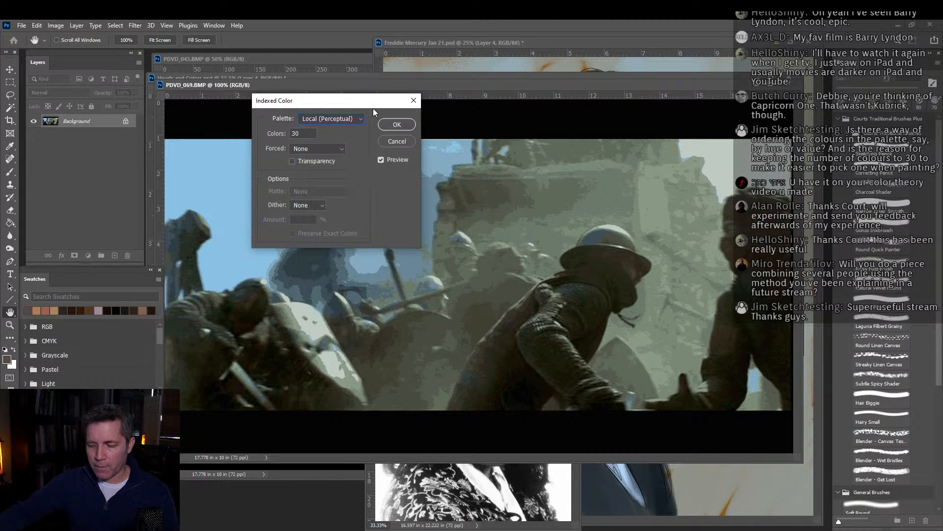
double_click(299, 134)
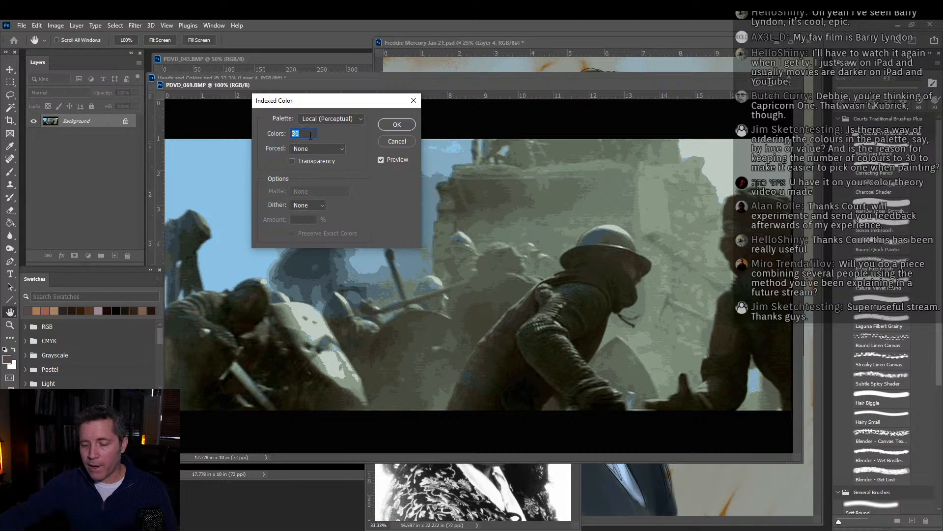
click(397, 124)
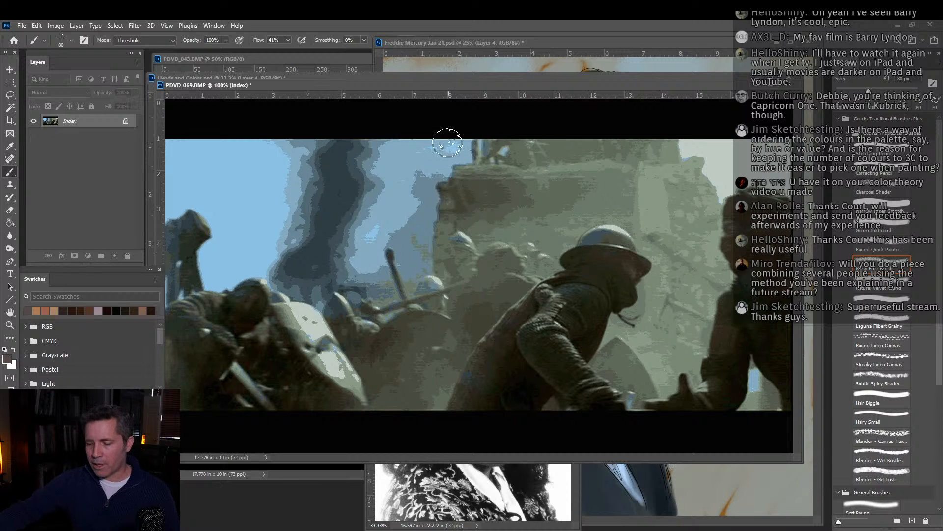
drag(436, 87, 425, 99)
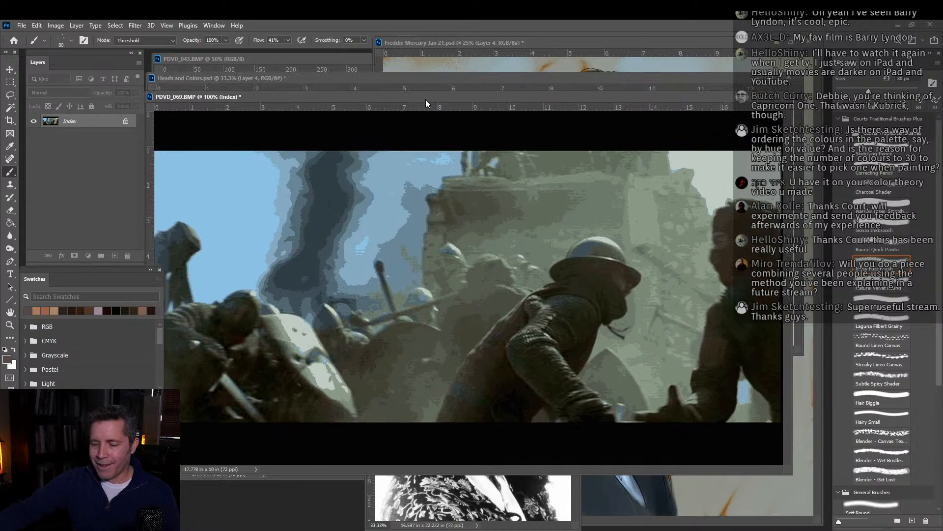
Save the battle still's color table as KOH 2 in Color Table (*.ACT) format in the Cinematic Color folder.
click(58, 25)
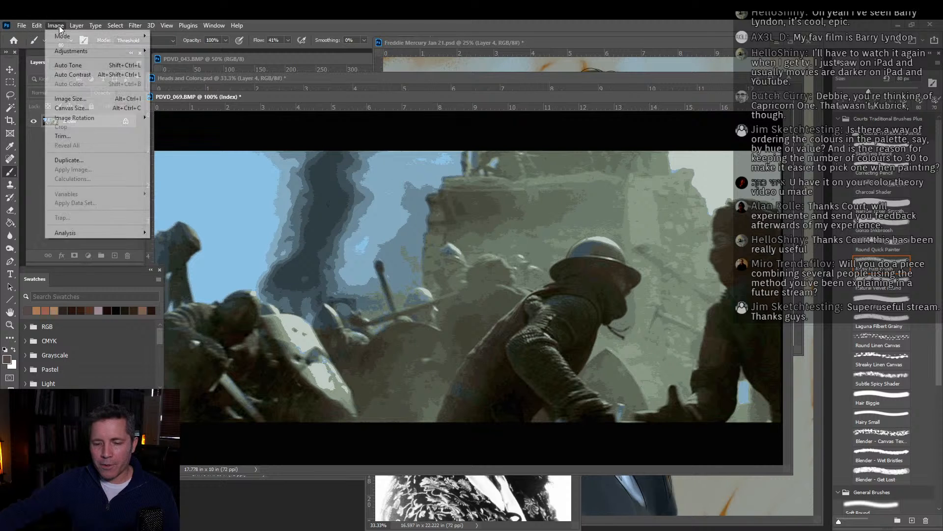
mouse_move(67, 40)
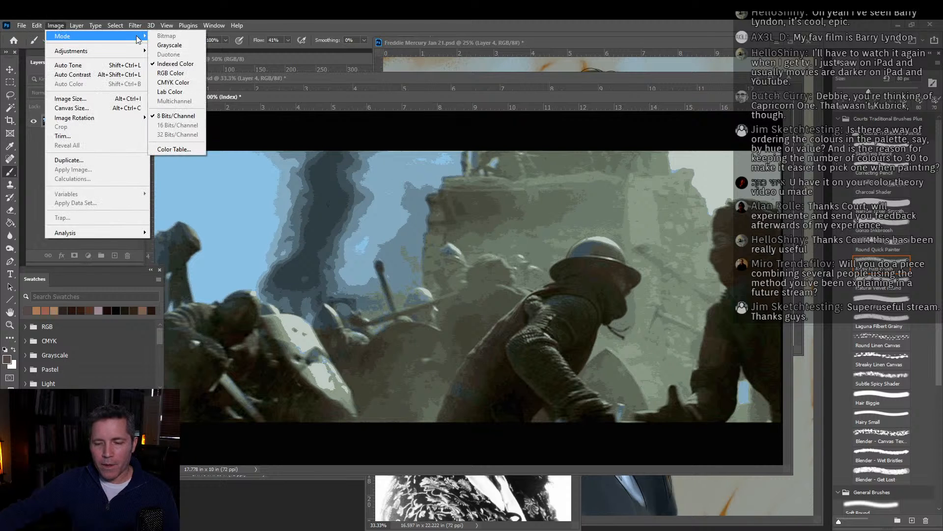
click(184, 149)
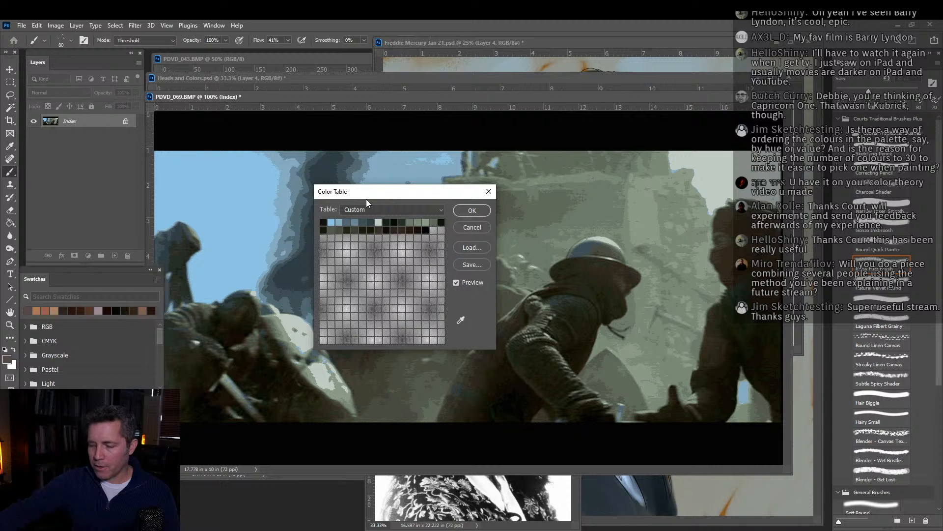
drag(374, 192, 379, 97)
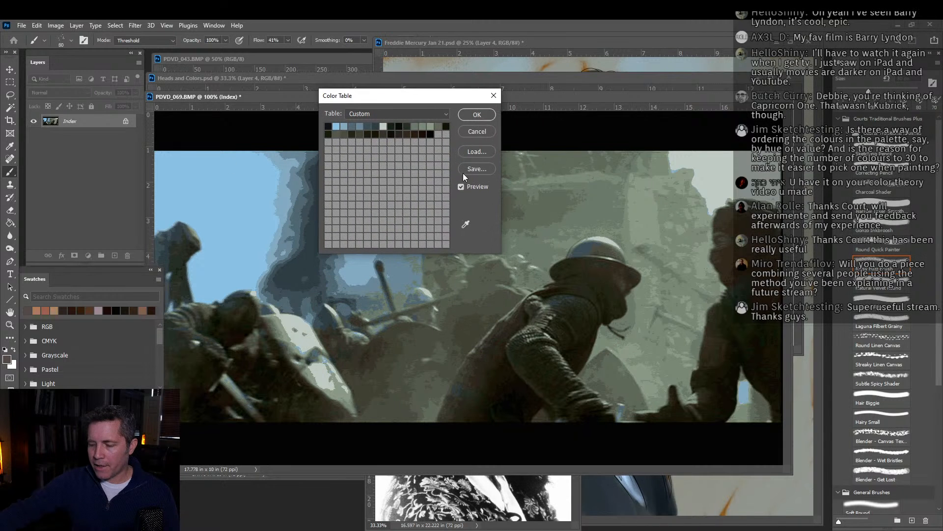
click(470, 170)
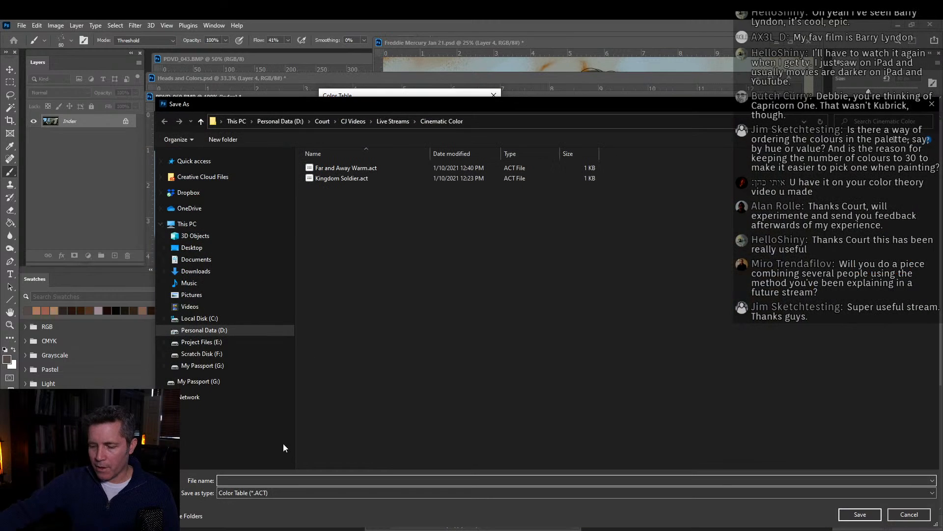
click(932, 495)
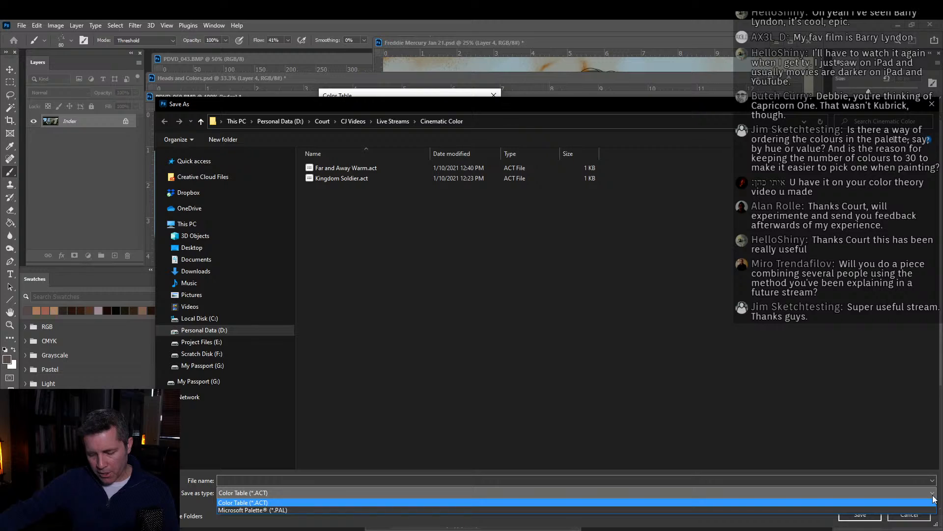
click(895, 483)
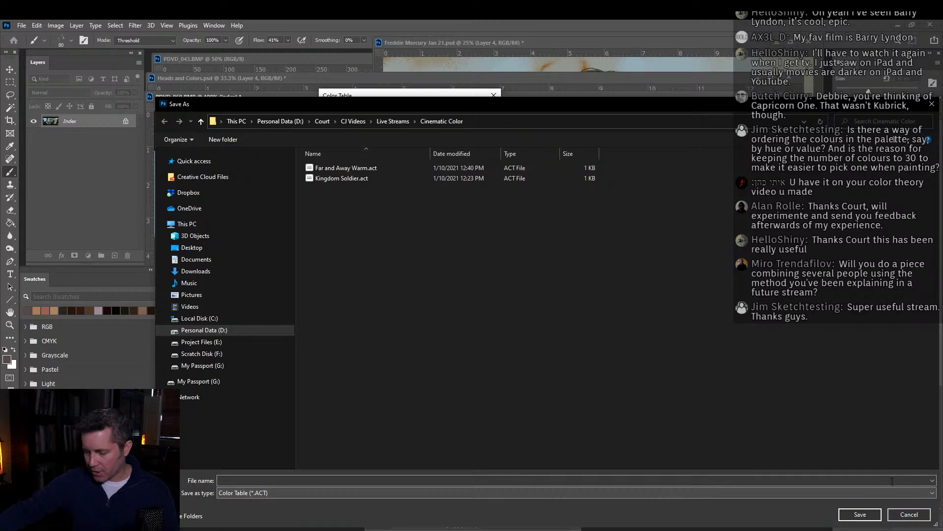
click(600, 480)
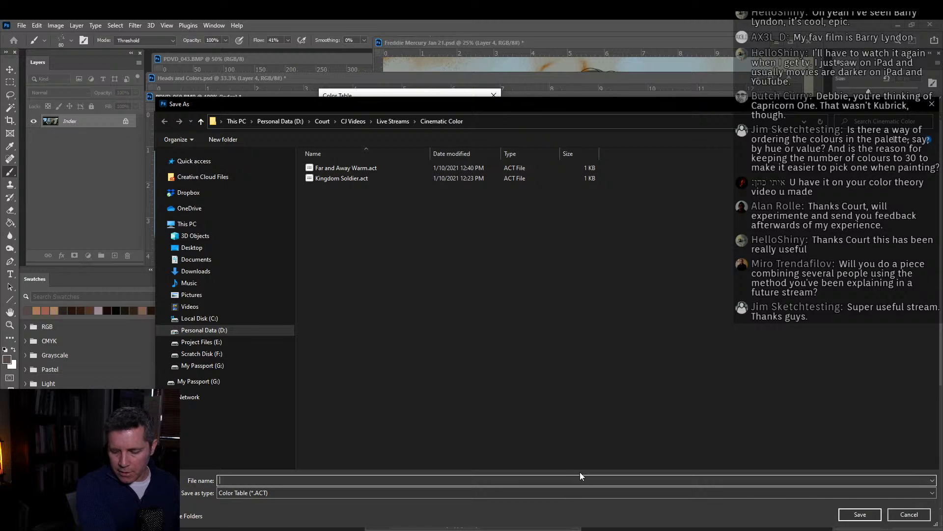
text(KOH 2)
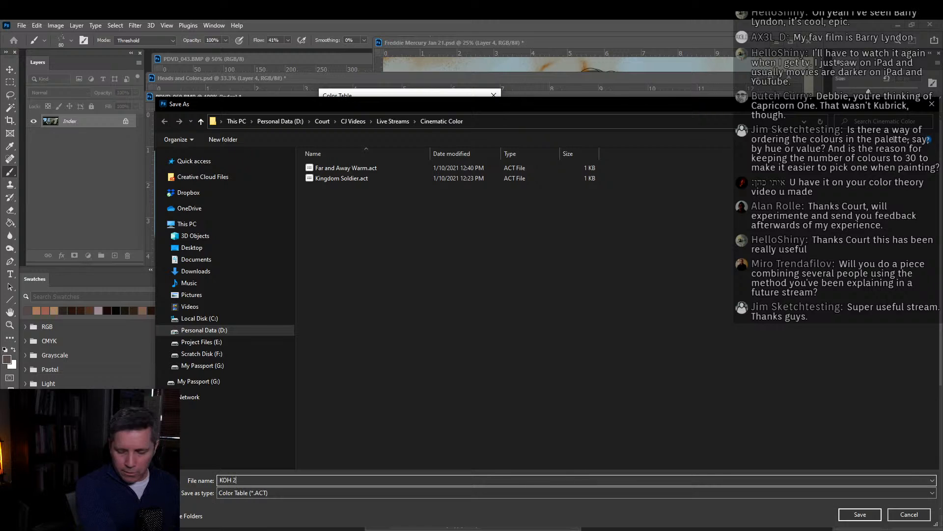
click(860, 515)
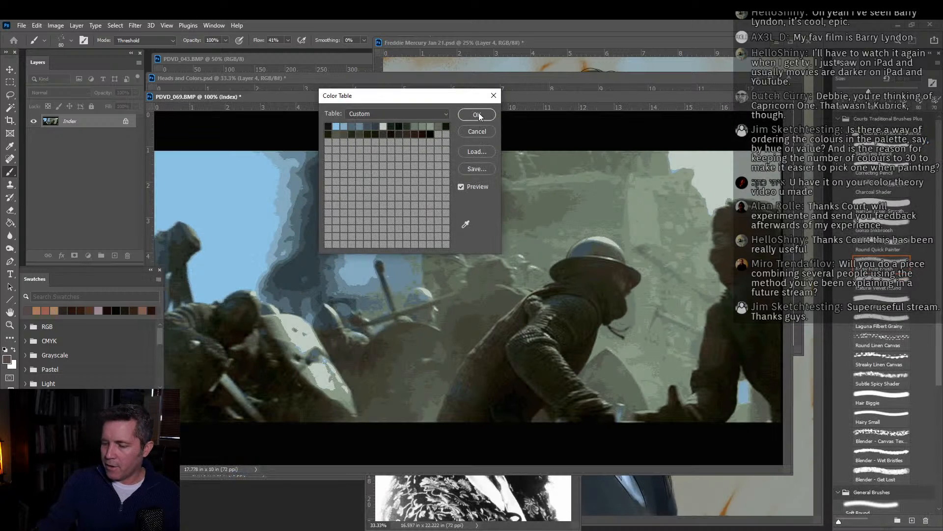
click(477, 131)
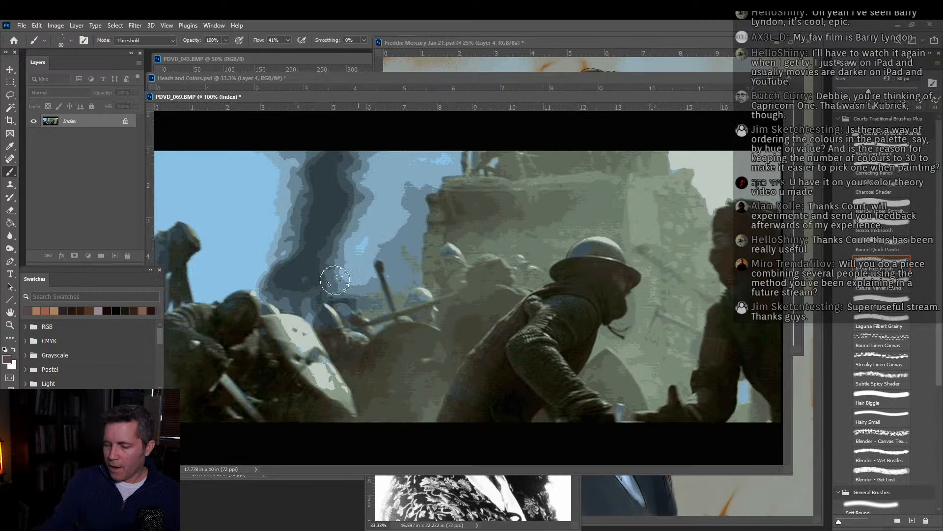
Float the Swatches panel over the battle still, separate it from the Color panel, and enlarge it to show all swatch groups.
drag(43, 275, 403, 84)
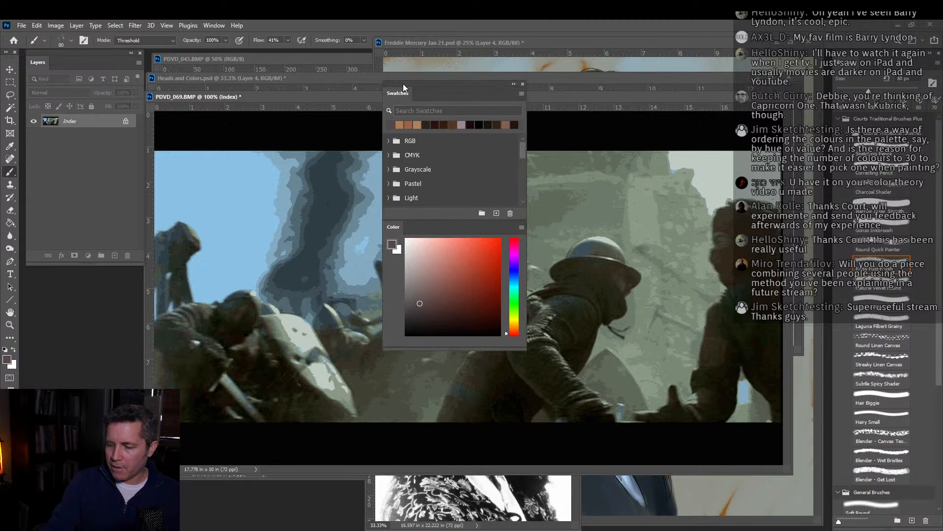
drag(387, 232, 158, 334)
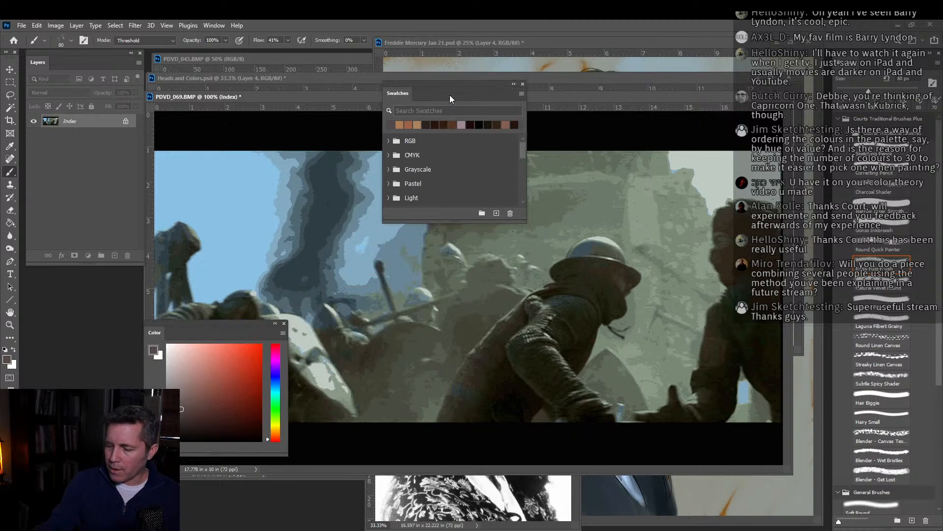
drag(524, 213, 680, 443)
Import the KOH 2.act color table from the Cinematic Color folder into the swatches.
click(676, 93)
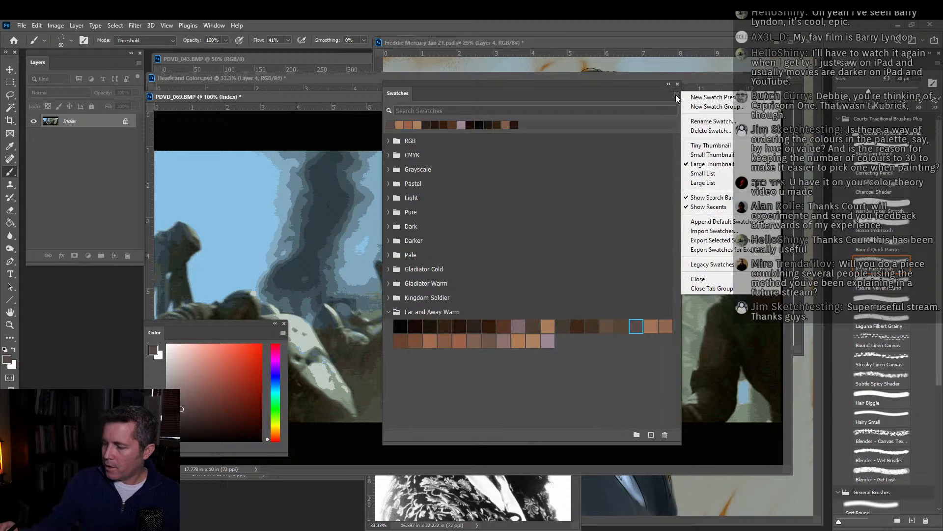
click(715, 231)
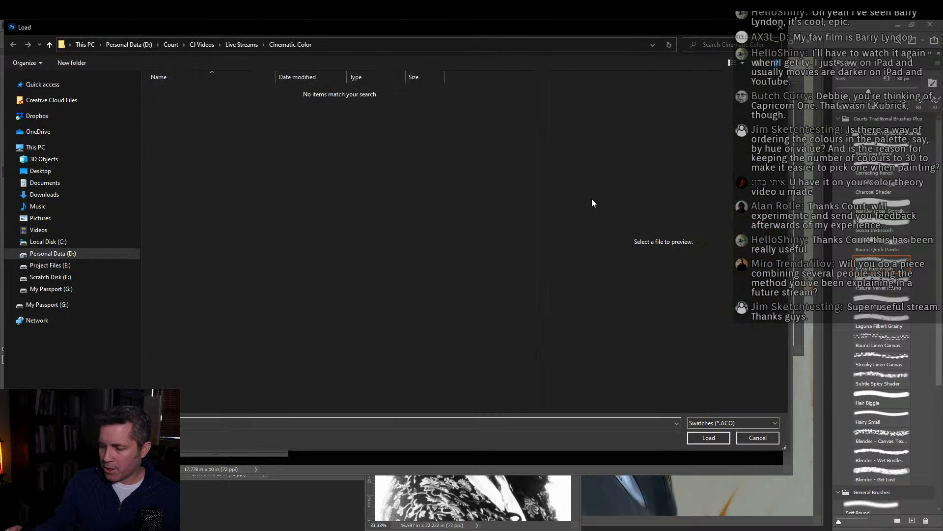
click(740, 423)
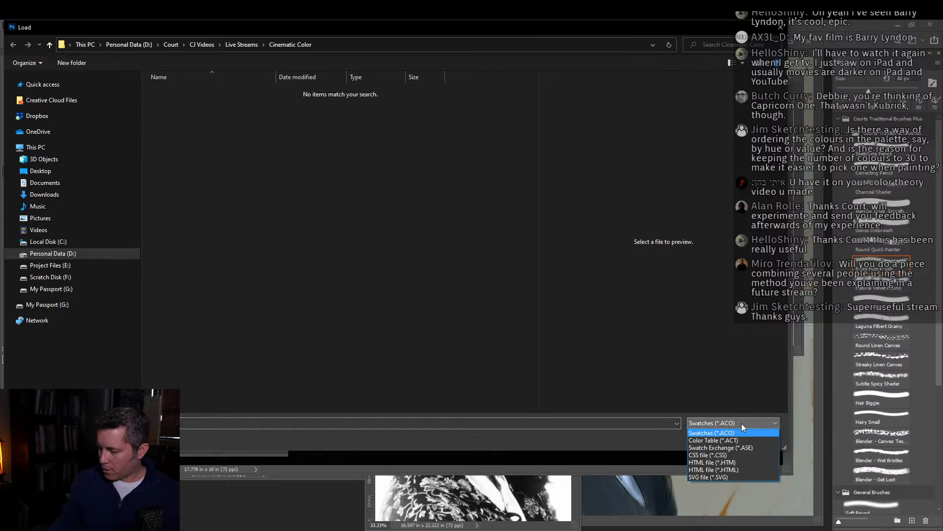
click(736, 441)
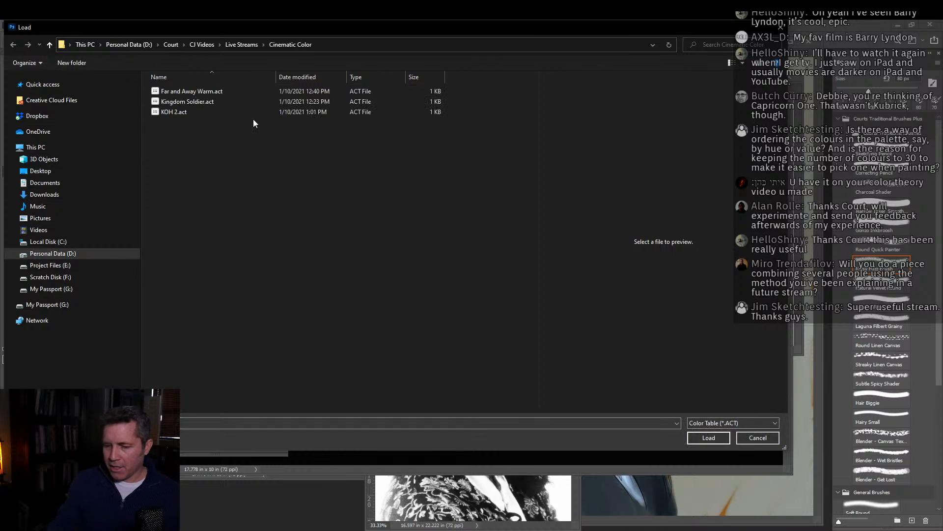
click(185, 116)
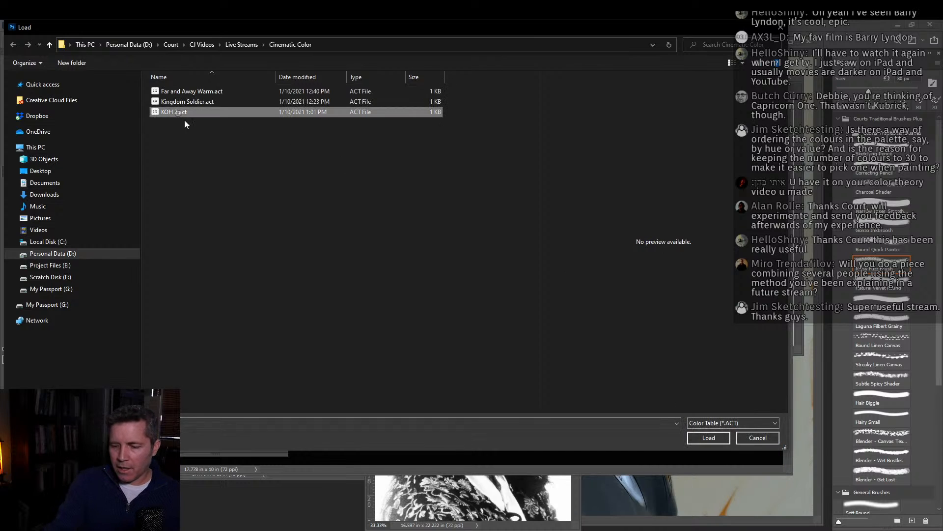
click(716, 437)
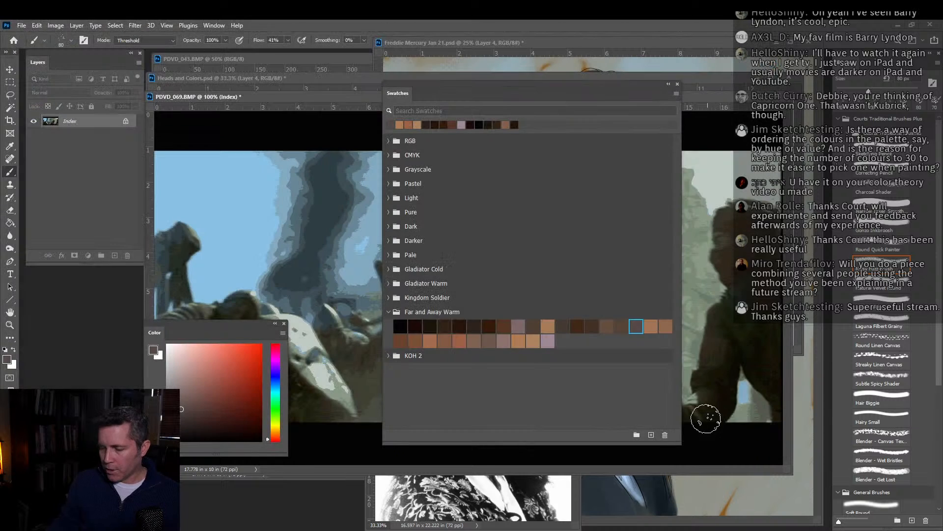
Expand the KOH 2 swatch group and bring the Heads and Colors.psd portraits forward, shifting the Swatches panel over them.
click(388, 355)
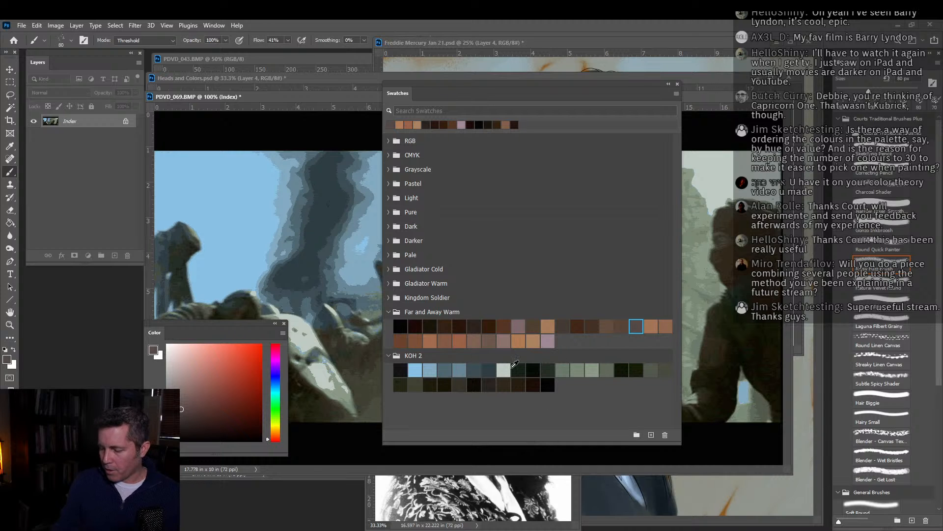
drag(559, 78, 450, 58)
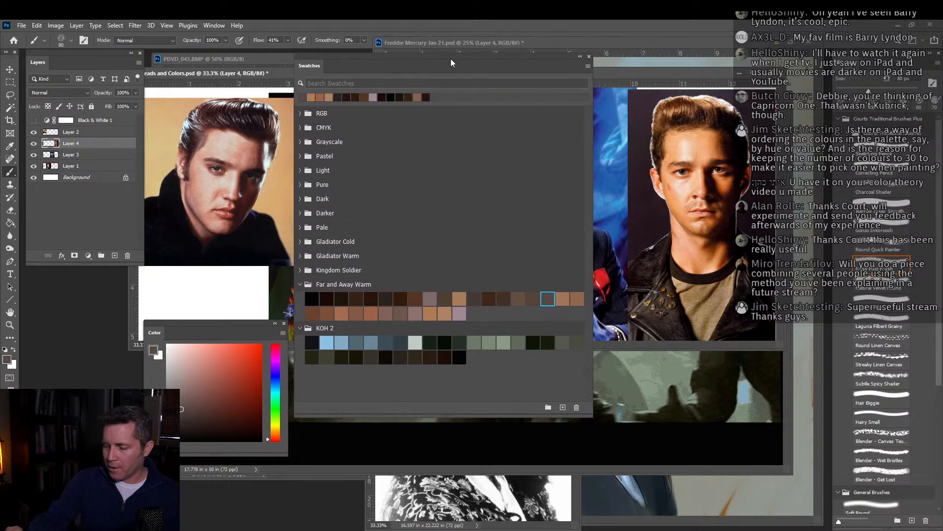